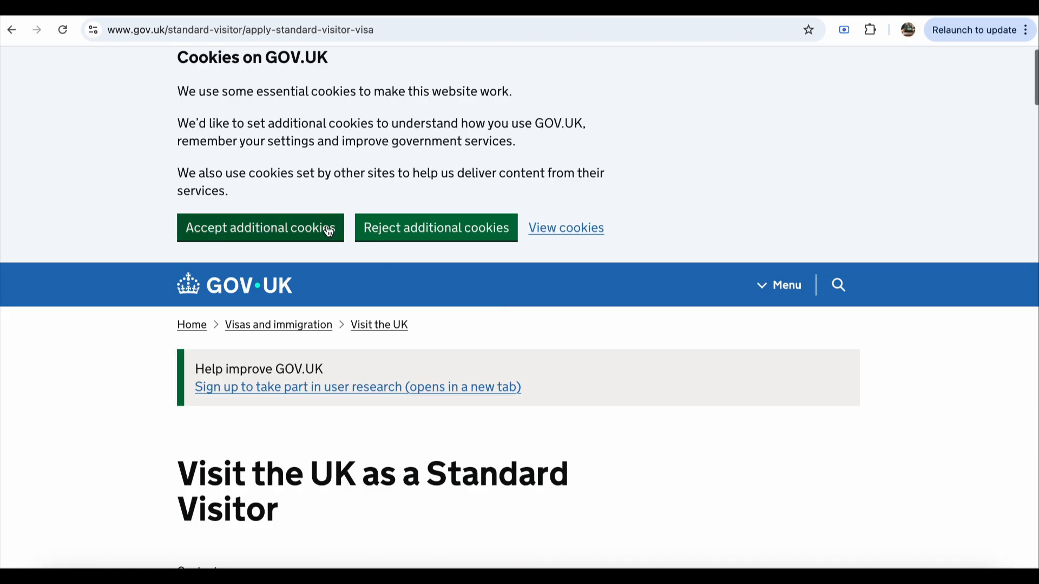
Step: Start the online visa application and accept all cookies
{"action": "scroll", "coordinate": [417, 250], "scroll_direction": "down", "scroll_amount": 6}
{"action": "scroll", "coordinate": [419, 250], "scroll_direction": "down", "scroll_amount": 9}
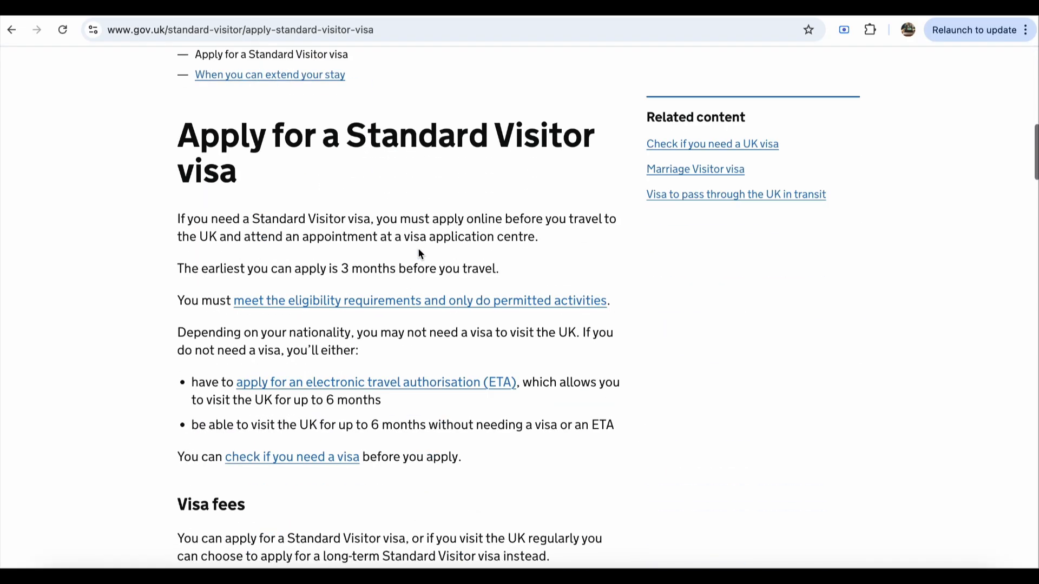
{"action": "scroll", "coordinate": [420, 252], "scroll_direction": "down", "scroll_amount": 4}
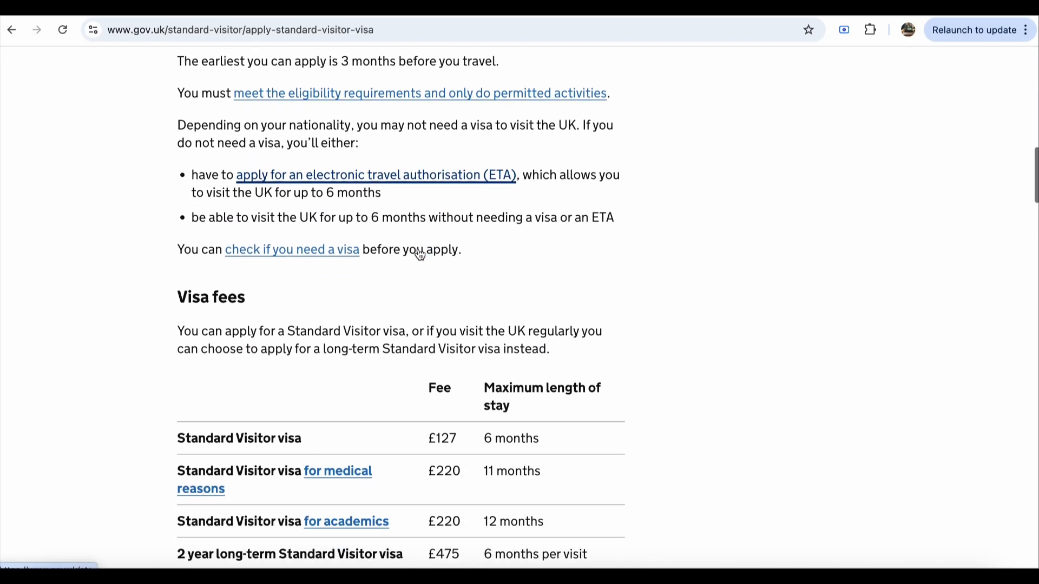
{"action": "scroll", "coordinate": [418, 248], "scroll_direction": "down", "scroll_amount": 2}
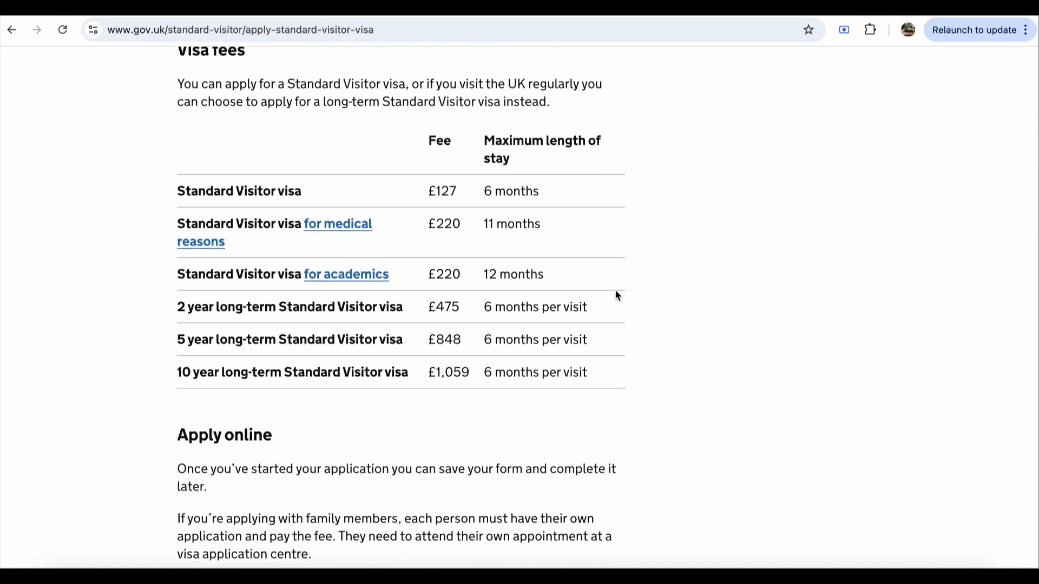
{"action": "scroll", "coordinate": [613, 286], "scroll_direction": "down", "scroll_amount": 1}
{"action": "scroll", "coordinate": [613, 287], "scroll_direction": "up", "scroll_amount": 1}
{"action": "scroll", "coordinate": [616, 290], "scroll_direction": "down", "scroll_amount": 1}
{"action": "scroll", "coordinate": [617, 295], "scroll_direction": "down", "scroll_amount": 3}
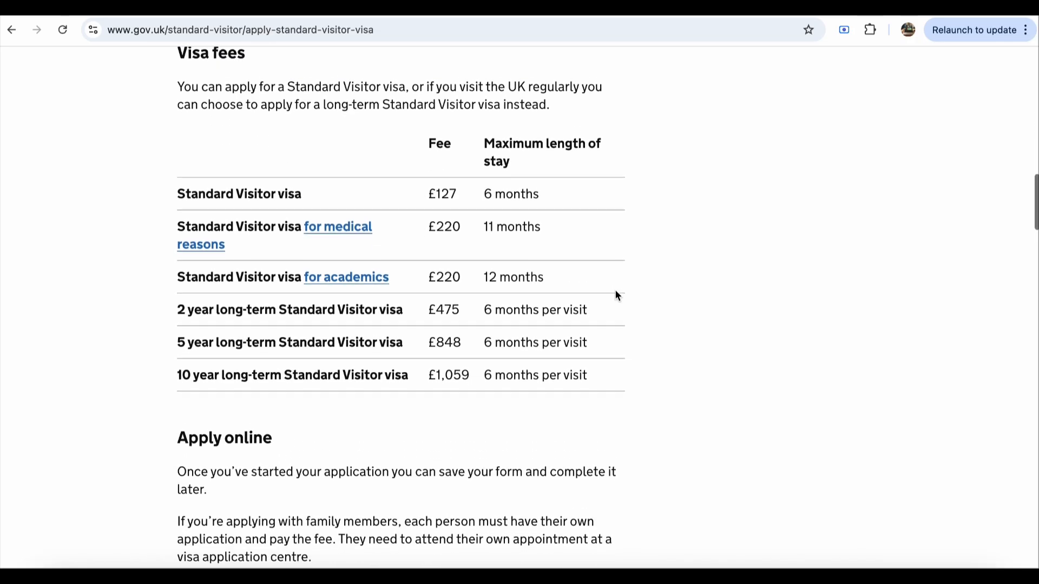
{"action": "scroll", "coordinate": [615, 295], "scroll_direction": "down", "scroll_amount": 1}
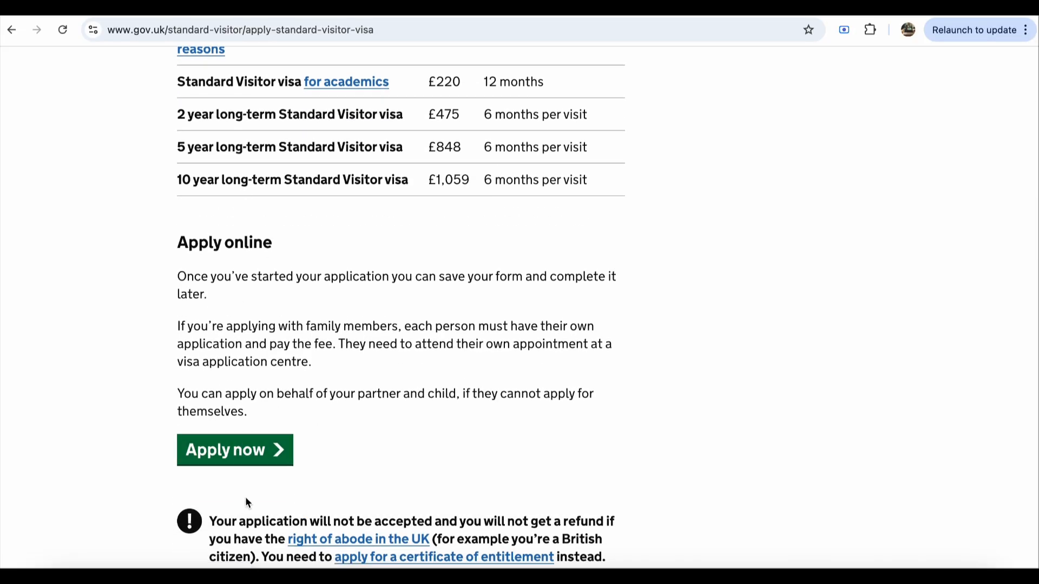
{"action": "left_click", "coordinate": [246, 456]}
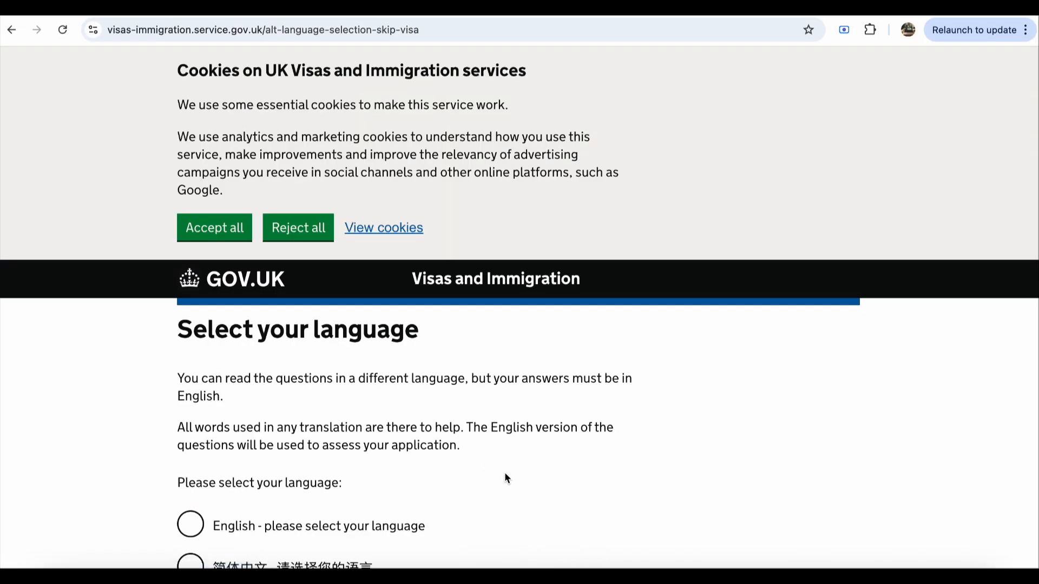
{"action": "left_click", "coordinate": [215, 227]}
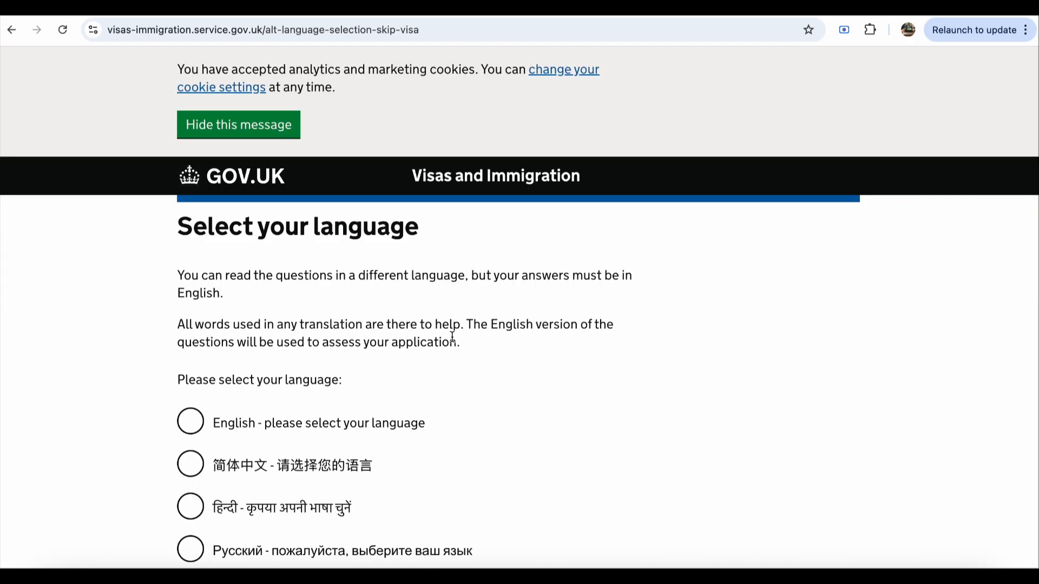
Step: Choose English as the form language and continue
{"action": "scroll", "coordinate": [452, 341], "scroll_direction": "down", "scroll_amount": 7}
{"action": "scroll", "coordinate": [426, 327], "scroll_direction": "up", "scroll_amount": 5}
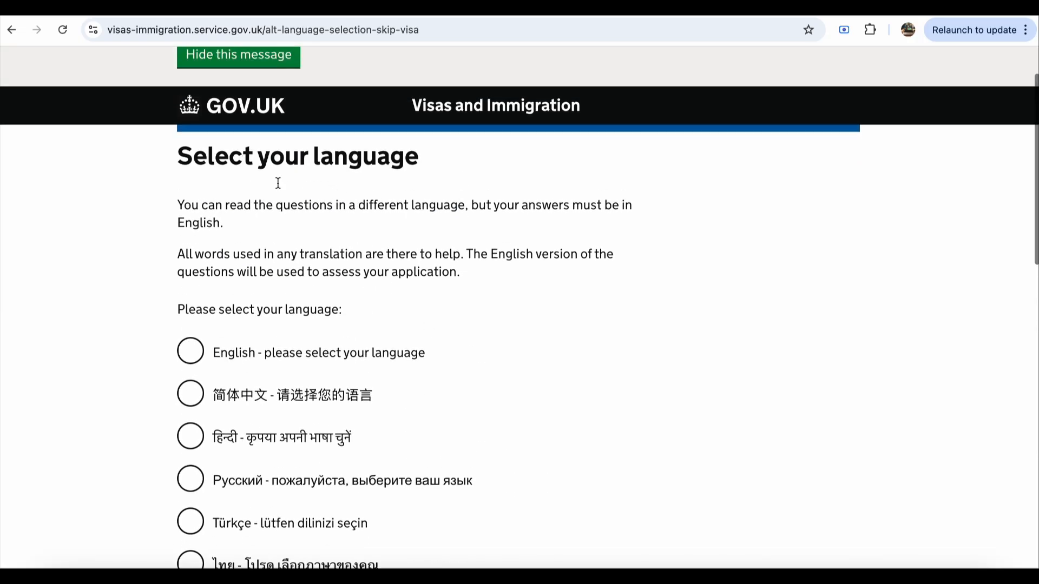
{"action": "scroll", "coordinate": [312, 242], "scroll_direction": "down", "scroll_amount": 1}
{"action": "scroll", "coordinate": [313, 242], "scroll_direction": "down", "scroll_amount": 2}
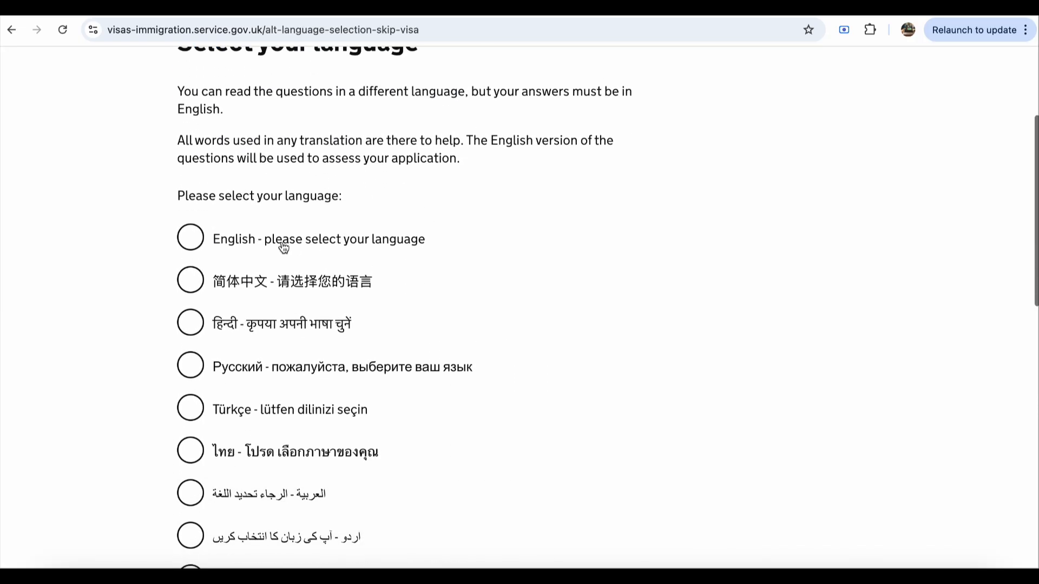
{"action": "left_click", "coordinate": [192, 239]}
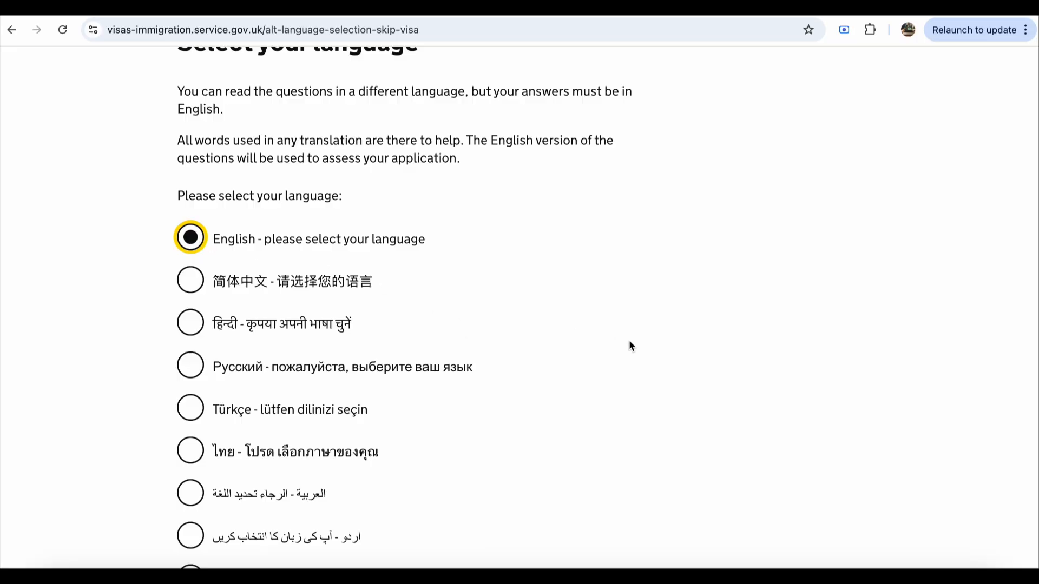
{"action": "scroll", "coordinate": [629, 340], "scroll_direction": "down", "scroll_amount": 6}
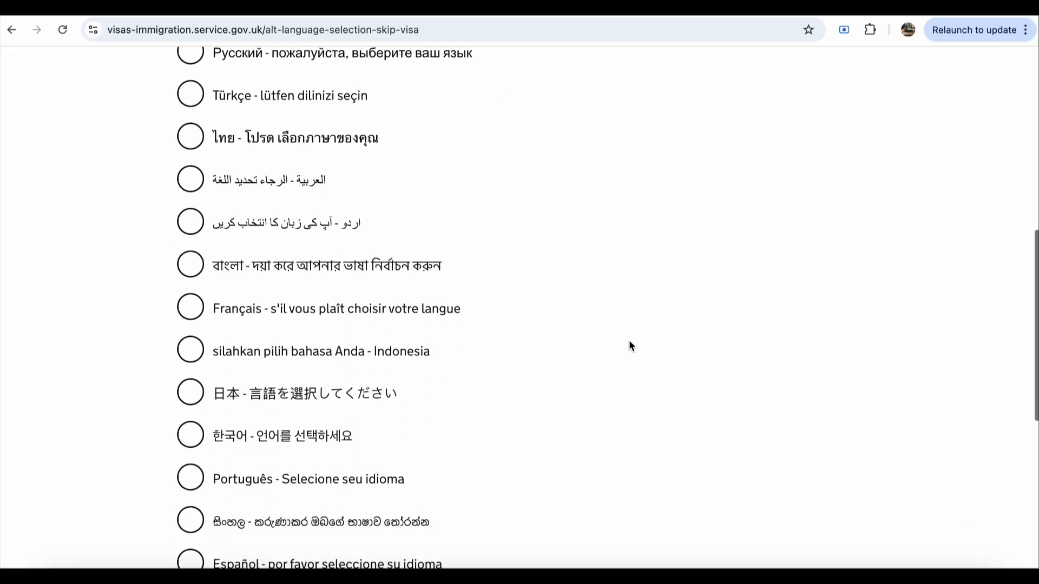
{"action": "scroll", "coordinate": [629, 340], "scroll_direction": "down", "scroll_amount": 8}
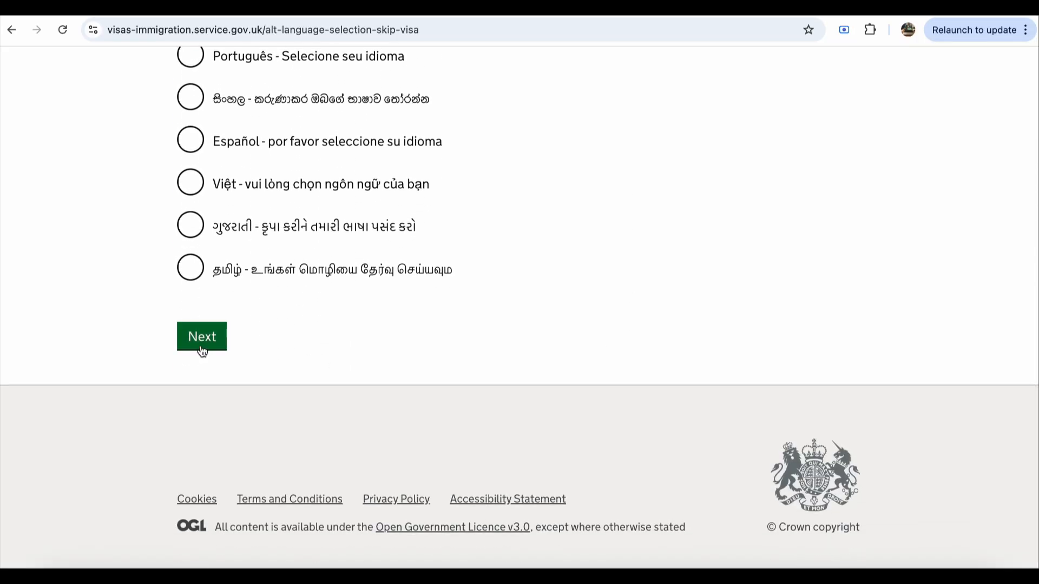
{"action": "left_click", "coordinate": [202, 347]}
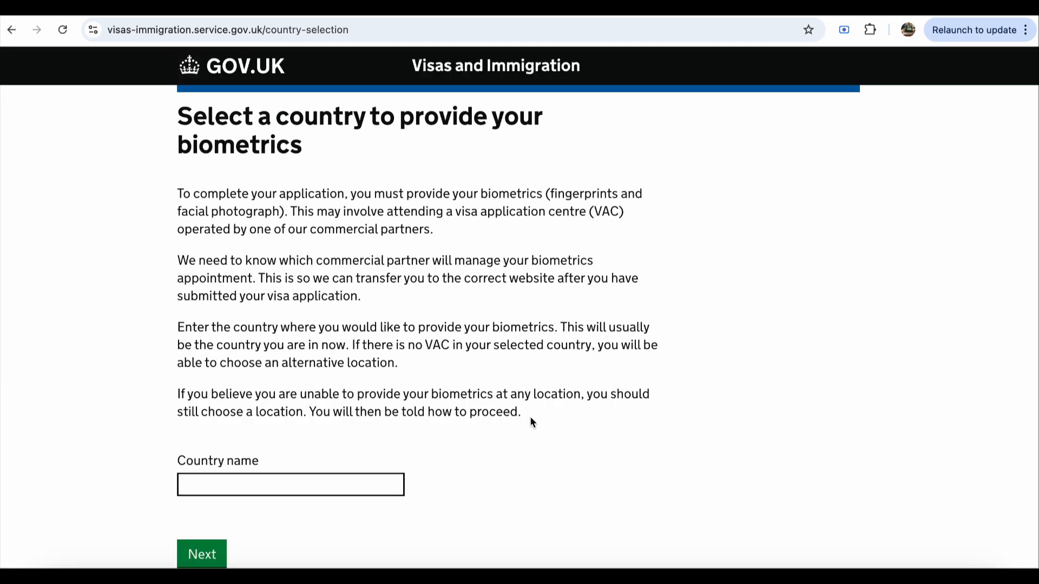
Step: Enter India as the biometrics country and submit it
{"action": "scroll", "coordinate": [530, 422], "scroll_direction": "down", "scroll_amount": 1}
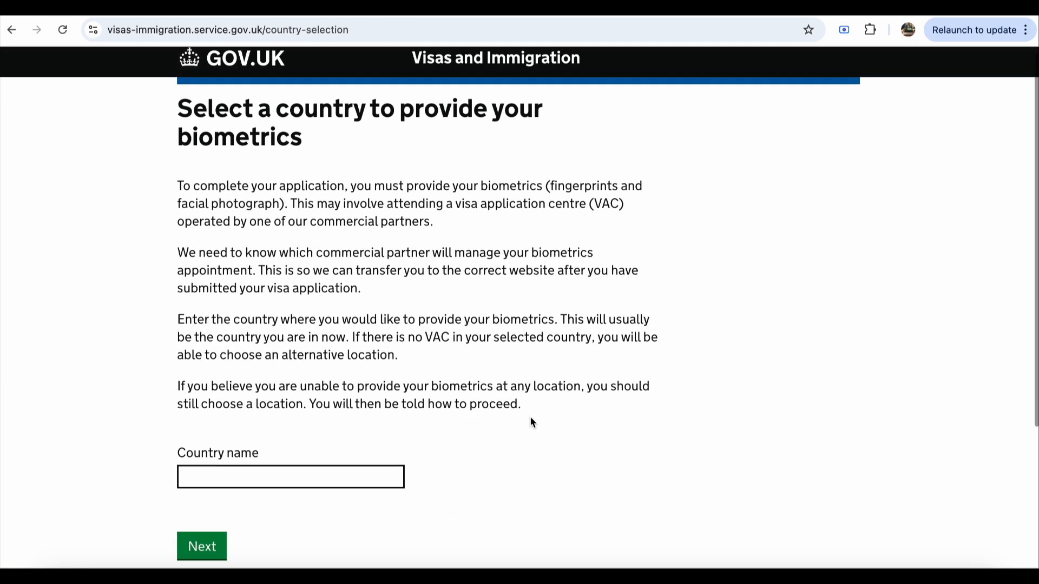
{"action": "scroll", "coordinate": [530, 419], "scroll_direction": "down", "scroll_amount": 3}
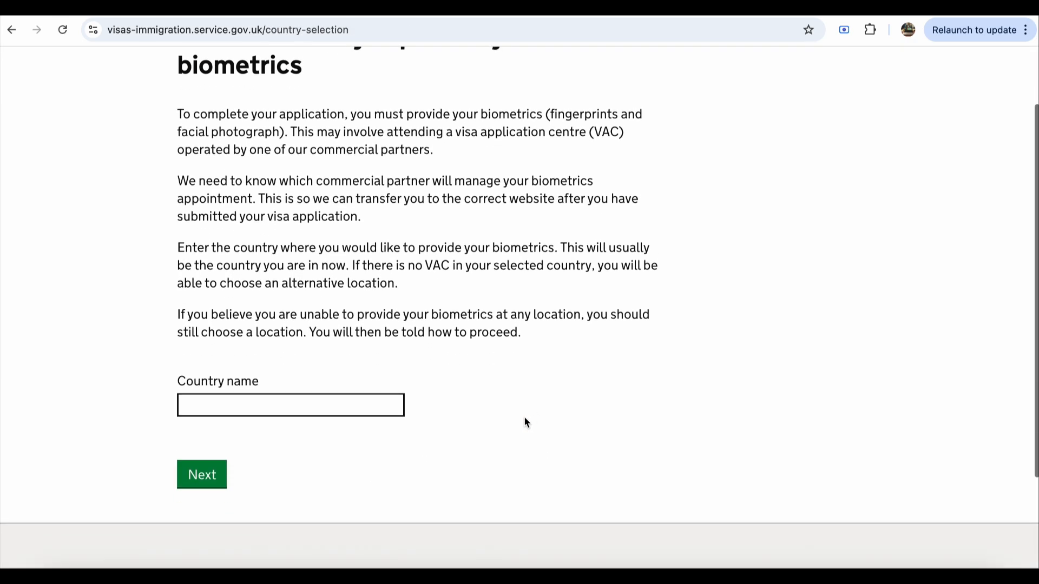
{"action": "left_click", "coordinate": [362, 405]}
{"action": "type", "text": "India"}
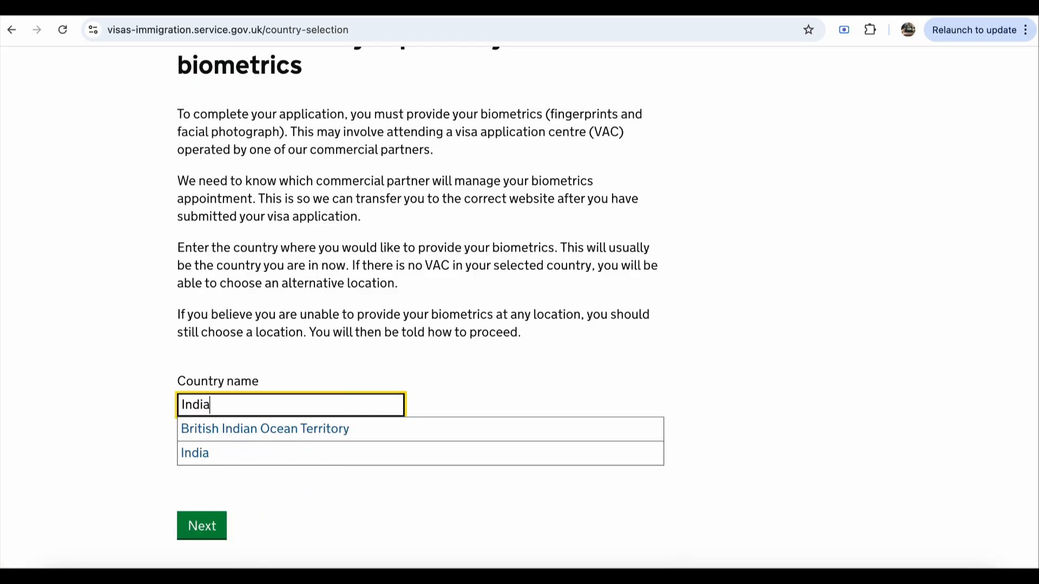
{"action": "left_click", "coordinate": [273, 453]}
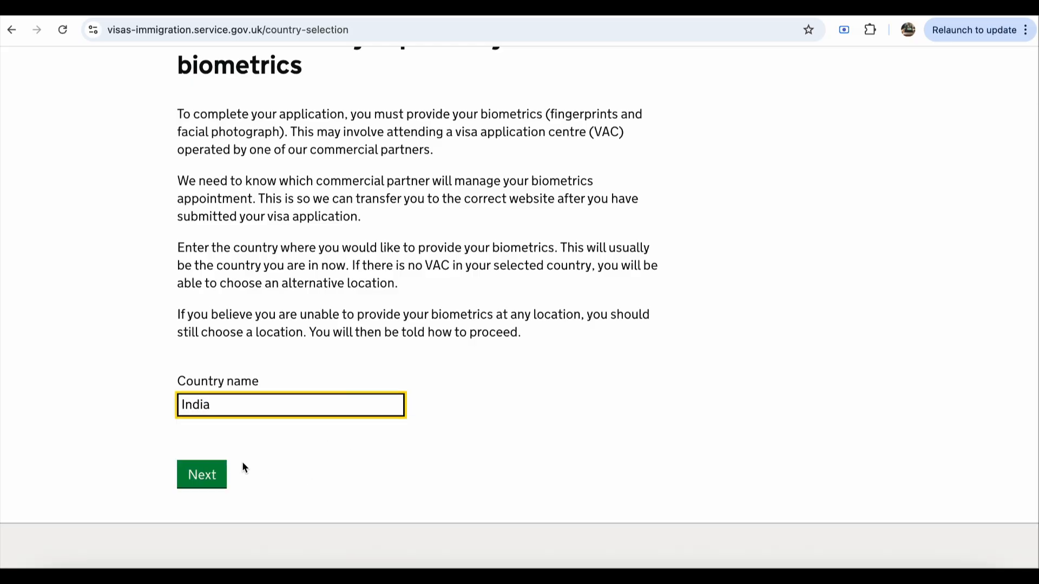
{"action": "left_click", "coordinate": [216, 472]}
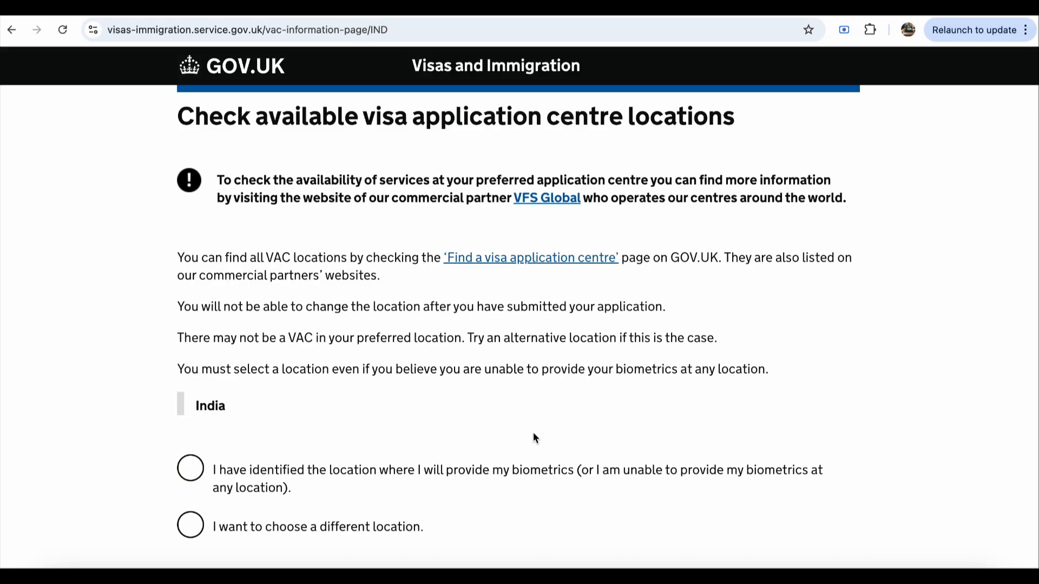
Step: Answer 'I have identified the location where I will provide my biometrics' and continue
{"action": "scroll", "coordinate": [533, 434], "scroll_direction": "down", "scroll_amount": 2}
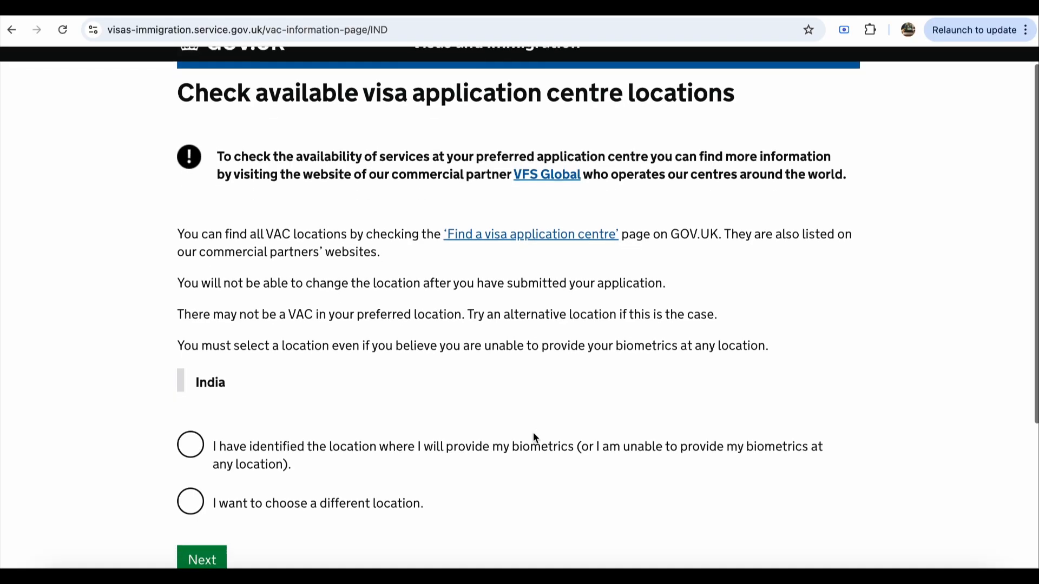
{"action": "scroll", "coordinate": [534, 437], "scroll_direction": "down", "scroll_amount": 3}
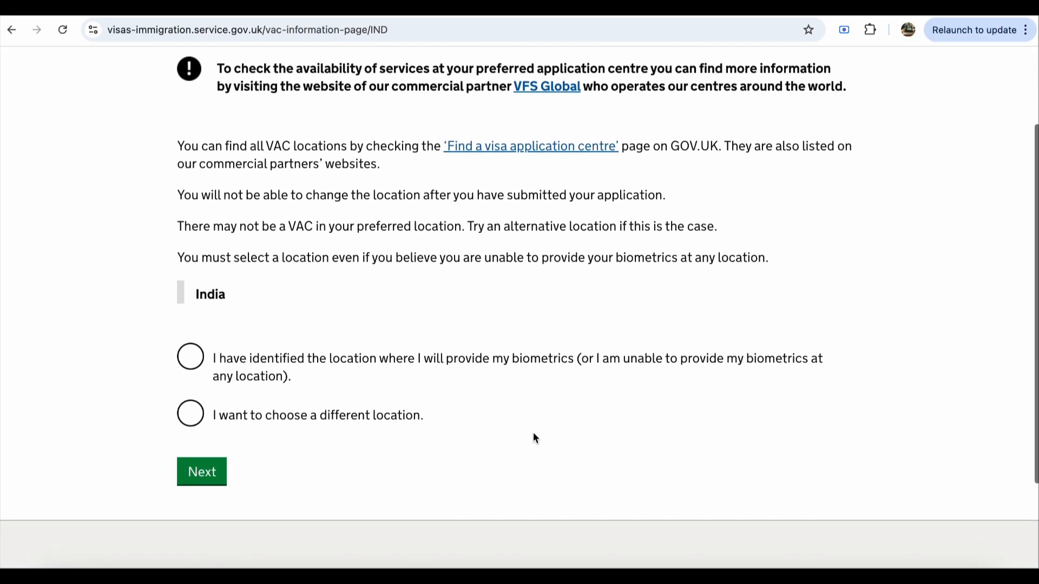
{"action": "scroll", "coordinate": [533, 437], "scroll_direction": "up", "scroll_amount": 3}
{"action": "scroll", "coordinate": [533, 434], "scroll_direction": "down", "scroll_amount": 3}
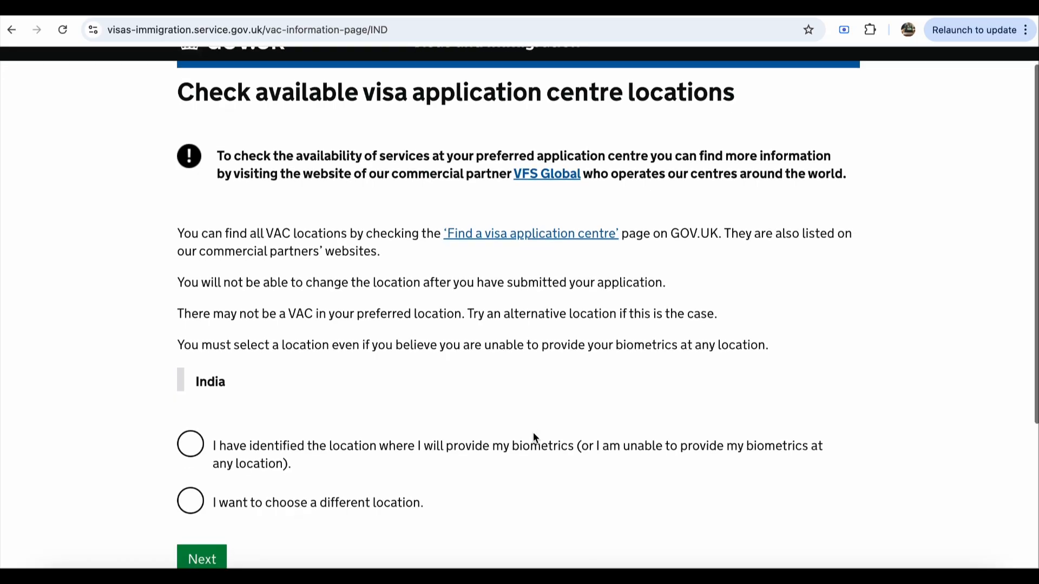
{"action": "scroll", "coordinate": [534, 436], "scroll_direction": "down", "scroll_amount": 3}
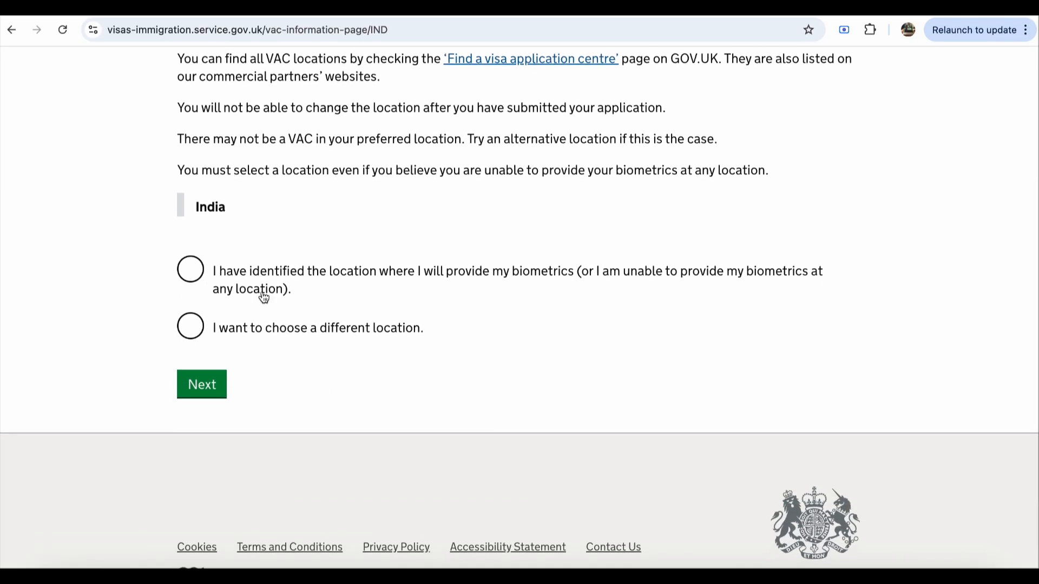
{"action": "scroll", "coordinate": [281, 314], "scroll_direction": "up", "scroll_amount": 6}
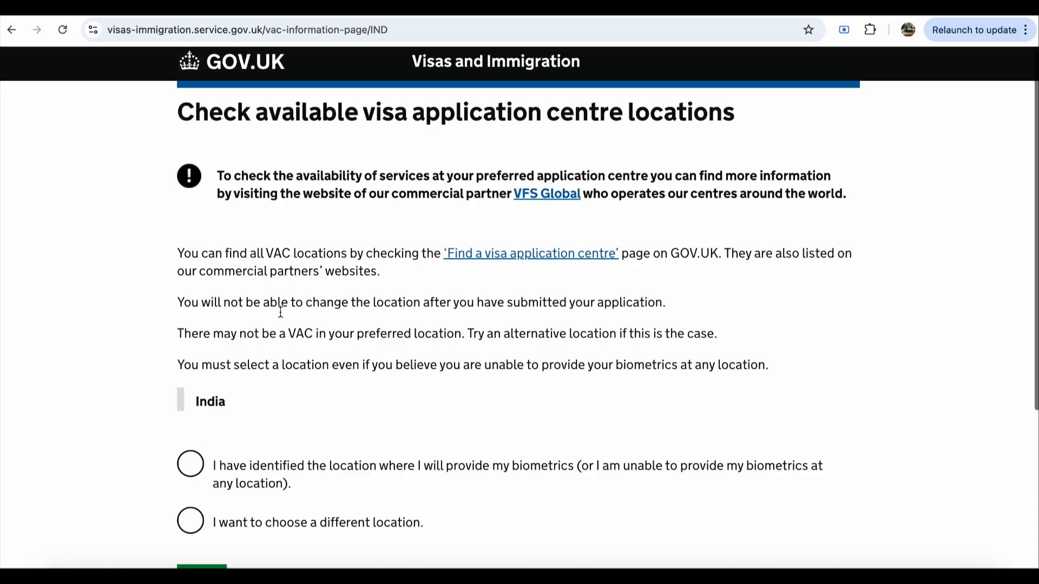
{"action": "scroll", "coordinate": [281, 313], "scroll_direction": "down", "scroll_amount": 2}
{"action": "scroll", "coordinate": [280, 313], "scroll_direction": "down", "scroll_amount": 3}
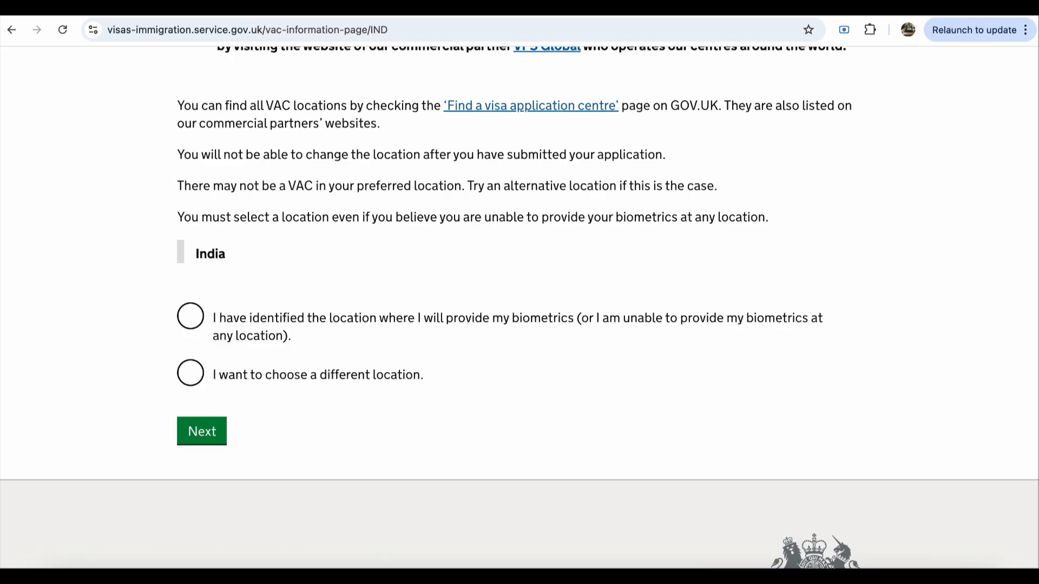
{"action": "scroll", "coordinate": [557, 362], "scroll_direction": "up", "scroll_amount": 2}
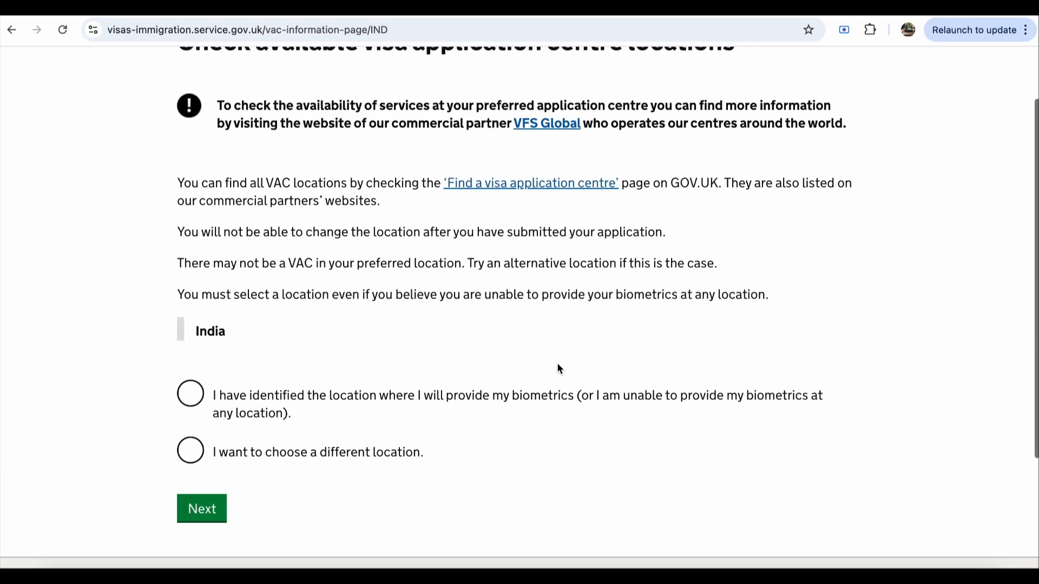
{"action": "left_click", "coordinate": [196, 400]}
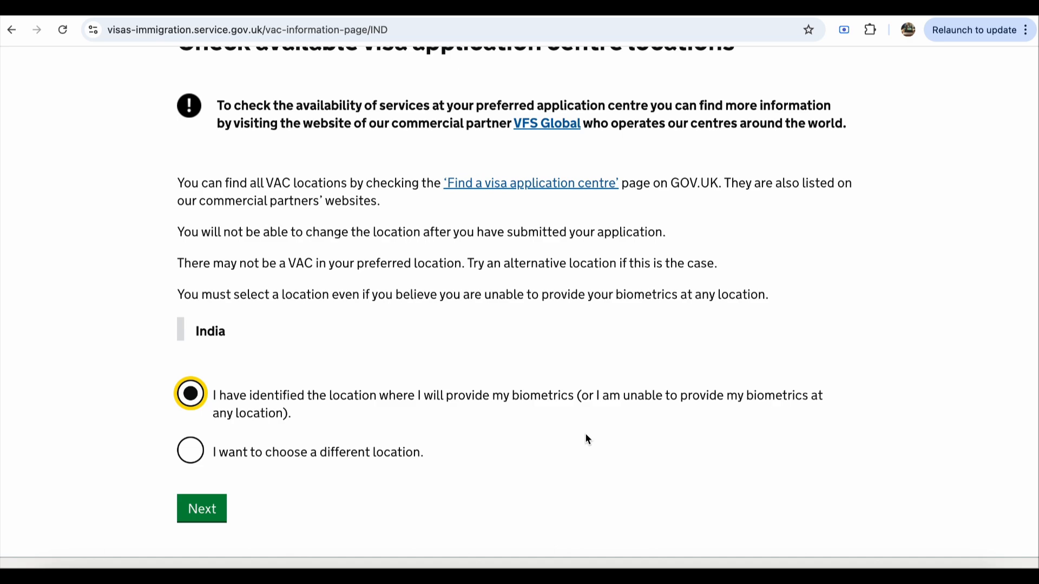
{"action": "scroll", "coordinate": [588, 440], "scroll_direction": "down", "scroll_amount": 1}
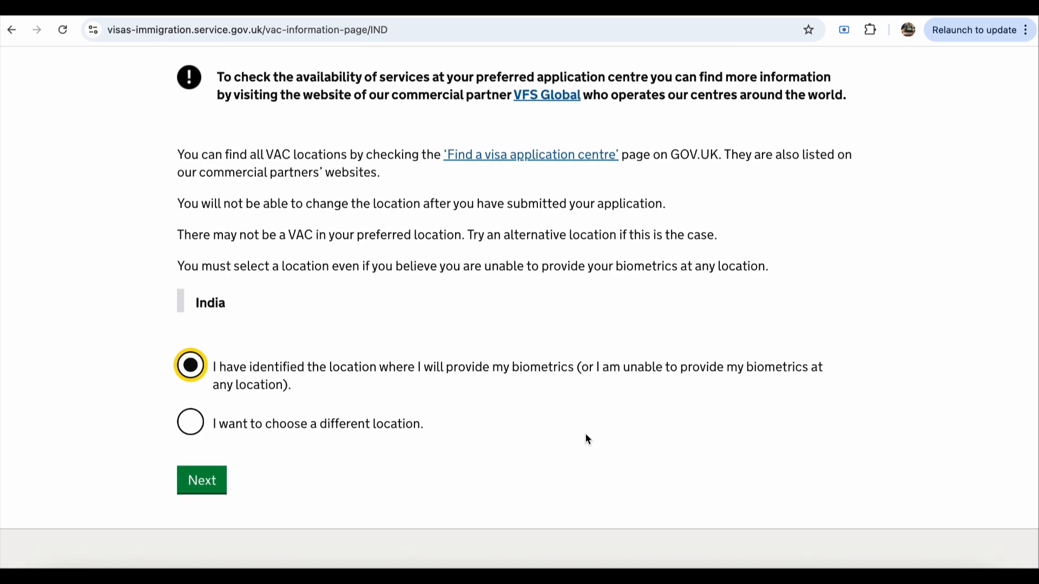
{"action": "left_click", "coordinate": [202, 481]}
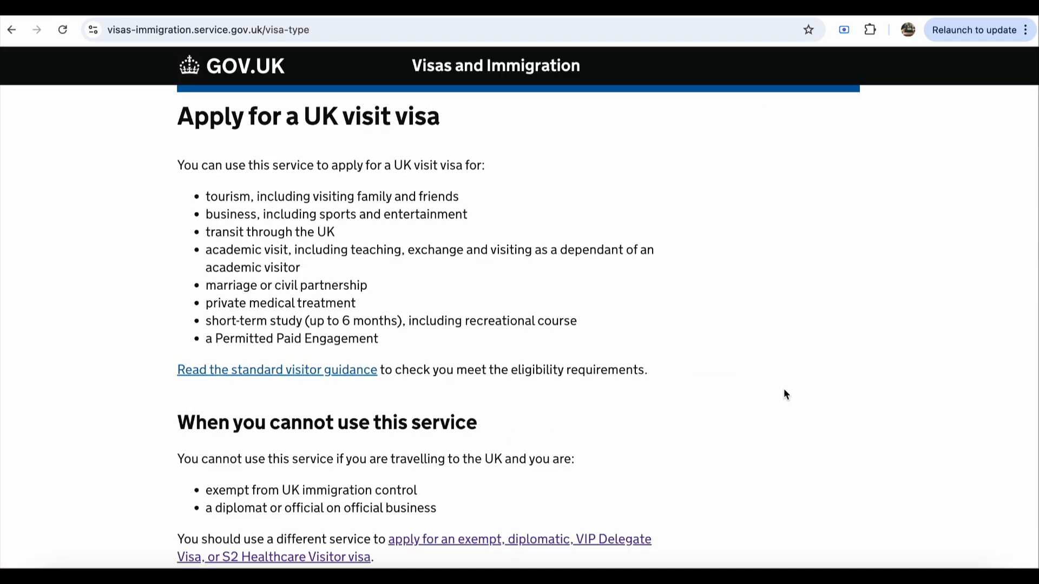
Step: Scroll the Standard Visitor information page and press Start now to begin
{"action": "scroll", "coordinate": [785, 394], "scroll_direction": "down", "scroll_amount": 3}
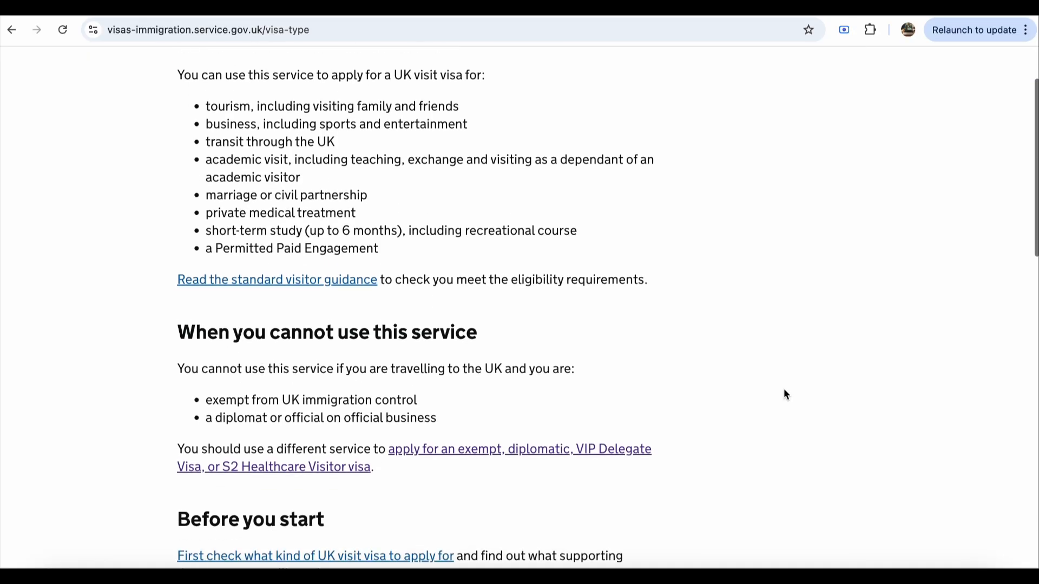
{"action": "scroll", "coordinate": [786, 394], "scroll_direction": "down", "scroll_amount": 5}
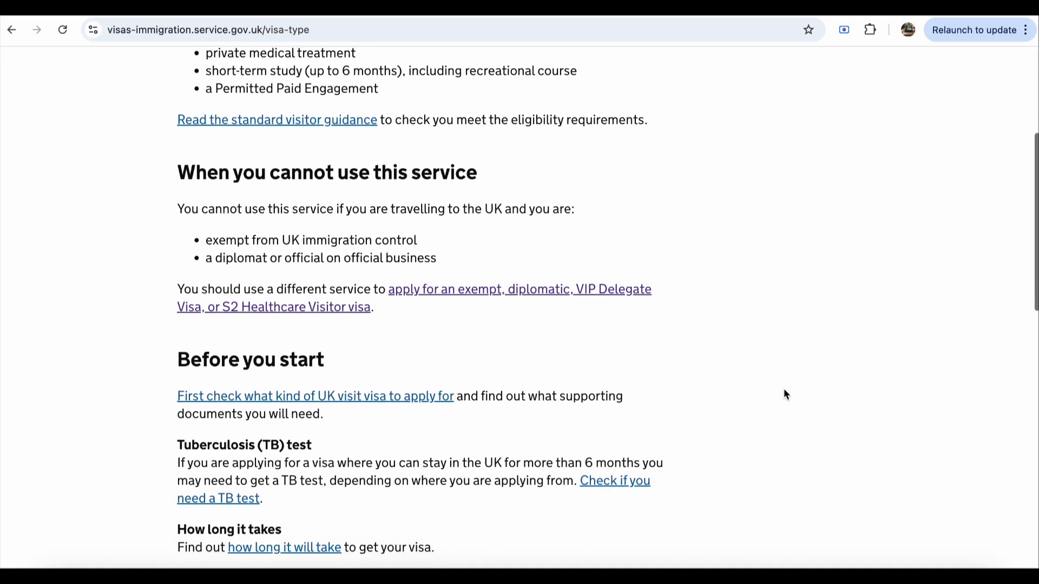
{"action": "scroll", "coordinate": [786, 394], "scroll_direction": "down", "scroll_amount": 1}
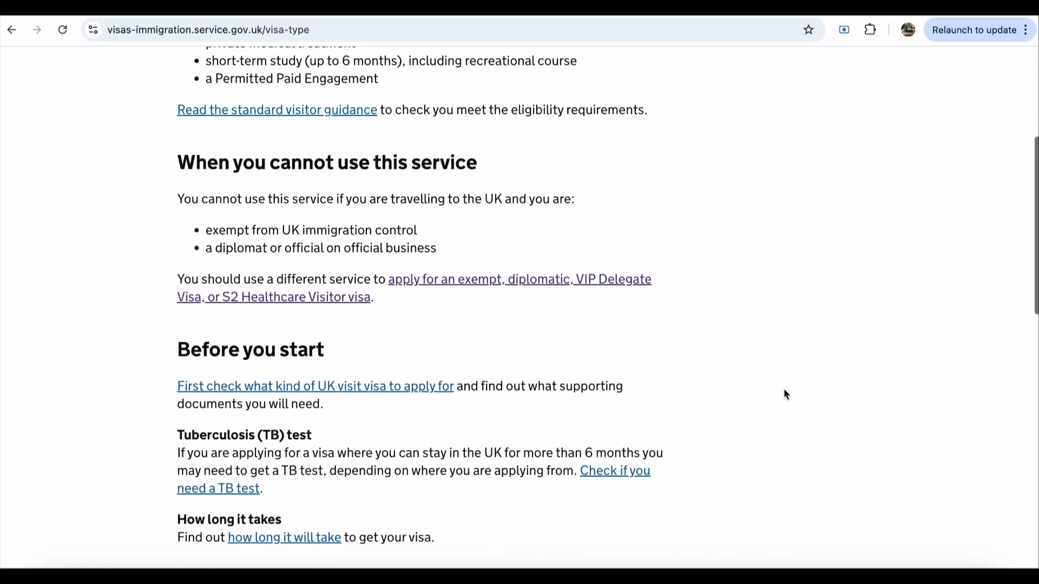
{"action": "scroll", "coordinate": [784, 390], "scroll_direction": "down", "scroll_amount": 6}
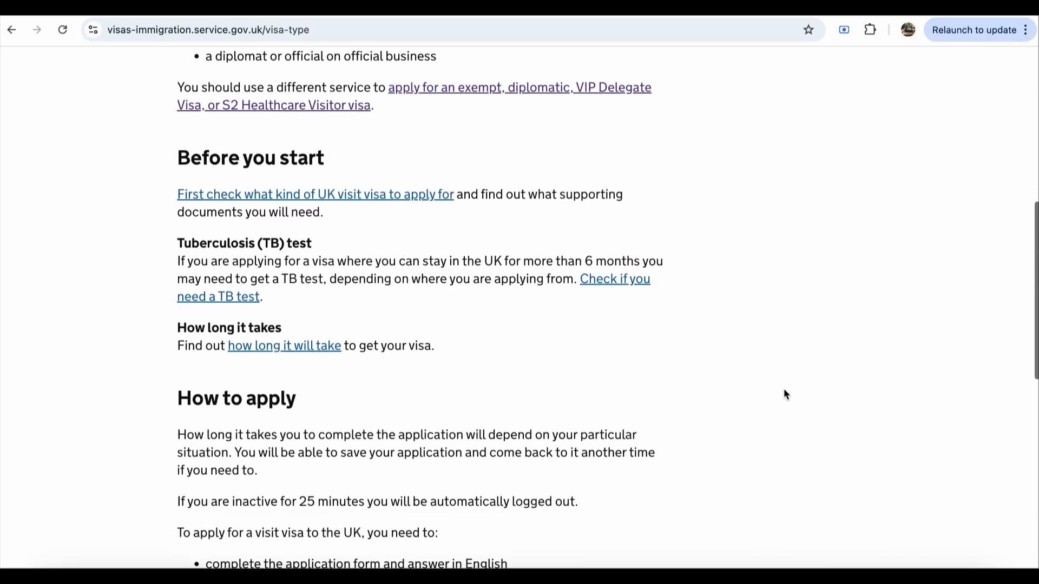
{"action": "scroll", "coordinate": [786, 394], "scroll_direction": "down", "scroll_amount": 9}
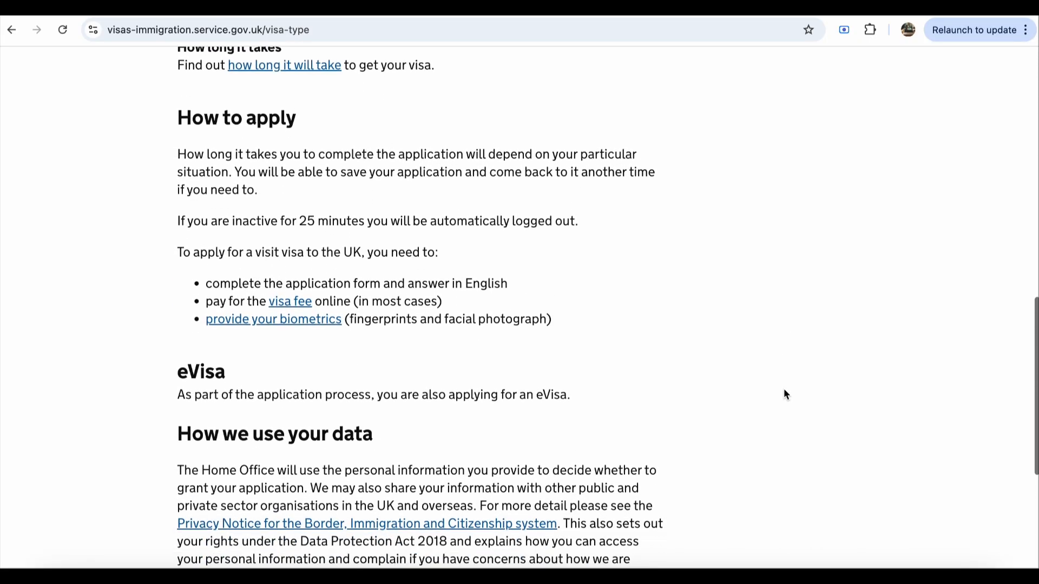
{"action": "scroll", "coordinate": [785, 394], "scroll_direction": "down", "scroll_amount": 7}
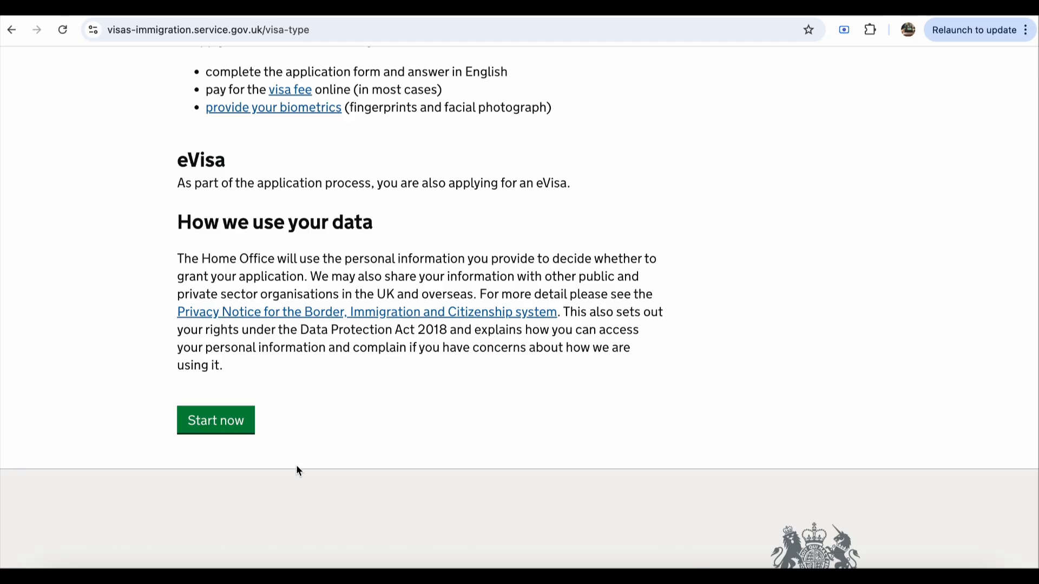
{"action": "scroll", "coordinate": [296, 470], "scroll_direction": "up", "scroll_amount": 20}
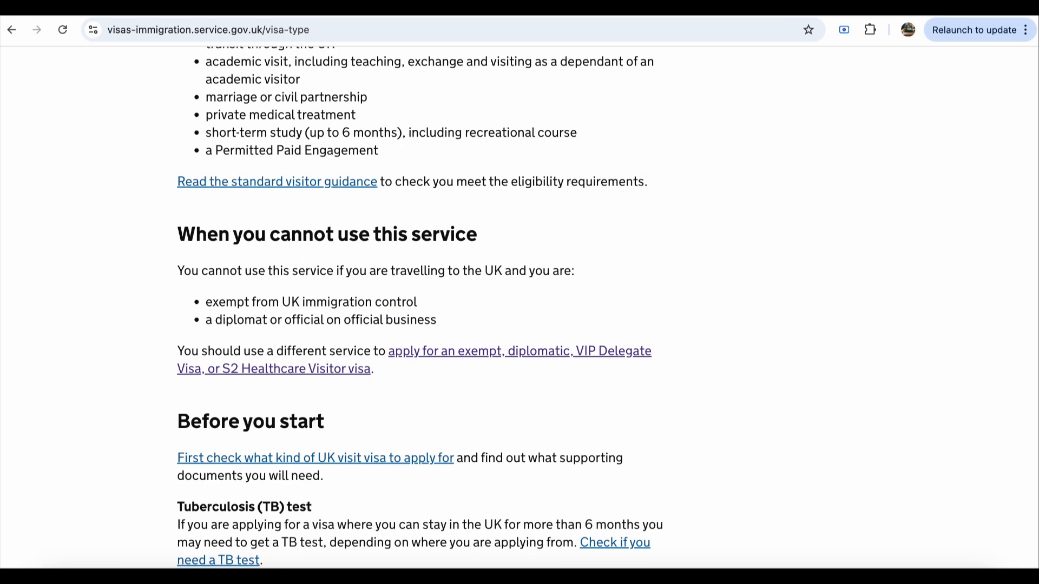
{"action": "scroll", "coordinate": [213, 374], "scroll_direction": "down", "scroll_amount": 20}
{"action": "left_click", "coordinate": [213, 369]}
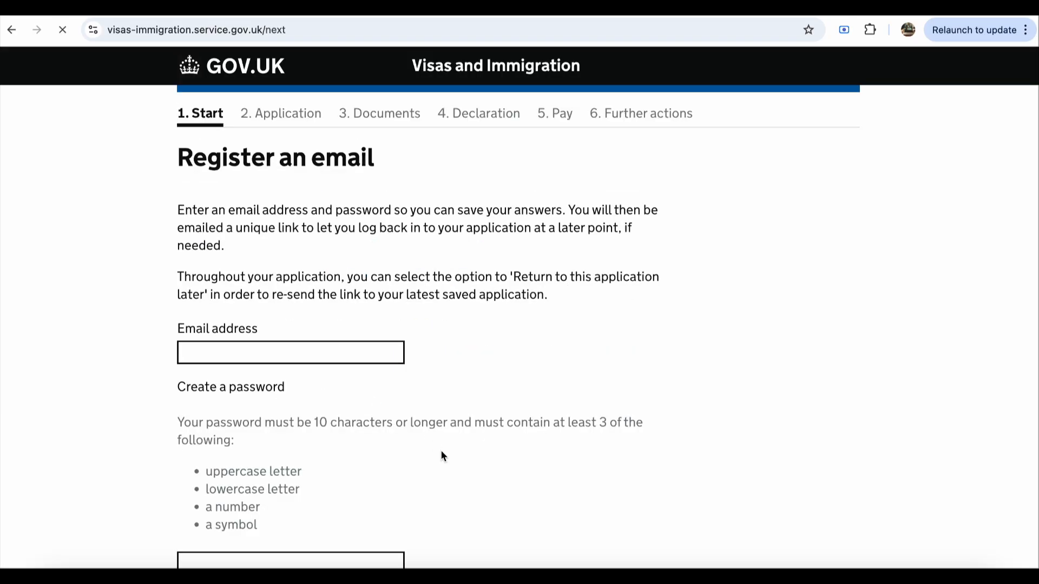
Step: Fill the email address field with the browser's saved address
{"action": "scroll", "coordinate": [545, 391], "scroll_direction": "down", "scroll_amount": 3}
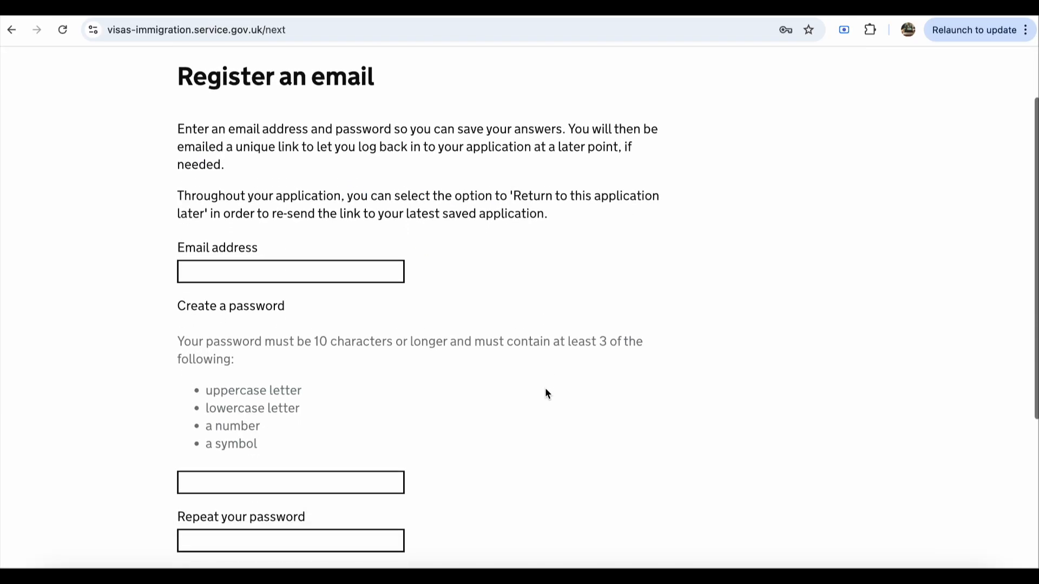
{"action": "left_click", "coordinate": [372, 277]}
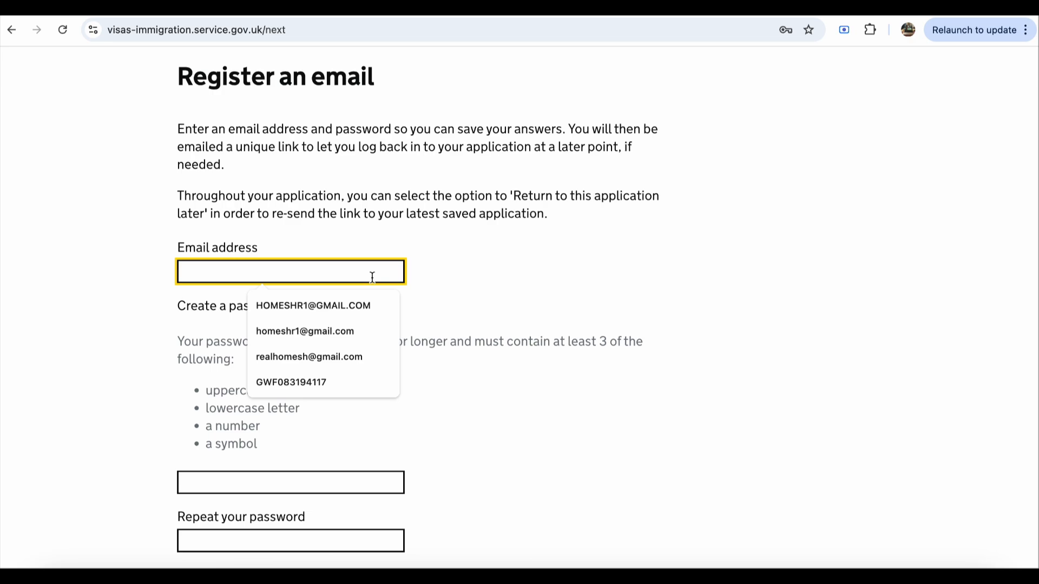
{"action": "type", "text": "hom"}
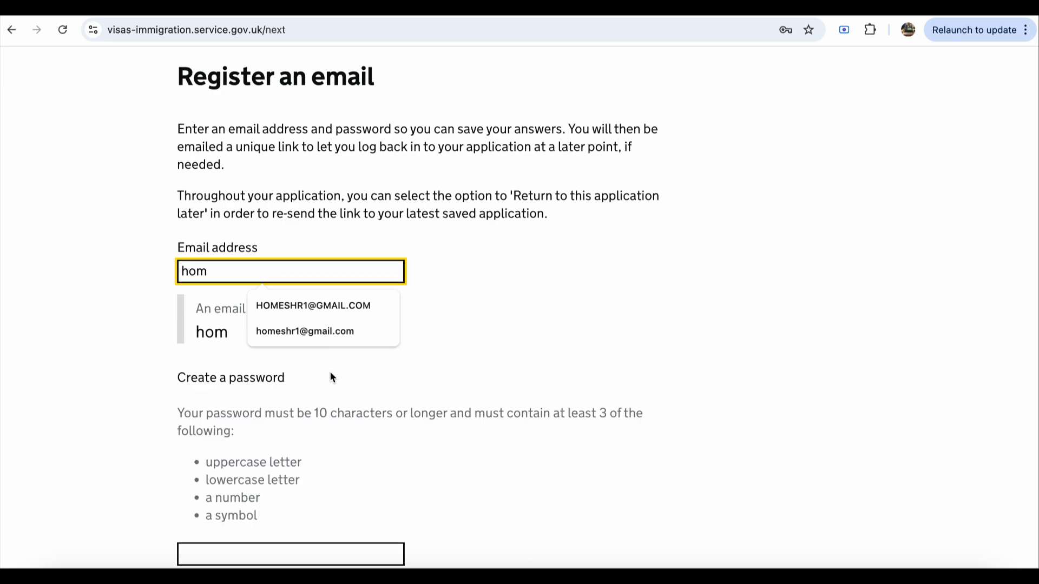
{"action": "left_click", "coordinate": [319, 339]}
Step: Fill the password field with the saved password
{"action": "scroll", "coordinate": [348, 390], "scroll_direction": "down", "scroll_amount": 2}
{"action": "scroll", "coordinate": [348, 394], "scroll_direction": "down", "scroll_amount": 3}
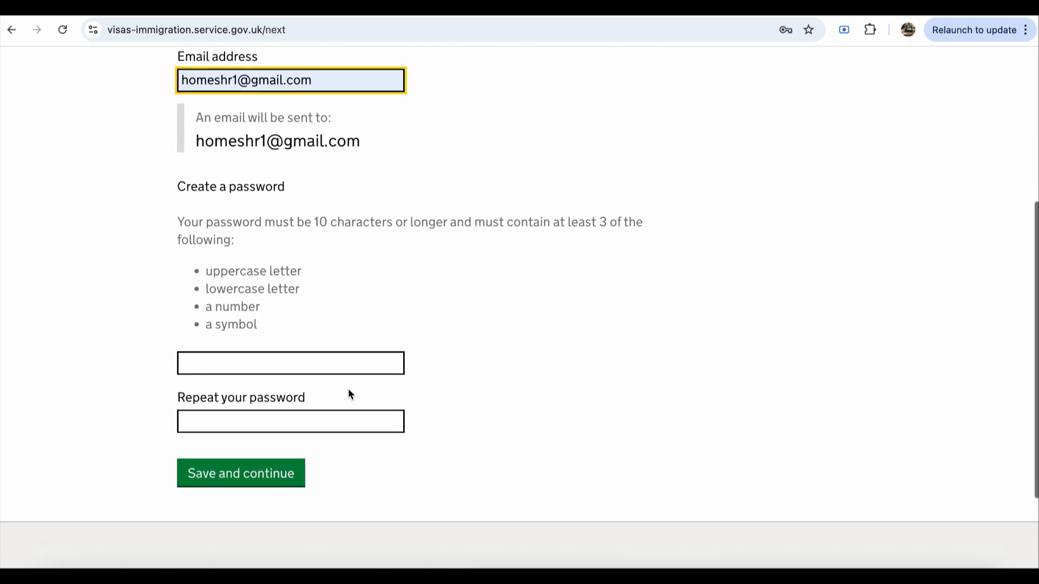
{"action": "left_click", "coordinate": [327, 301]}
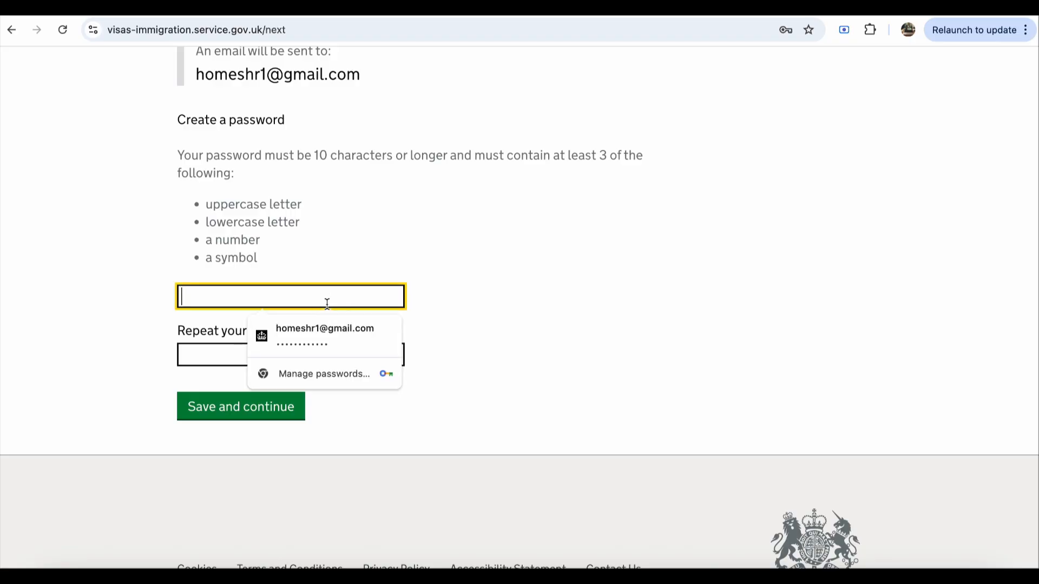
{"action": "left_click", "coordinate": [328, 340]}
{"action": "left_click", "coordinate": [282, 360]}
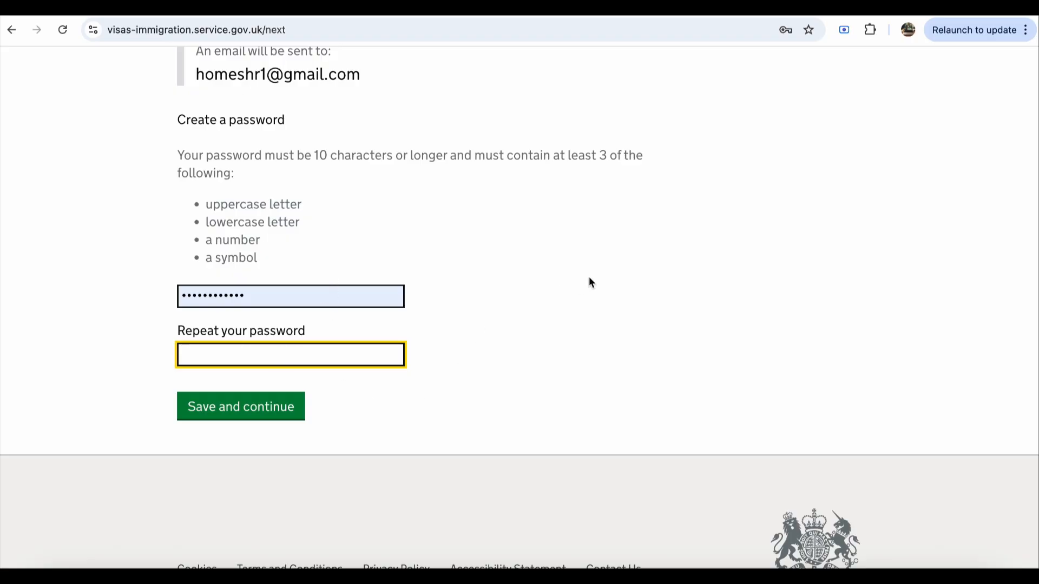
Step: Retype the account password in Repeat your password and submit the registration
{"action": "scroll", "coordinate": [588, 278], "scroll_direction": "up", "scroll_amount": 5}
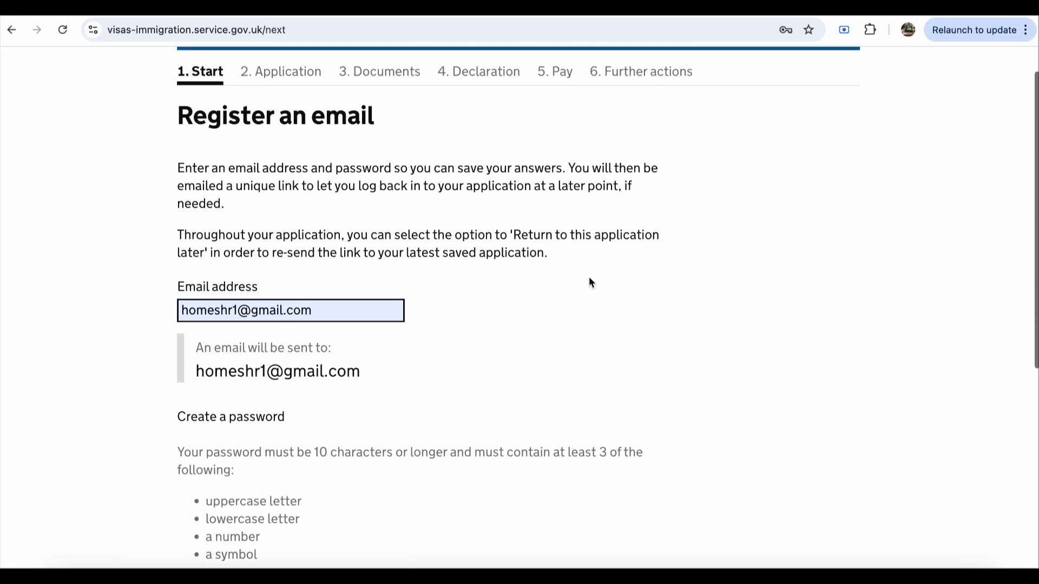
{"action": "scroll", "coordinate": [589, 277], "scroll_direction": "down", "scroll_amount": 10}
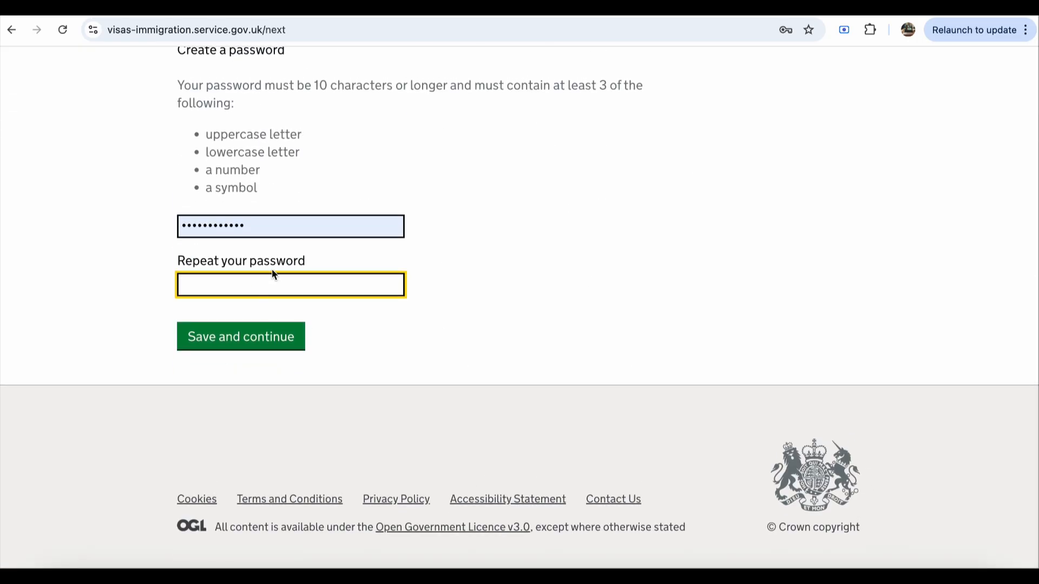
{"action": "left_click", "coordinate": [274, 285]}
{"action": "type", "text": "••••••••••"}
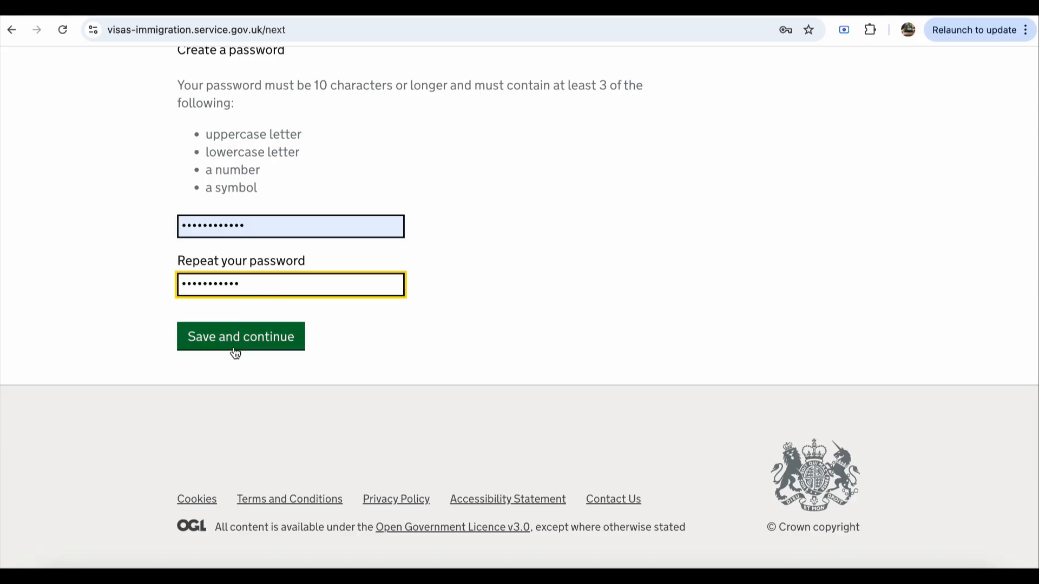
{"action": "left_click", "coordinate": [244, 345]}
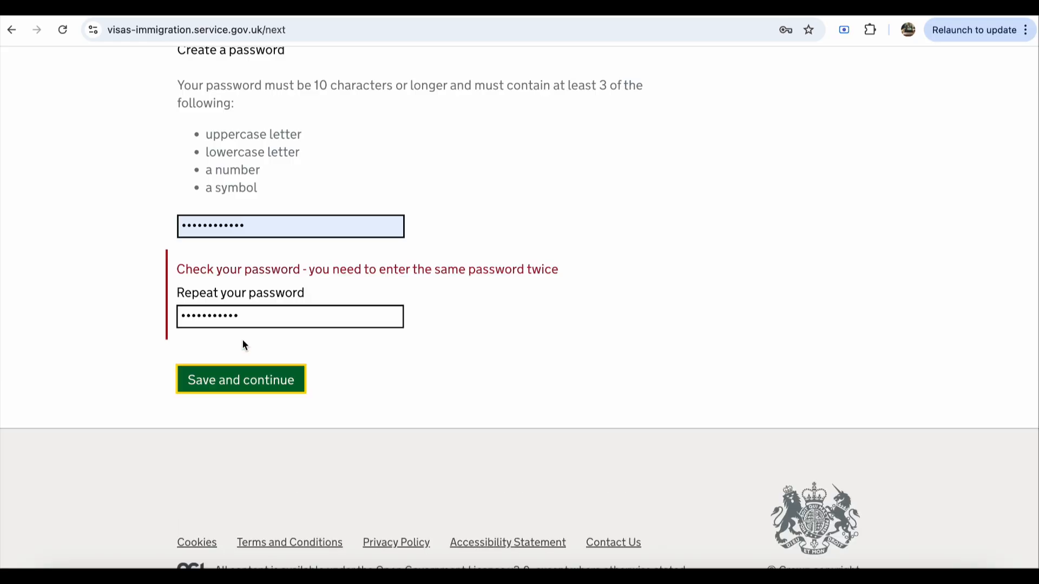
{"action": "triple_click", "coordinate": [308, 271]}
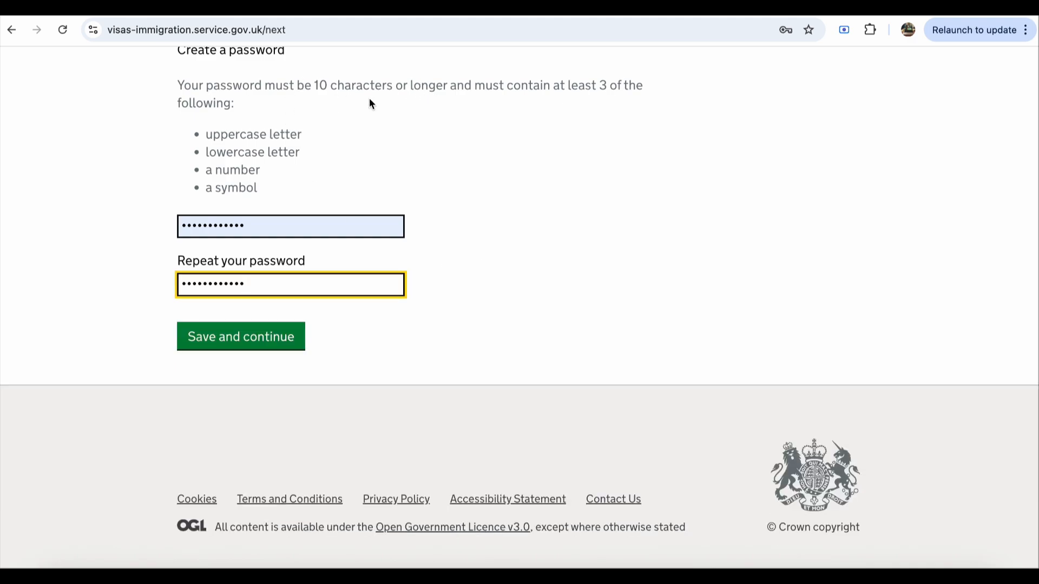
Step: Resubmit the email registration with matching passwords
{"action": "left_click", "coordinate": [253, 342]}
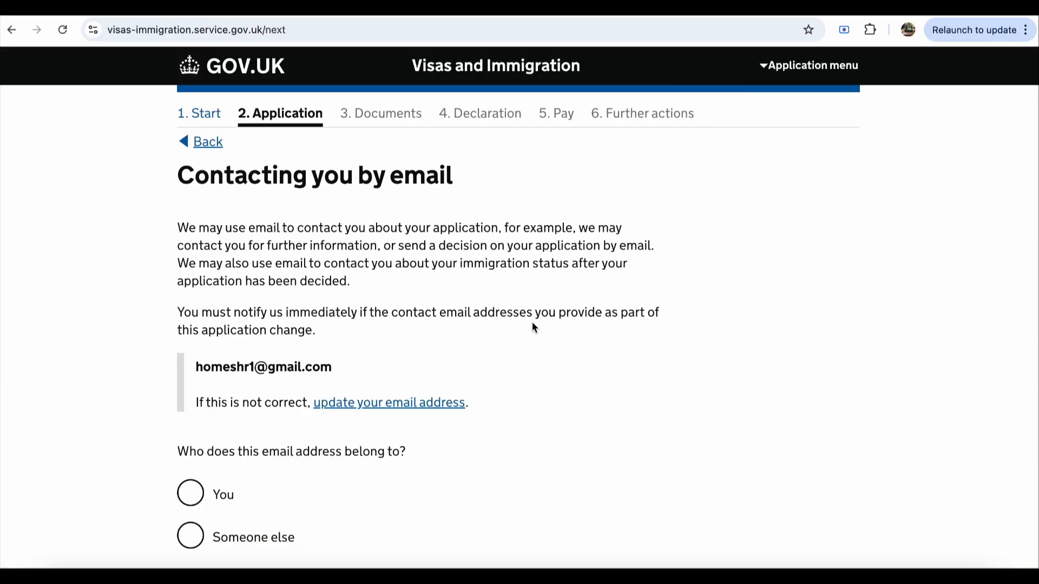
{"action": "scroll", "coordinate": [533, 324], "scroll_direction": "down", "scroll_amount": 1}
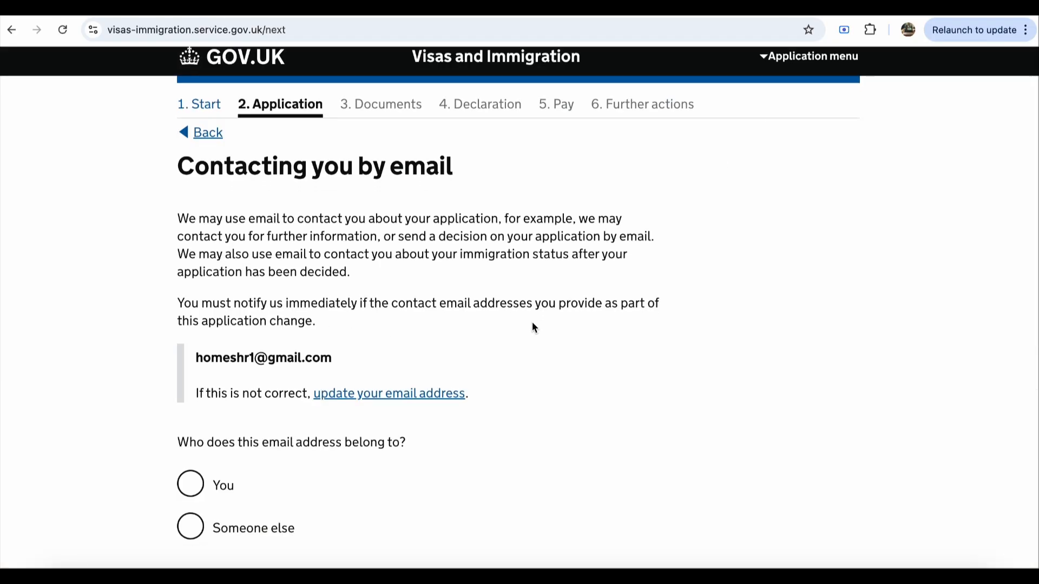
{"action": "scroll", "coordinate": [532, 323], "scroll_direction": "up", "scroll_amount": 1}
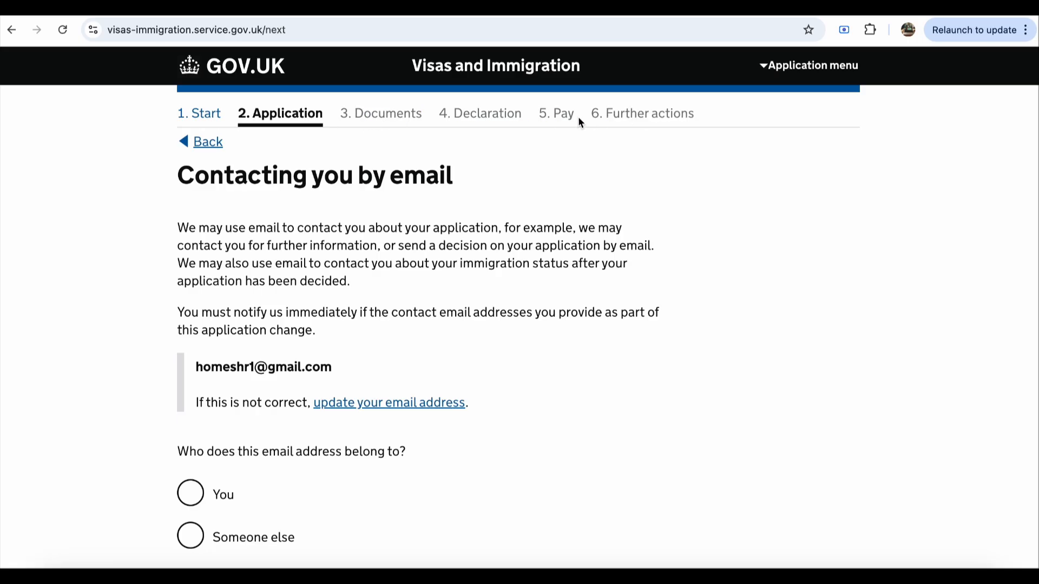
{"action": "scroll", "coordinate": [425, 211], "scroll_direction": "down", "scroll_amount": 3}
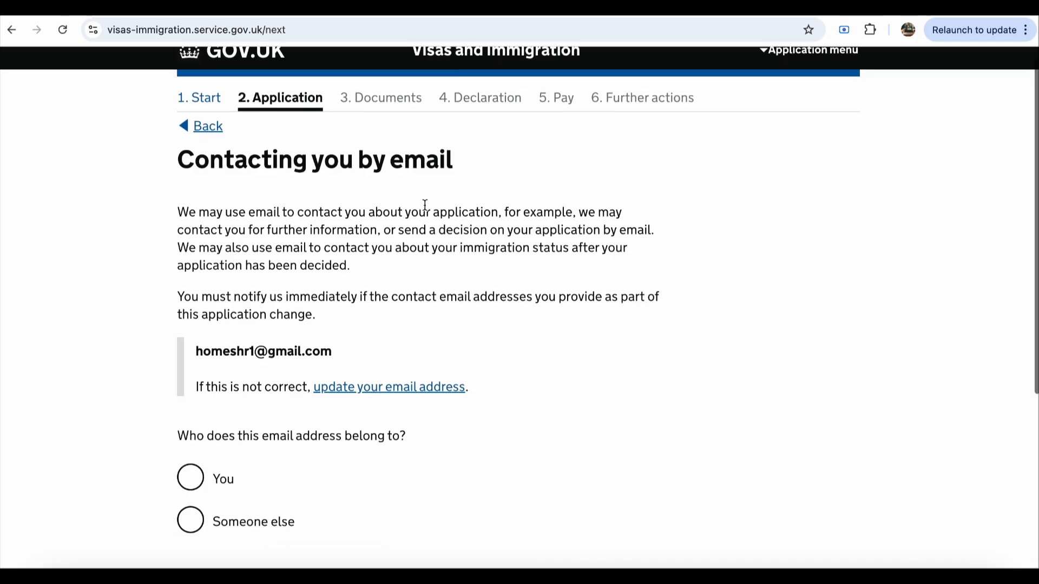
{"action": "scroll", "coordinate": [424, 205], "scroll_direction": "down", "scroll_amount": 3}
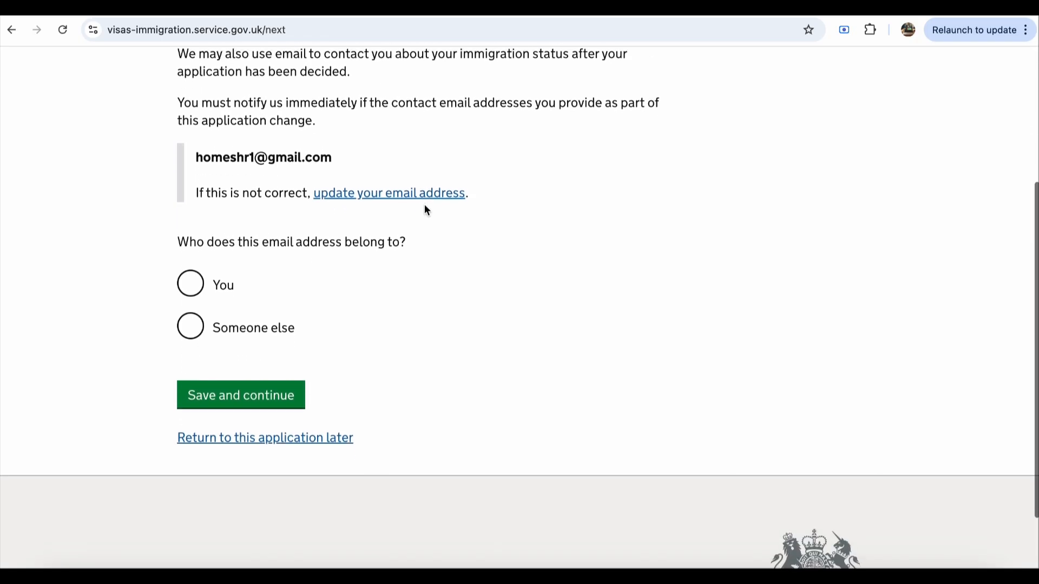
{"action": "scroll", "coordinate": [425, 210], "scroll_direction": "down", "scroll_amount": 2}
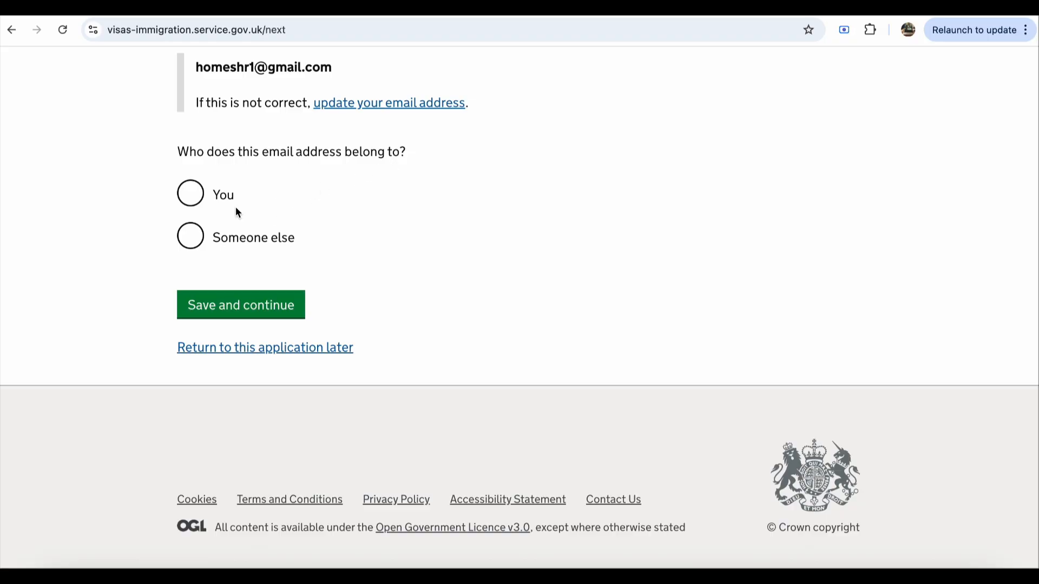
Step: Mark the email as belonging to you and declare no other email address
{"action": "left_click", "coordinate": [189, 195]}
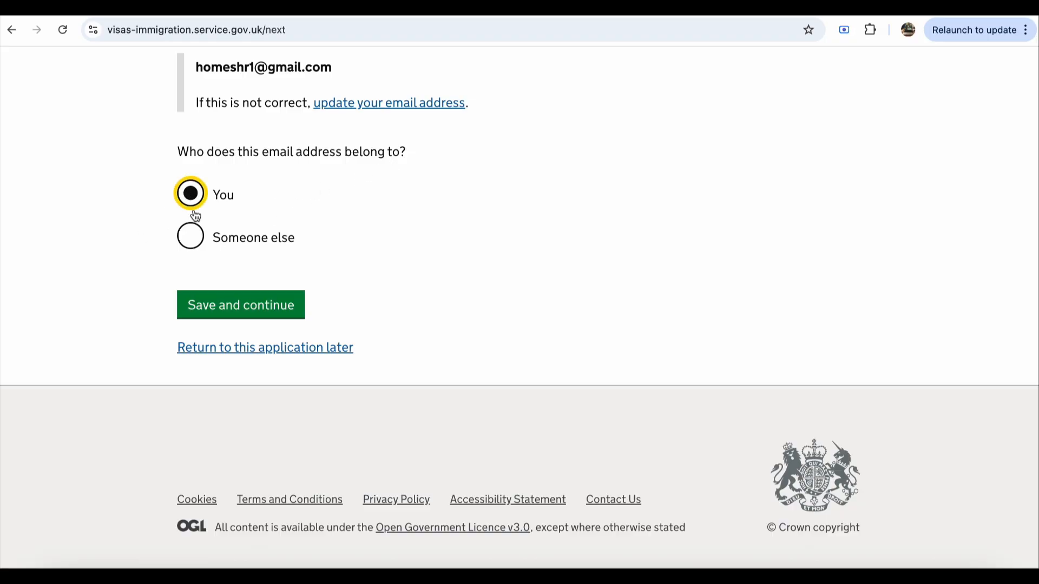
{"action": "left_click", "coordinate": [249, 315]}
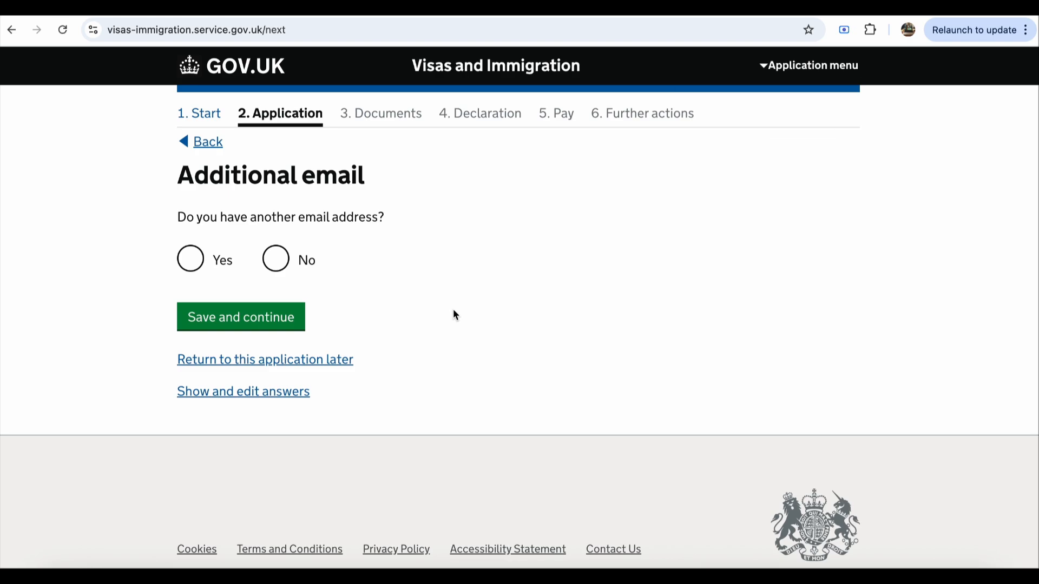
{"action": "left_click", "coordinate": [275, 259]}
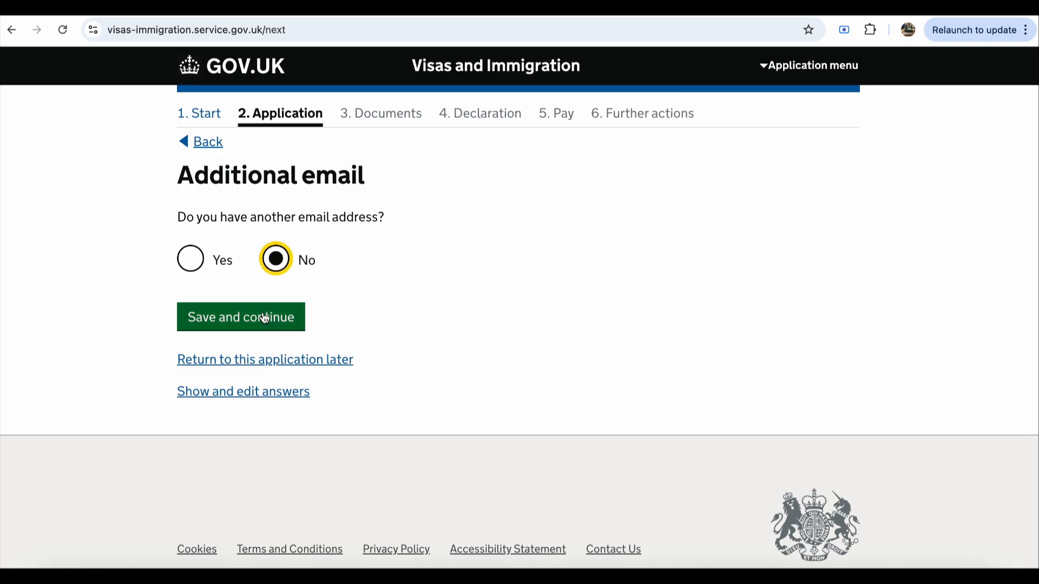
{"action": "left_click", "coordinate": [261, 318]}
Step: Enter the applicant's telephone number
{"action": "scroll", "coordinate": [472, 332], "scroll_direction": "down", "scroll_amount": 1}
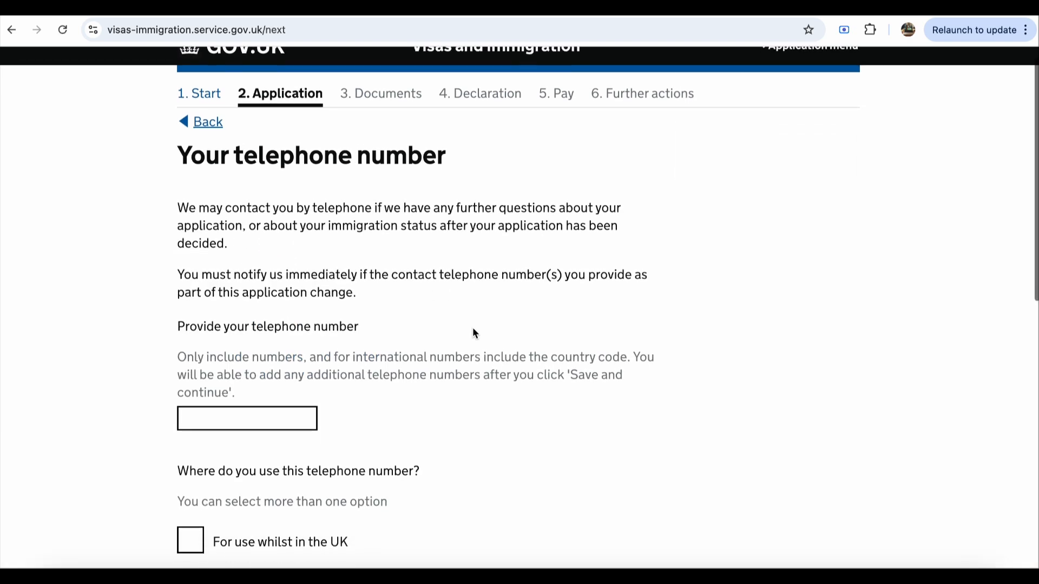
{"action": "left_click", "coordinate": [254, 406]}
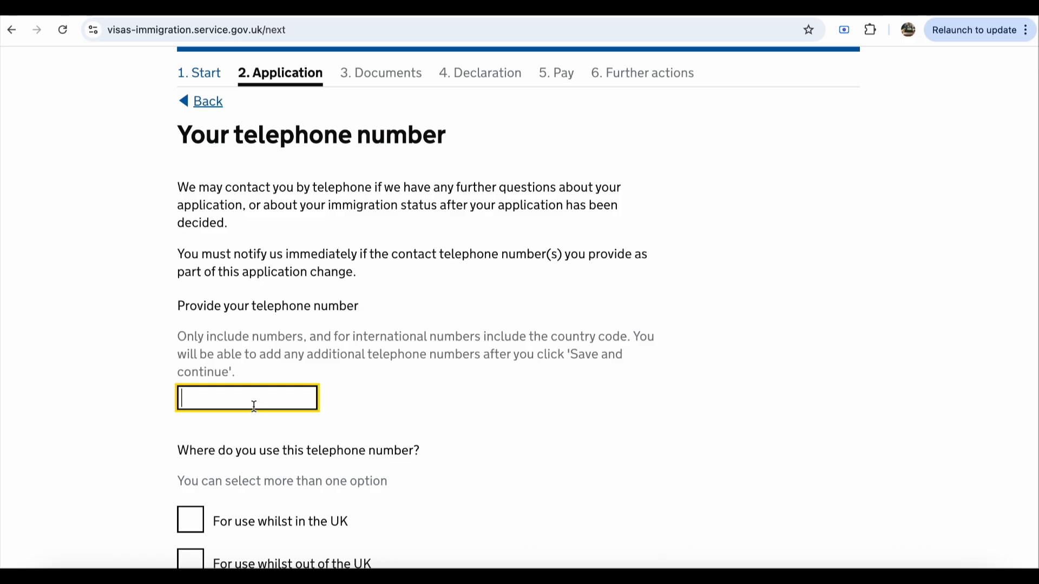
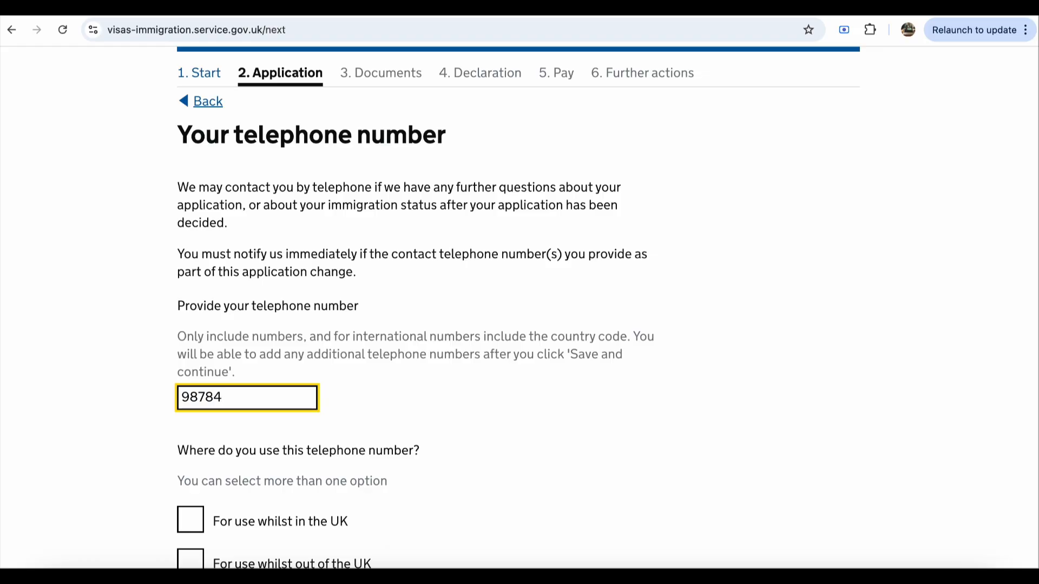
{"action": "scroll", "coordinate": [105, 424], "scroll_direction": "down", "scroll_amount": 4}
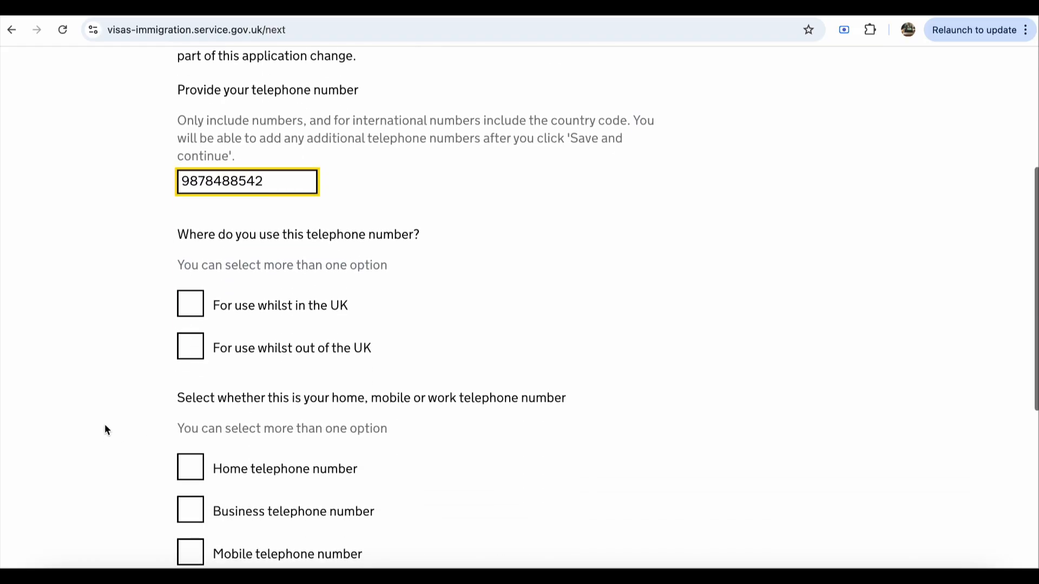
{"action": "scroll", "coordinate": [120, 324], "scroll_direction": "down", "scroll_amount": 1}
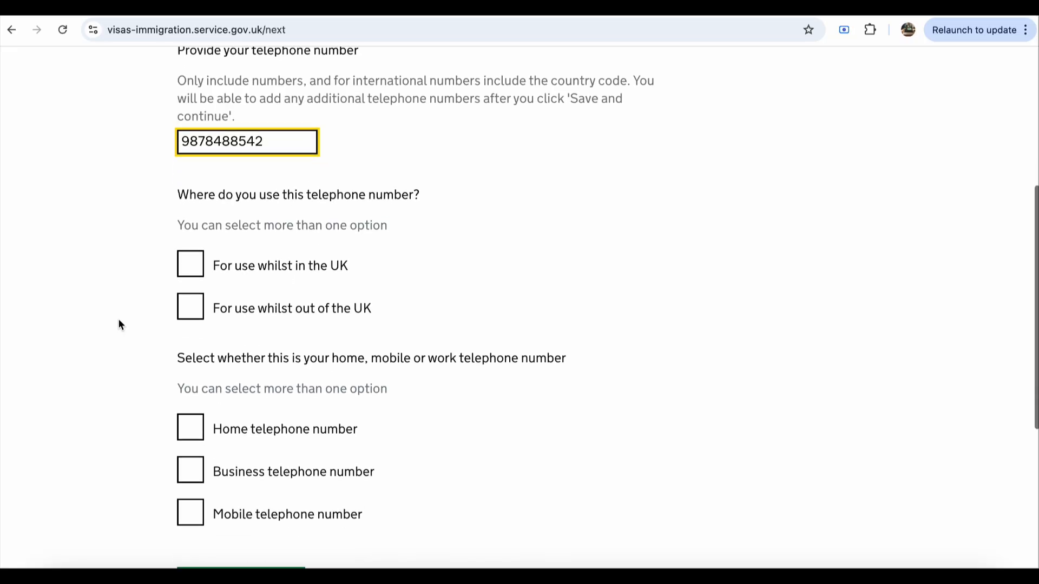
{"action": "scroll", "coordinate": [456, 219], "scroll_direction": "down", "scroll_amount": 1}
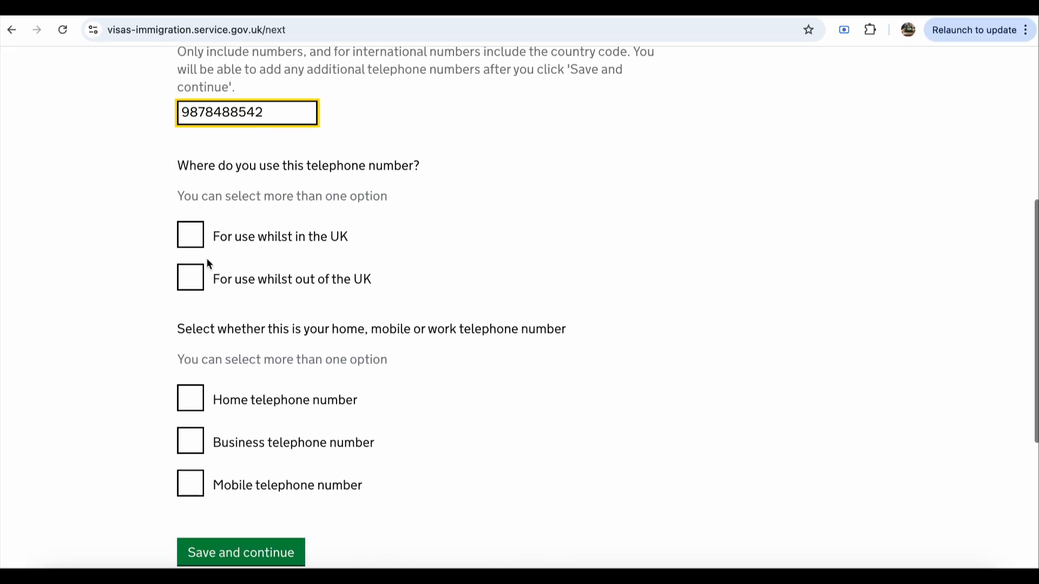
{"action": "left_click", "coordinate": [68, 308]}
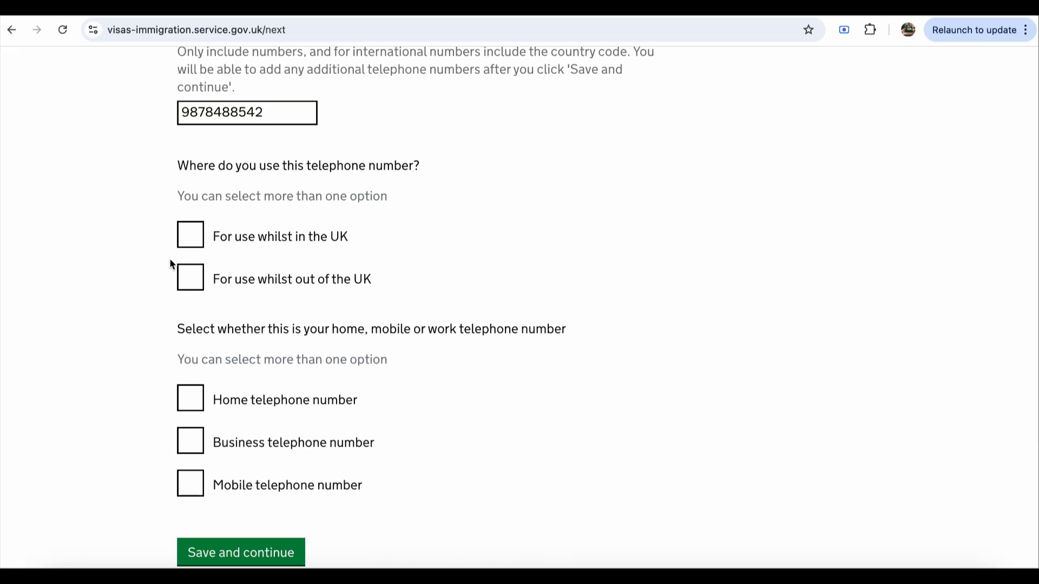
{"action": "scroll", "coordinate": [169, 258], "scroll_direction": "down", "scroll_amount": 2}
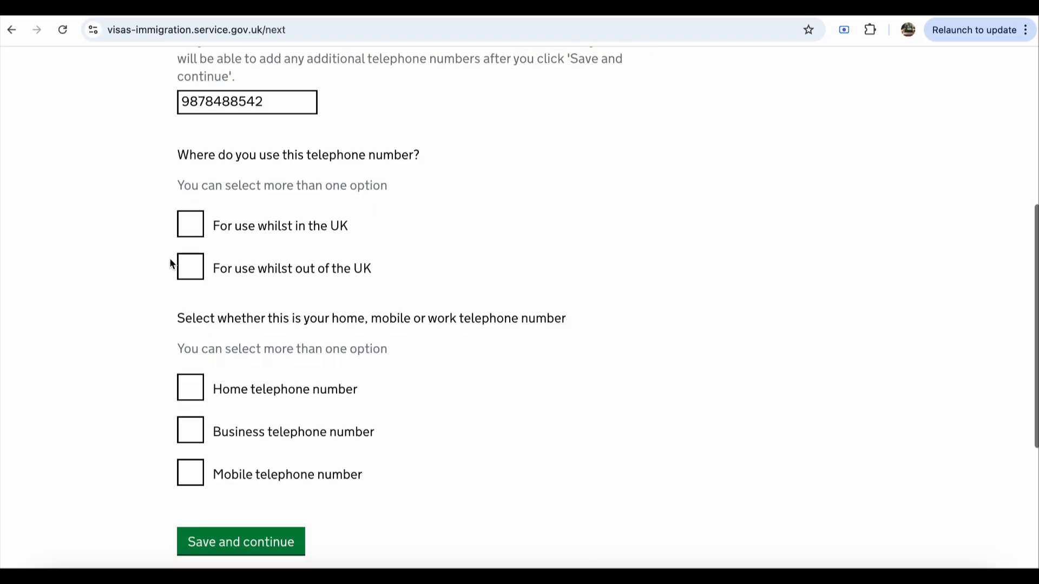
Step: Mark the number as a mobile telephone number and submit the details
{"action": "left_click", "coordinate": [194, 347]}
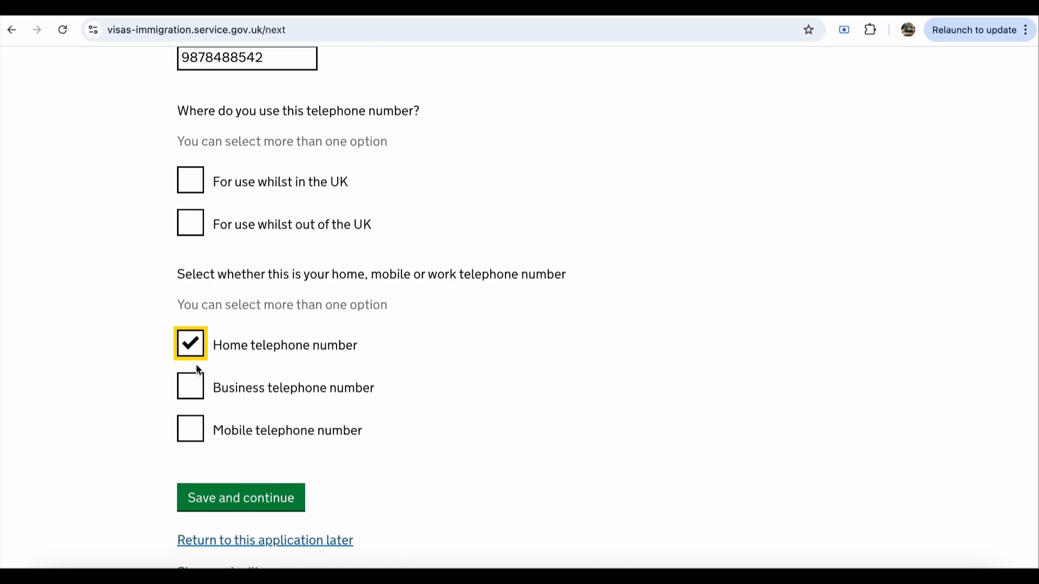
{"action": "left_click", "coordinate": [193, 348]}
{"action": "left_click", "coordinate": [190, 434]}
{"action": "scroll", "coordinate": [325, 438], "scroll_direction": "down", "scroll_amount": 3}
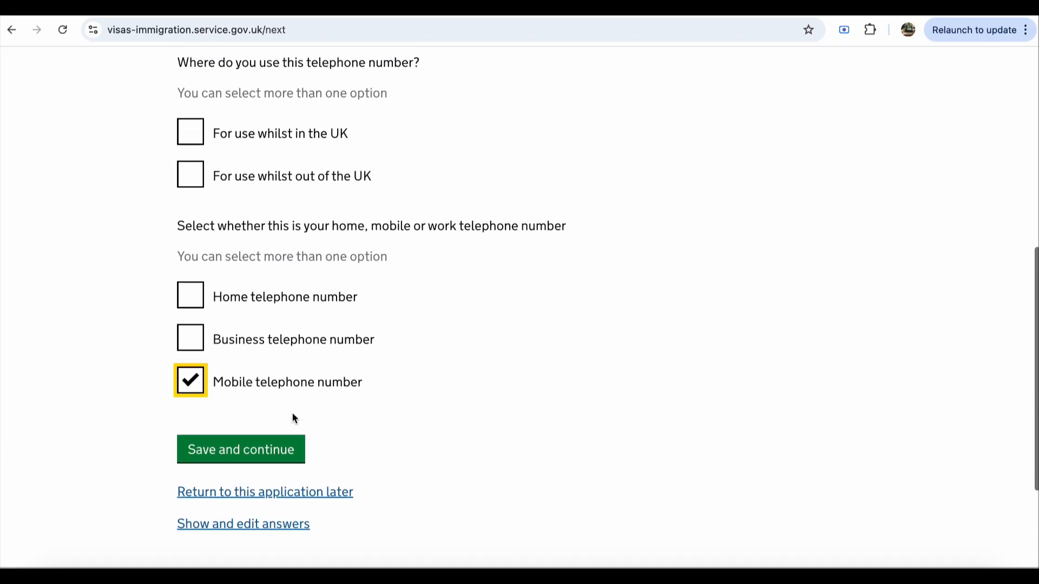
{"action": "scroll", "coordinate": [437, 398], "scroll_direction": "down", "scroll_amount": 1}
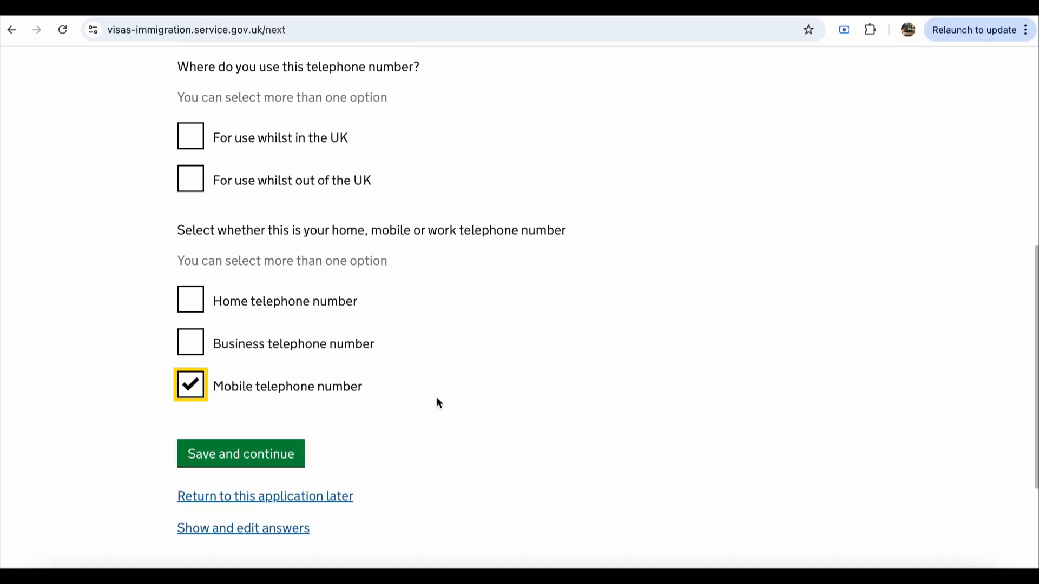
{"action": "scroll", "coordinate": [437, 399], "scroll_direction": "down", "scroll_amount": 3}
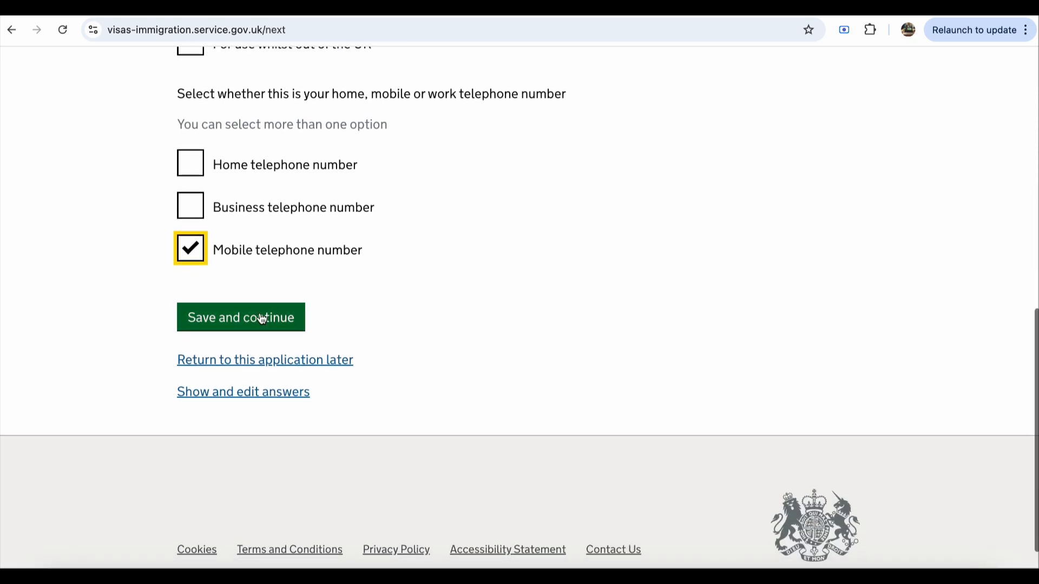
{"action": "scroll", "coordinate": [332, 317], "scroll_direction": "up", "scroll_amount": 5}
{"action": "scroll", "coordinate": [332, 323], "scroll_direction": "down", "scroll_amount": 3}
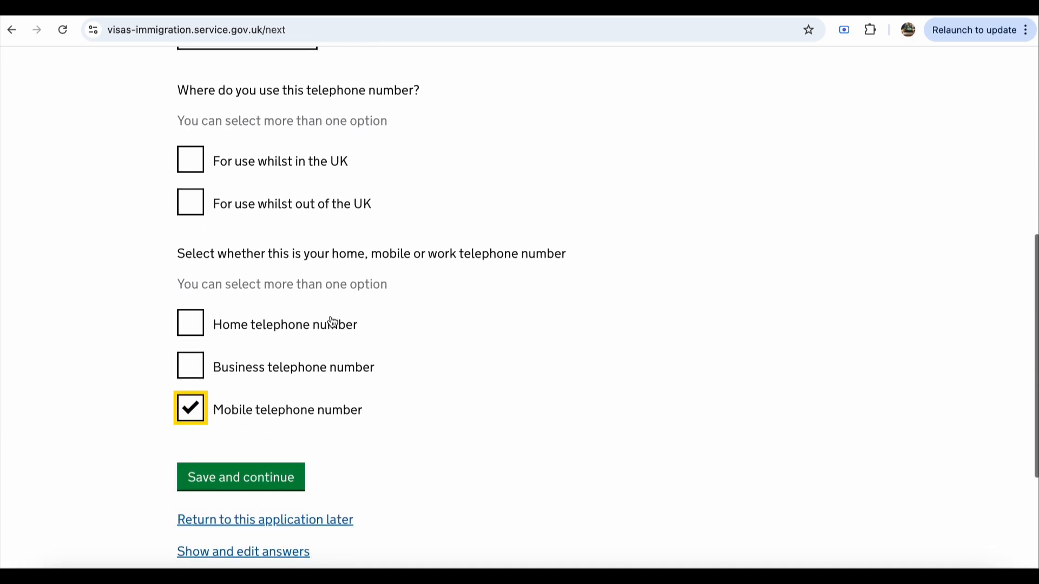
{"action": "left_click", "coordinate": [259, 465]}
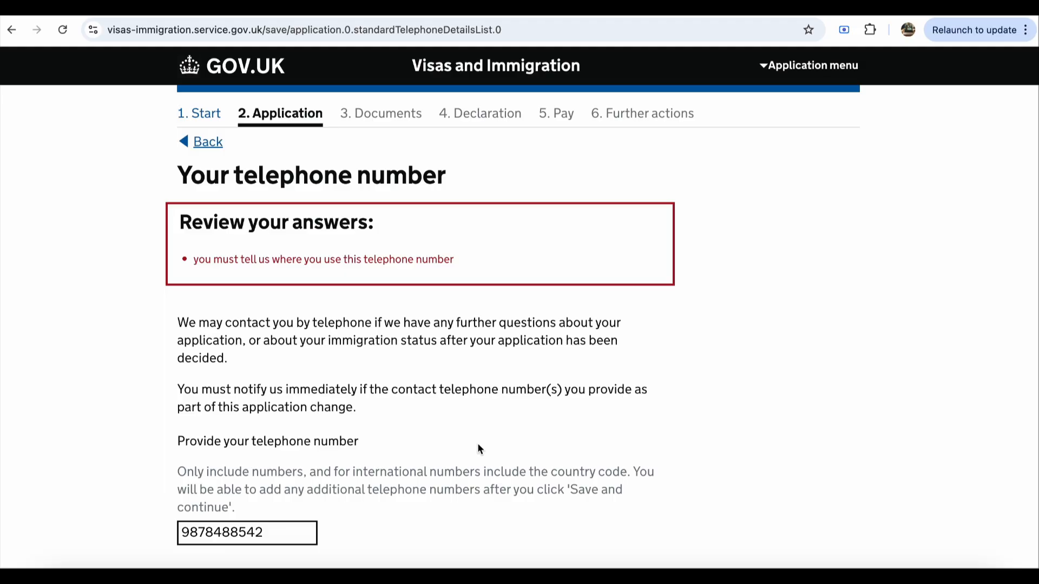
Step: Set the number's usage to 'For use whilst in the UK' only and save
{"action": "scroll", "coordinate": [478, 449], "scroll_direction": "down", "scroll_amount": 7}
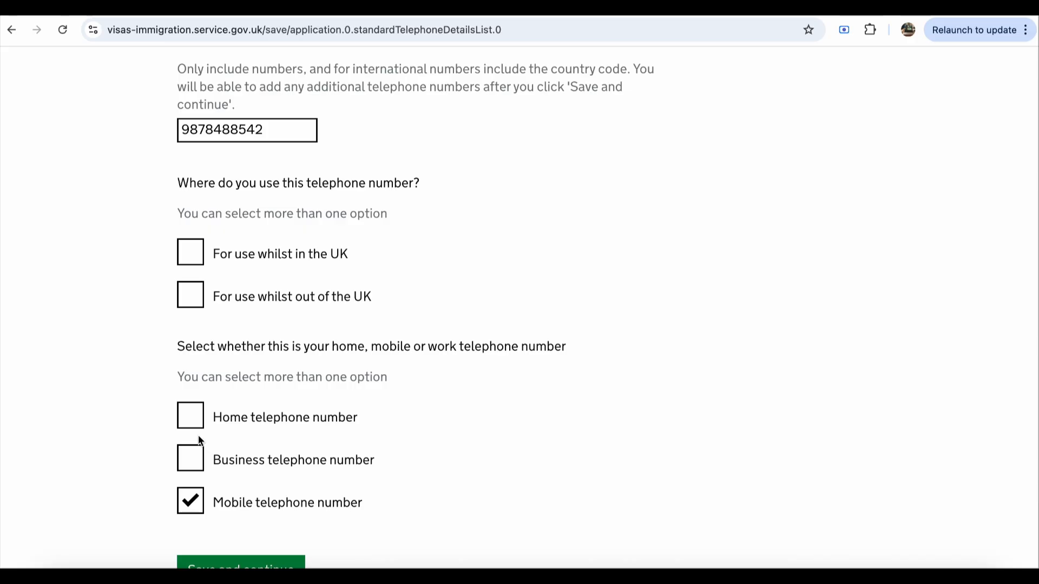
{"action": "left_click", "coordinate": [200, 254]}
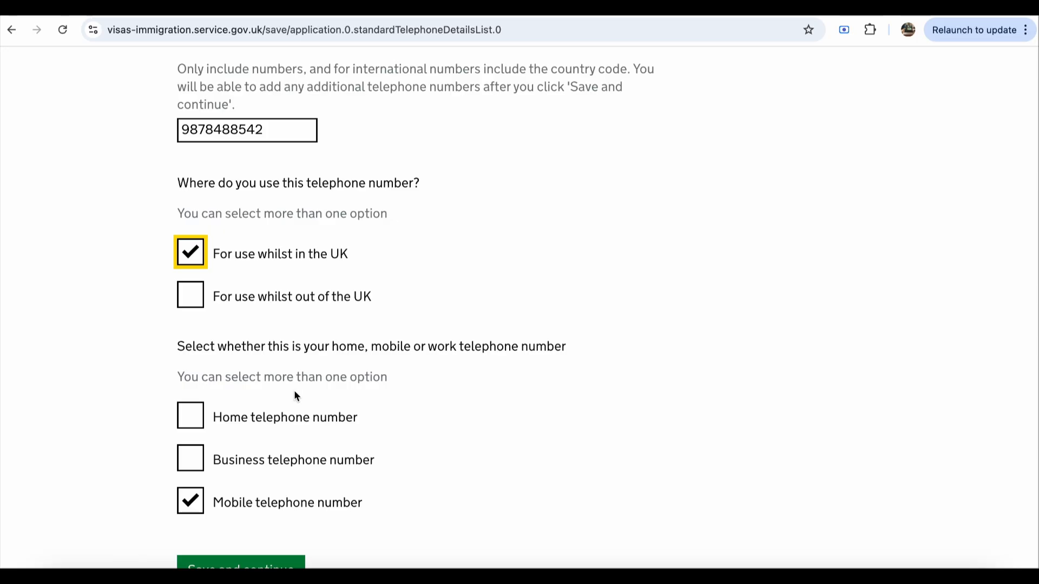
{"action": "left_click", "coordinate": [194, 301]}
{"action": "key", "text": "shift+Tab"}
{"action": "key", "text": "space"}
{"action": "scroll", "coordinate": [372, 384], "scroll_direction": "down", "scroll_amount": 3}
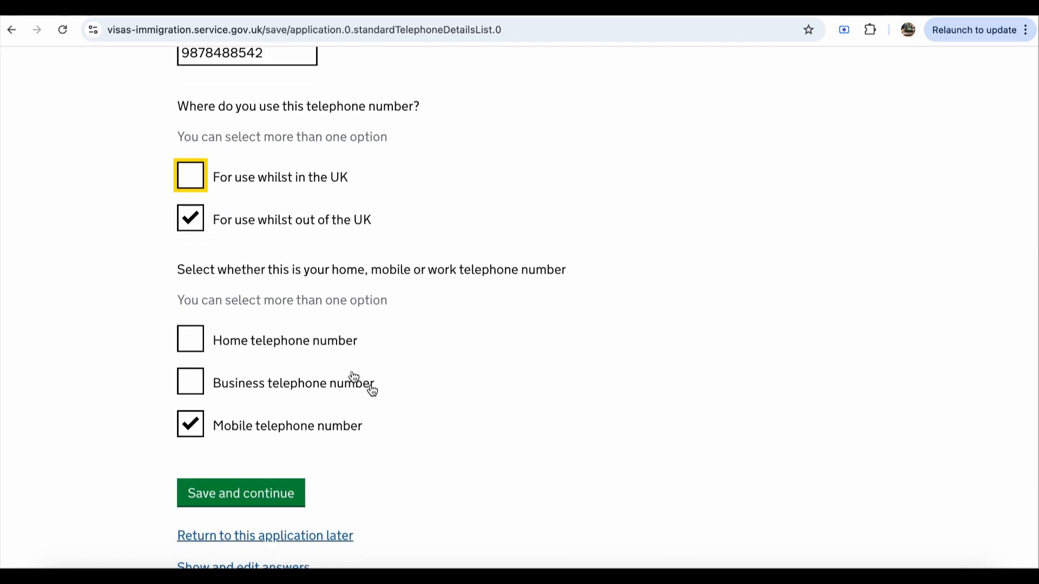
{"action": "left_click", "coordinate": [192, 184]}
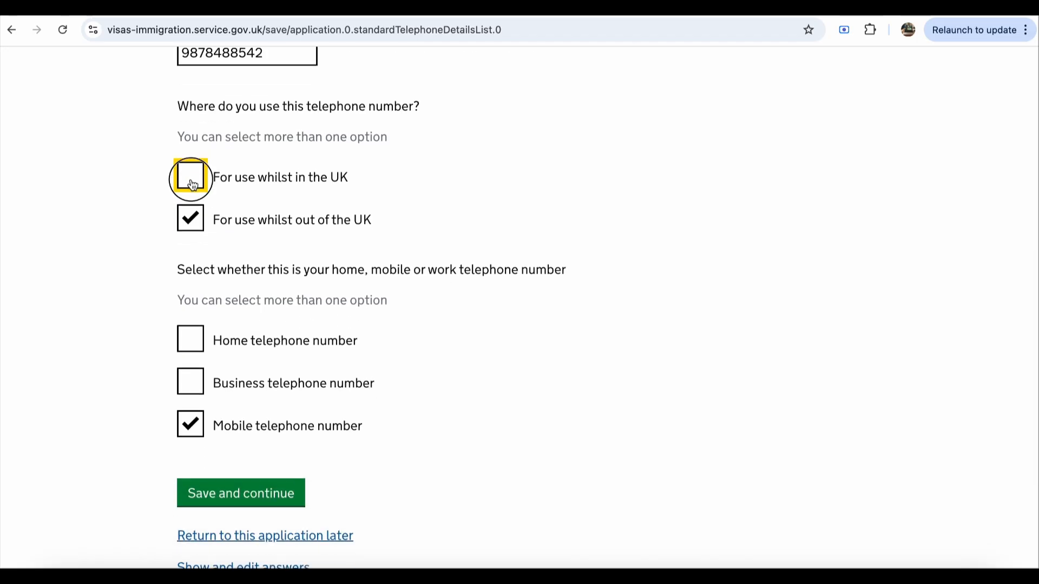
{"action": "left_click", "coordinate": [191, 216]}
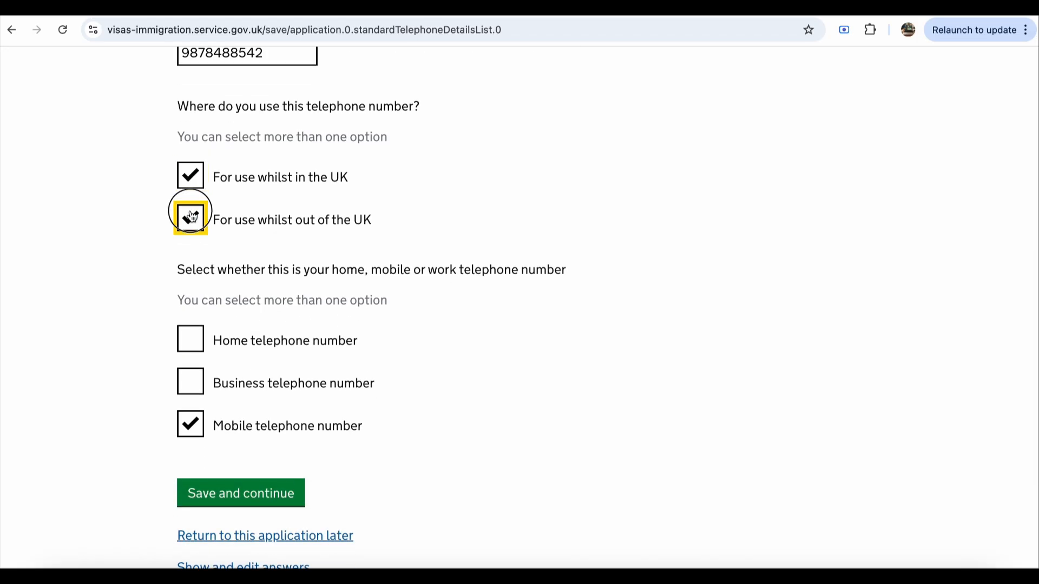
{"action": "left_click", "coordinate": [273, 497]}
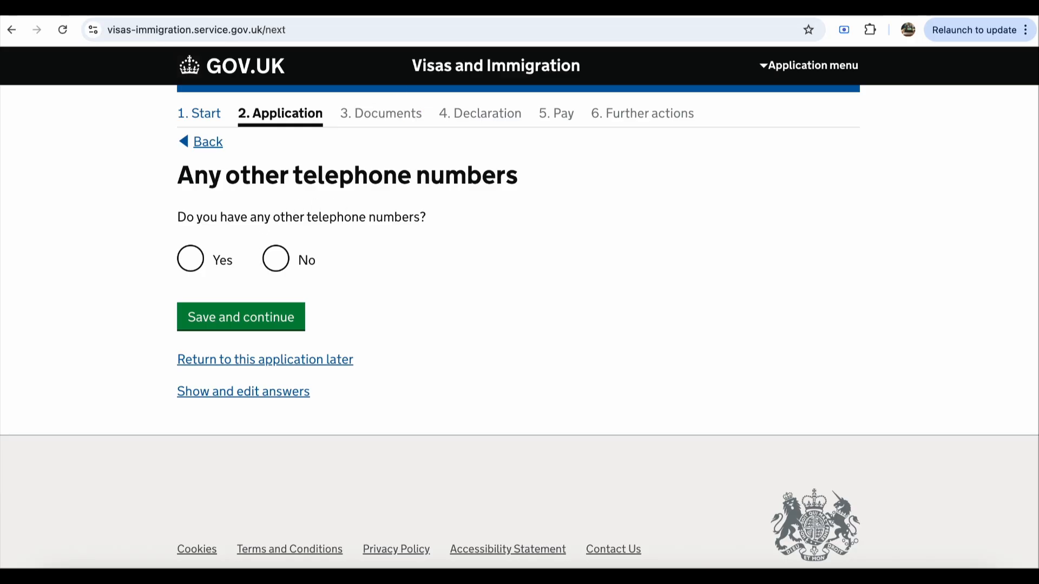
Step: Answer No to having any other telephone numbers and save
{"action": "left_click", "coordinate": [846, 7]}
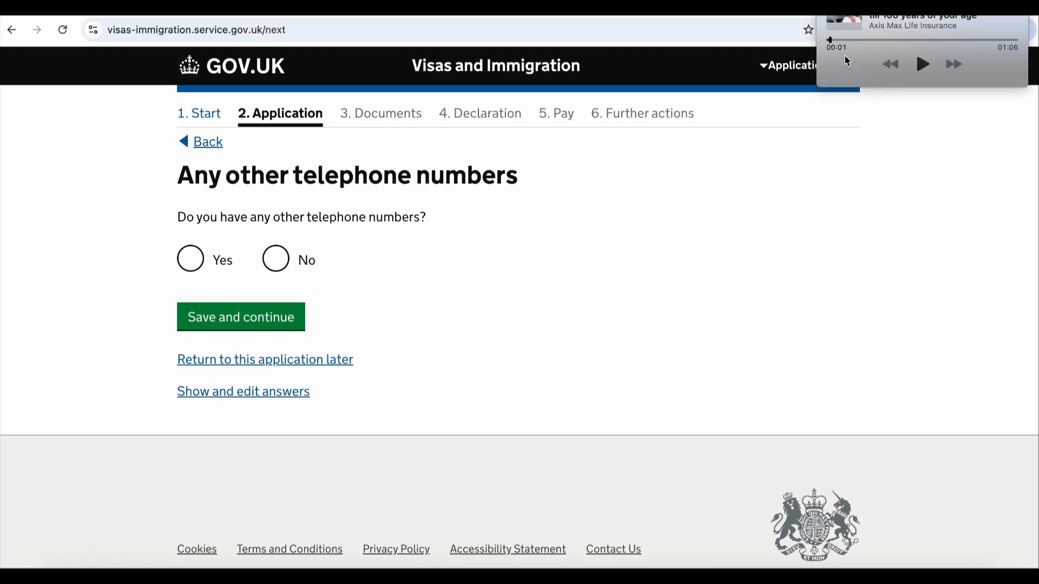
{"action": "left_click", "coordinate": [429, 294]}
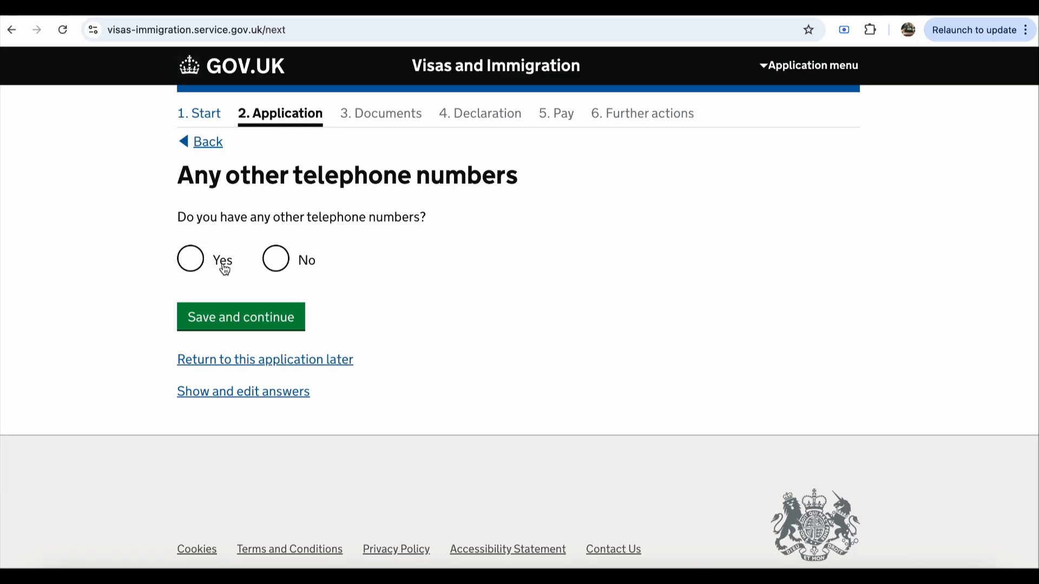
{"action": "left_click", "coordinate": [276, 260]}
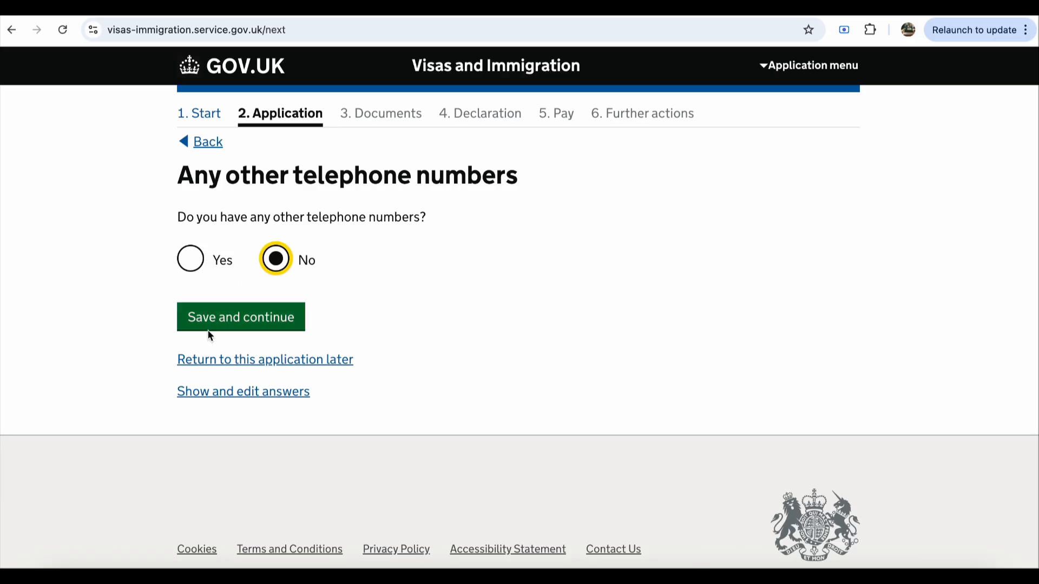
{"action": "left_click", "coordinate": [272, 325]}
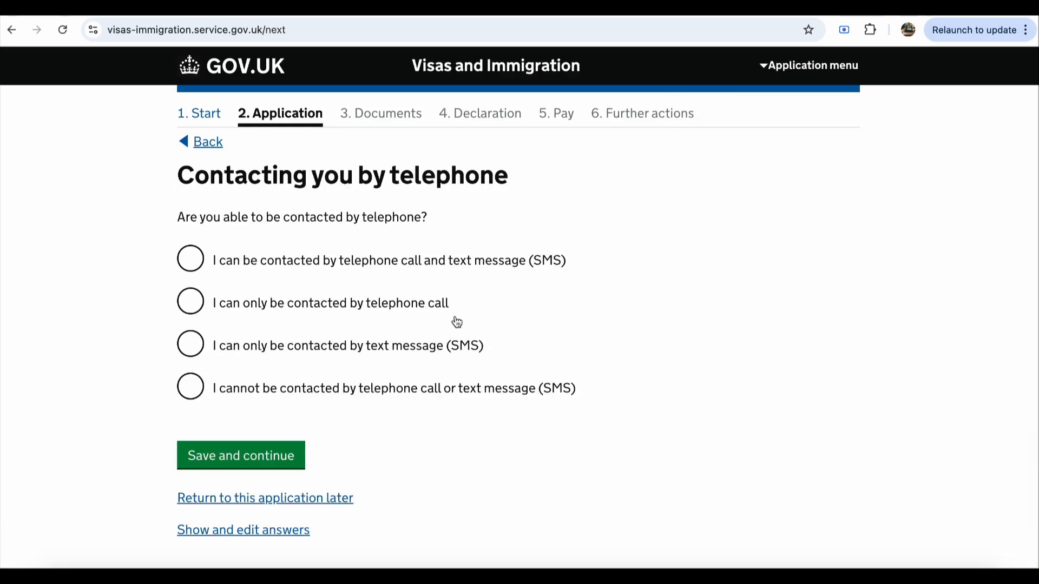
Step: Allow contact by both telephone call and text message (SMS) and save
{"action": "scroll", "coordinate": [508, 254], "scroll_direction": "down", "scroll_amount": 2}
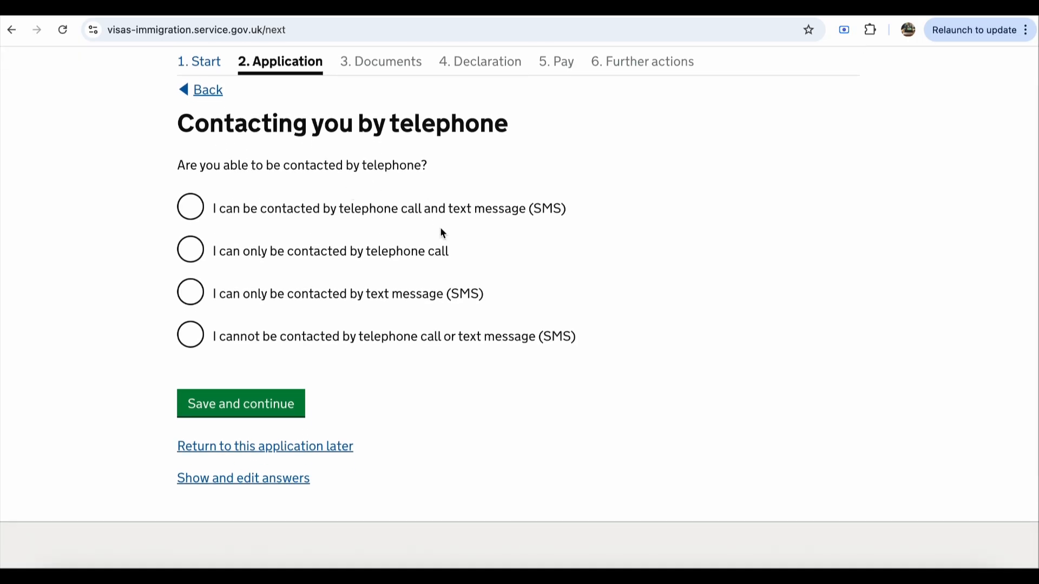
{"action": "left_click", "coordinate": [297, 218]}
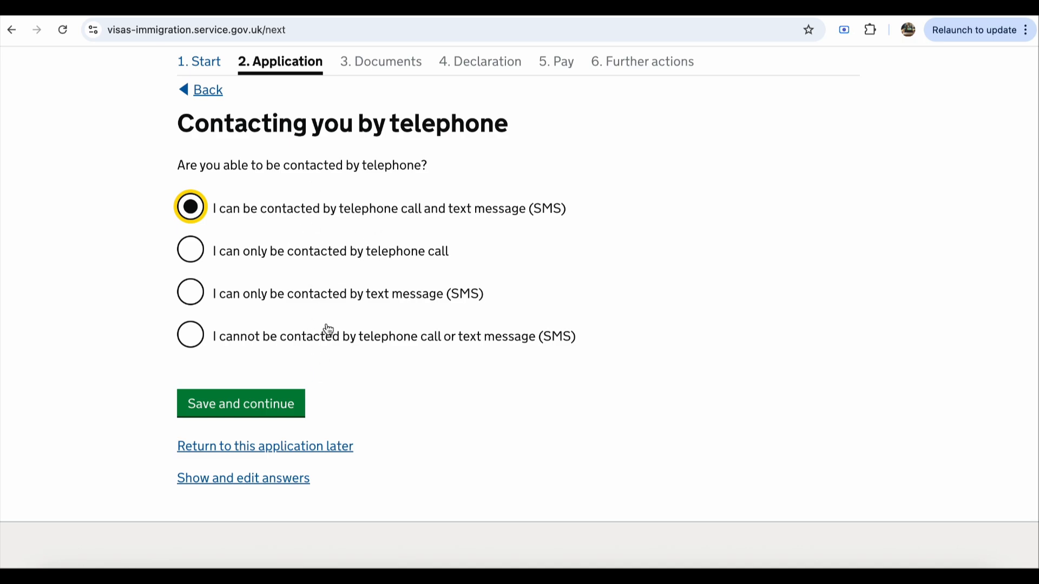
{"action": "scroll", "coordinate": [332, 344], "scroll_direction": "down", "scroll_amount": 1}
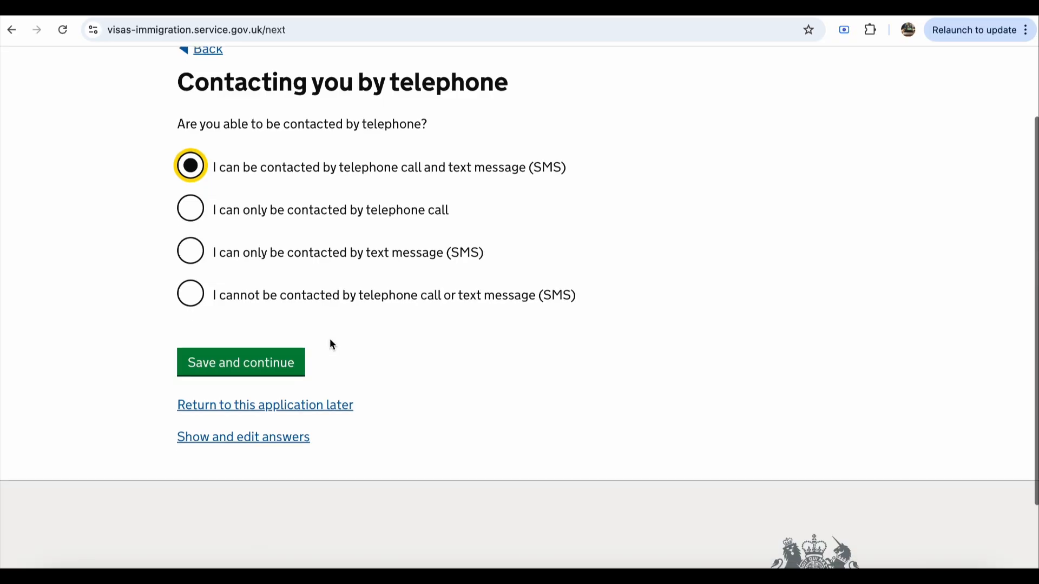
{"action": "scroll", "coordinate": [331, 340], "scroll_direction": "down", "scroll_amount": 1}
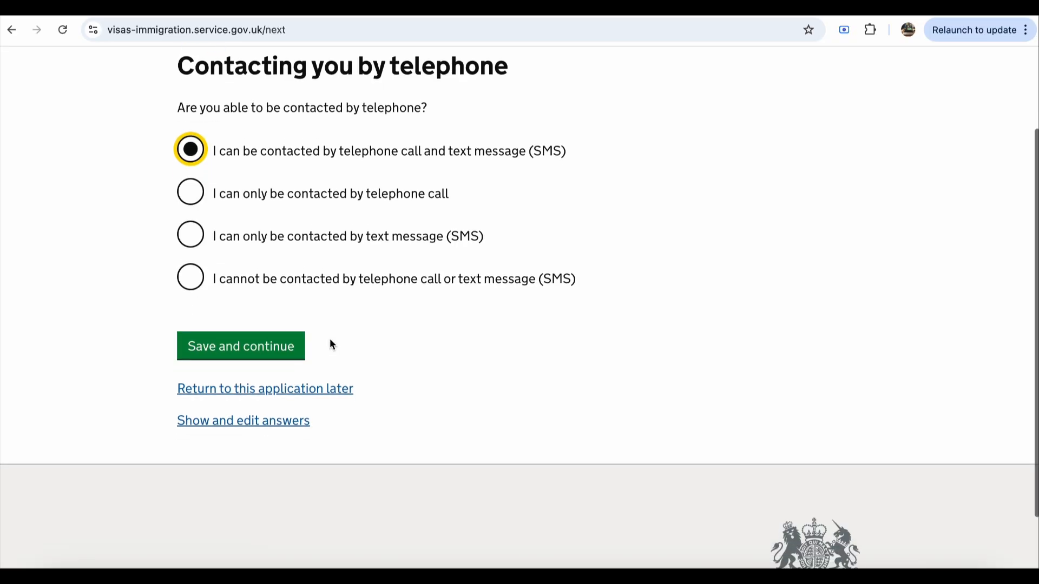
{"action": "left_click", "coordinate": [263, 342]}
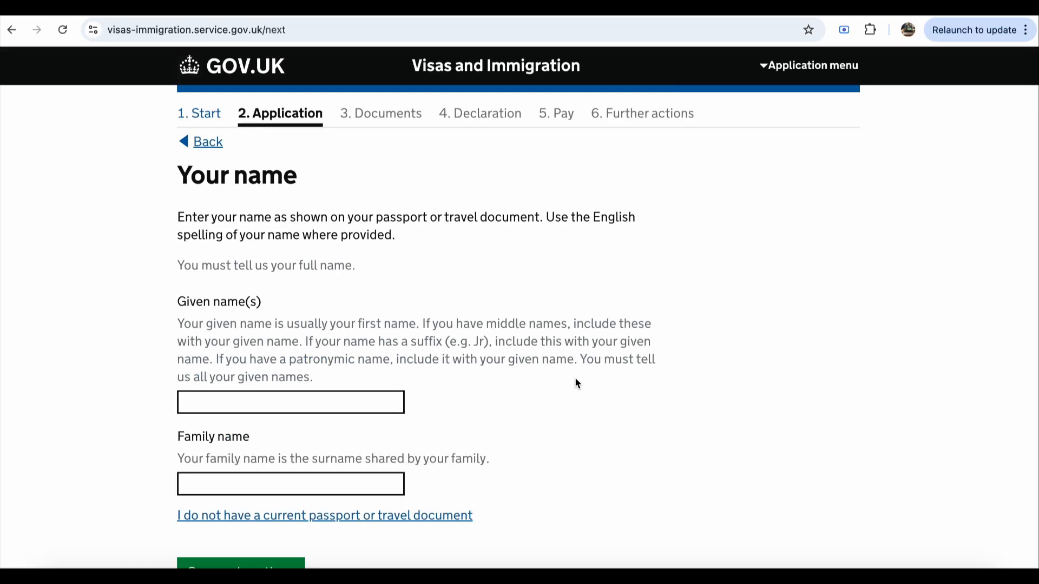
Step: Fill Given and Family name from the saved details and save
{"action": "left_click", "coordinate": [379, 403]}
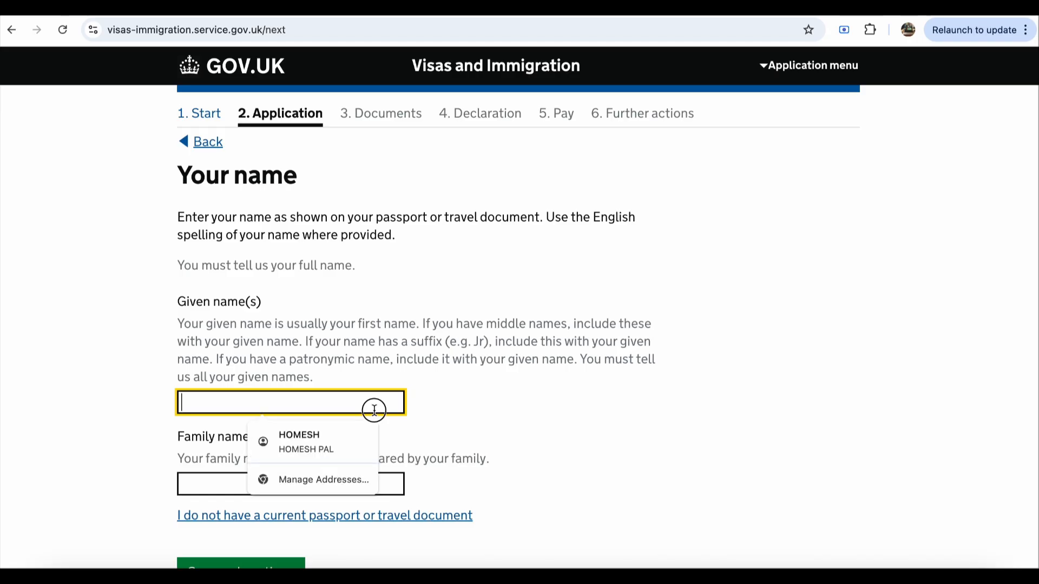
{"action": "left_click", "coordinate": [342, 443]}
{"action": "scroll", "coordinate": [423, 438], "scroll_direction": "down", "scroll_amount": 1}
{"action": "scroll", "coordinate": [424, 438], "scroll_direction": "down", "scroll_amount": 1}
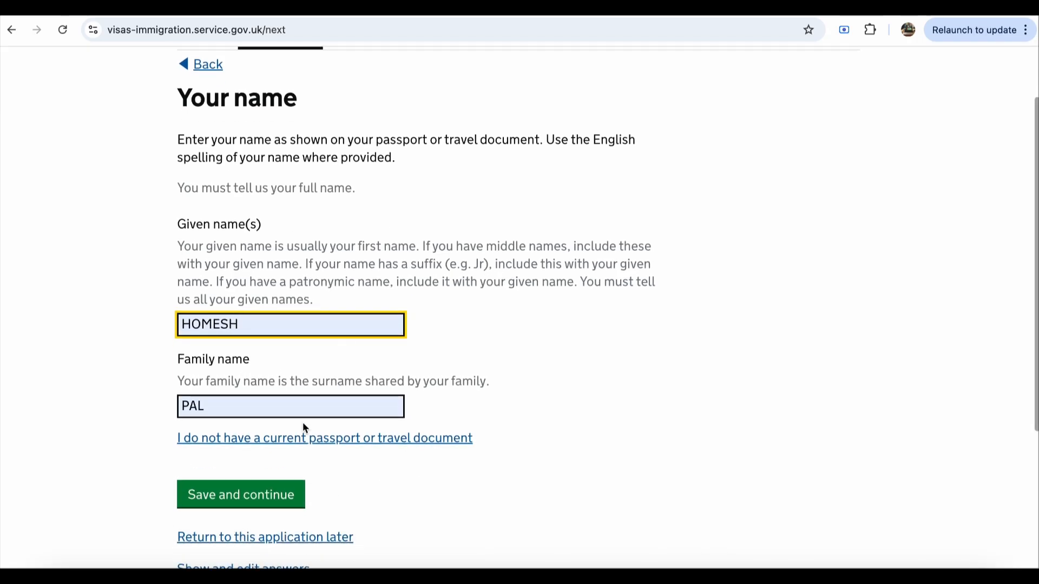
{"action": "left_click", "coordinate": [351, 405]}
{"action": "left_click", "coordinate": [144, 424]}
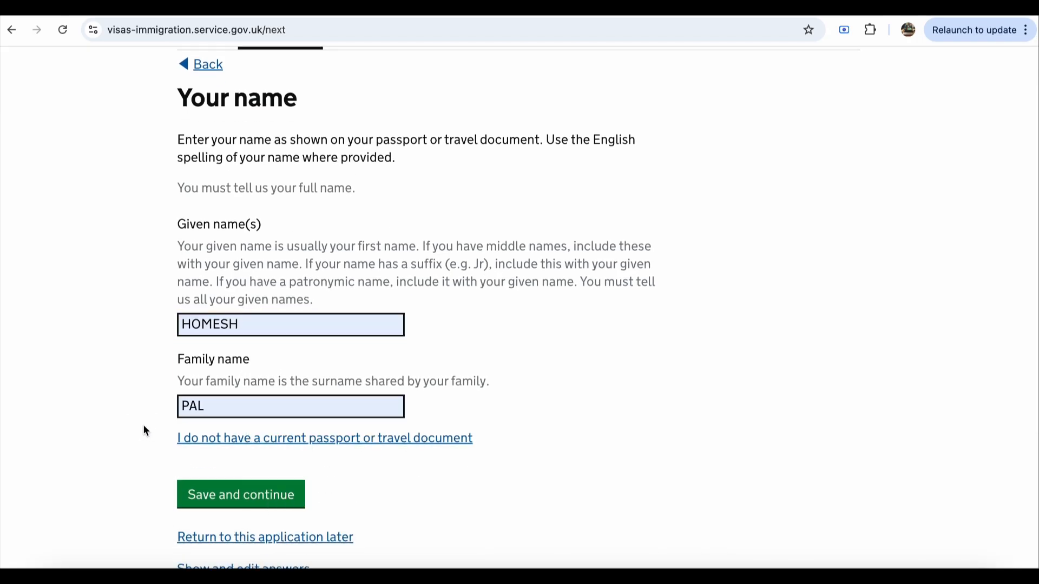
{"action": "scroll", "coordinate": [569, 379], "scroll_direction": "down", "scroll_amount": 5}
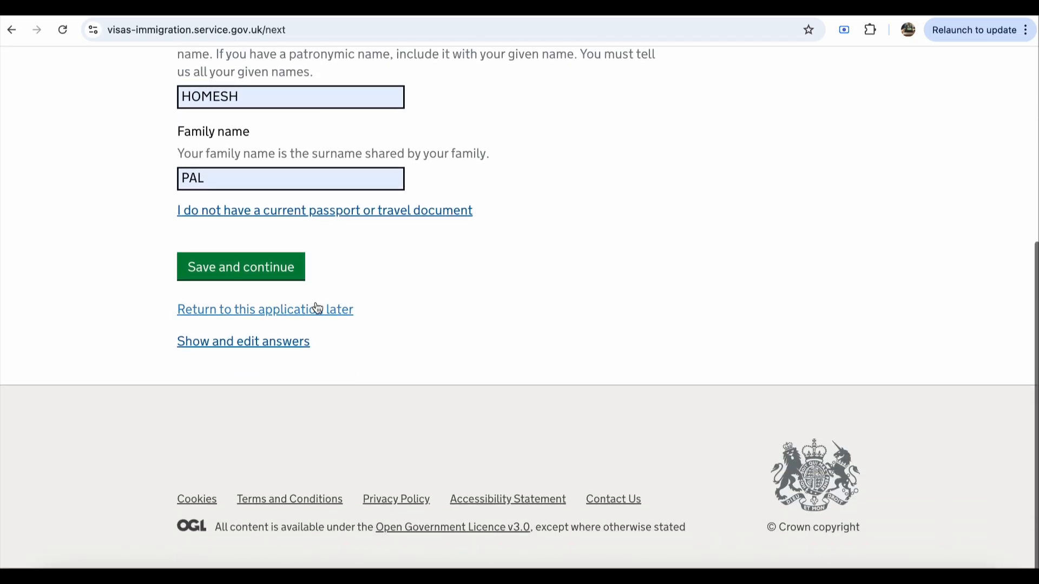
{"action": "left_click", "coordinate": [271, 271]}
Step: Answer No to being known by any other names
{"action": "scroll", "coordinate": [513, 287], "scroll_direction": "down", "scroll_amount": 1}
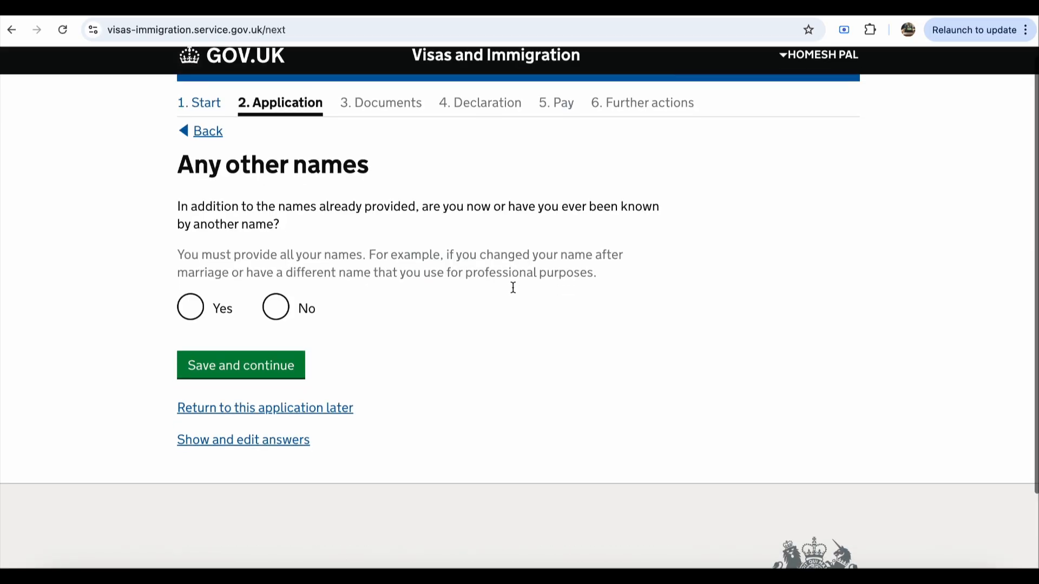
{"action": "left_click", "coordinate": [270, 297]}
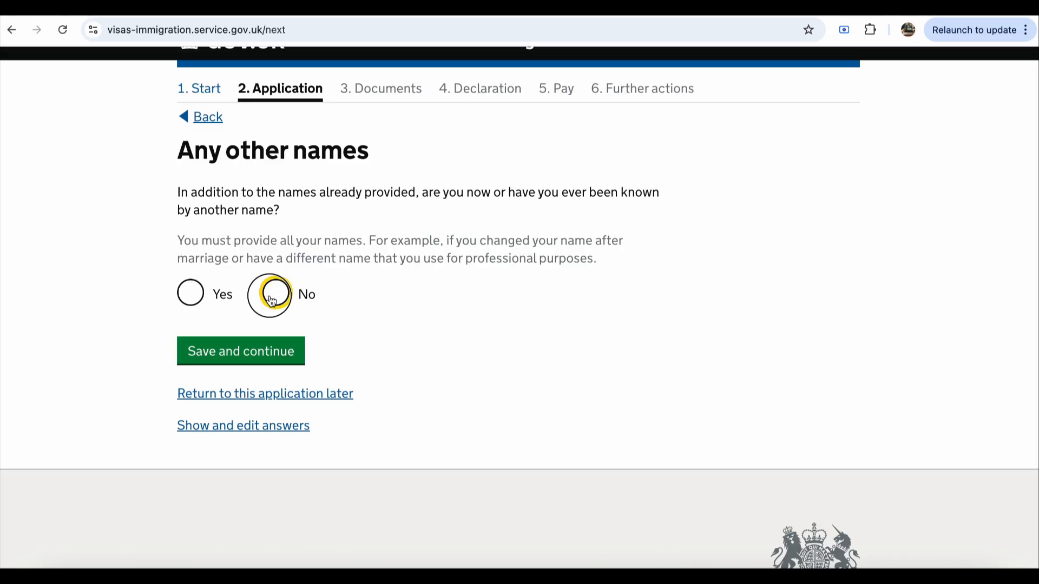
{"action": "left_click", "coordinate": [247, 360]}
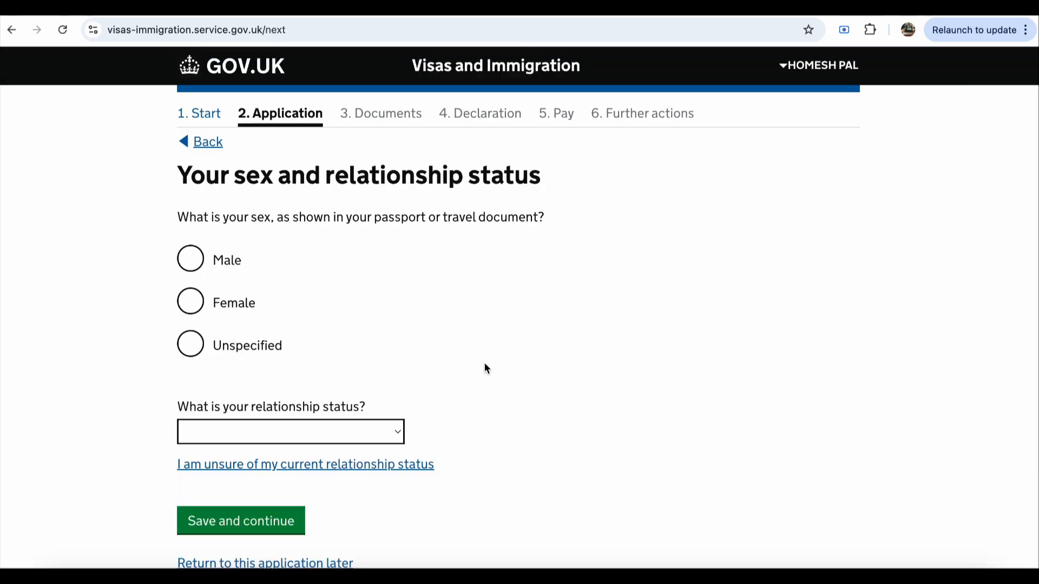
Step: Set sex to Male and relationship status to Single, then save
{"action": "scroll", "coordinate": [485, 368], "scroll_direction": "down", "scroll_amount": 1}
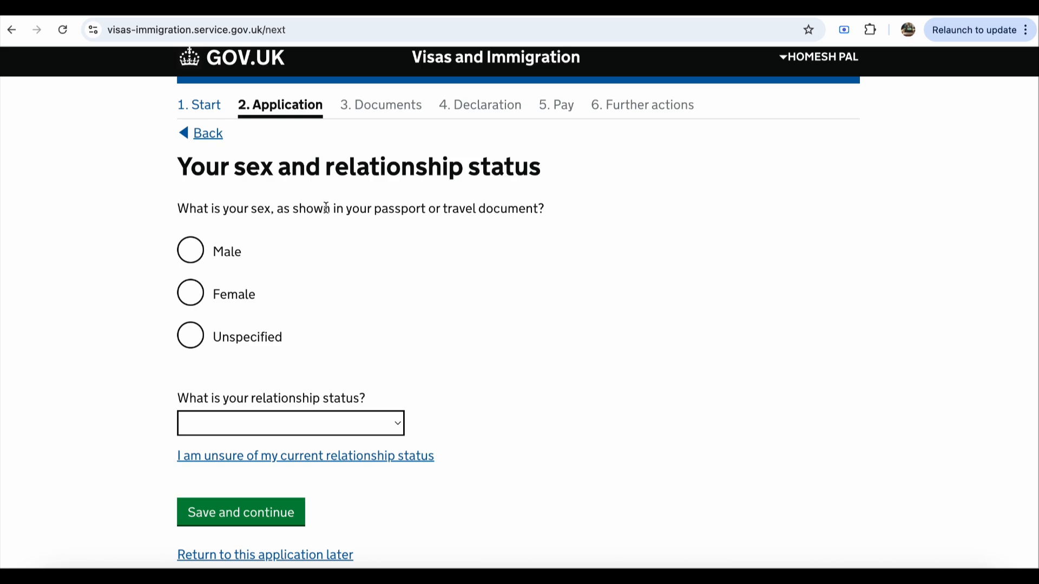
{"action": "left_click", "coordinate": [223, 253]}
{"action": "scroll", "coordinate": [427, 359], "scroll_direction": "down", "scroll_amount": 1}
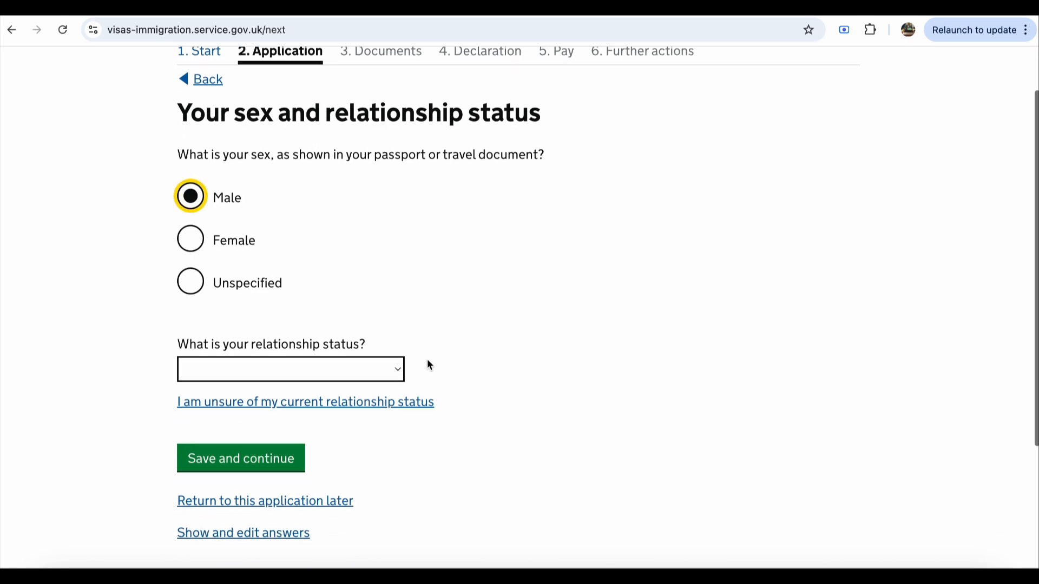
{"action": "left_click", "coordinate": [349, 370]}
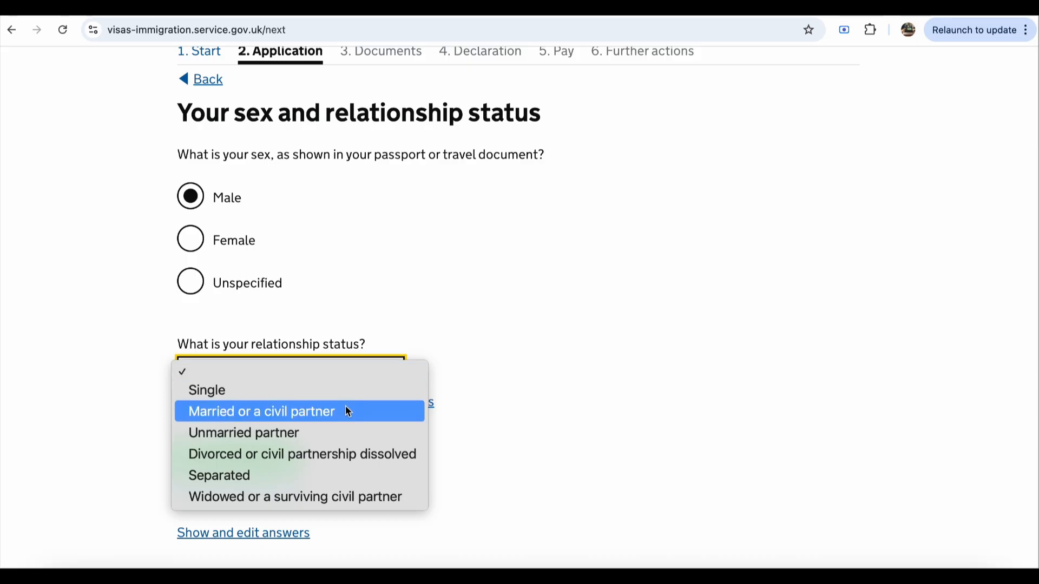
{"action": "left_click", "coordinate": [468, 393]}
{"action": "scroll", "coordinate": [474, 389], "scroll_direction": "down", "scroll_amount": 3}
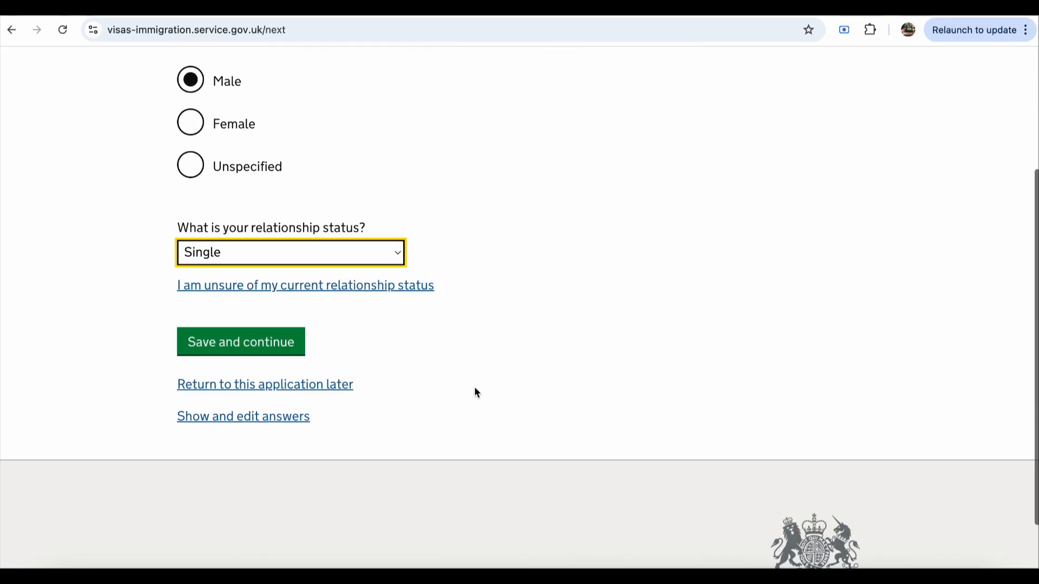
{"action": "left_click", "coordinate": [256, 278]}
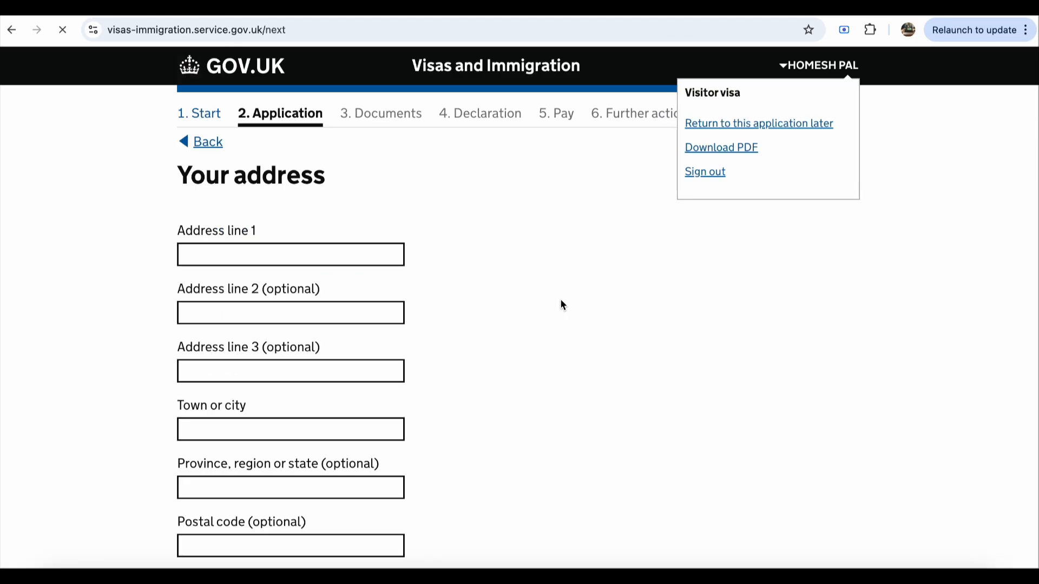
Step: Autofill the home address and confirm it is also the correspondence address
{"action": "left_click", "coordinate": [376, 247]}
{"action": "left_click", "coordinate": [349, 282]}
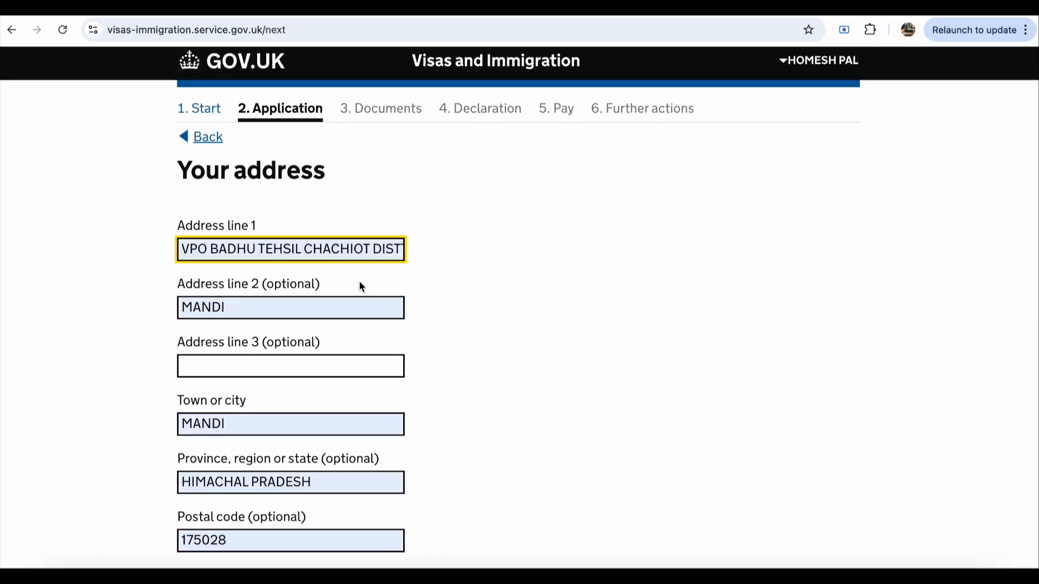
{"action": "scroll", "coordinate": [486, 325], "scroll_direction": "down", "scroll_amount": 2}
{"action": "scroll", "coordinate": [486, 327], "scroll_direction": "up", "scroll_amount": 2}
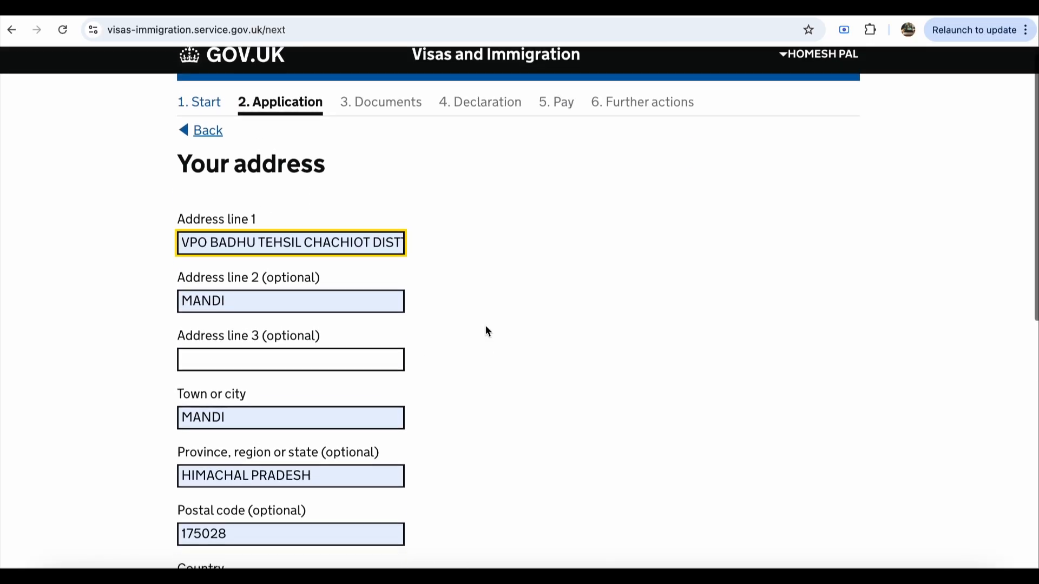
{"action": "scroll", "coordinate": [486, 326], "scroll_direction": "down", "scroll_amount": 1}
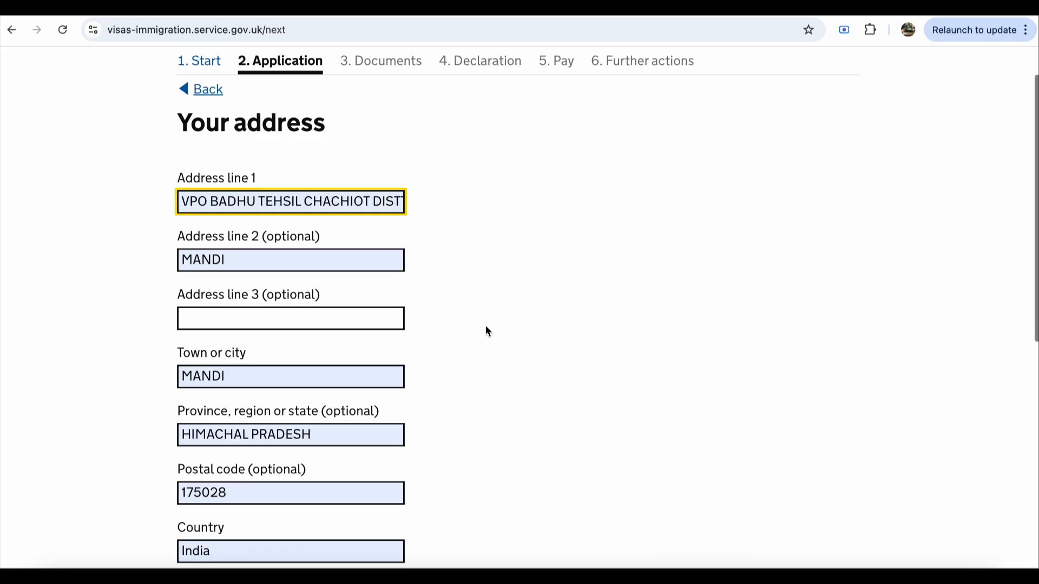
{"action": "scroll", "coordinate": [485, 325], "scroll_direction": "down", "scroll_amount": 1}
{"action": "scroll", "coordinate": [485, 328], "scroll_direction": "down", "scroll_amount": 8}
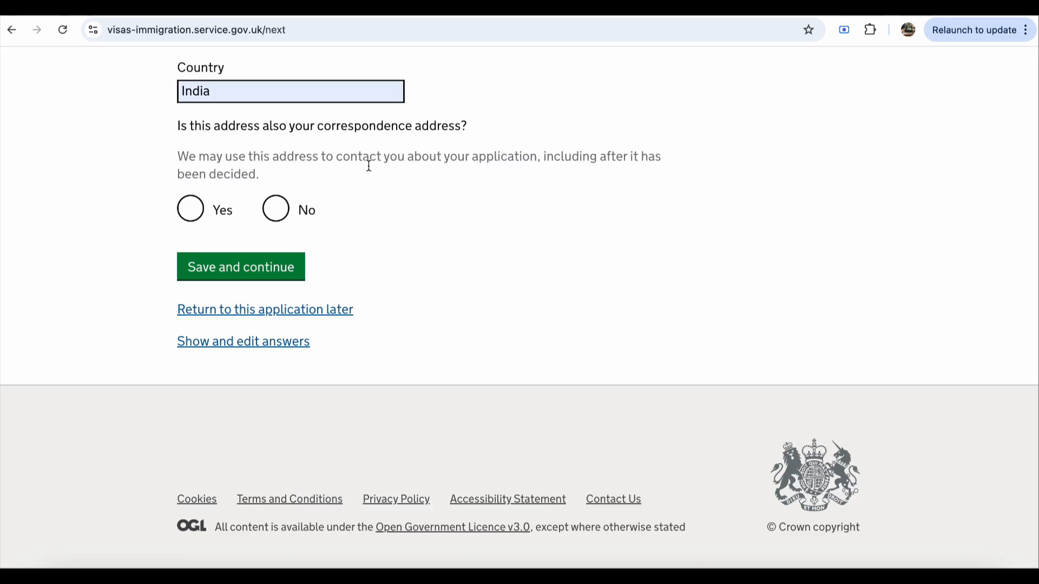
{"action": "left_click", "coordinate": [190, 210]}
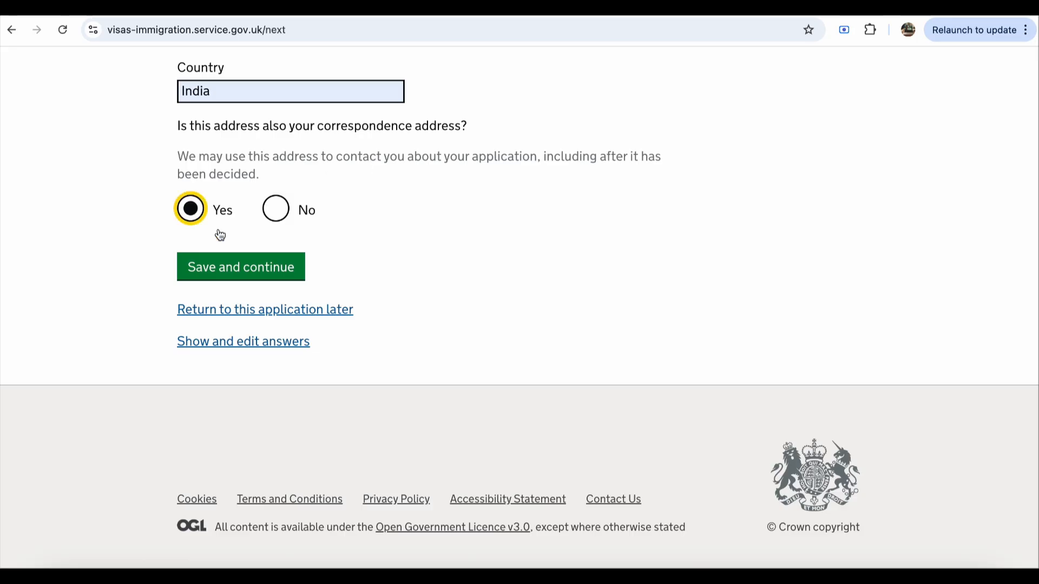
{"action": "left_click", "coordinate": [261, 271]}
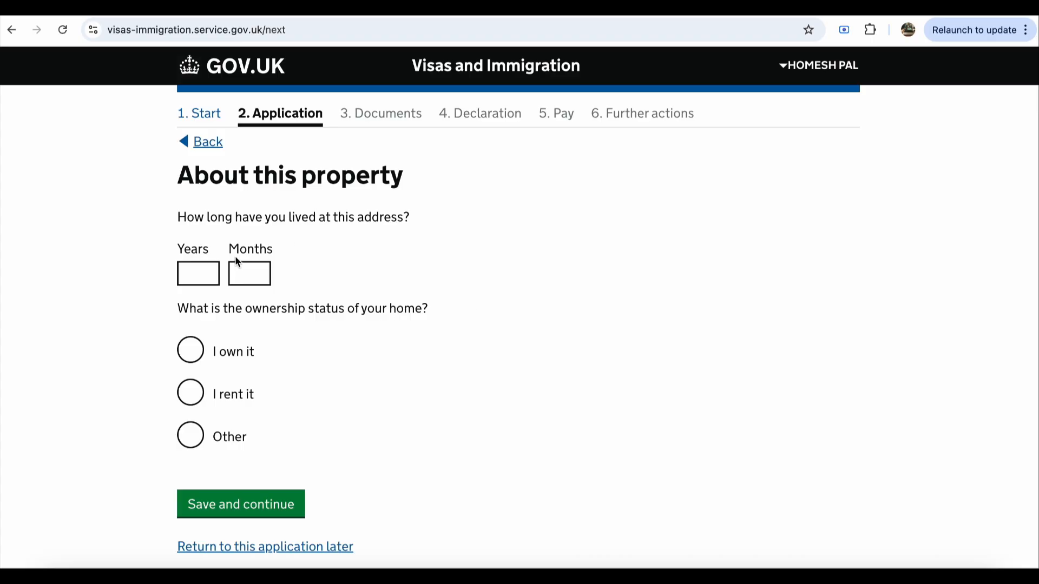
Step: Record living at the address for 30 years 1 month, with the home owned
{"action": "left_click", "coordinate": [206, 277]}
{"action": "type", "text": "30"}
{"action": "left_click", "coordinate": [249, 277]}
{"action": "type", "text": "1"}
{"action": "left_click", "coordinate": [203, 357]}
{"action": "scroll", "coordinate": [203, 401], "scroll_direction": "down", "scroll_amount": 2}
{"action": "scroll", "coordinate": [204, 403], "scroll_direction": "down", "scroll_amount": 3}
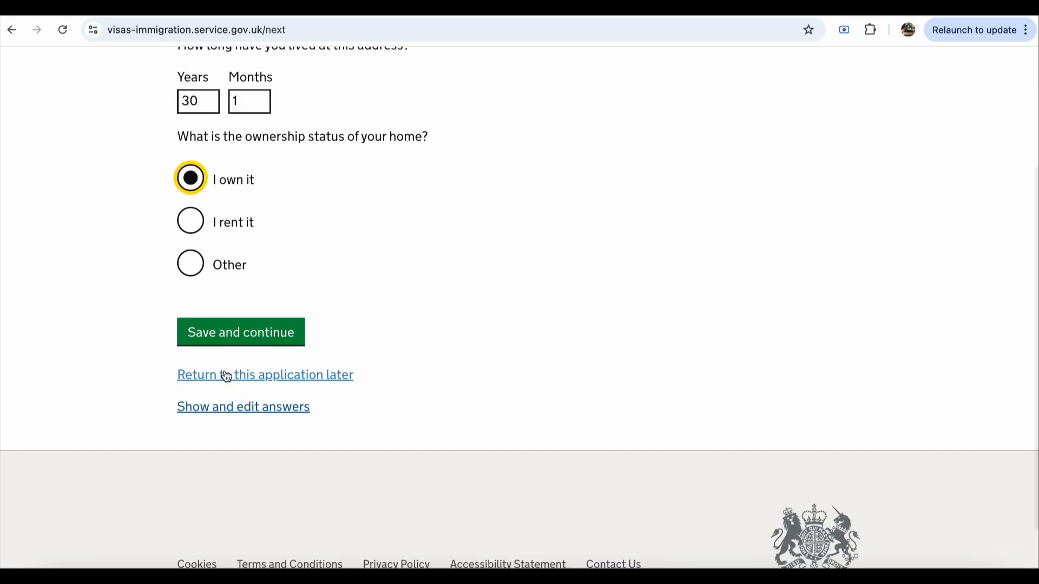
{"action": "left_click", "coordinate": [258, 343]}
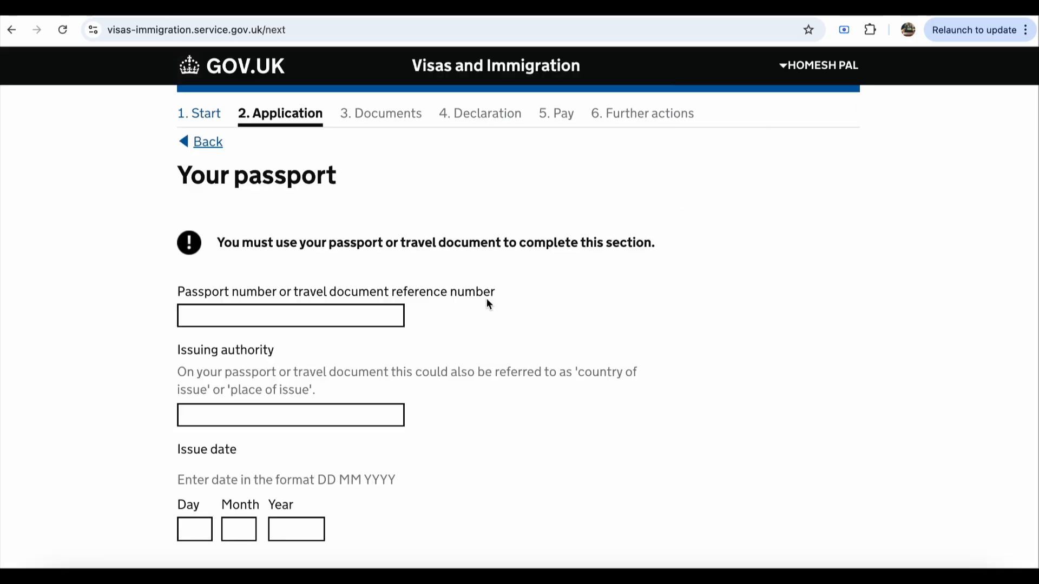
Step: Autofill the passport number and set Shimla as the issuing authority
{"action": "left_click", "coordinate": [323, 316]}
{"action": "left_click", "coordinate": [317, 343]}
{"action": "scroll", "coordinate": [497, 327], "scroll_direction": "down", "scroll_amount": 1}
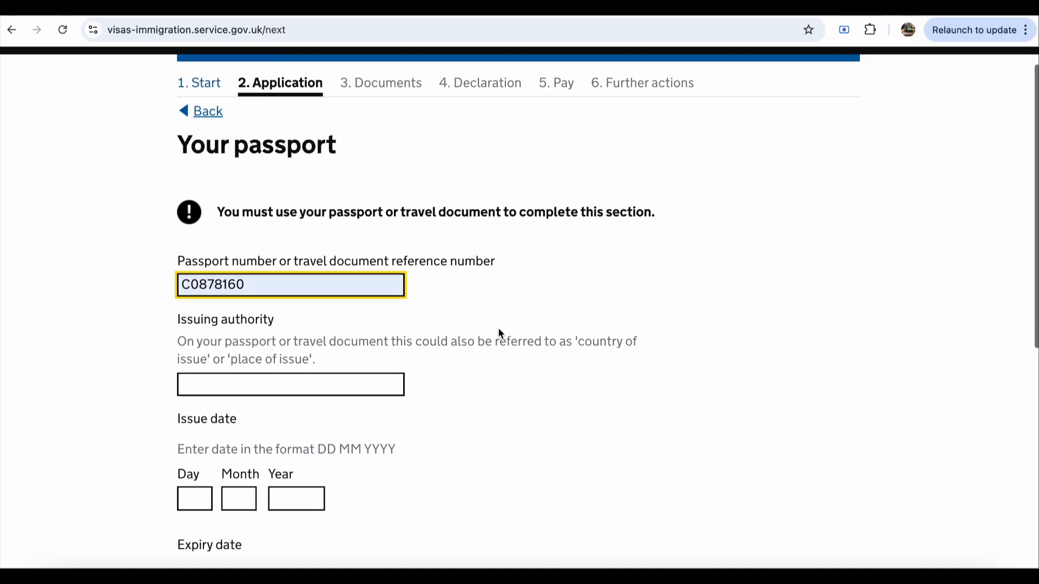
{"action": "double_click", "coordinate": [382, 285]}
{"action": "scroll", "coordinate": [478, 364], "scroll_direction": "down", "scroll_amount": 5}
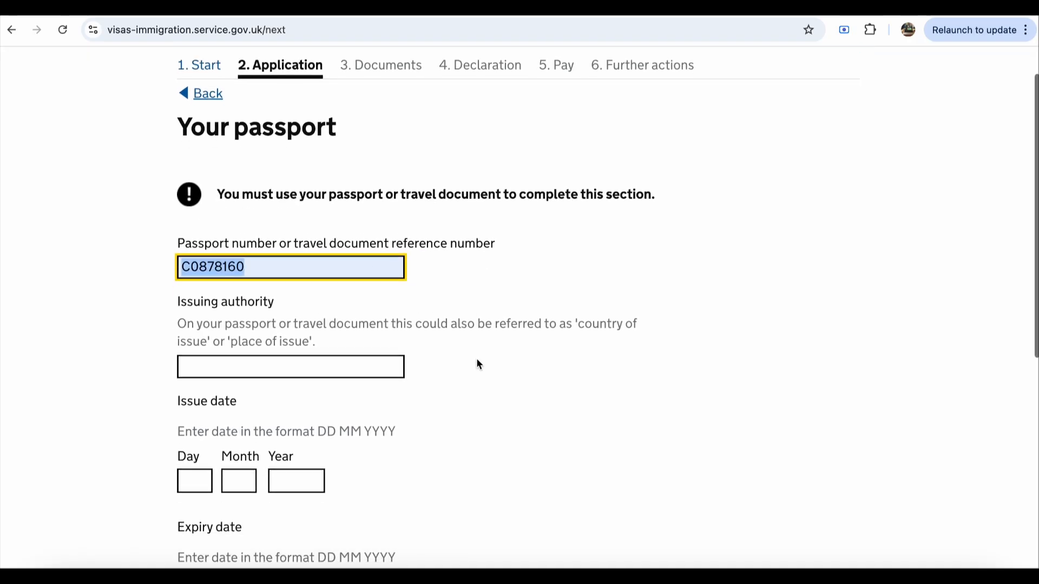
{"action": "scroll", "coordinate": [478, 361], "scroll_direction": "down", "scroll_amount": 1}
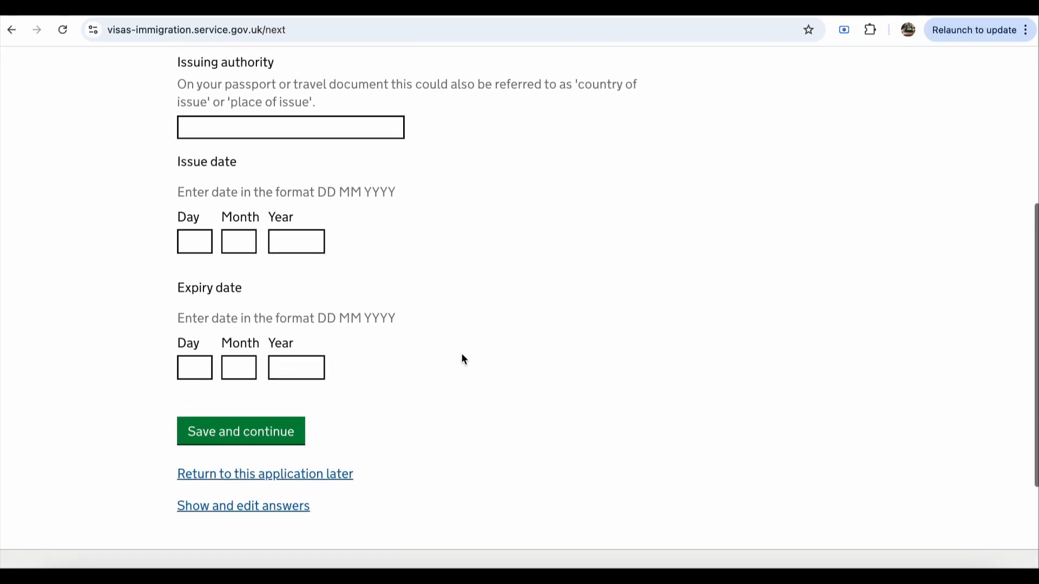
{"action": "left_click", "coordinate": [336, 136]}
{"action": "left_click", "coordinate": [324, 158]}
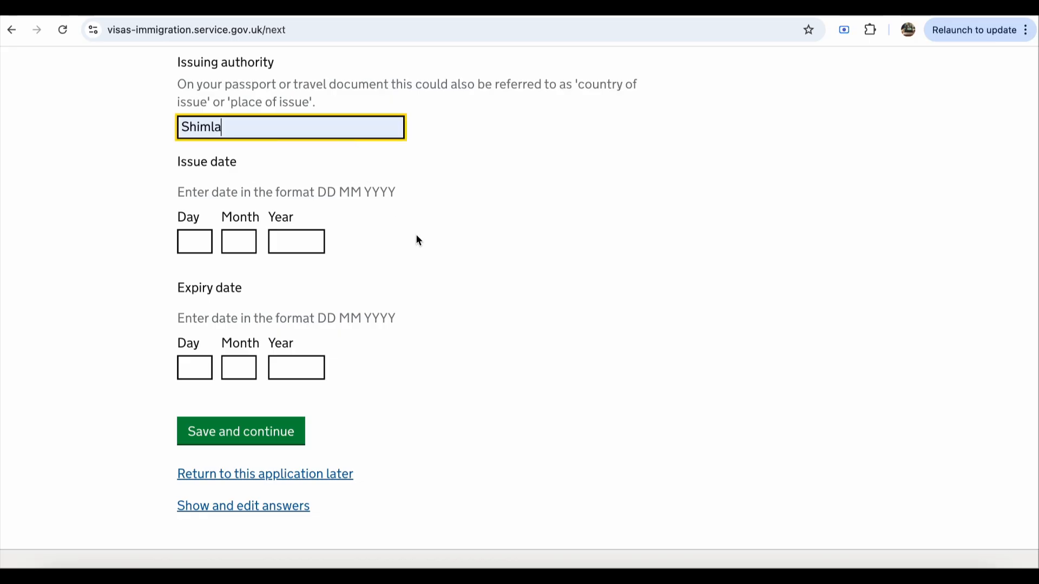
{"action": "scroll", "coordinate": [416, 238], "scroll_direction": "down", "scroll_amount": 1}
{"action": "scroll", "coordinate": [417, 238], "scroll_direction": "down", "scroll_amount": 1}
Step: Enter the passport issue date 11 11 2024
{"action": "left_click", "coordinate": [181, 152]}
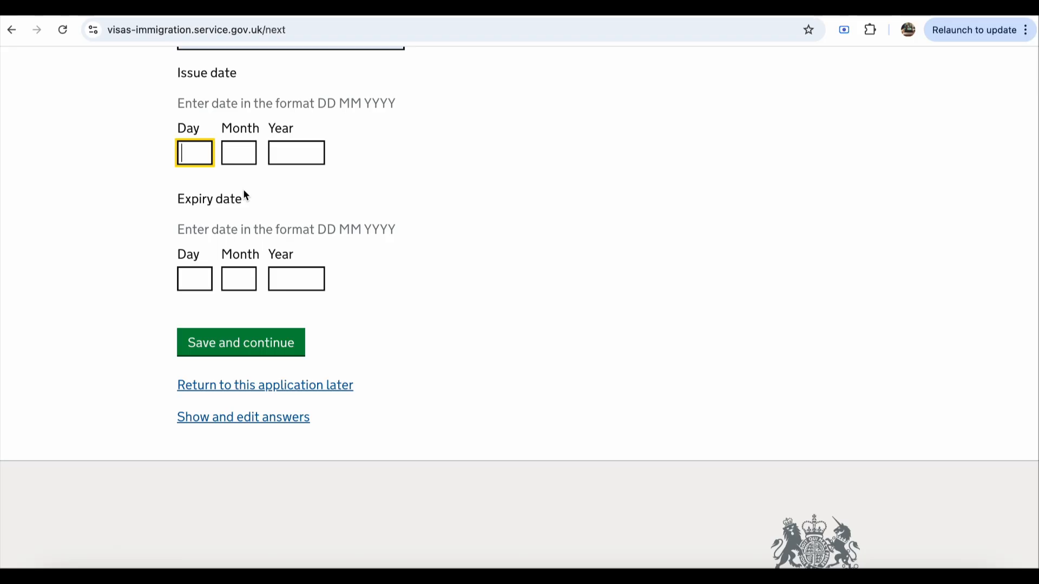
{"action": "type", "text": "11"}
{"action": "left_click", "coordinate": [249, 157]}
{"action": "type", "text": "11"}
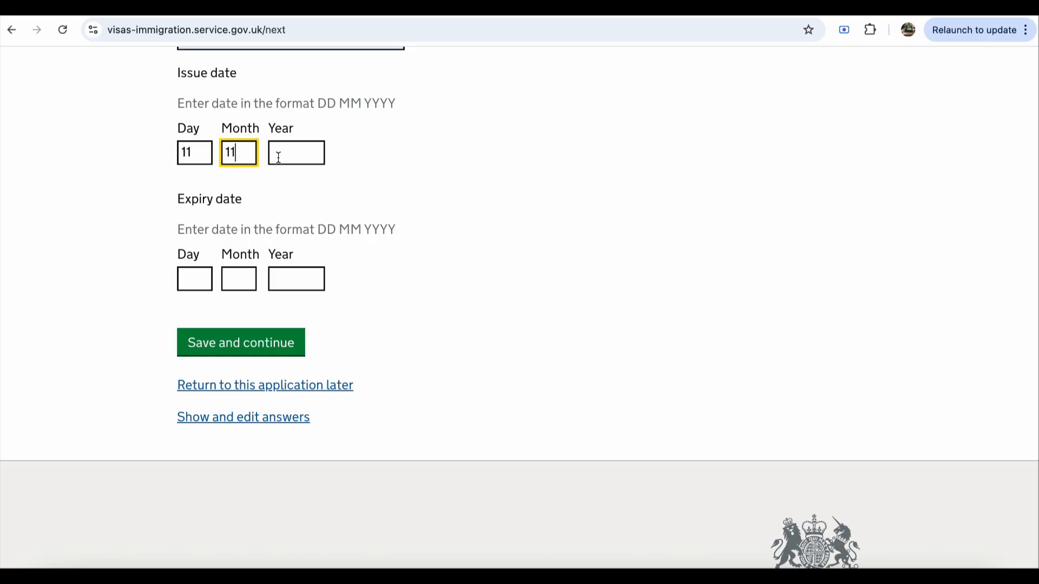
{"action": "left_click", "coordinate": [278, 157]}
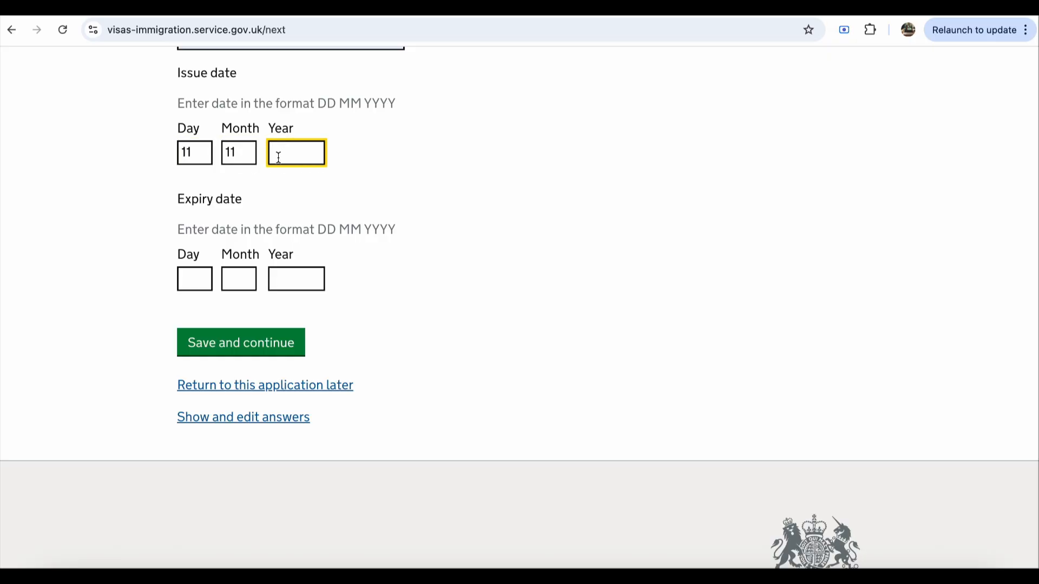
{"action": "type", "text": "2024"}
Step: Enter the passport expiry date 11 11 2034 and save the passport details
{"action": "left_click", "coordinate": [197, 273]}
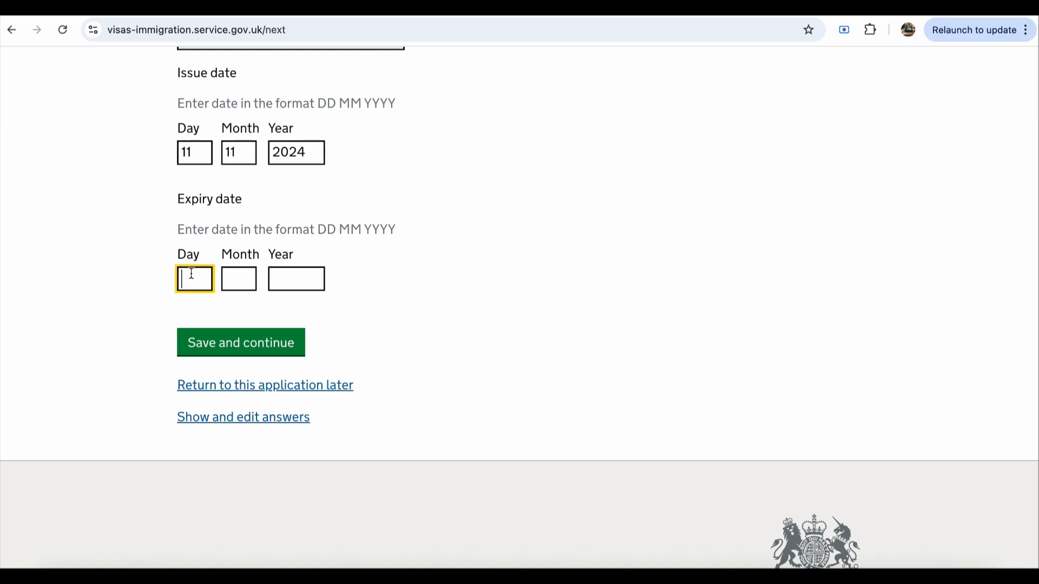
{"action": "type", "text": "11"}
{"action": "left_click", "coordinate": [232, 281]}
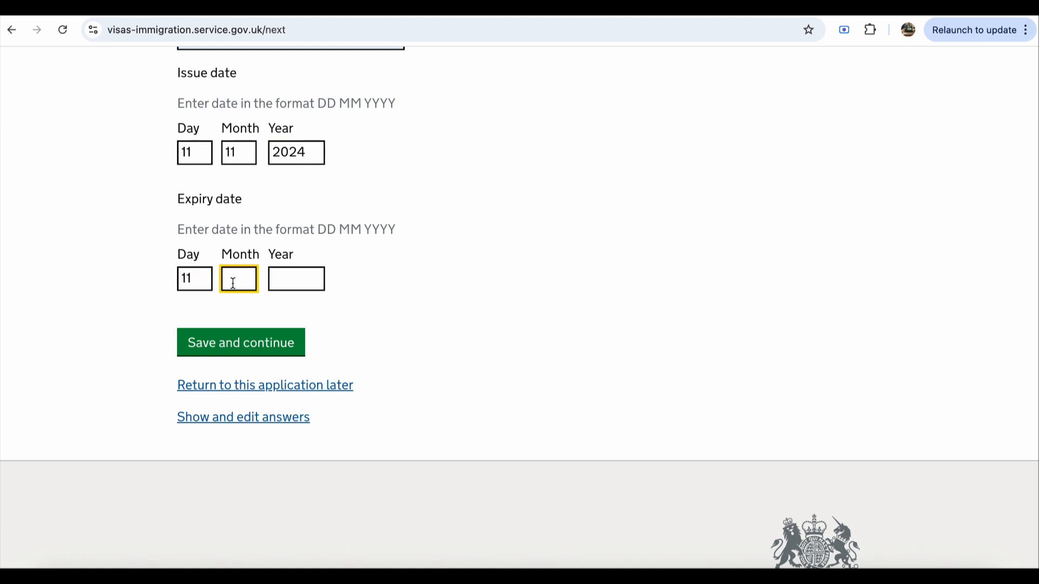
{"action": "type", "text": "11"}
{"action": "left_click", "coordinate": [301, 284]}
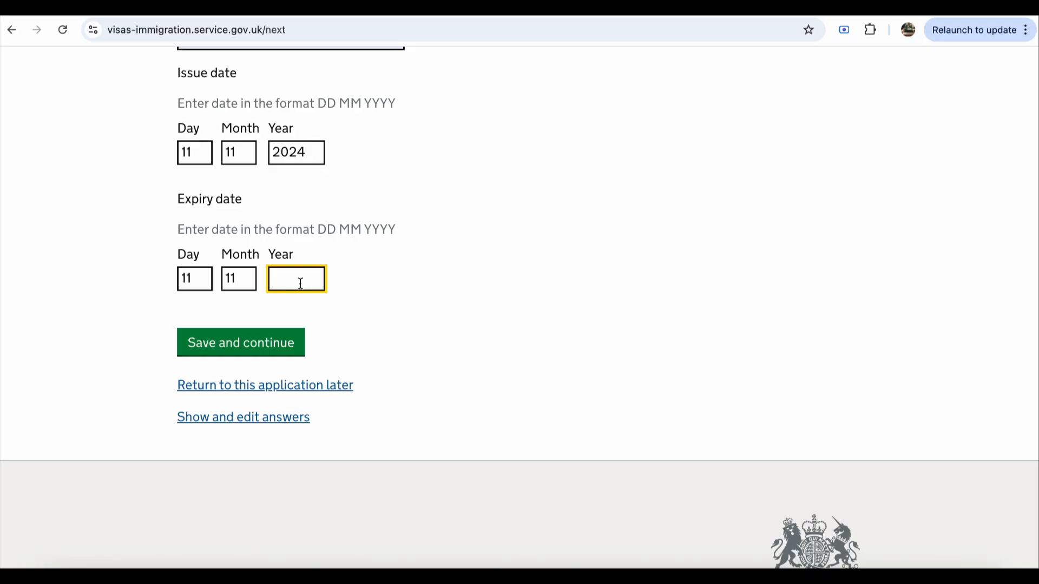
{"action": "type", "text": "2034"}
{"action": "left_click", "coordinate": [270, 343]}
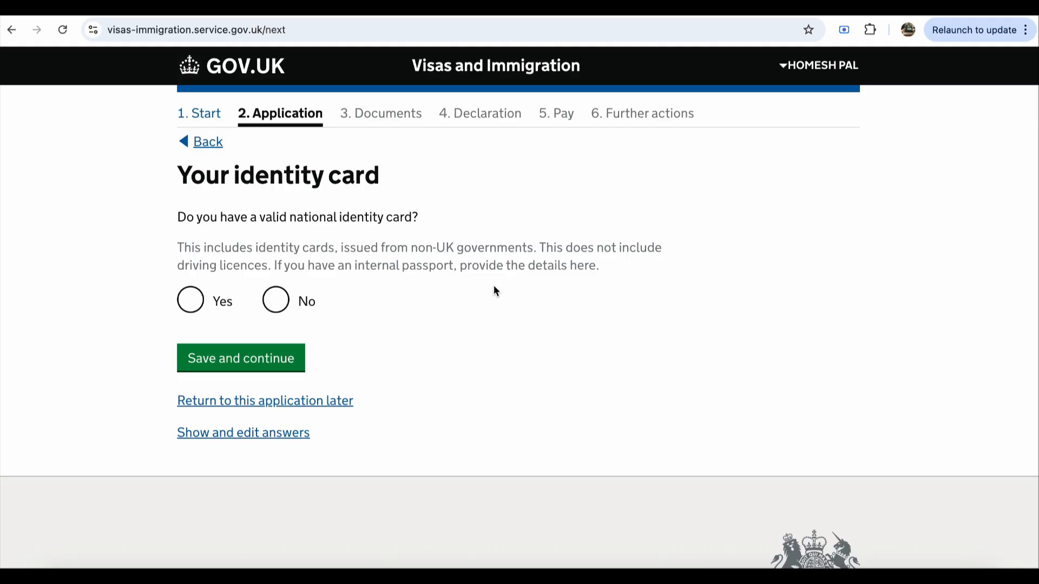
Step: Declare no national identity card, then autofill India as nationality and Himachal Pradesh as birthplace
{"action": "left_click", "coordinate": [278, 302]}
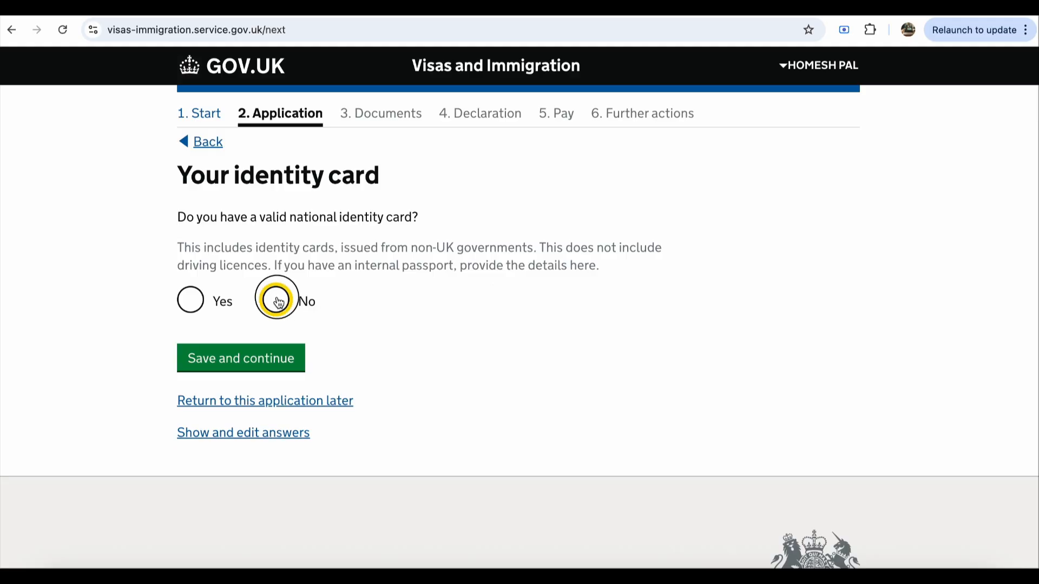
{"action": "left_click", "coordinate": [260, 364]}
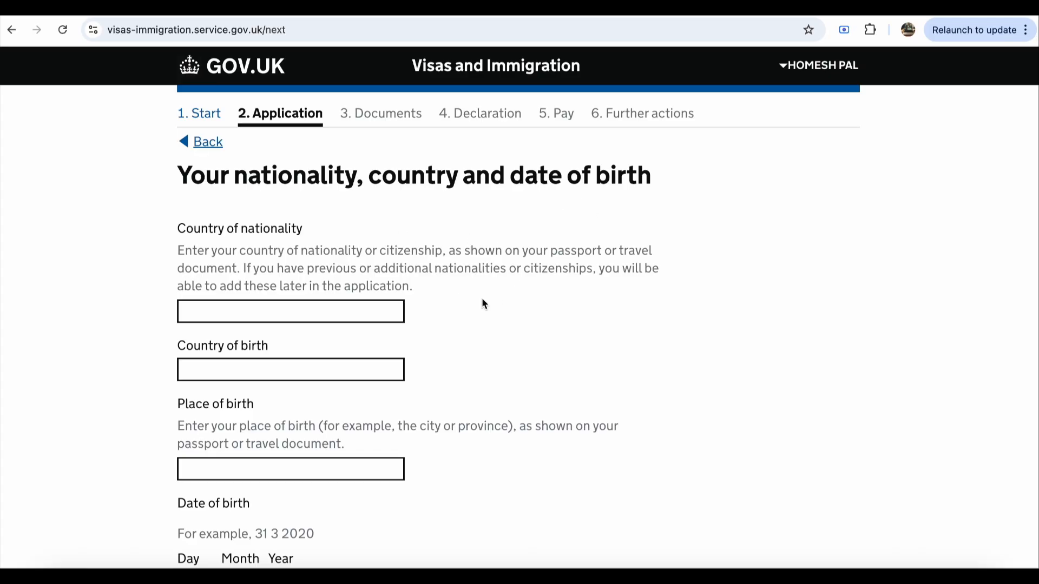
{"action": "scroll", "coordinate": [483, 303], "scroll_direction": "down", "scroll_amount": 1}
{"action": "left_click", "coordinate": [303, 255]}
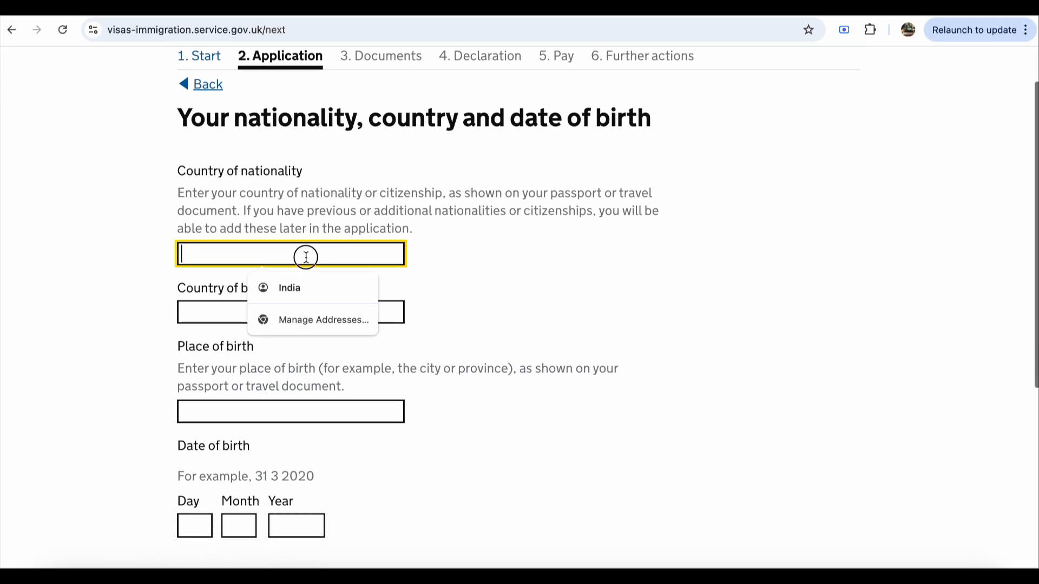
{"action": "left_click", "coordinate": [292, 288]}
{"action": "scroll", "coordinate": [291, 368], "scroll_direction": "down", "scroll_amount": 1}
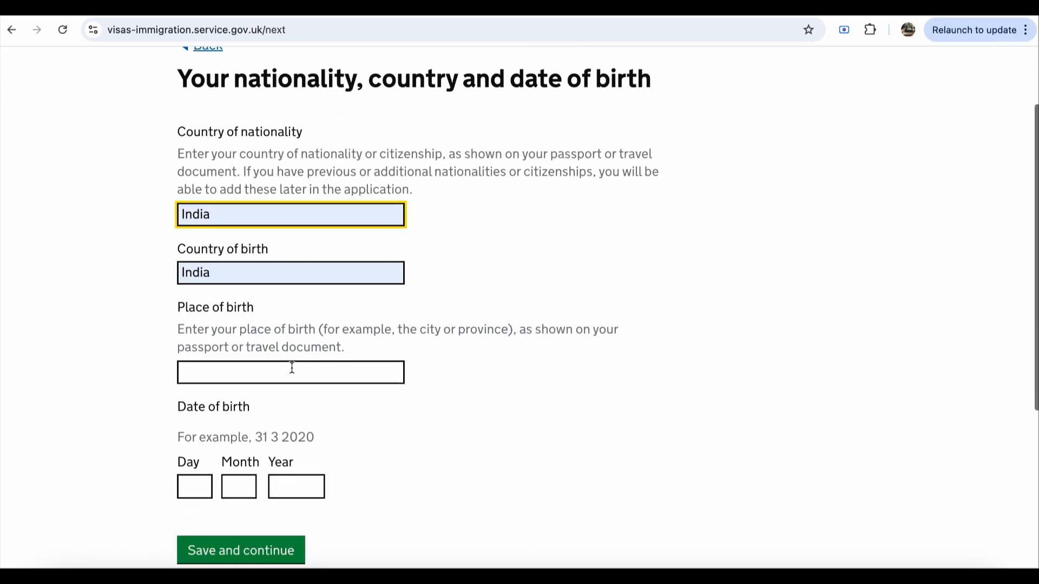
{"action": "left_click", "coordinate": [291, 368]}
{"action": "left_click", "coordinate": [302, 407]}
Step: Enter the date of birth 11 11 1999 and save the nationality details
{"action": "scroll", "coordinate": [444, 387], "scroll_direction": "down", "scroll_amount": 3}
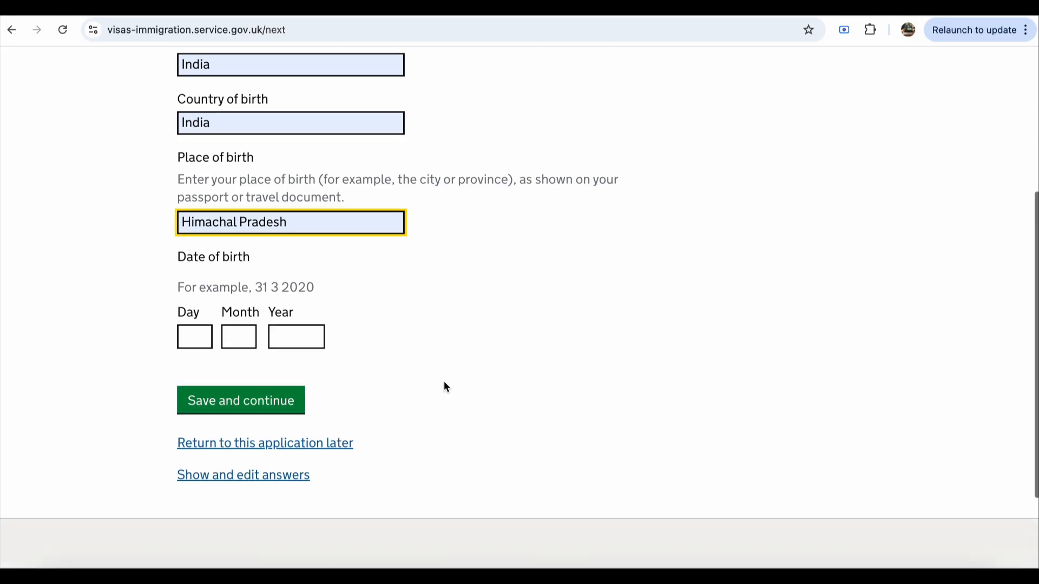
{"action": "scroll", "coordinate": [444, 382], "scroll_direction": "down", "scroll_amount": 2}
{"action": "left_click", "coordinate": [195, 227]}
{"action": "type", "text": "11"}
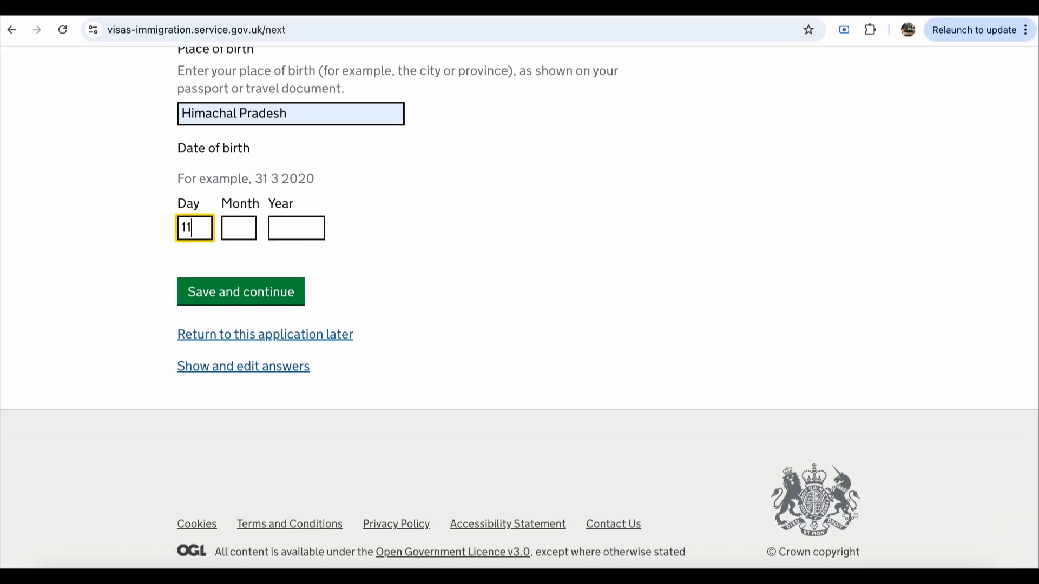
{"action": "left_click", "coordinate": [236, 227]}
{"action": "type", "text": "11"}
{"action": "left_click", "coordinate": [288, 227]}
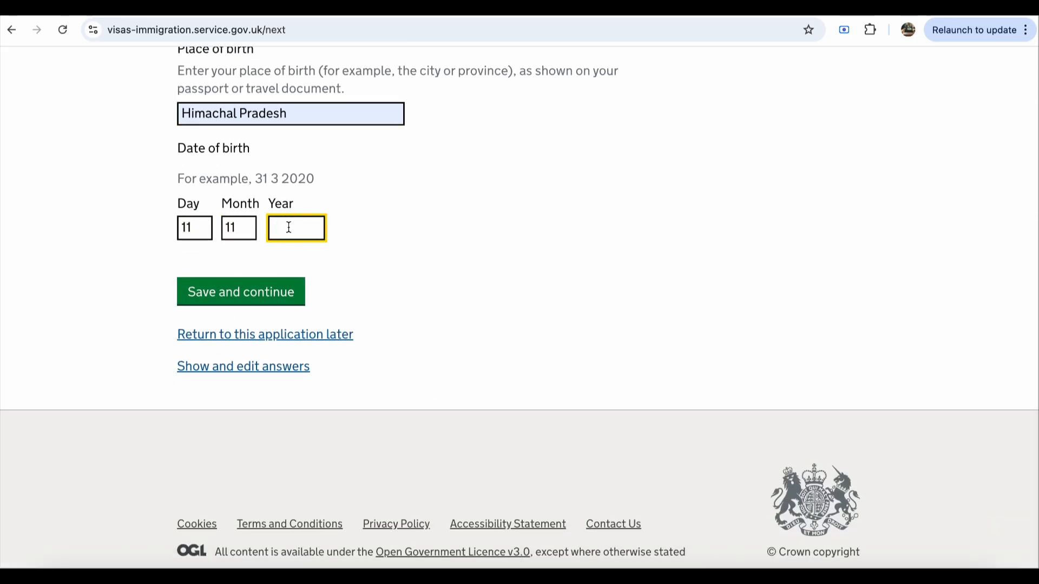
{"action": "type", "text": "1999"}
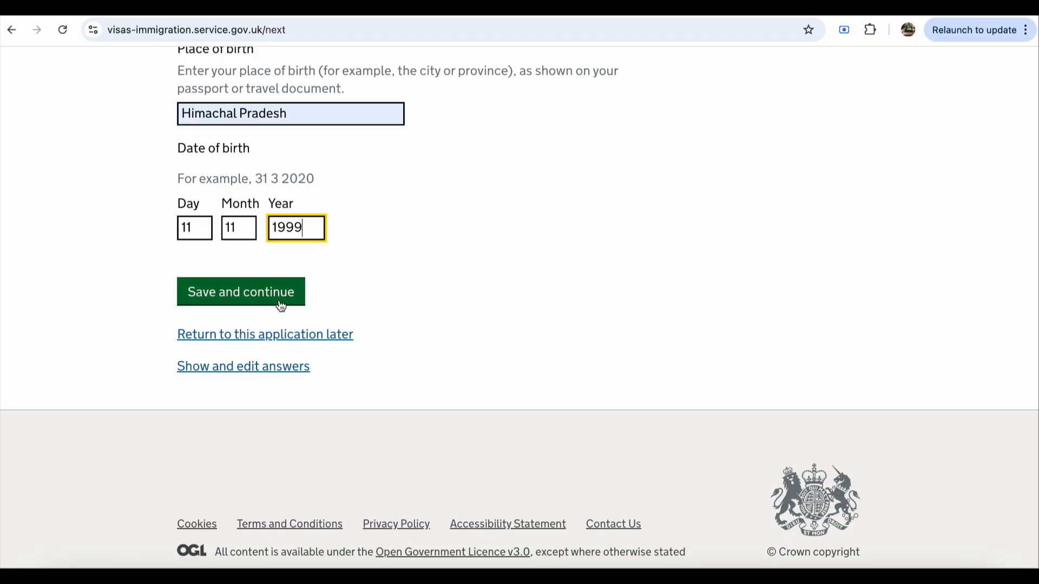
{"action": "left_click", "coordinate": [281, 304]}
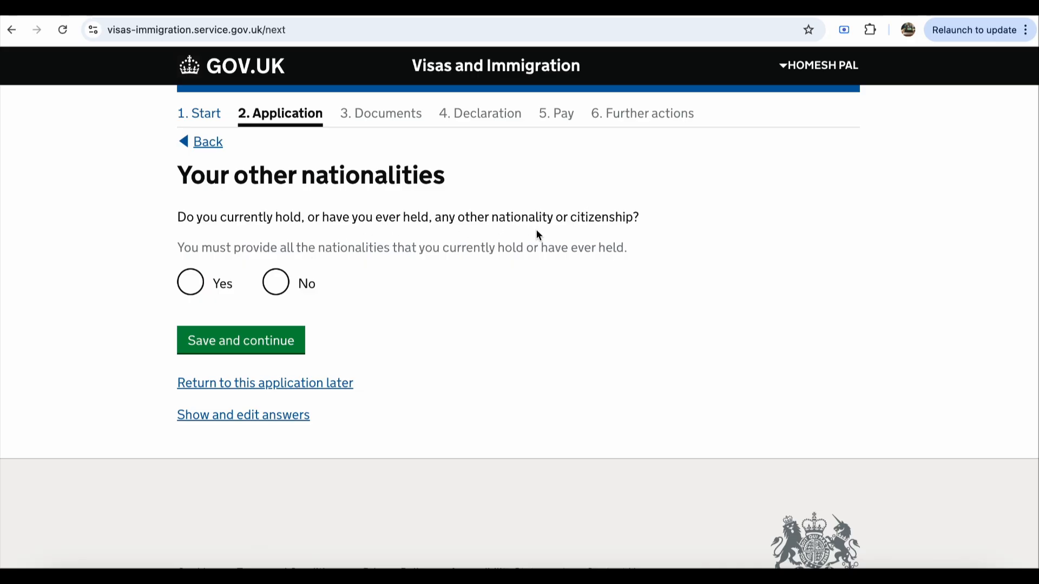
Step: Answer that no other nationality is held and set employment status to Employed
{"action": "left_click", "coordinate": [279, 295]}
{"action": "left_click", "coordinate": [270, 341]}
{"action": "scroll", "coordinate": [495, 361], "scroll_direction": "down", "scroll_amount": 1}
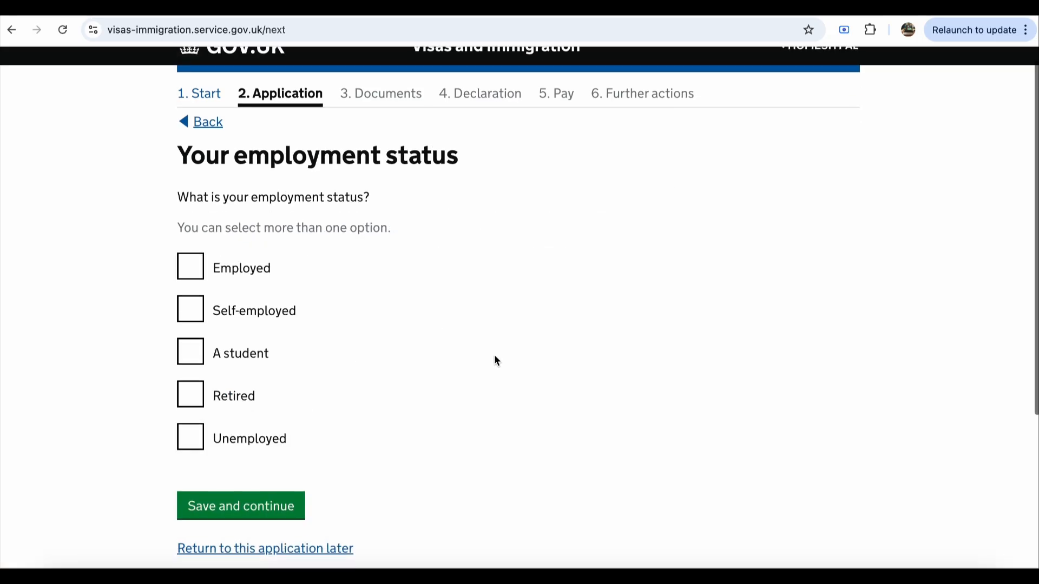
{"action": "scroll", "coordinate": [495, 356], "scroll_direction": "down", "scroll_amount": 1}
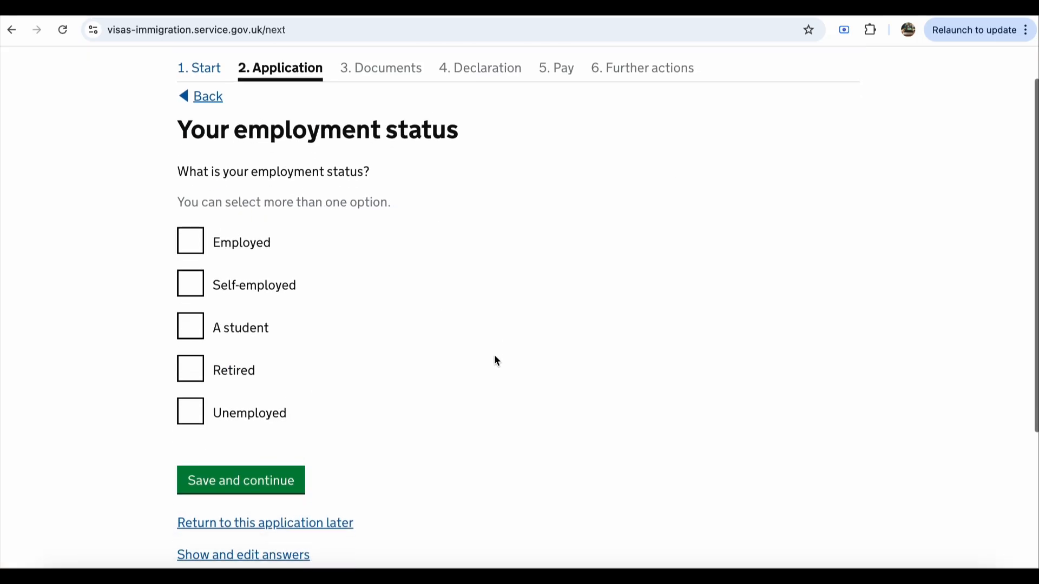
{"action": "scroll", "coordinate": [496, 360], "scroll_direction": "down", "scroll_amount": 1}
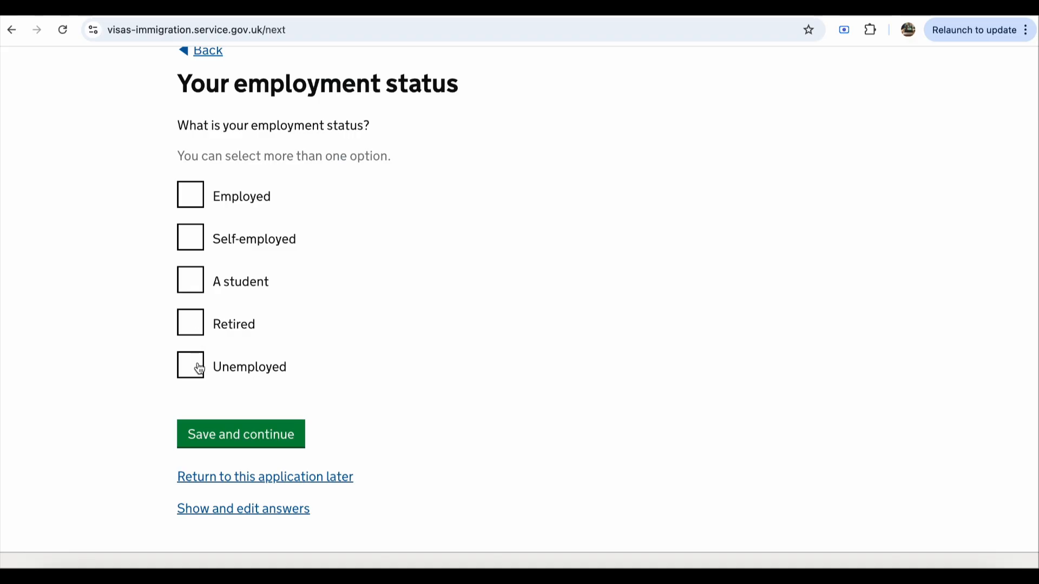
{"action": "left_click", "coordinate": [194, 198]}
{"action": "scroll", "coordinate": [334, 389], "scroll_direction": "down", "scroll_amount": 1}
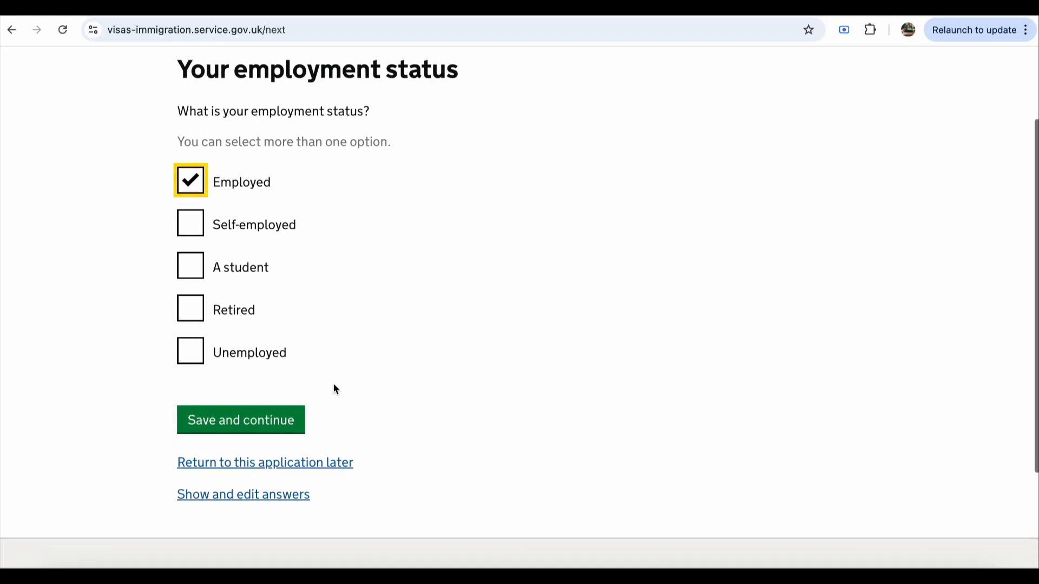
{"action": "left_click", "coordinate": [272, 418]}
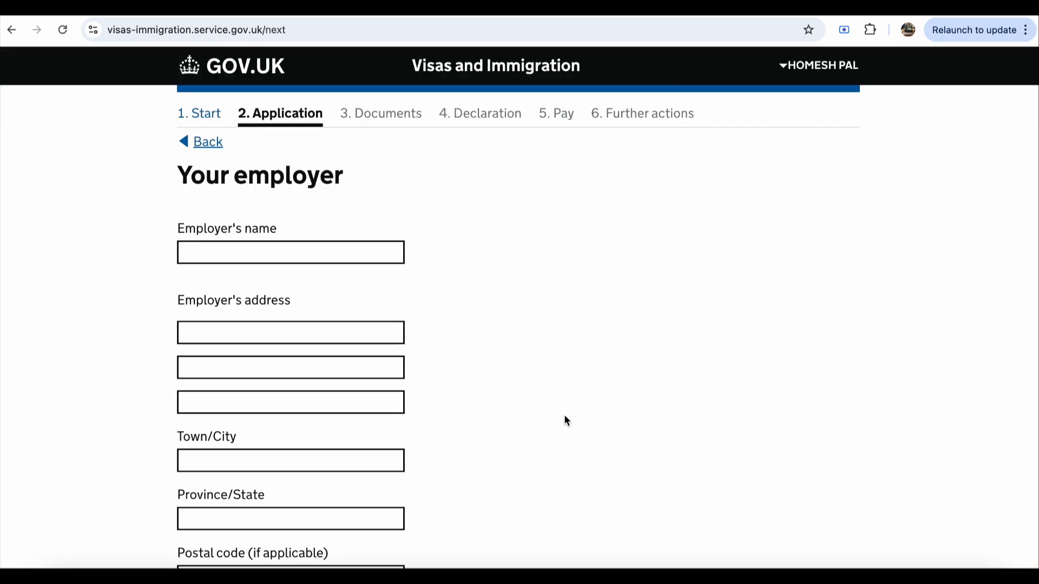
Step: Autofill Solveda as the employer's name, plus the employer's address and telephone number
{"action": "left_click", "coordinate": [302, 252]}
{"action": "left_click", "coordinate": [300, 285]}
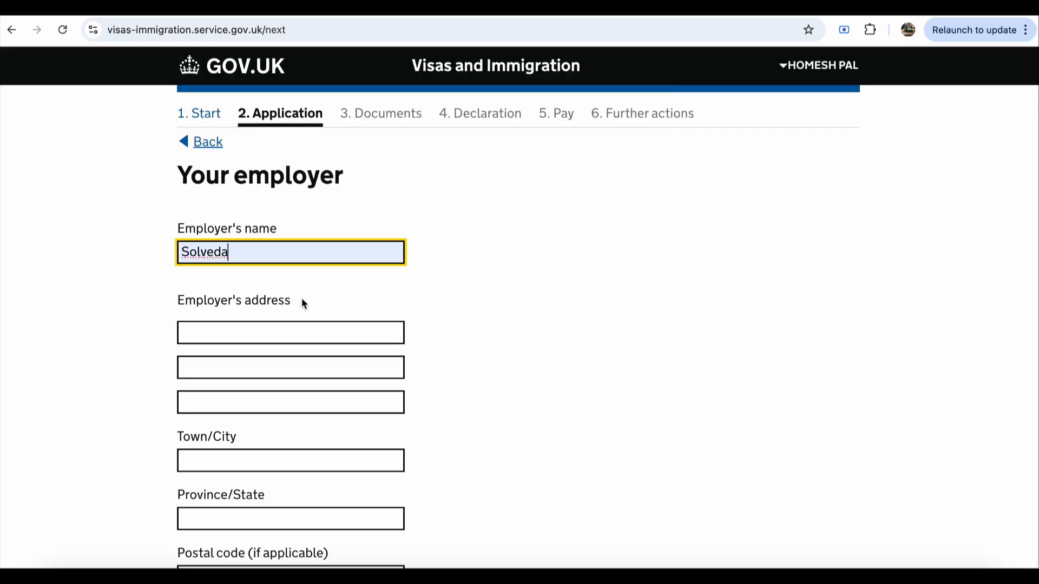
{"action": "left_click", "coordinate": [285, 334]}
{"action": "left_click", "coordinate": [299, 365]}
{"action": "scroll", "coordinate": [311, 398], "scroll_direction": "down", "scroll_amount": 7}
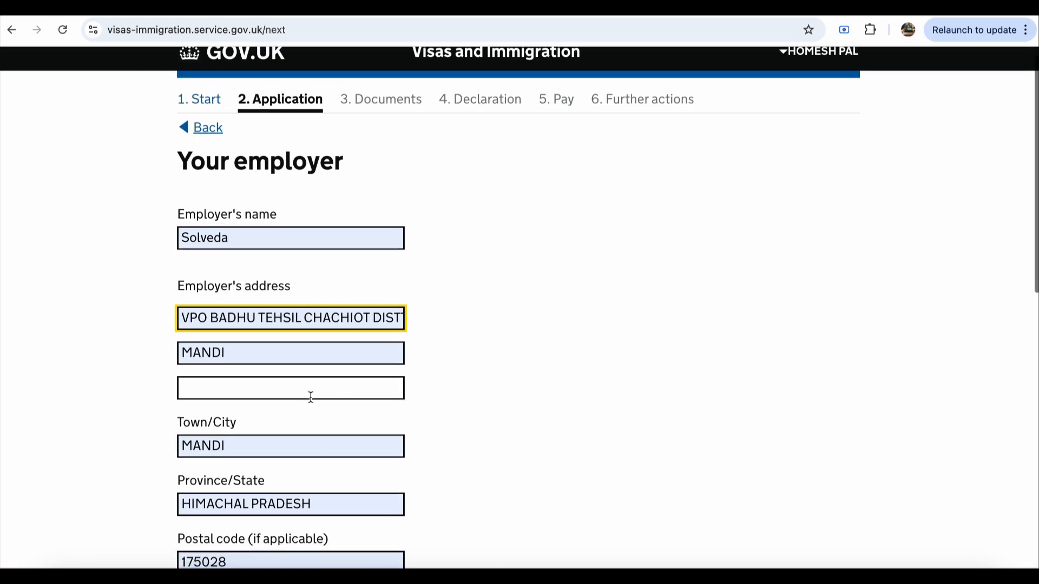
{"action": "scroll", "coordinate": [311, 398], "scroll_direction": "down", "scroll_amount": 1}
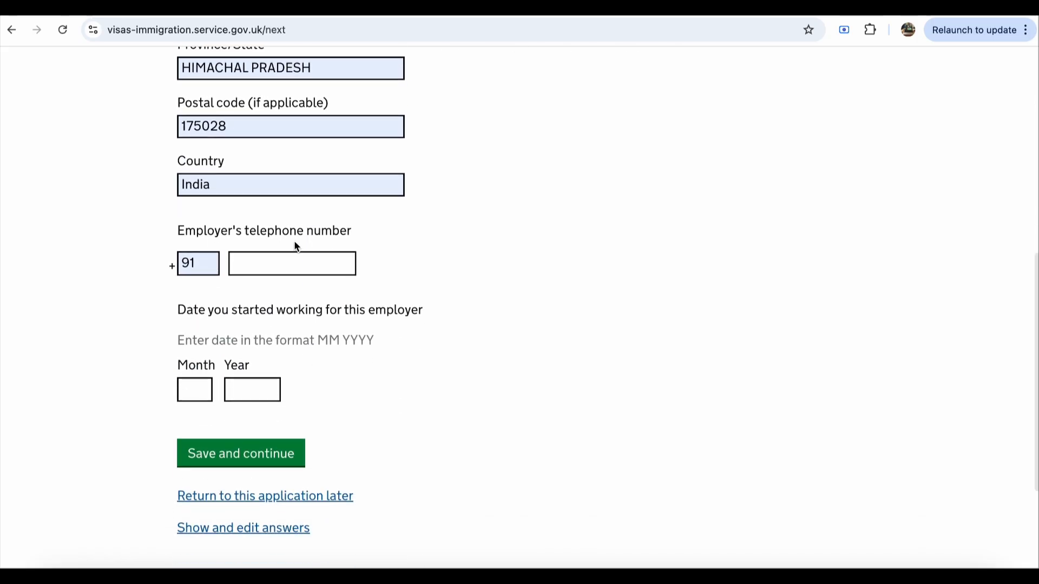
{"action": "left_click", "coordinate": [294, 263]}
{"action": "left_click", "coordinate": [328, 301]}
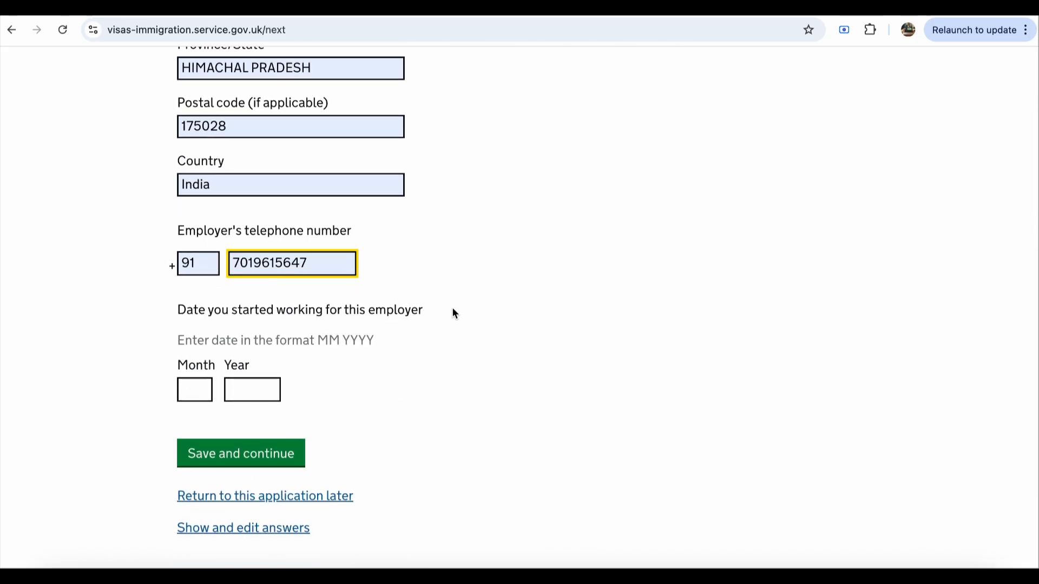
Step: Set the employment start date to 01 2020 and save the employer details
{"action": "scroll", "coordinate": [453, 308], "scroll_direction": "down", "scroll_amount": 1}
{"action": "left_click", "coordinate": [200, 362]}
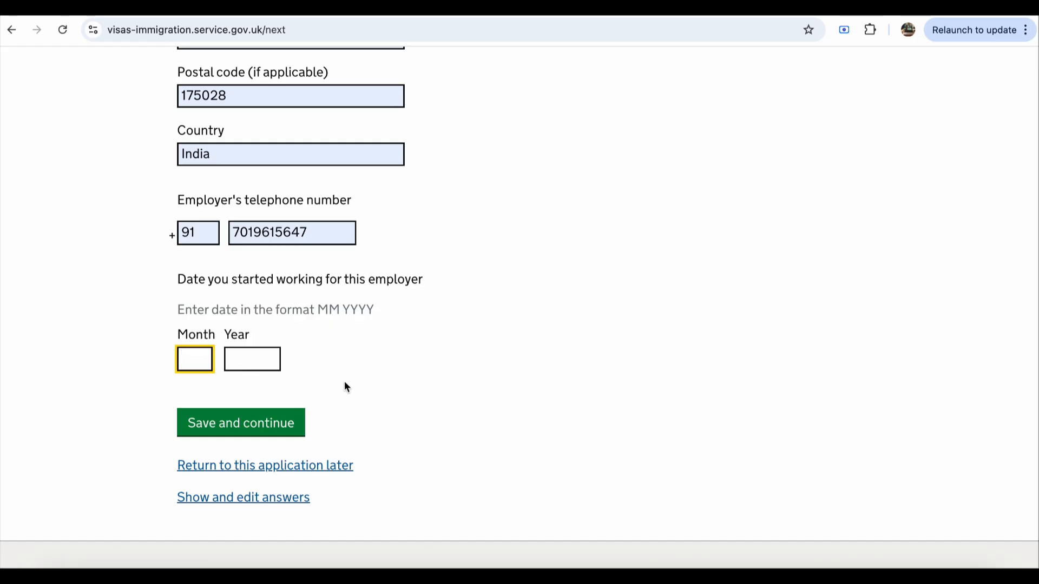
{"action": "type", "text": "01"}
{"action": "left_click", "coordinate": [291, 374]}
{"action": "left_click", "coordinate": [258, 368]}
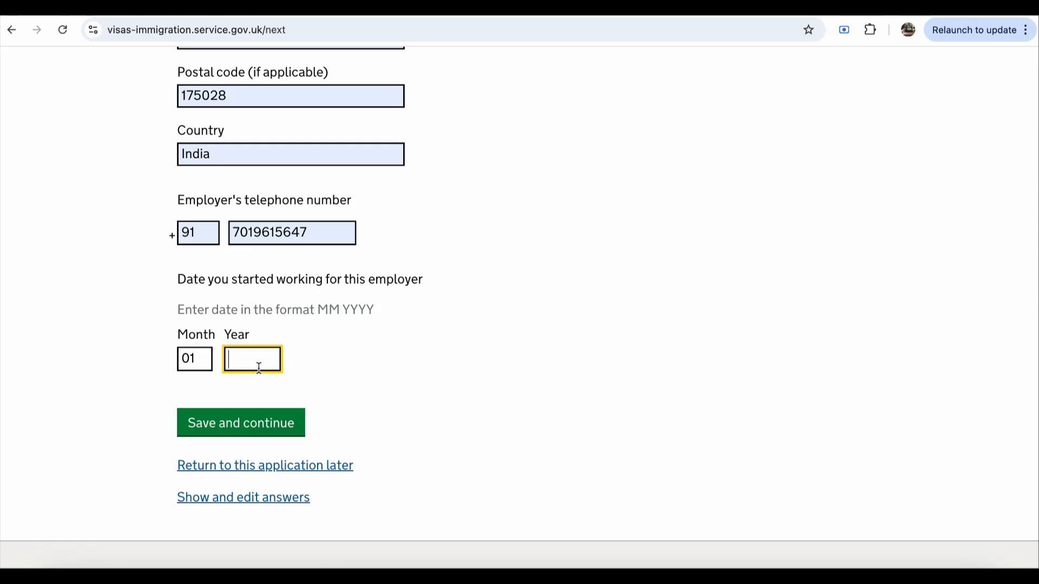
{"action": "type", "text": "2020"}
{"action": "left_click", "coordinate": [235, 428]}
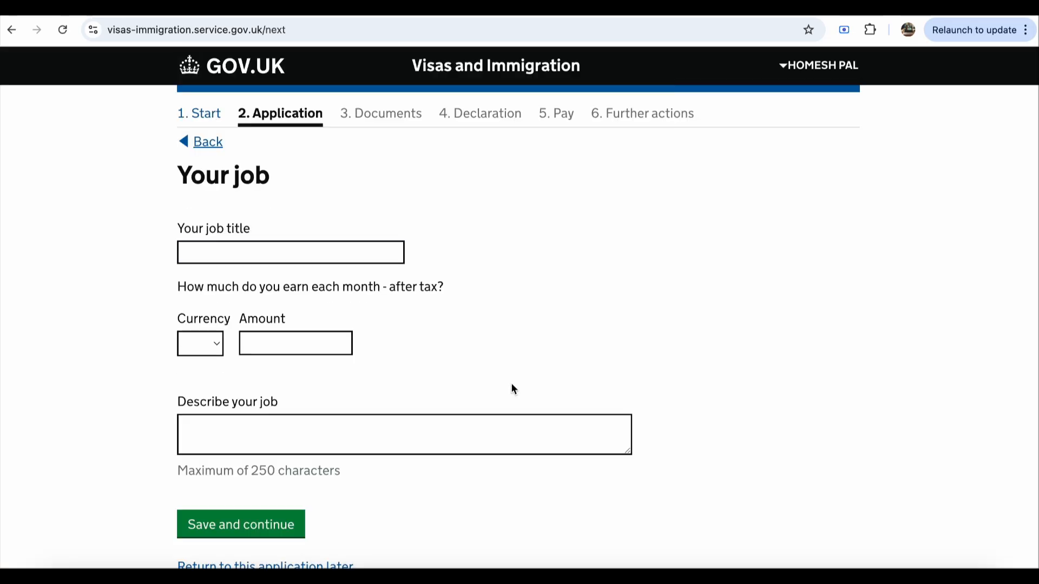
Step: Set the job title to Technical Lead - Solution Architect, with monthly earnings of 3000000 INR
{"action": "left_click", "coordinate": [355, 251]}
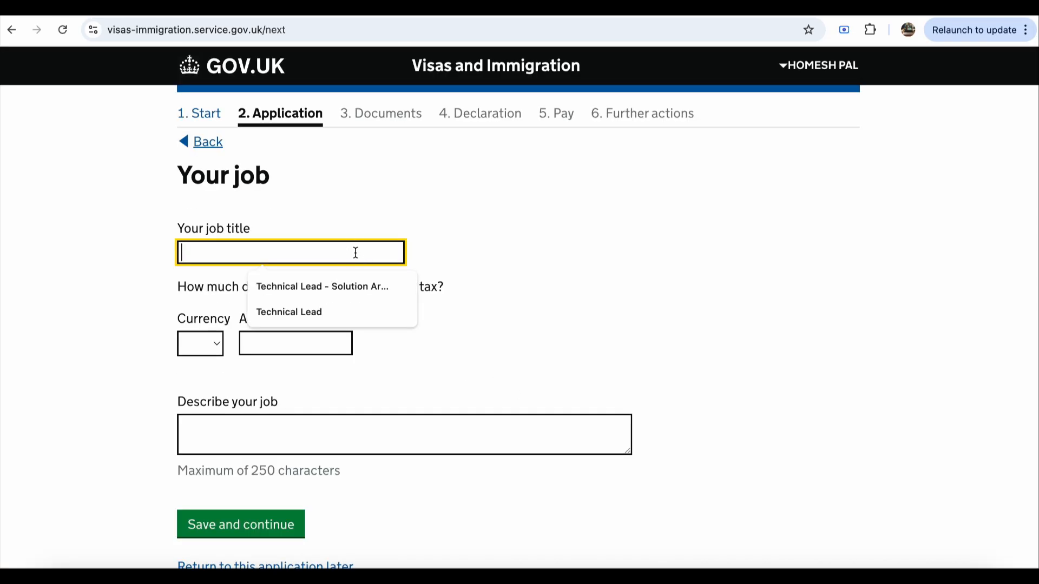
{"action": "left_click", "coordinate": [343, 290]}
{"action": "scroll", "coordinate": [336, 357], "scroll_direction": "down", "scroll_amount": 1}
{"action": "left_click", "coordinate": [201, 321]}
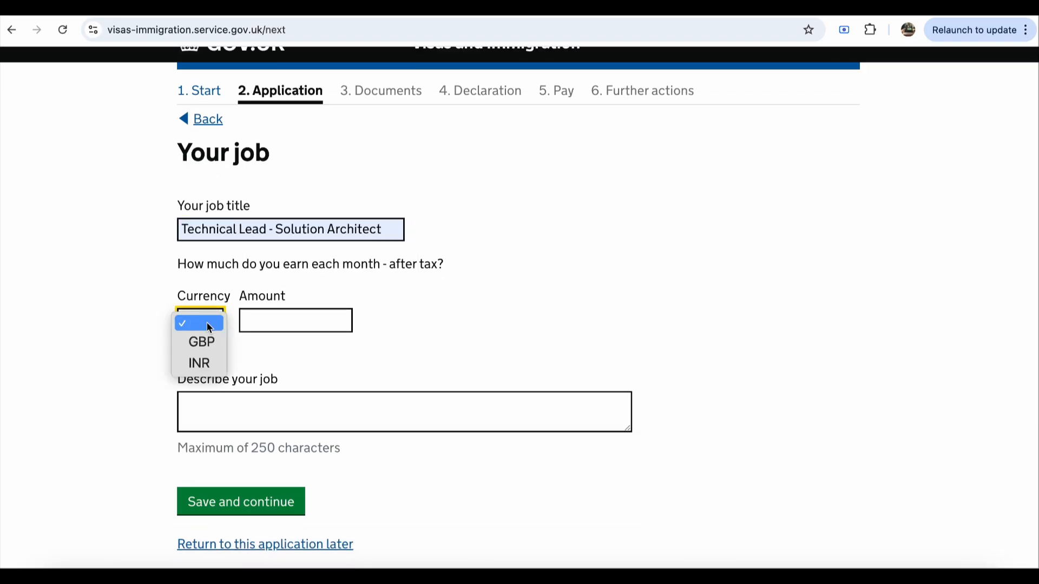
{"action": "left_click", "coordinate": [213, 354]}
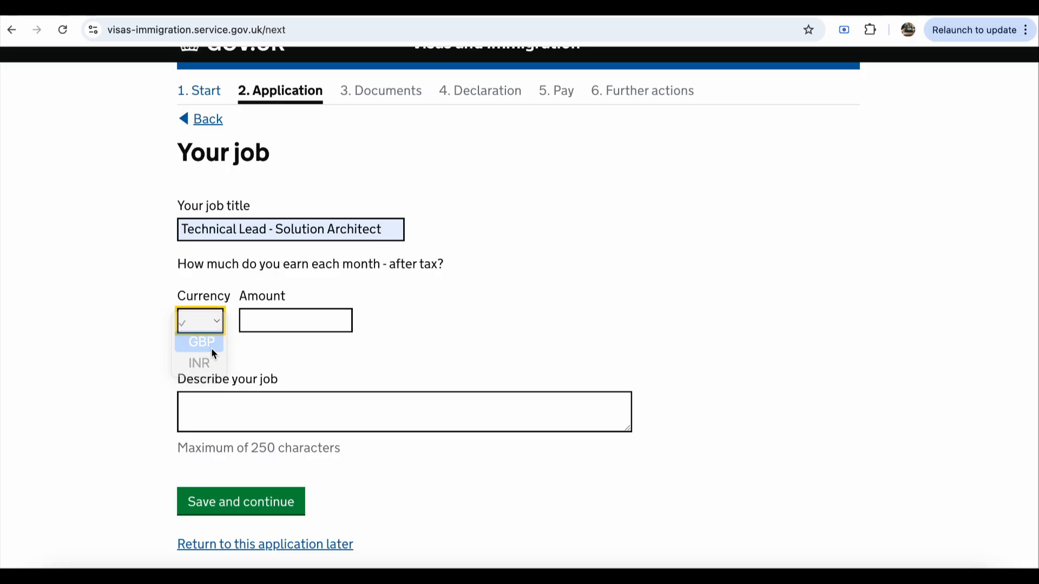
{"action": "left_click", "coordinate": [212, 323]}
{"action": "left_click", "coordinate": [204, 349]}
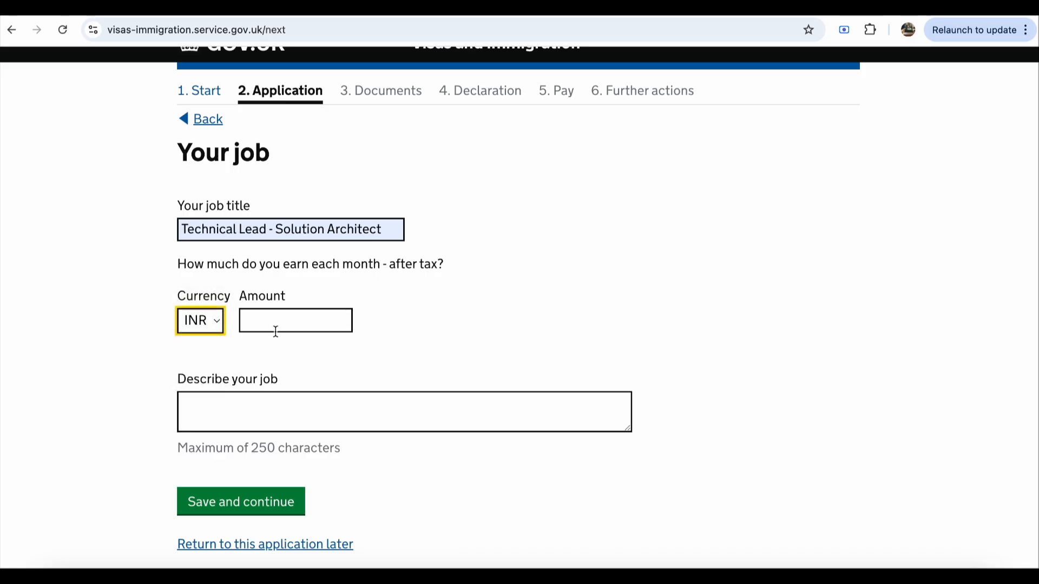
{"action": "left_click", "coordinate": [288, 331]}
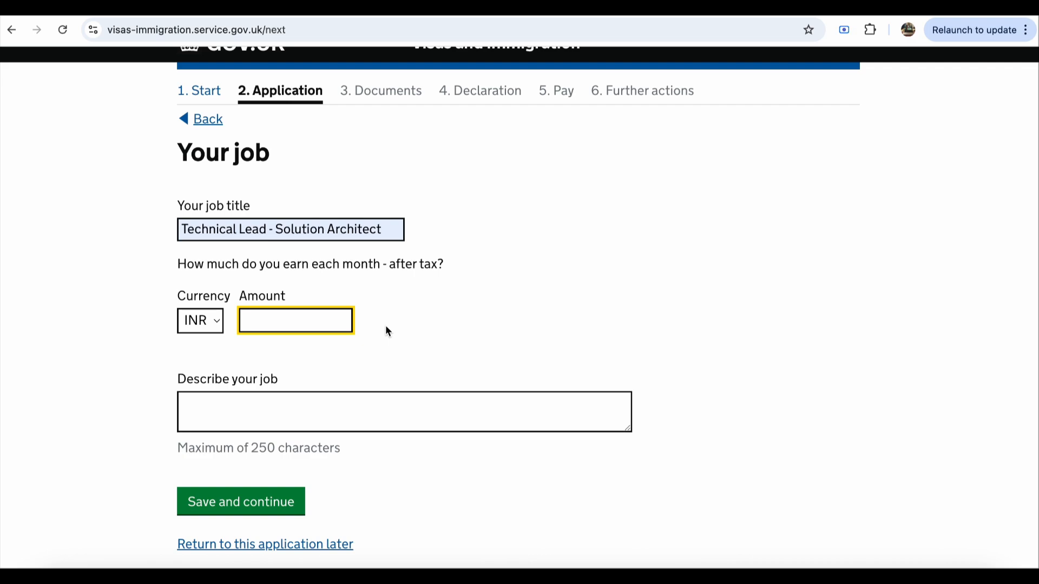
{"action": "type", "text": "3000000"}
Step: Fill the job description with 'Lorem ipsum test content' after the error and save
{"action": "left_click", "coordinate": [354, 428]}
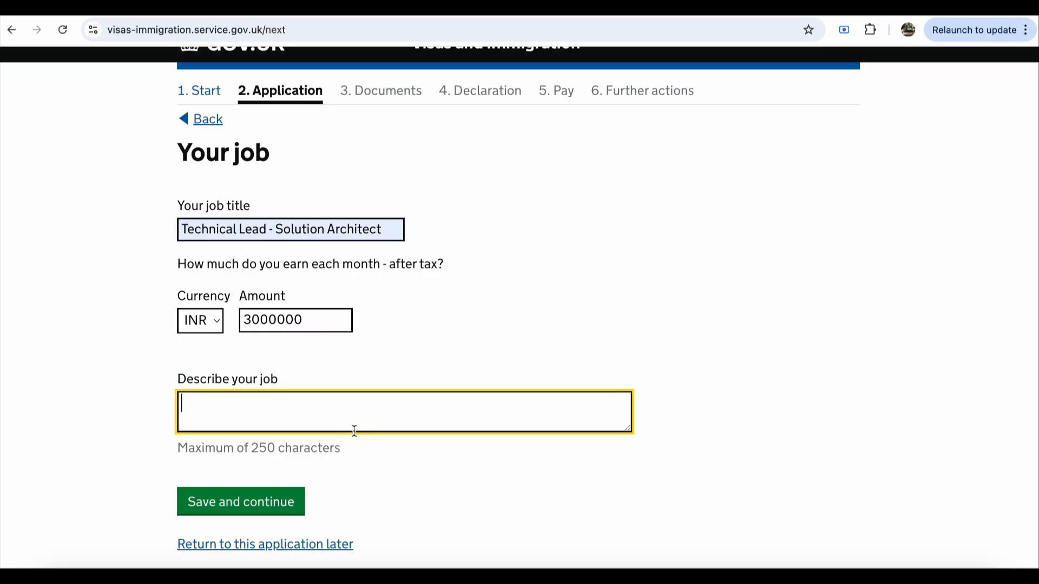
{"action": "scroll", "coordinate": [485, 303], "scroll_direction": "down", "scroll_amount": 2}
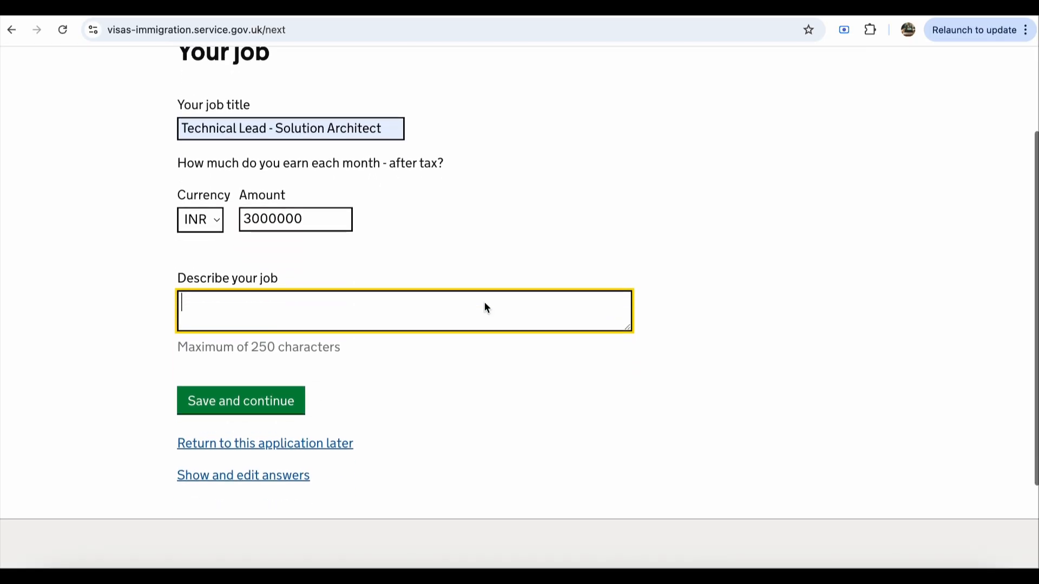
{"action": "scroll", "coordinate": [405, 351], "scroll_direction": "down", "scroll_amount": 1}
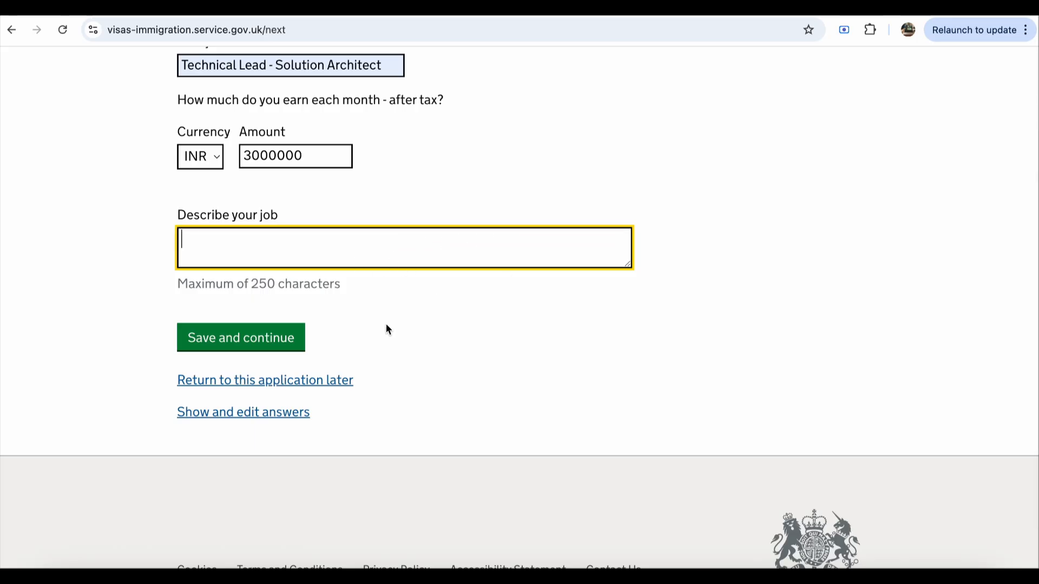
{"action": "left_click", "coordinate": [258, 339]}
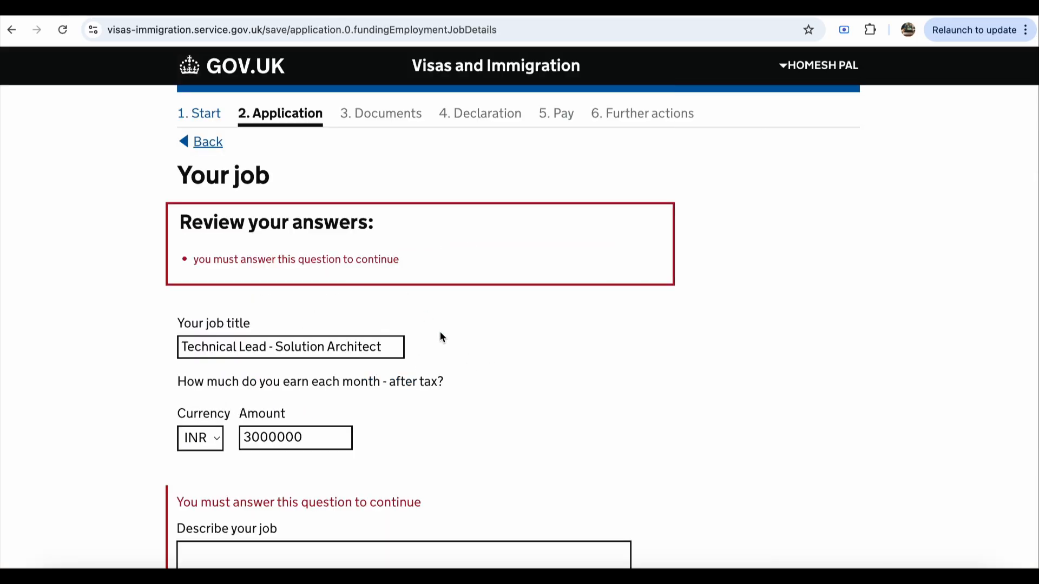
{"action": "scroll", "coordinate": [440, 336], "scroll_direction": "down", "scroll_amount": 1}
{"action": "scroll", "coordinate": [440, 333], "scroll_direction": "down", "scroll_amount": 3}
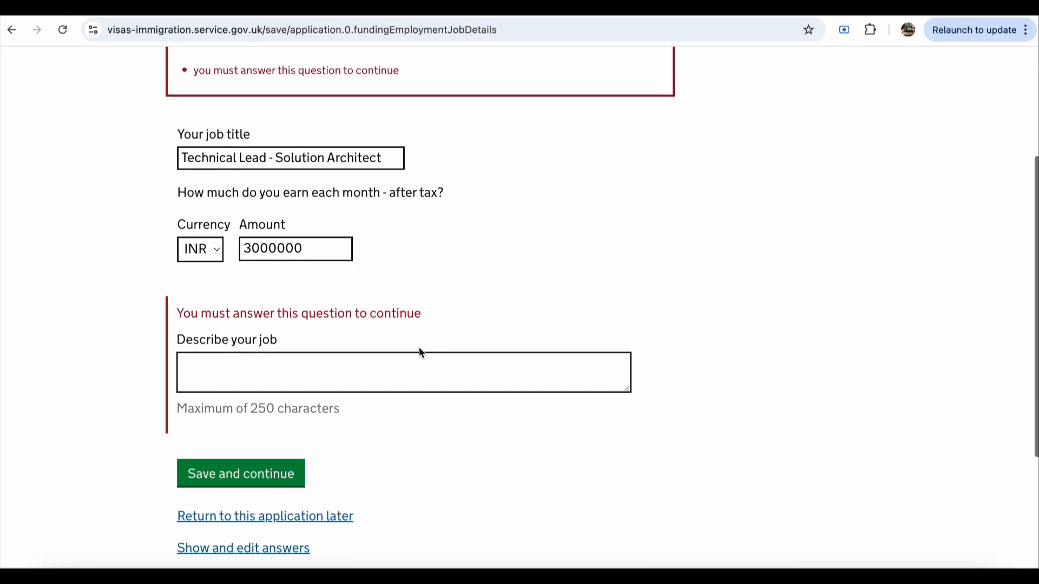
{"action": "left_click", "coordinate": [342, 370]}
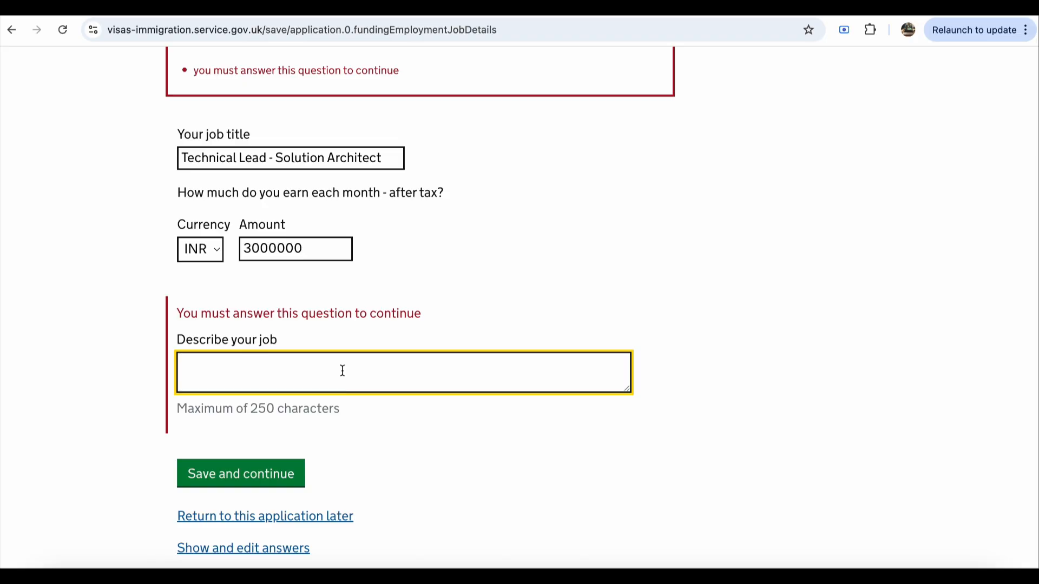
{"action": "type", "text": "Lorem i"}
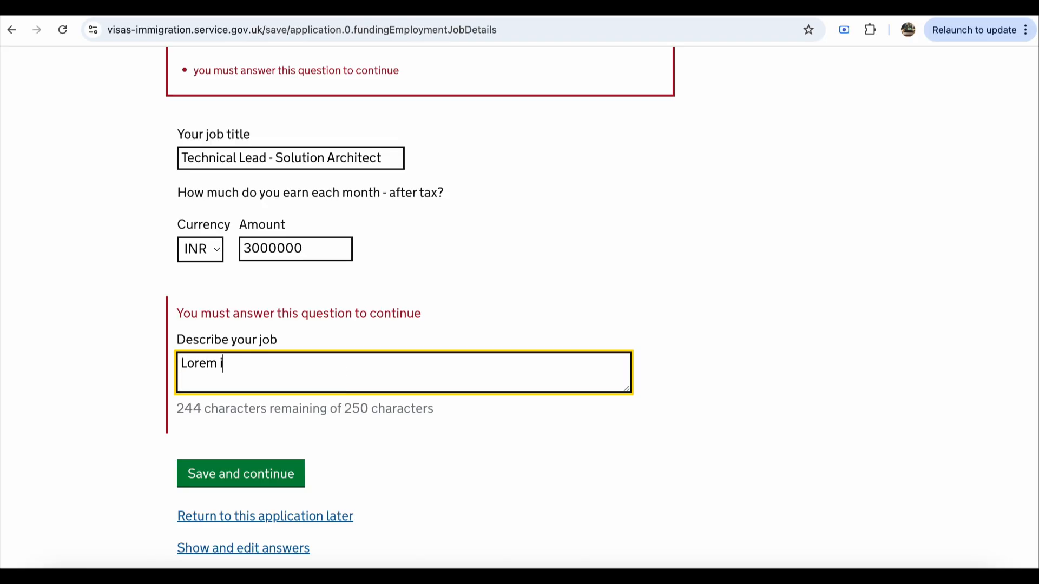
{"action": "type", "text": "psum "}
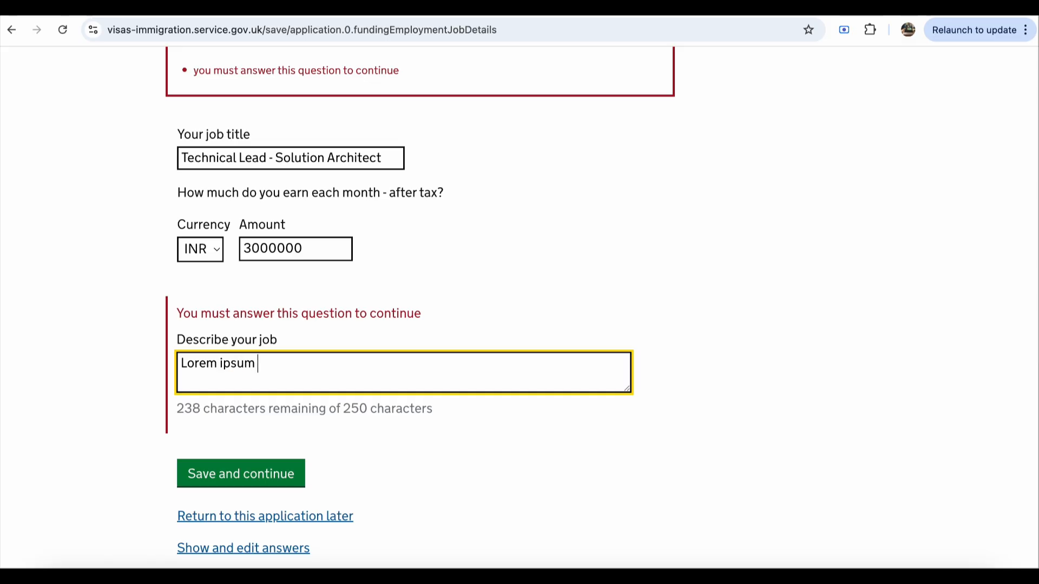
{"action": "type", "text": "test"}
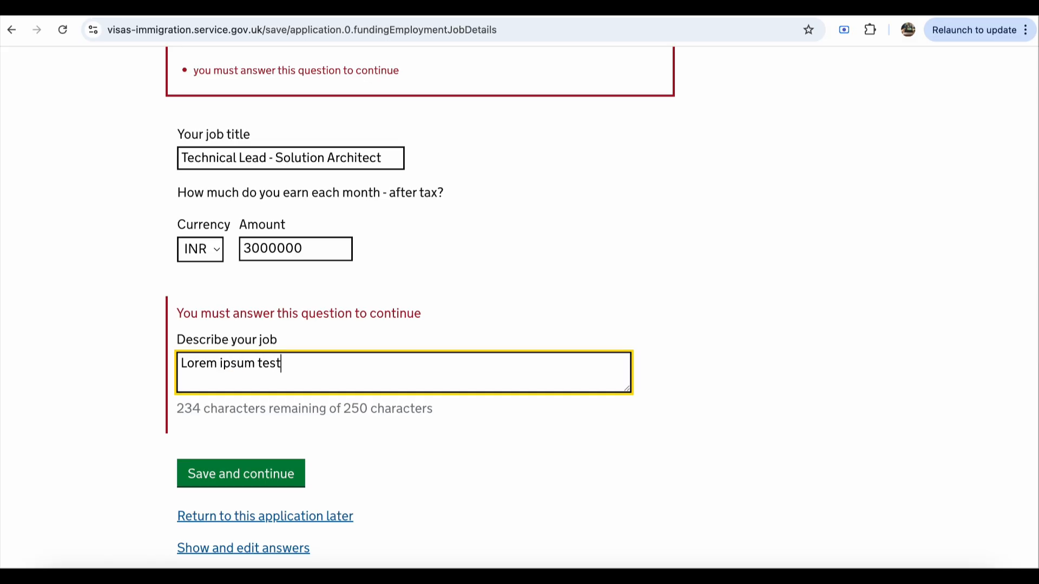
{"action": "type", "text": " content"}
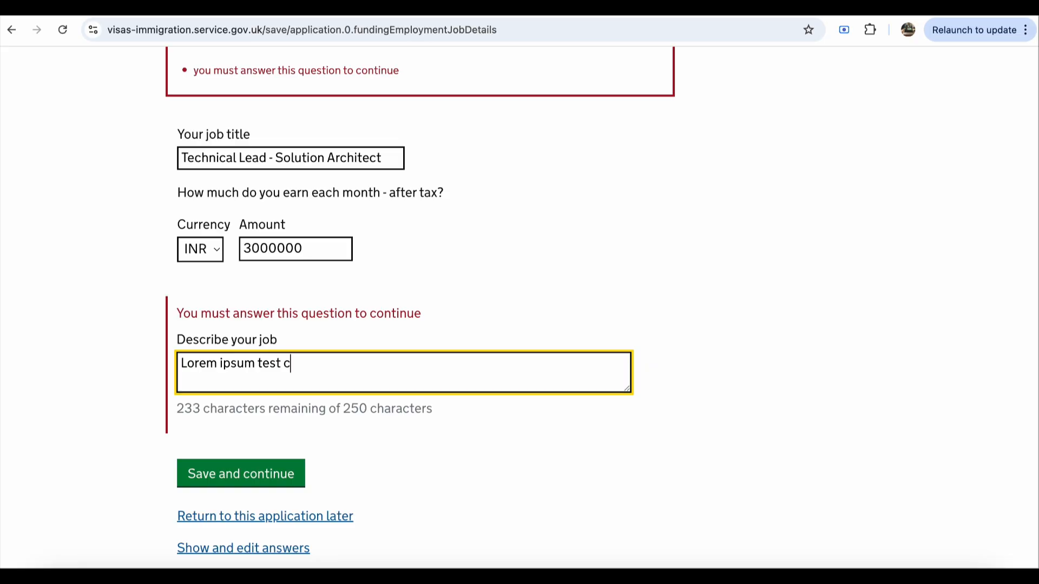
{"action": "left_click", "coordinate": [208, 479]}
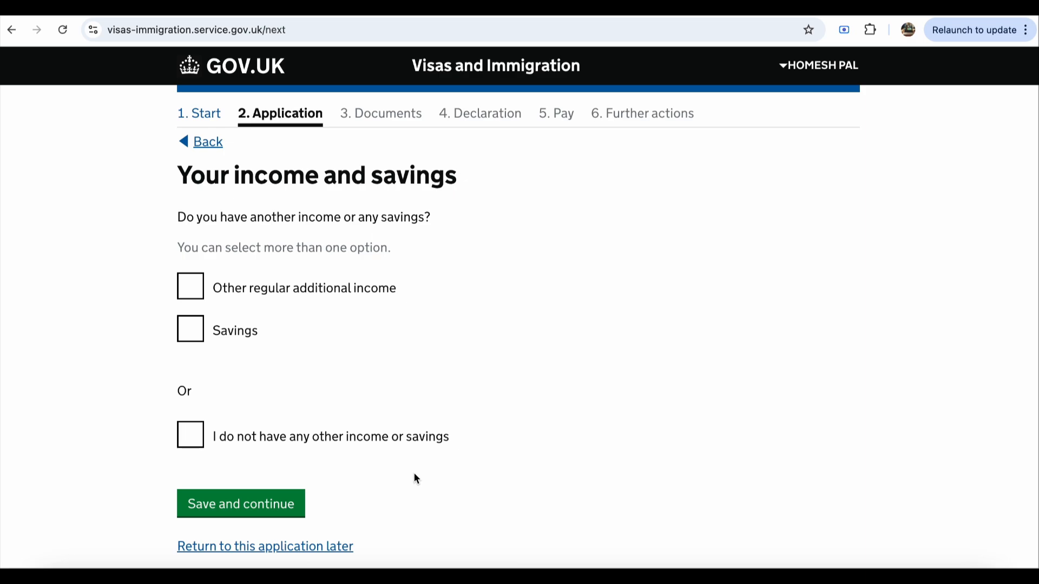
Step: Declare savings of 8000 GBP as another source of money
{"action": "scroll", "coordinate": [575, 341], "scroll_direction": "down", "scroll_amount": 2}
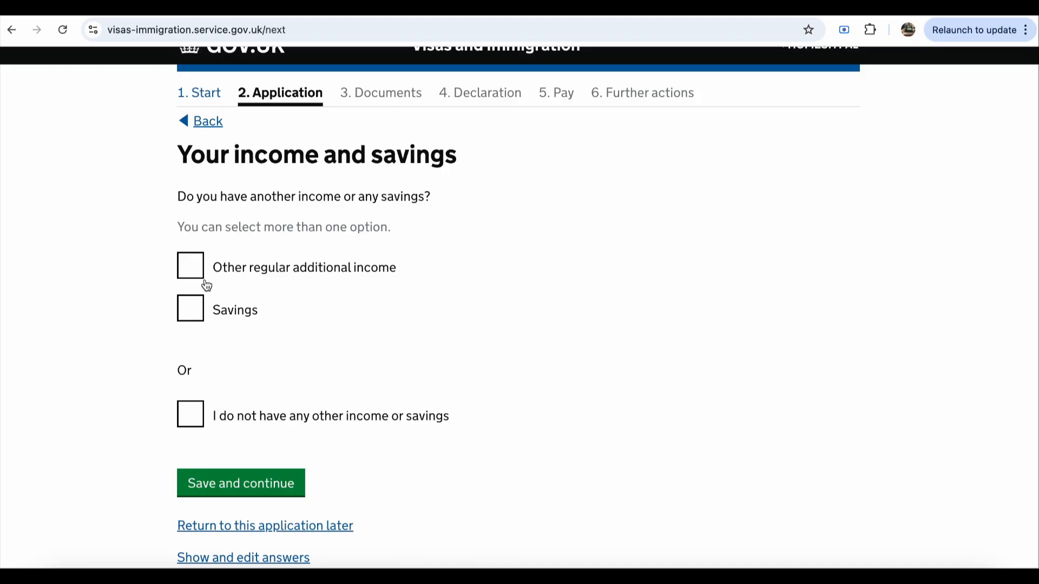
{"action": "left_click", "coordinate": [198, 320]}
{"action": "scroll", "coordinate": [358, 347], "scroll_direction": "down", "scroll_amount": 3}
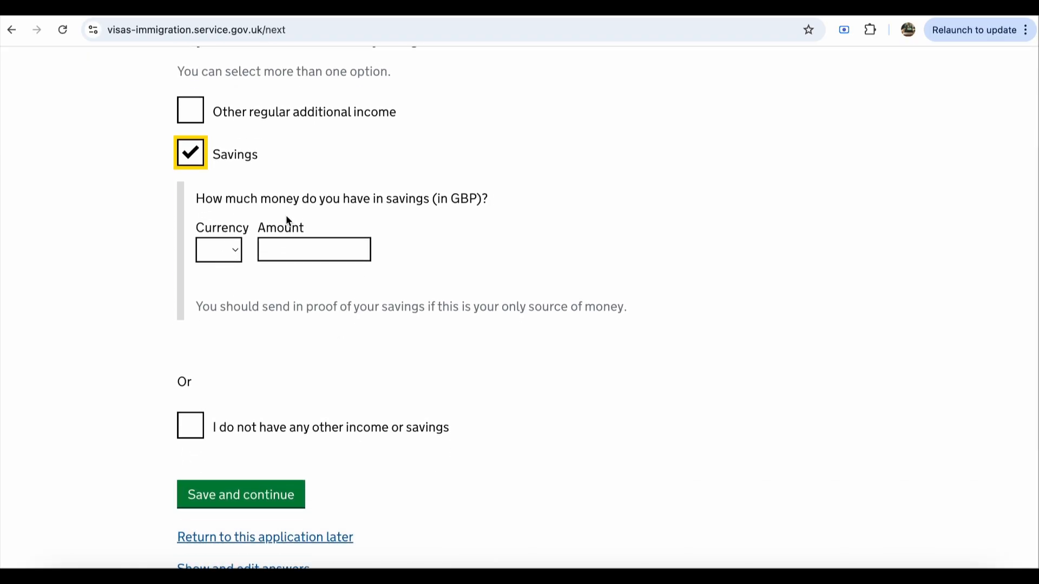
{"action": "left_click", "coordinate": [226, 256]}
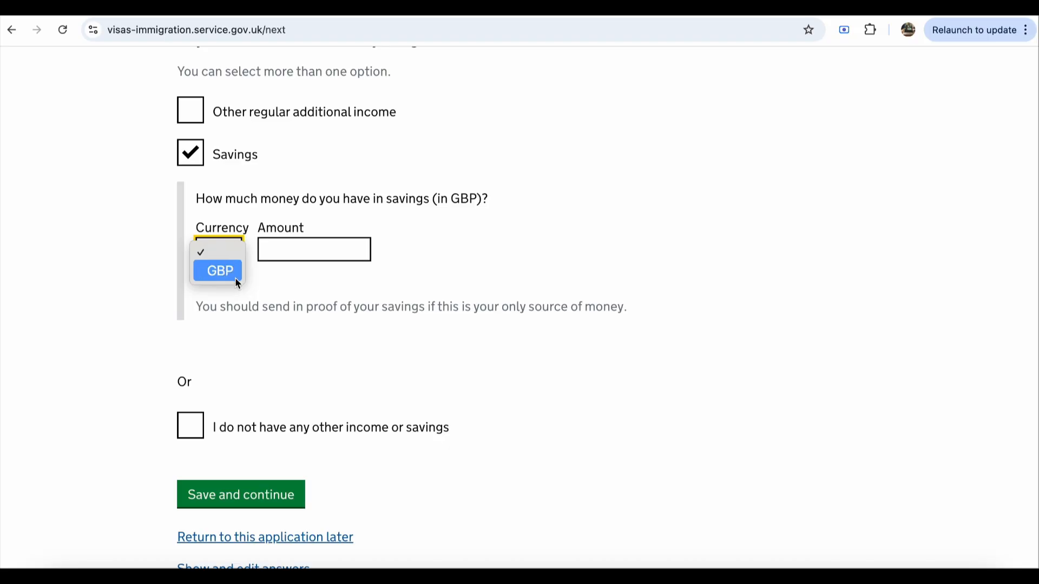
{"action": "left_click", "coordinate": [294, 278]}
{"action": "left_click", "coordinate": [235, 259]}
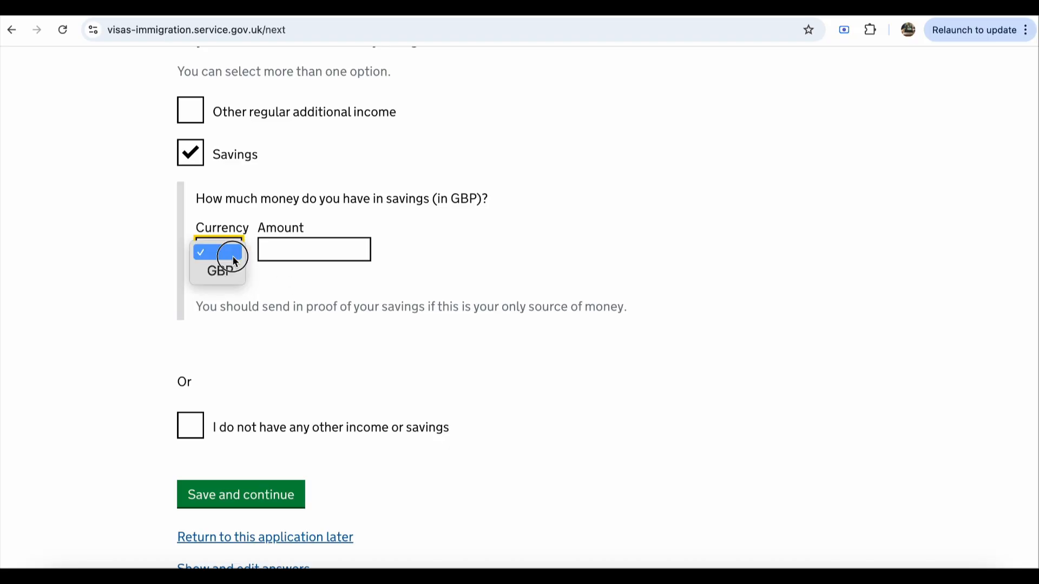
{"action": "left_click", "coordinate": [225, 272]}
{"action": "left_click", "coordinate": [297, 248]}
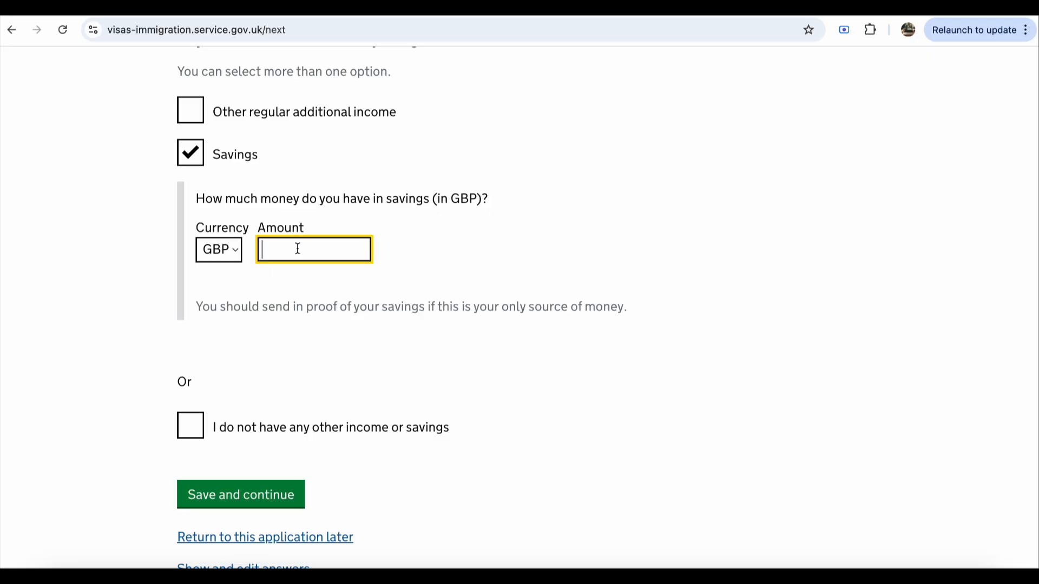
{"action": "type", "text": "8000"}
{"action": "left_click", "coordinate": [344, 372]}
Step: Switch to 'I do not have any other income or savings' and save
{"action": "scroll", "coordinate": [342, 368], "scroll_direction": "down", "scroll_amount": 2}
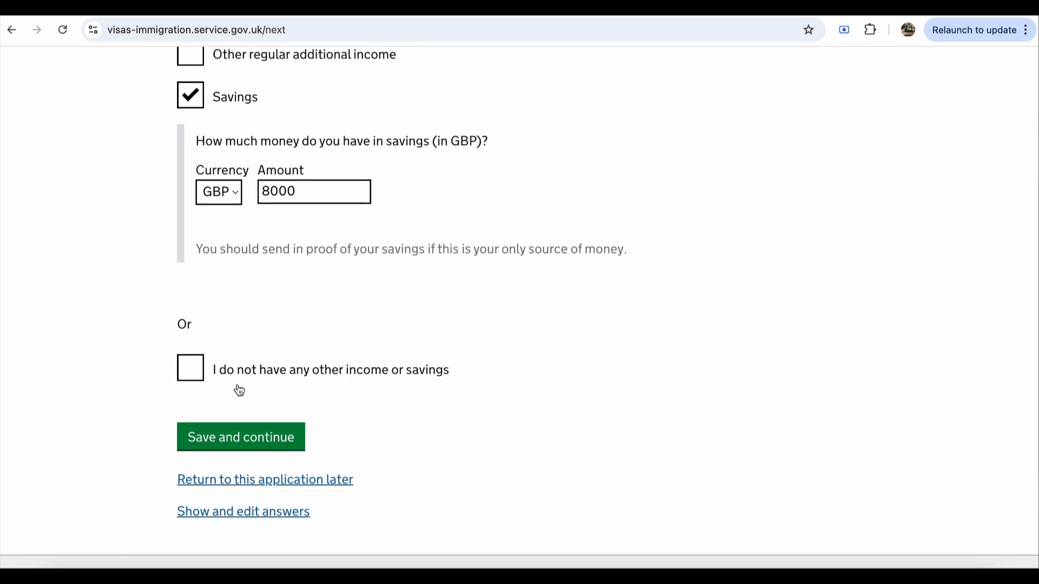
{"action": "left_click", "coordinate": [198, 379]}
{"action": "scroll", "coordinate": [330, 371], "scroll_direction": "up", "scroll_amount": 5}
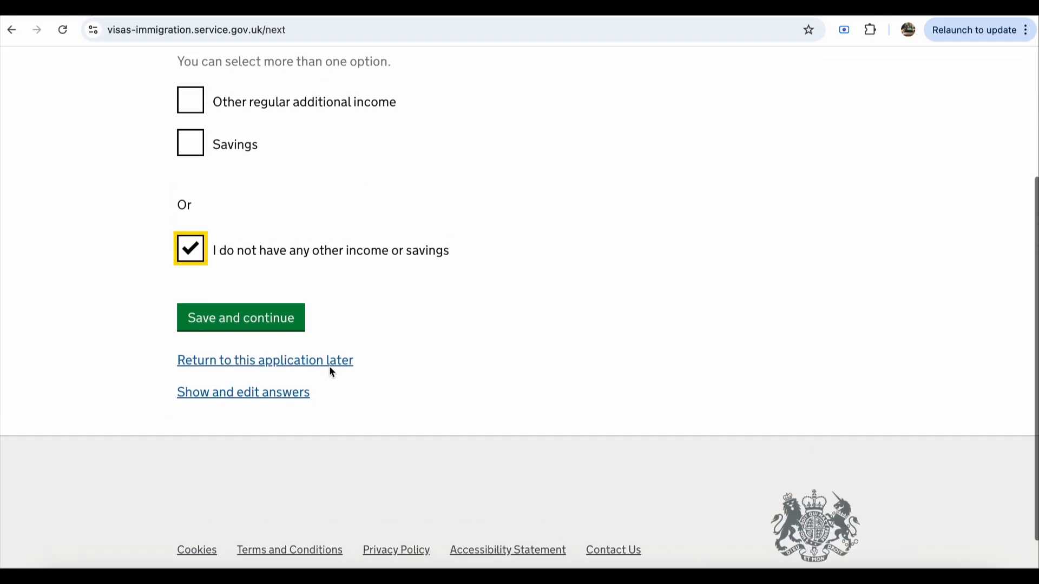
{"action": "scroll", "coordinate": [330, 371], "scroll_direction": "down", "scroll_amount": 3}
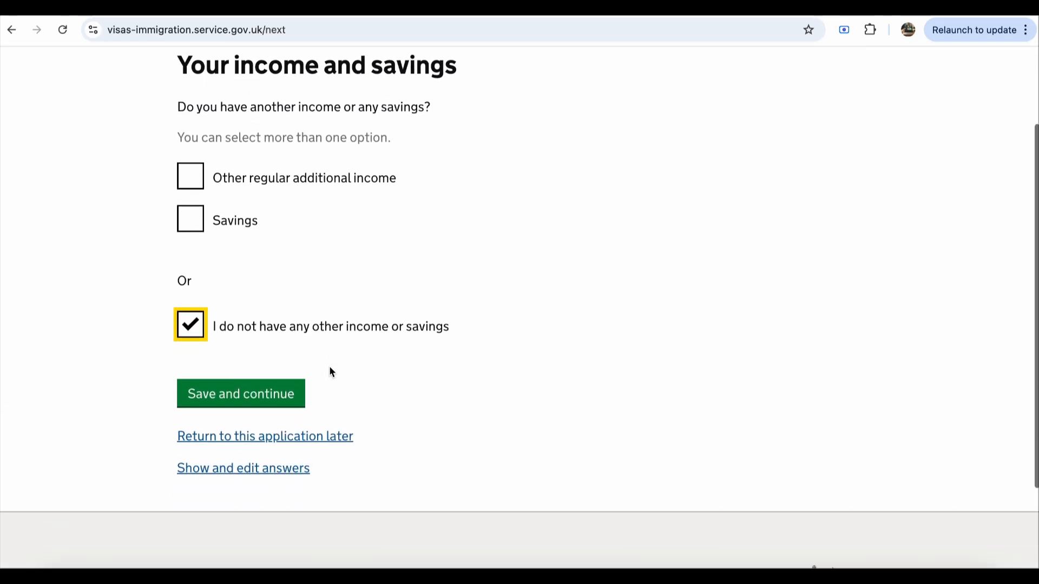
{"action": "left_click", "coordinate": [253, 355]}
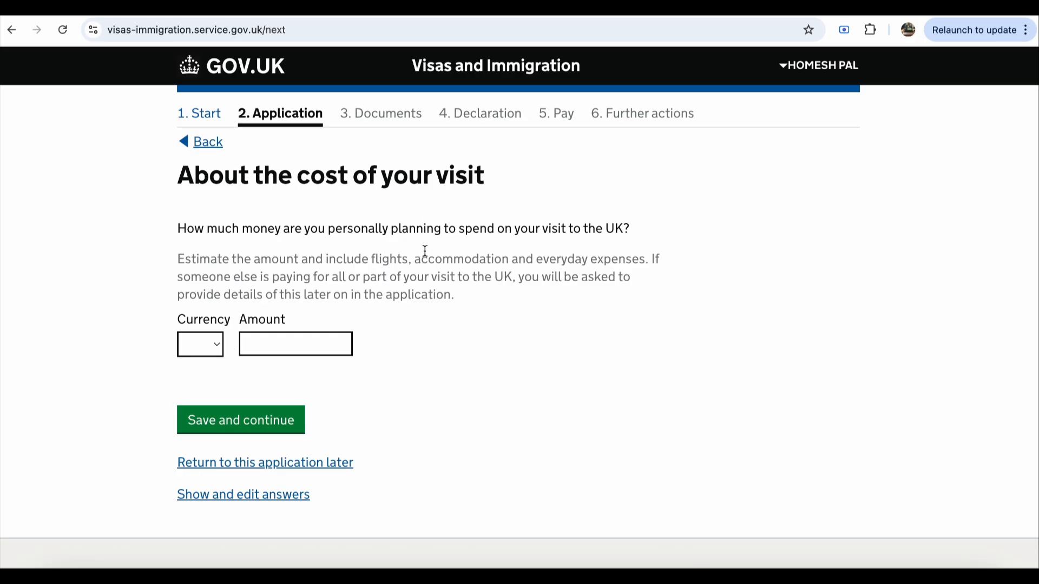
Step: Set the total visit cost to 2000 GBP and save it
{"action": "left_click", "coordinate": [211, 350]}
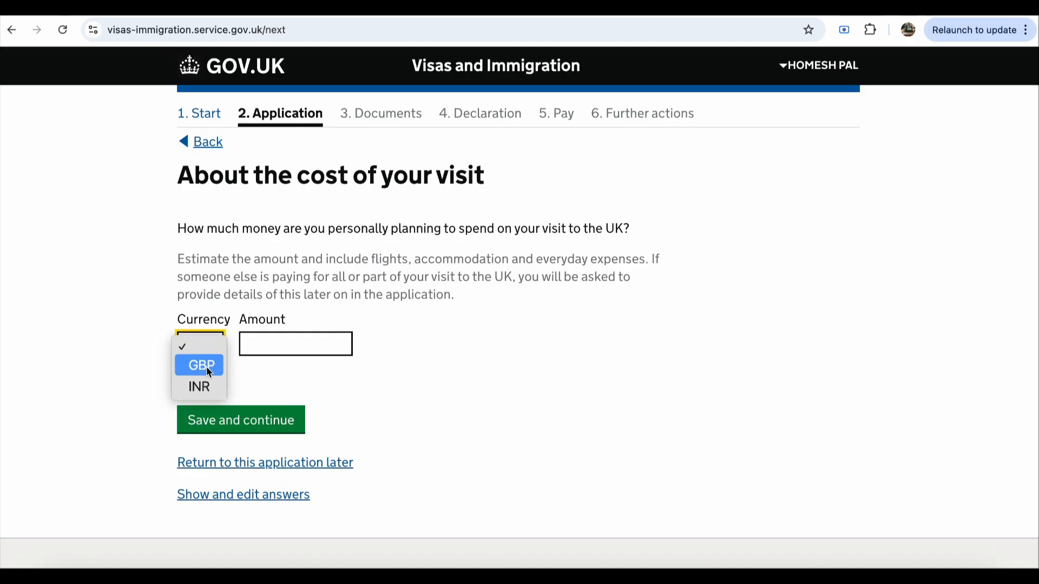
{"action": "left_click", "coordinate": [207, 366]}
{"action": "left_click", "coordinate": [275, 342]}
{"action": "type", "text": "20000"}
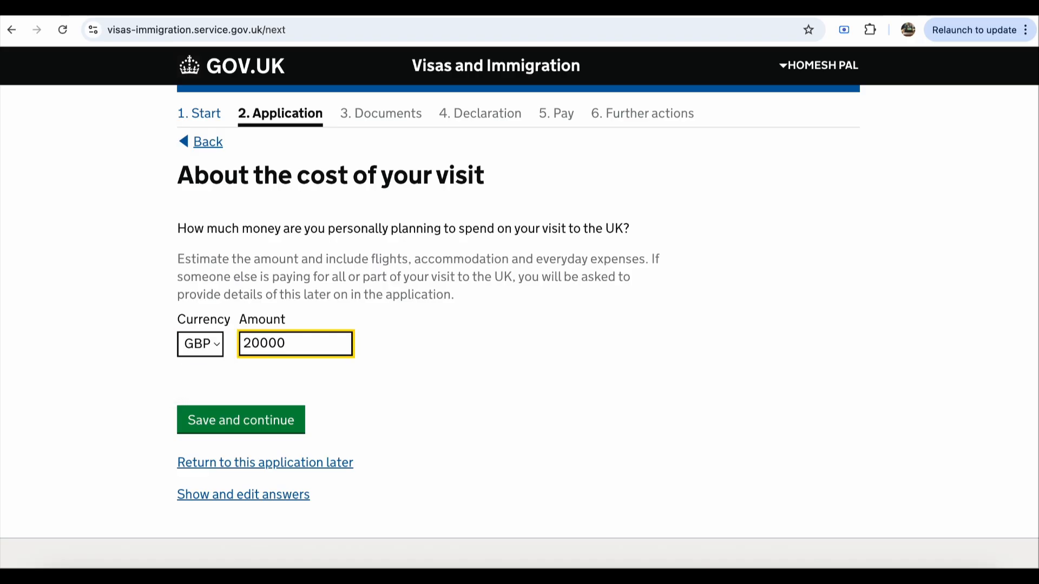
{"action": "key", "text": "BackSpace"}
{"action": "left_click", "coordinate": [356, 399]}
{"action": "left_click", "coordinate": [217, 351]}
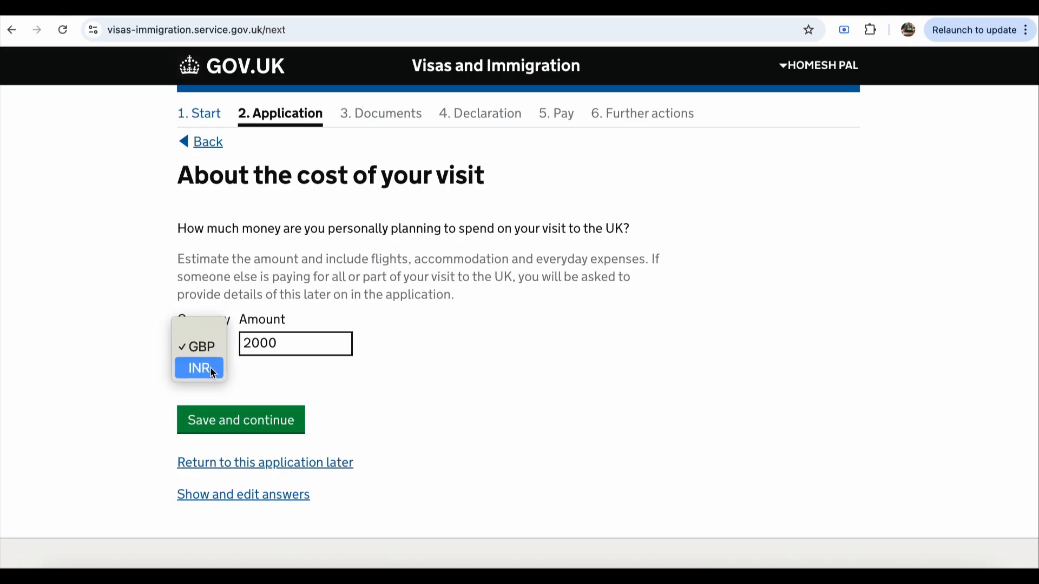
{"action": "left_click", "coordinate": [280, 359]}
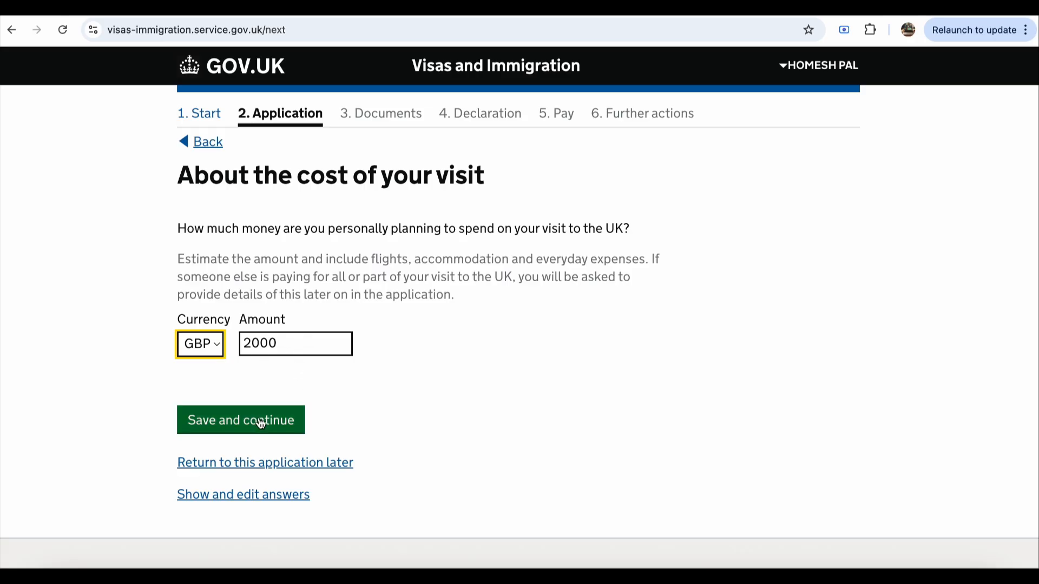
{"action": "left_click", "coordinate": [222, 354]}
{"action": "left_click", "coordinate": [277, 384]}
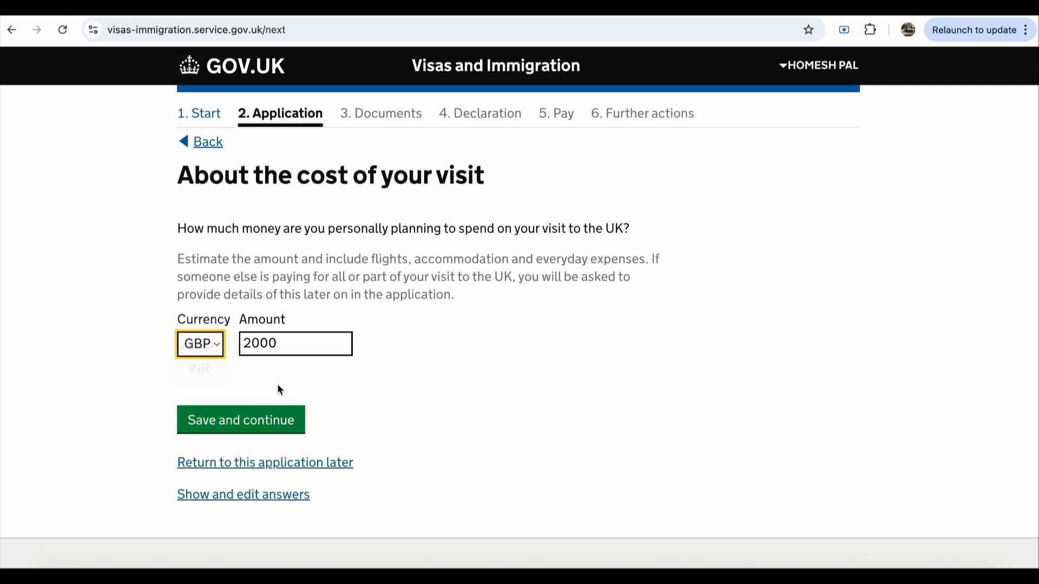
{"action": "left_click", "coordinate": [248, 427]}
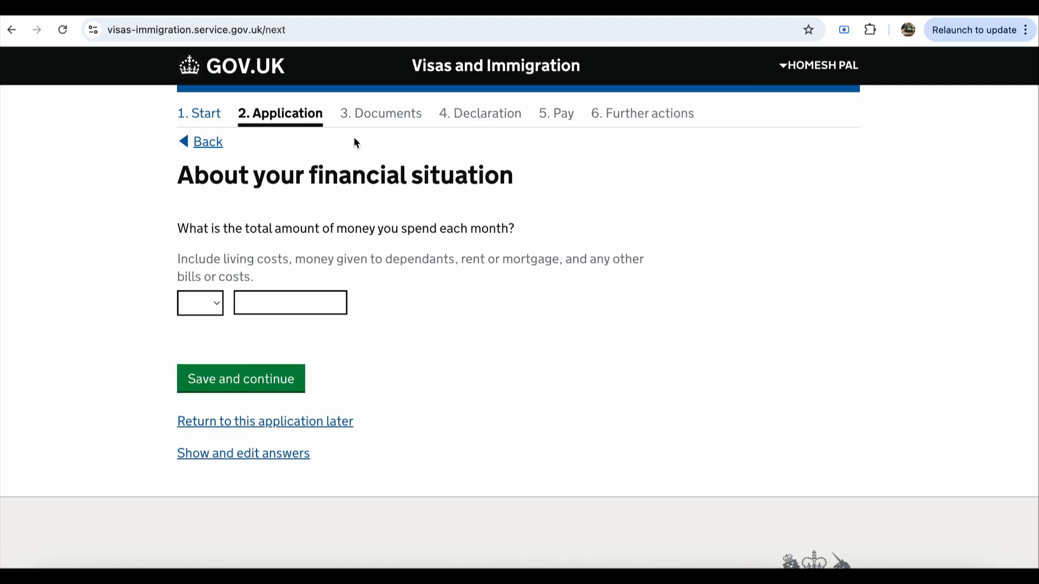
Step: Set monthly spending to 500 GBP and answer that nobody else is paying
{"action": "left_click", "coordinate": [219, 307]}
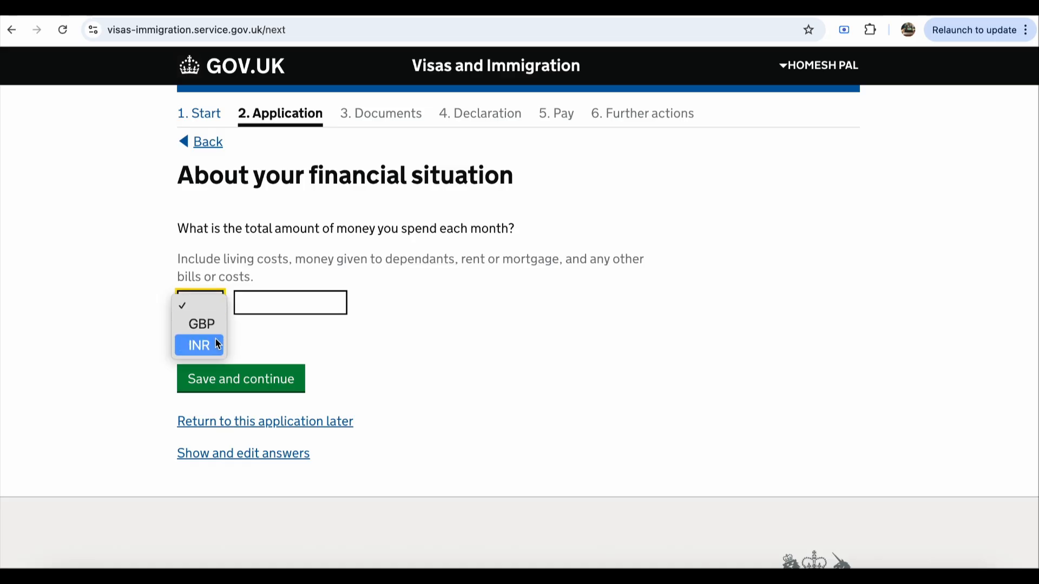
{"action": "left_click", "coordinate": [214, 324]}
{"action": "left_click", "coordinate": [269, 305]}
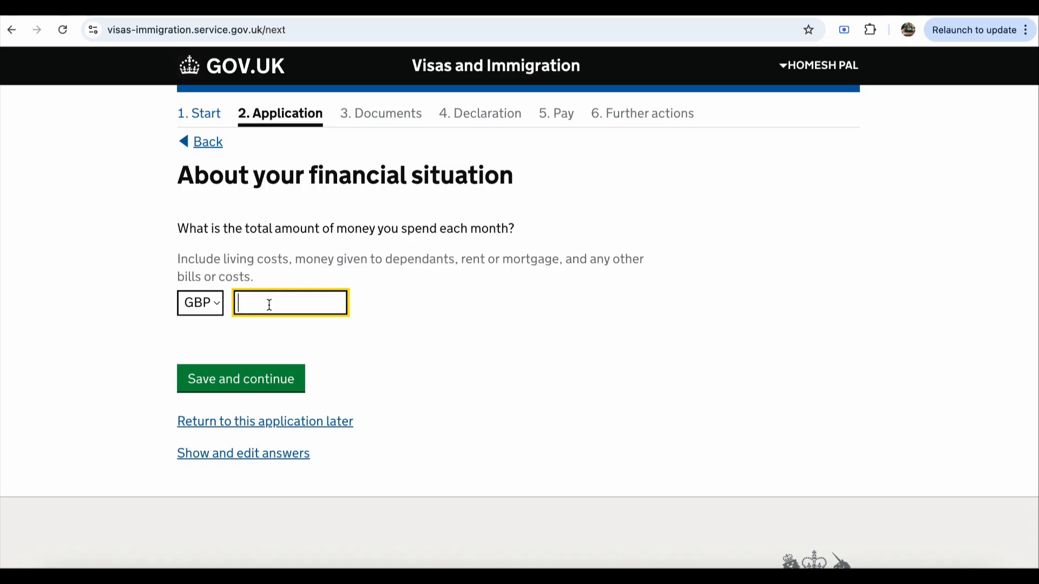
{"action": "type", "text": "500"}
{"action": "left_click", "coordinate": [235, 380]}
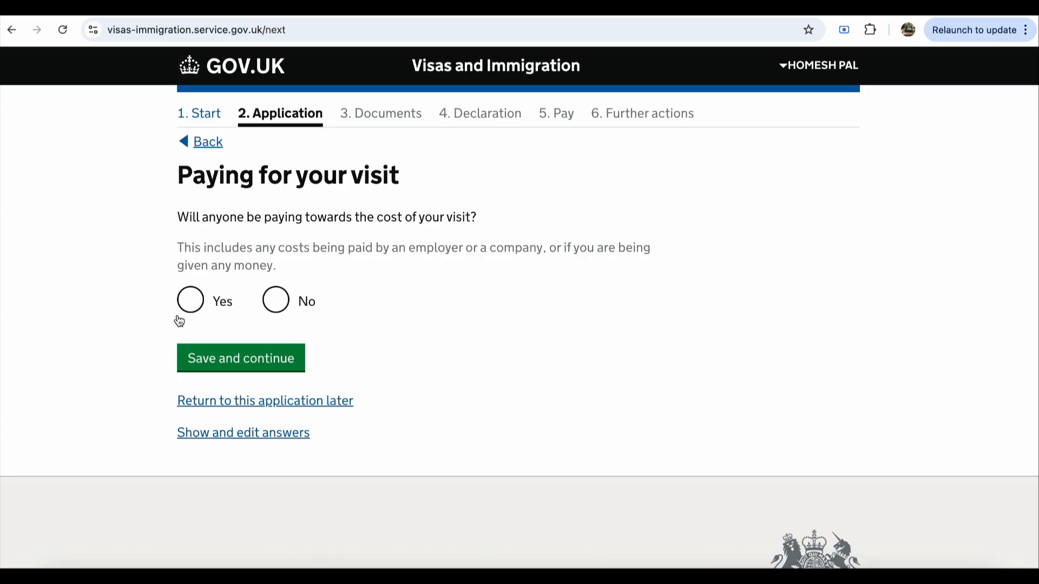
{"action": "left_click", "coordinate": [276, 305]}
{"action": "left_click", "coordinate": [265, 360]}
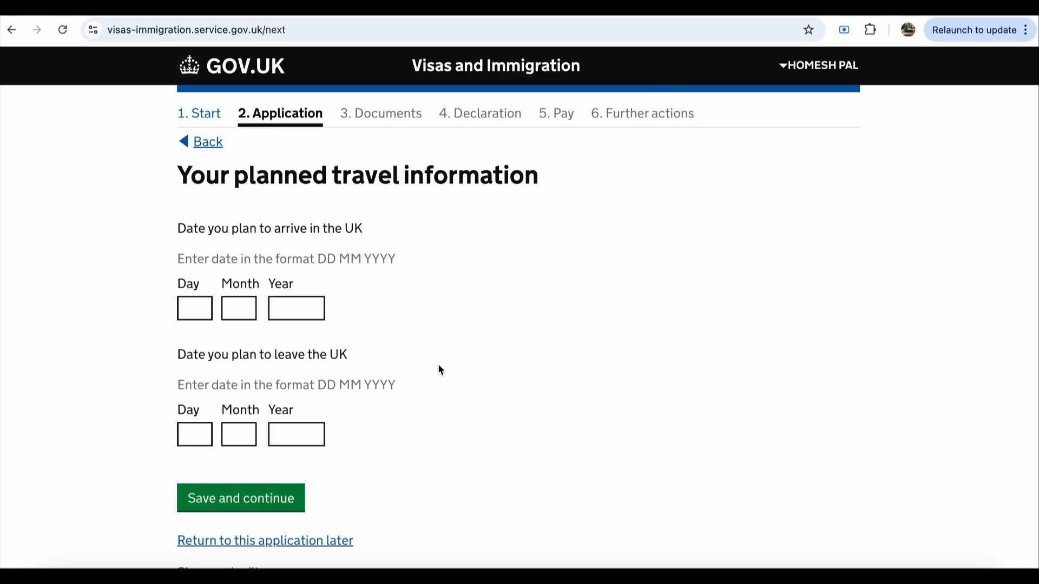
Step: Enter the arrival date as 01/01/2026
{"action": "left_click", "coordinate": [200, 314]}
{"action": "type", "text": "01"}
{"action": "left_click", "coordinate": [243, 317]}
{"action": "type", "text": "01"}
{"action": "left_click", "coordinate": [279, 300]}
{"action": "type", "text": "2026"}
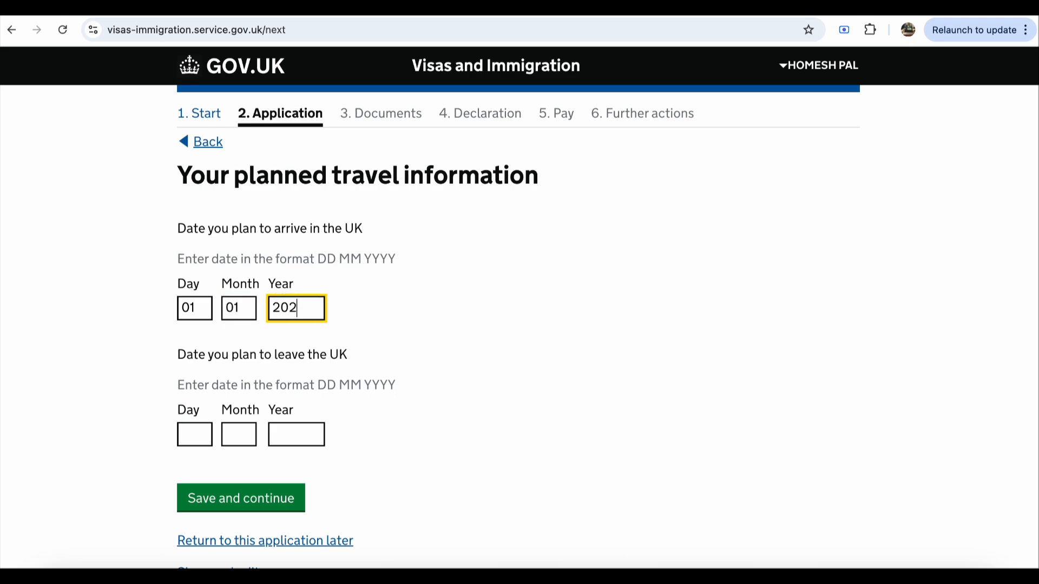
Step: Enter the departure date as 15/01/2026 and save the travel dates
{"action": "left_click", "coordinate": [195, 435]}
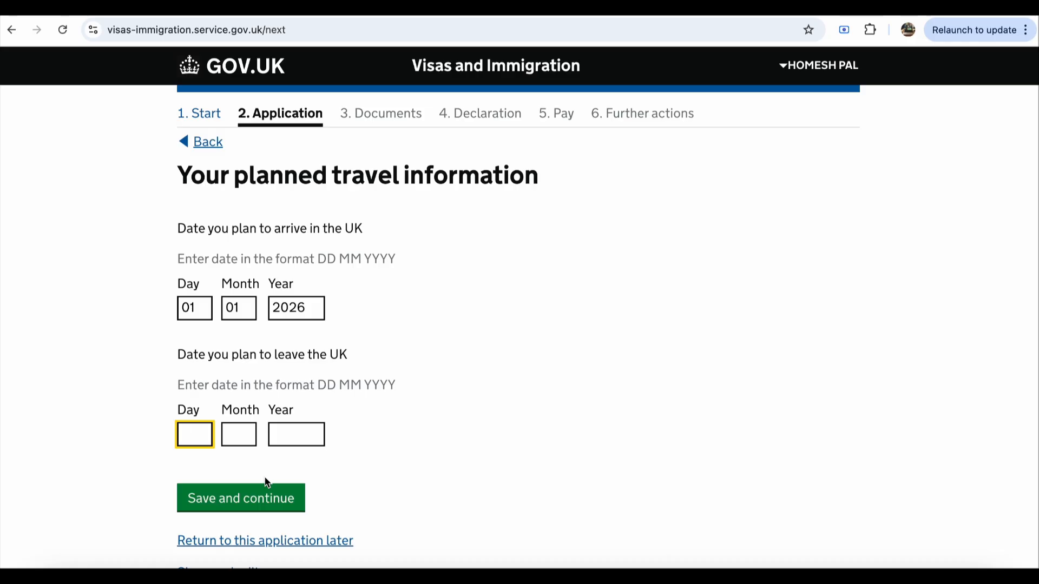
{"action": "type", "text": "15"}
{"action": "left_click", "coordinate": [239, 438]}
{"action": "type", "text": "01"}
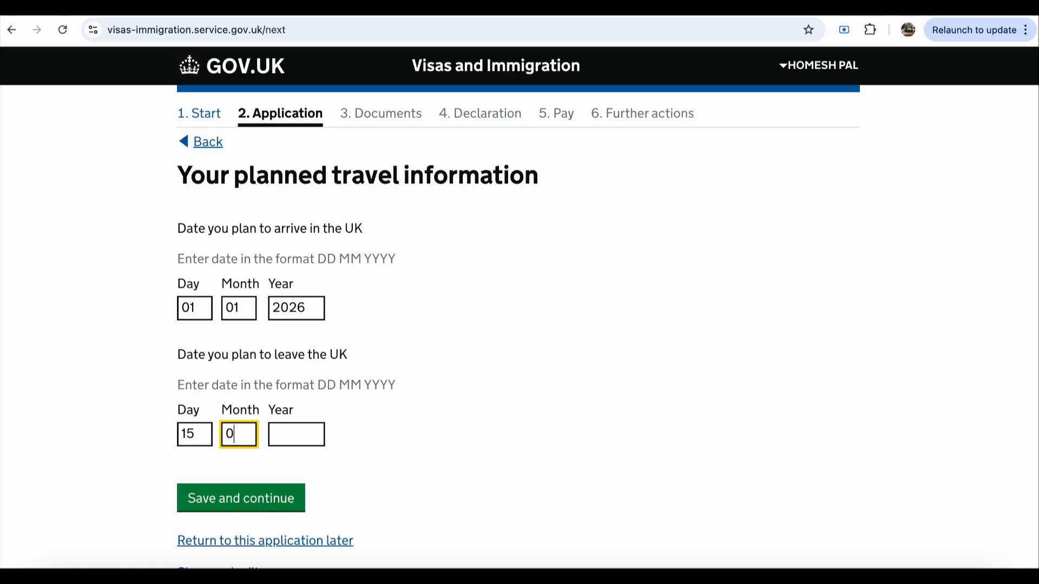
{"action": "left_click", "coordinate": [290, 442]}
{"action": "type", "text": "2026"}
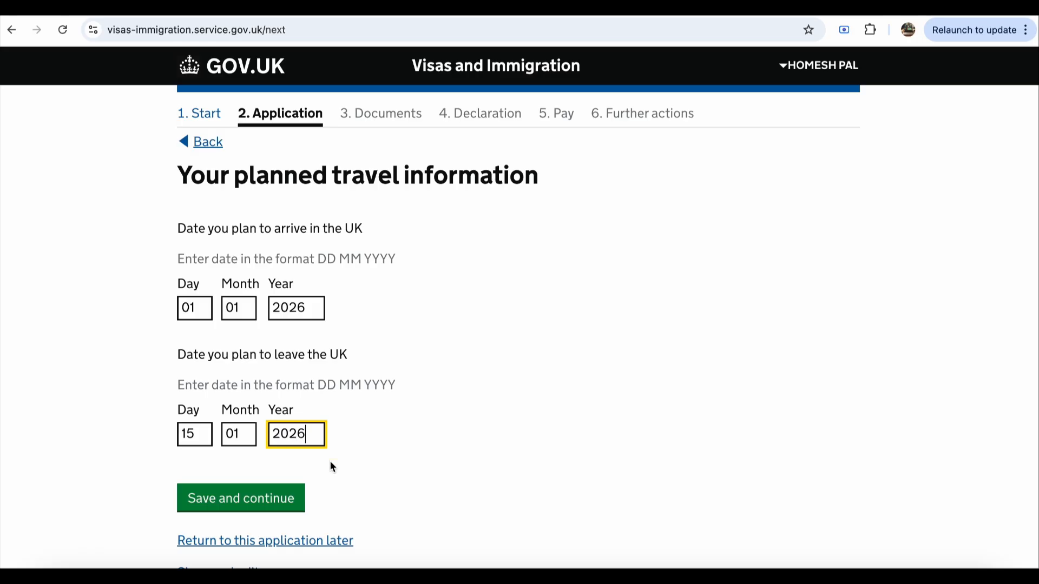
{"action": "scroll", "coordinate": [331, 464], "scroll_direction": "down", "scroll_amount": 3}
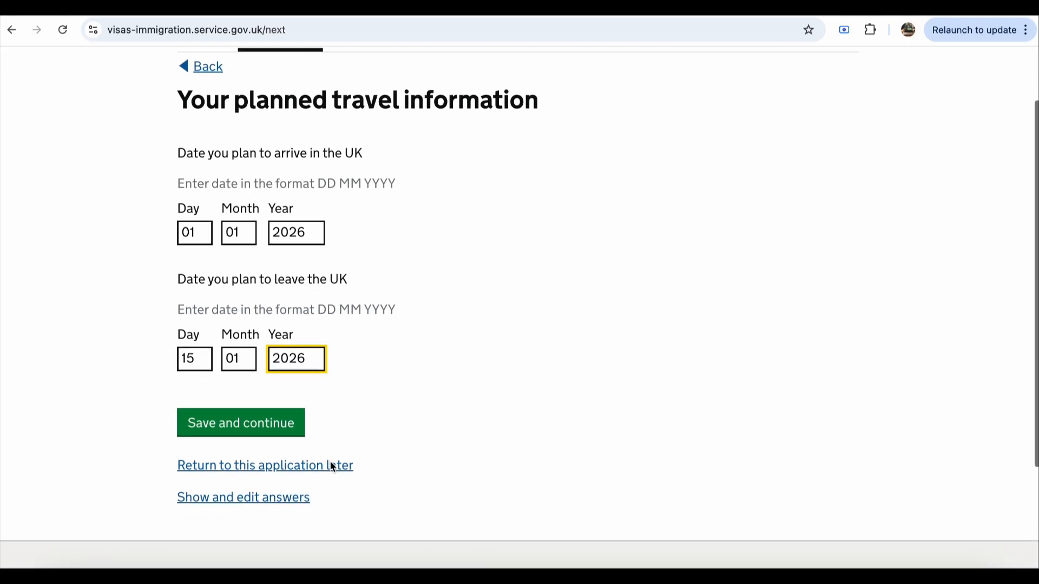
{"action": "left_click", "coordinate": [297, 365]}
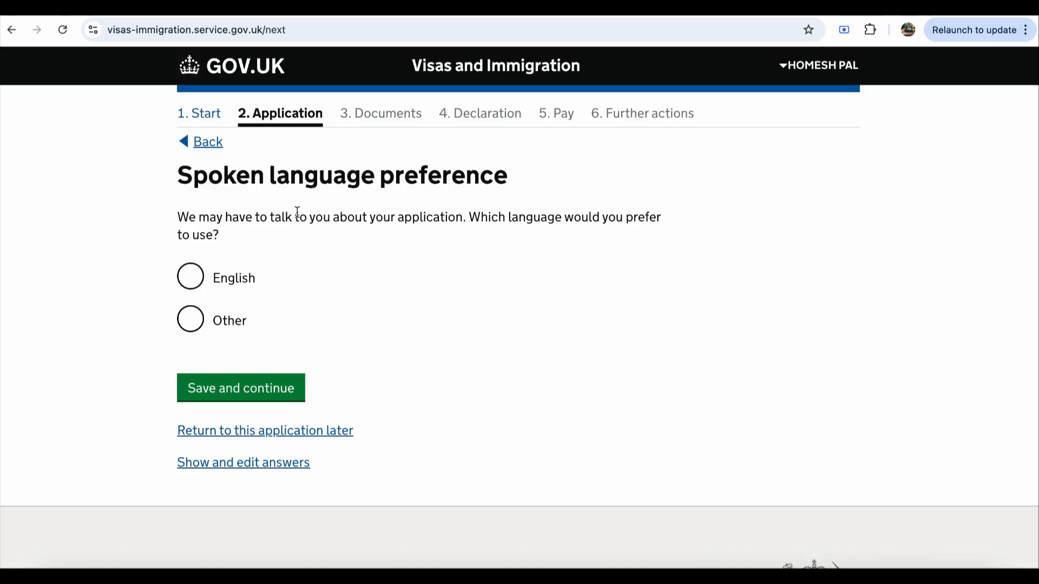
Step: Set the spoken language preference to English and save it
{"action": "left_click", "coordinate": [188, 272]}
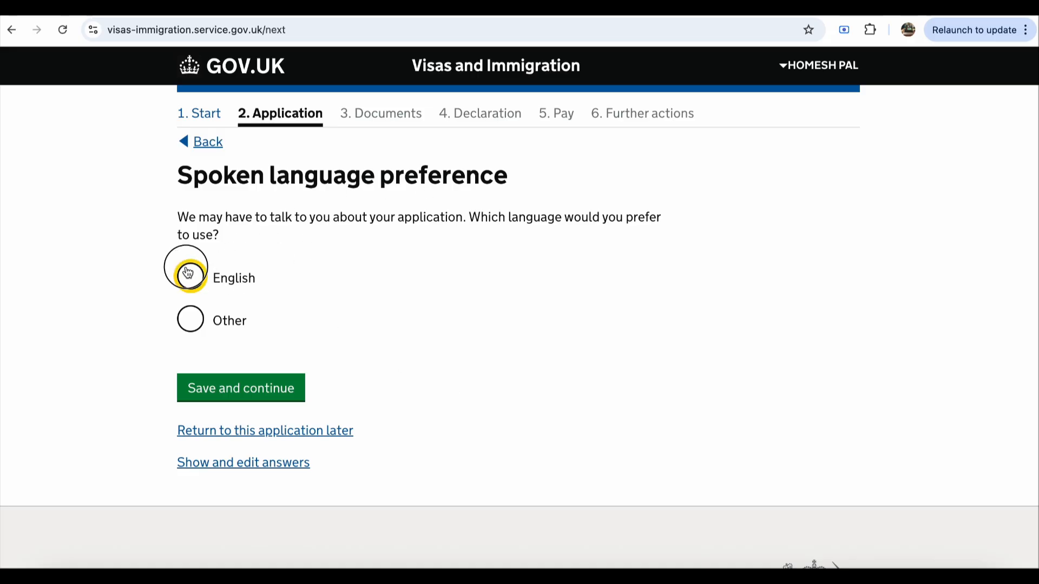
{"action": "left_click", "coordinate": [215, 400]}
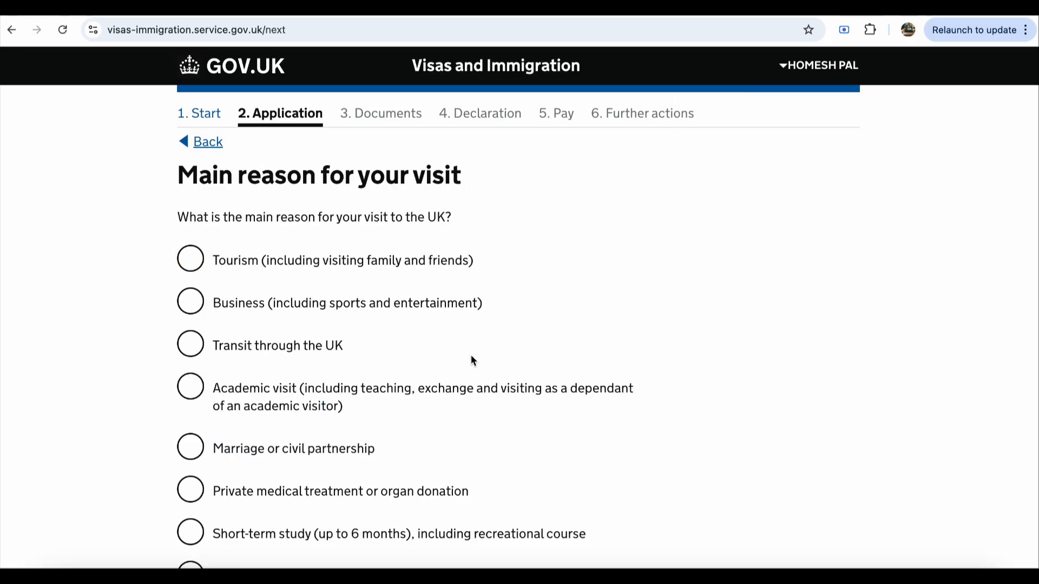
{"action": "scroll", "coordinate": [471, 357], "scroll_direction": "down", "scroll_amount": 1}
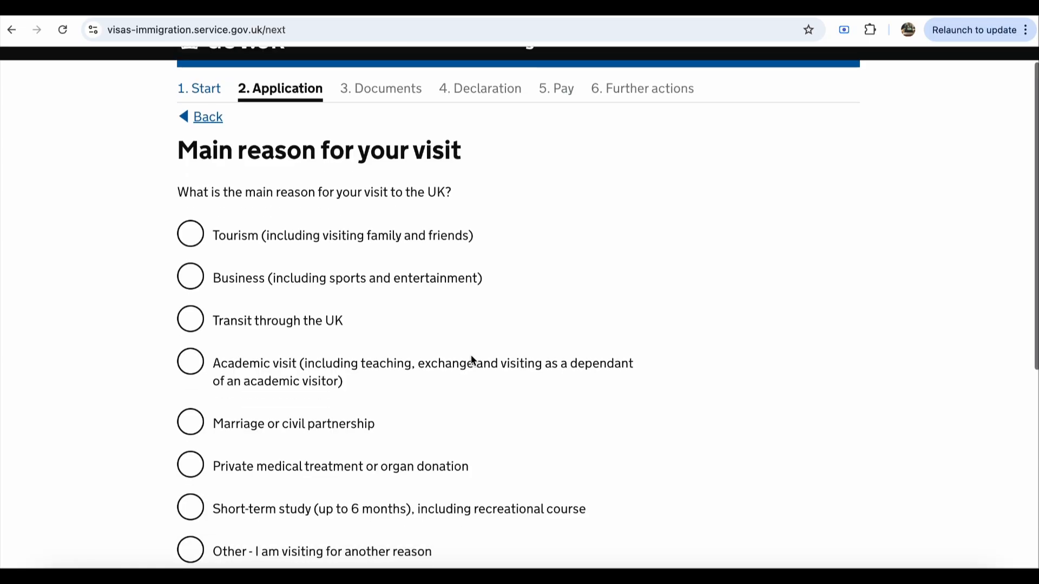
{"action": "scroll", "coordinate": [471, 355], "scroll_direction": "down", "scroll_amount": 1}
Step: Give Tourism as the main visit reason and Tourist as the holiday reason
{"action": "left_click", "coordinate": [191, 224]}
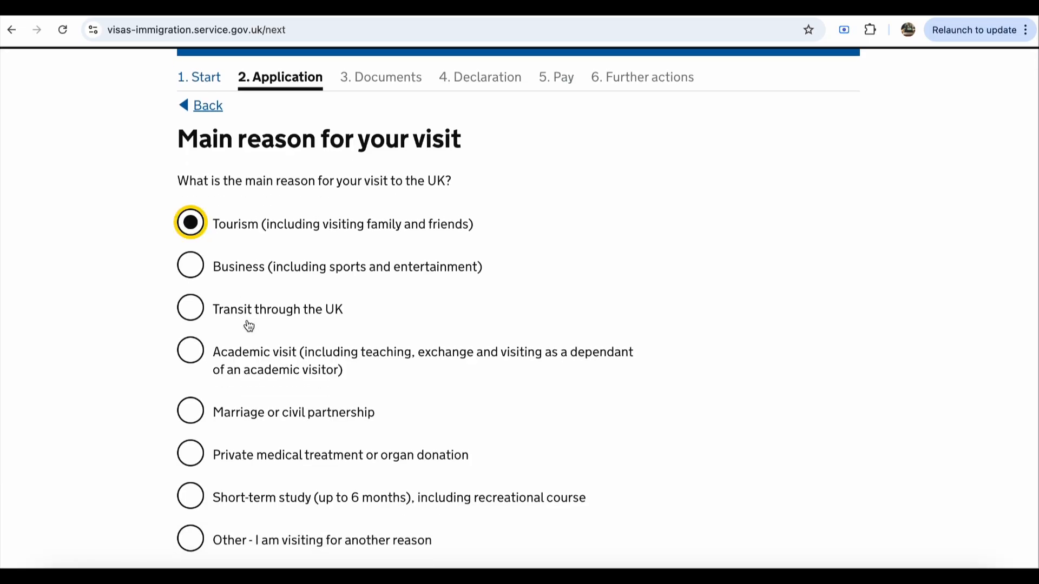
{"action": "scroll", "coordinate": [280, 347], "scroll_direction": "down", "scroll_amount": 4}
{"action": "left_click", "coordinate": [264, 389]}
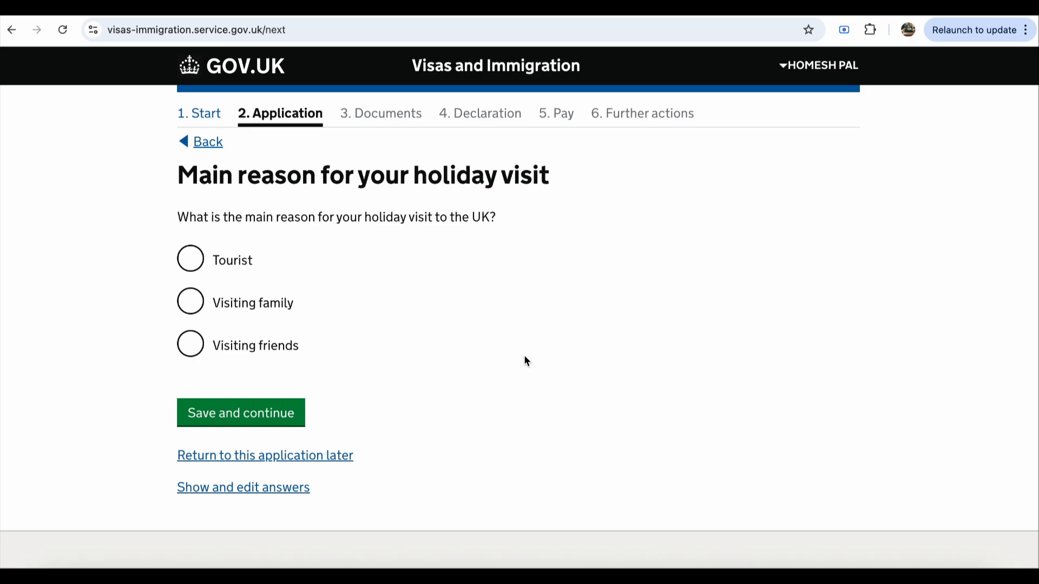
{"action": "left_click", "coordinate": [193, 263]}
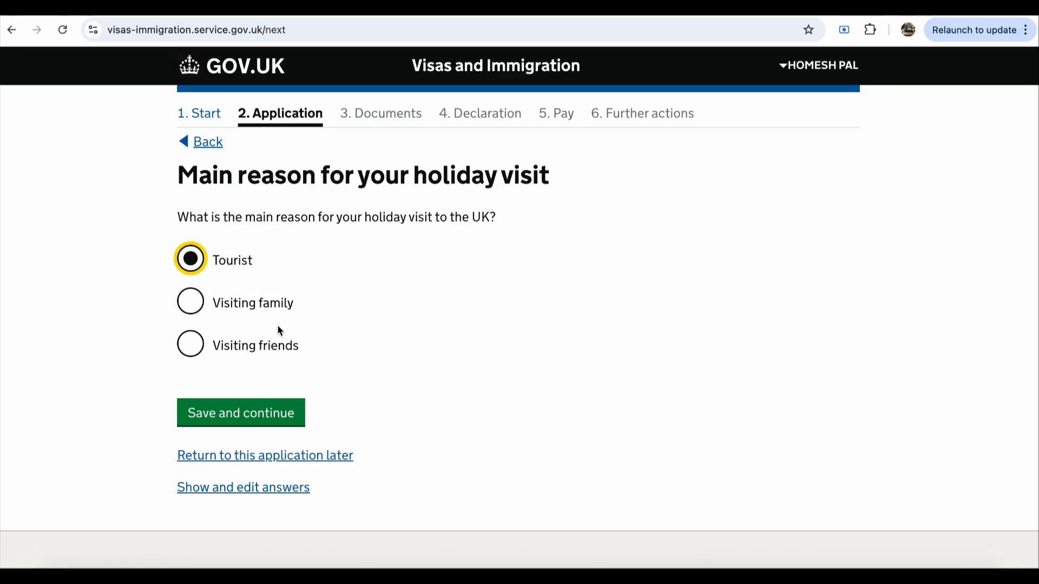
{"action": "left_click", "coordinate": [254, 423]}
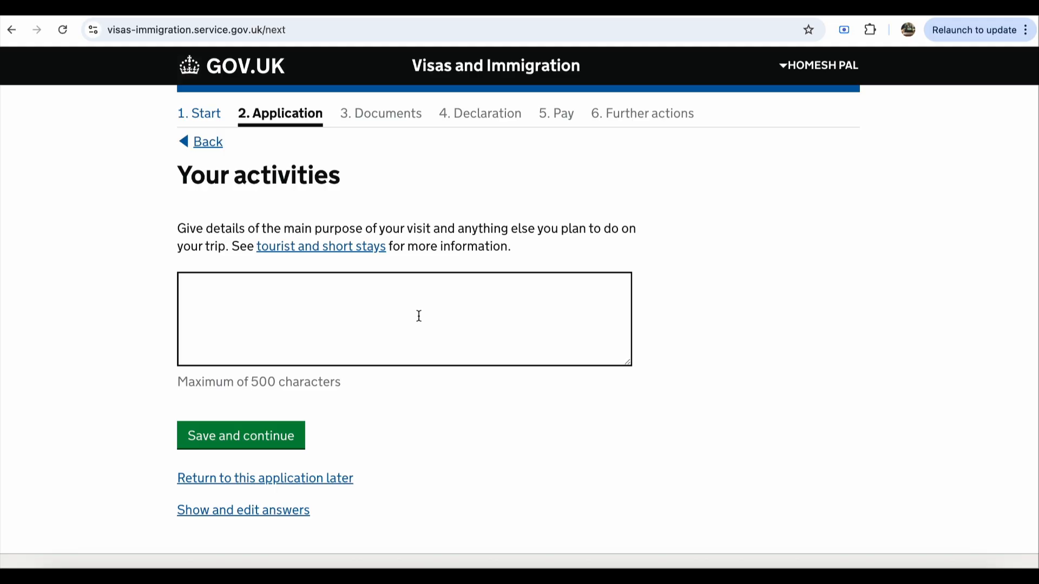
Step: Write 'Lorem ipsum details goes here.' in the activities box, correcting typos along the way
{"action": "left_click", "coordinate": [393, 330]}
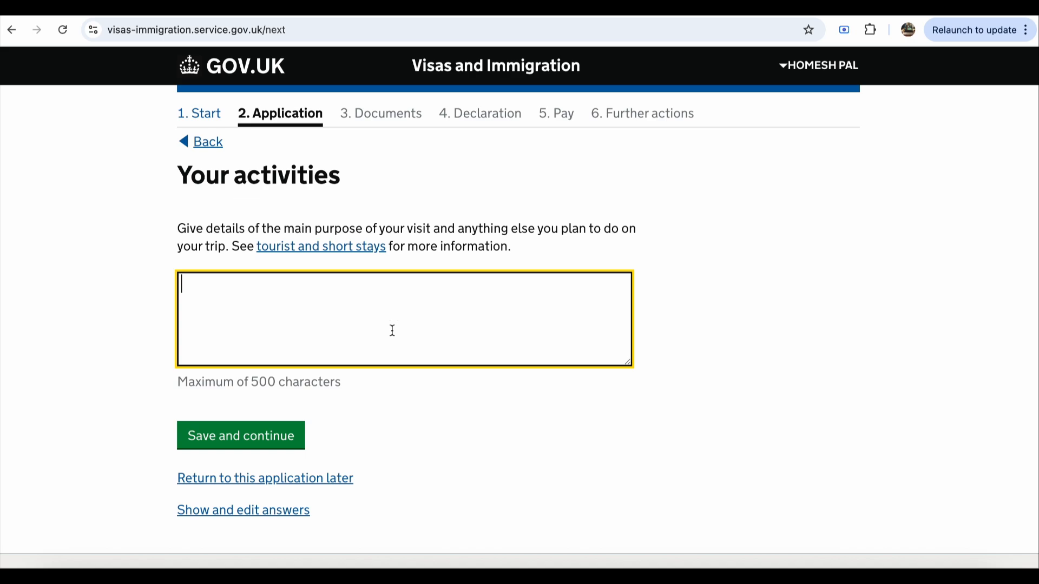
{"action": "type", "text": "Lorem ip"}
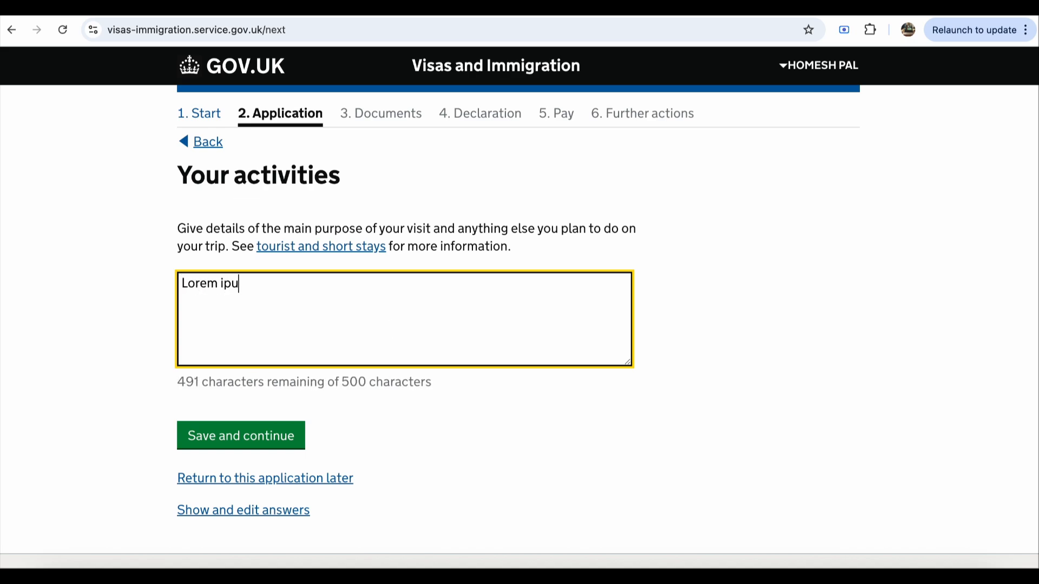
{"action": "type", "text": "sum gq"}
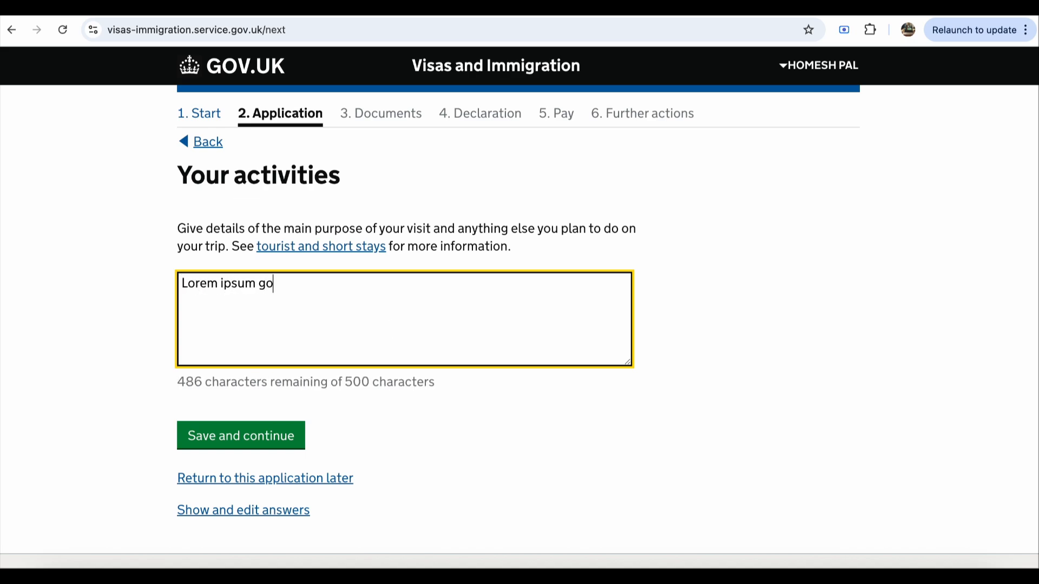
{"action": "key", "text": "BackSpace"}
{"action": "key", "text": "BackSpace"}
{"action": "type", "text": "details goes"}
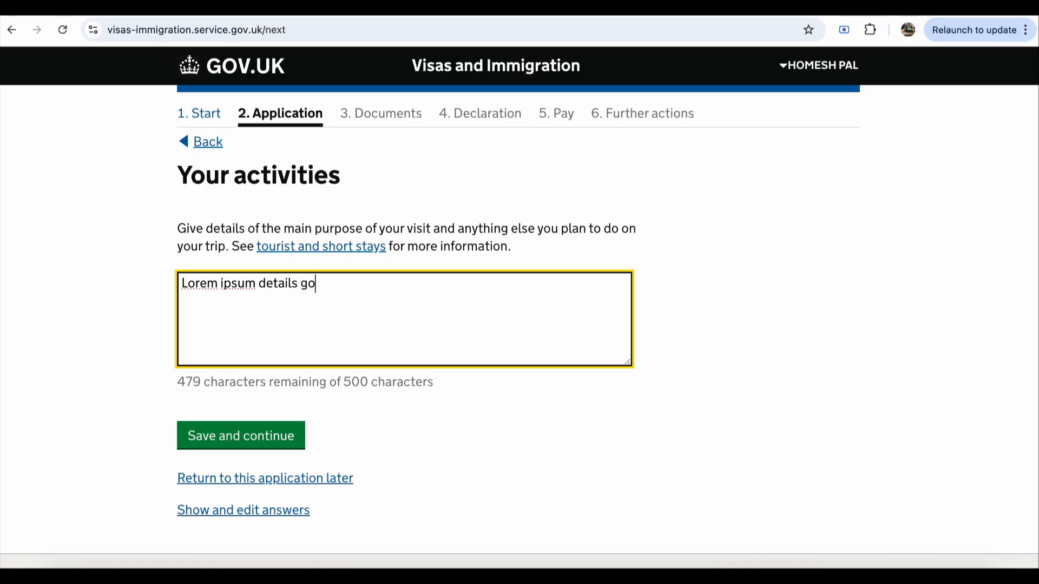
{"action": "type", "text": " here,"}
{"action": "key", "text": "BackSpace"}
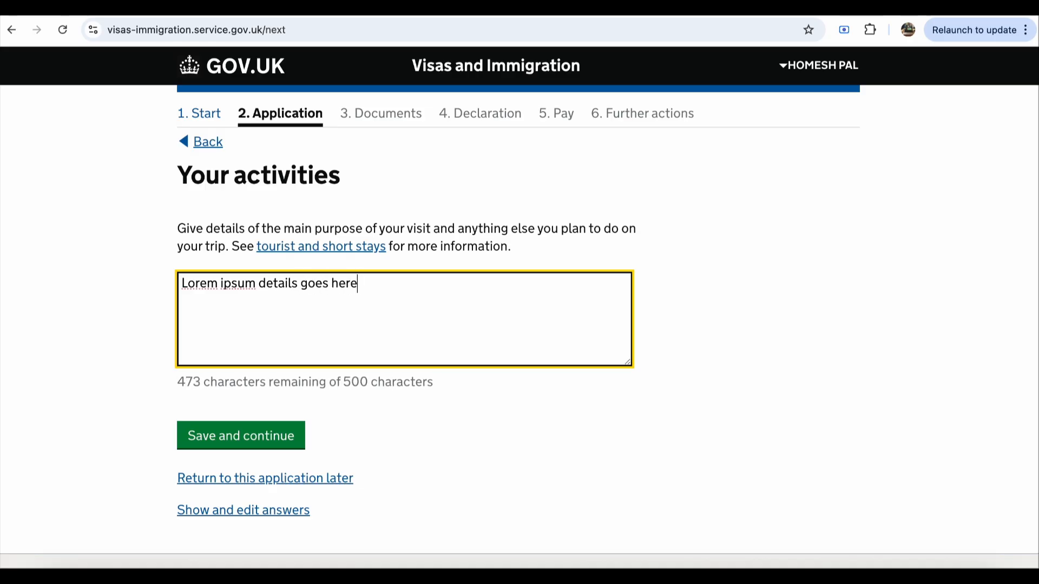
{"action": "type", "text": "."}
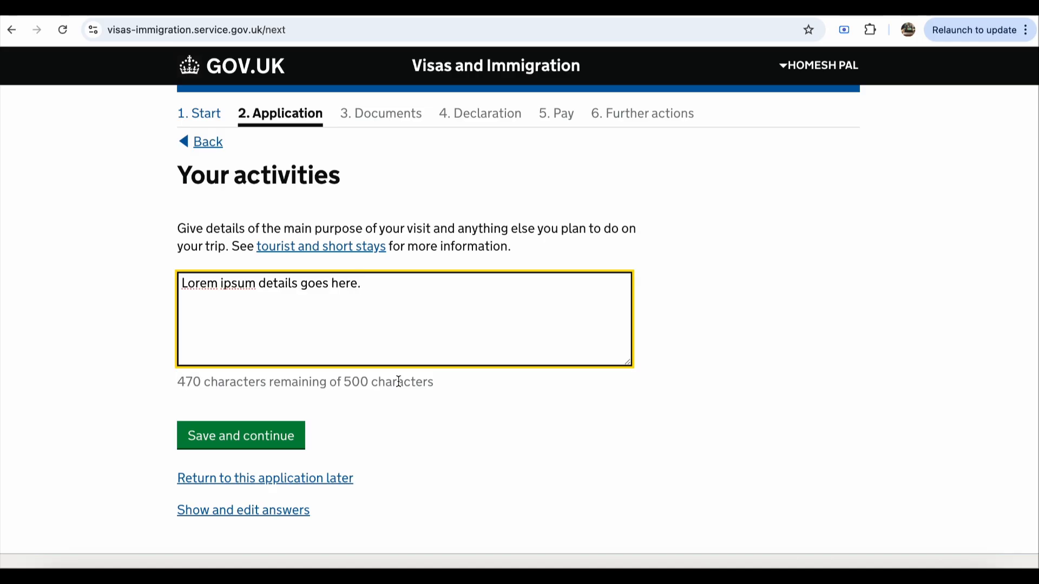
{"action": "type", "text": " ite"}
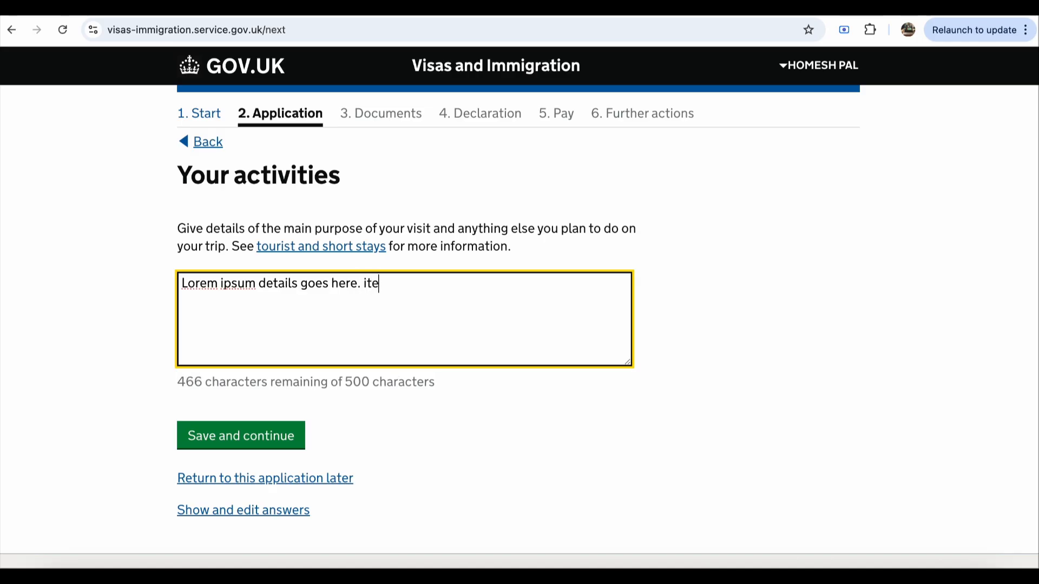
{"action": "type", "text": "nary"}
{"action": "key", "text": "BackSpace"}
{"action": "key", "text": "BackSpace"}
{"action": "key", "text": "BackSpace"}
{"action": "key", "text": "BackSpace"}
{"action": "key", "text": "BackSpace"}
{"action": "key", "text": "BackSpace"}
{"action": "key", "text": "BackSpace"}
Step: Save the activities, then answer No to having financial dependants and continue
{"action": "left_click", "coordinate": [283, 435]}
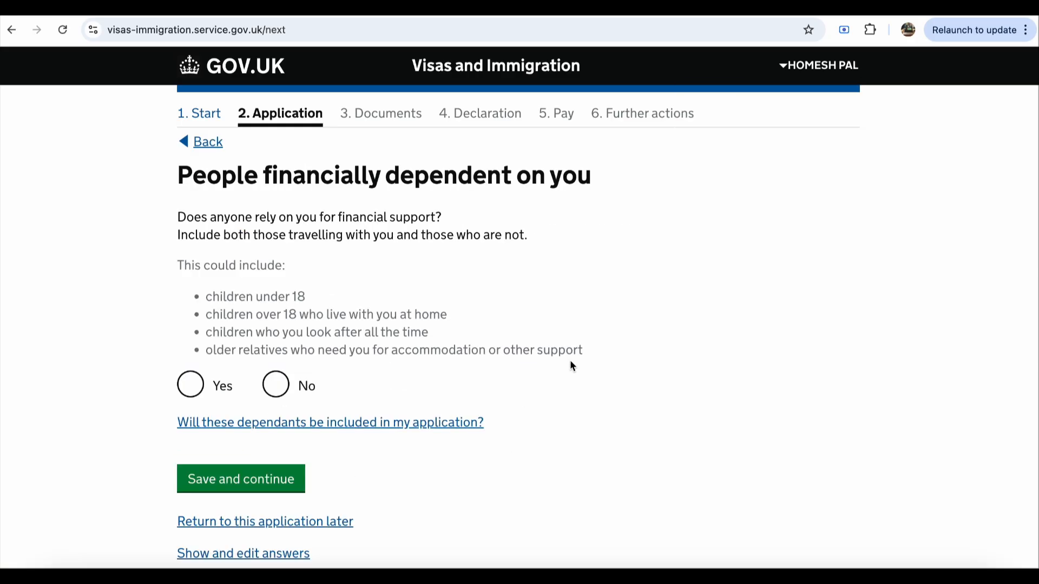
{"action": "scroll", "coordinate": [571, 366], "scroll_direction": "down", "scroll_amount": 2}
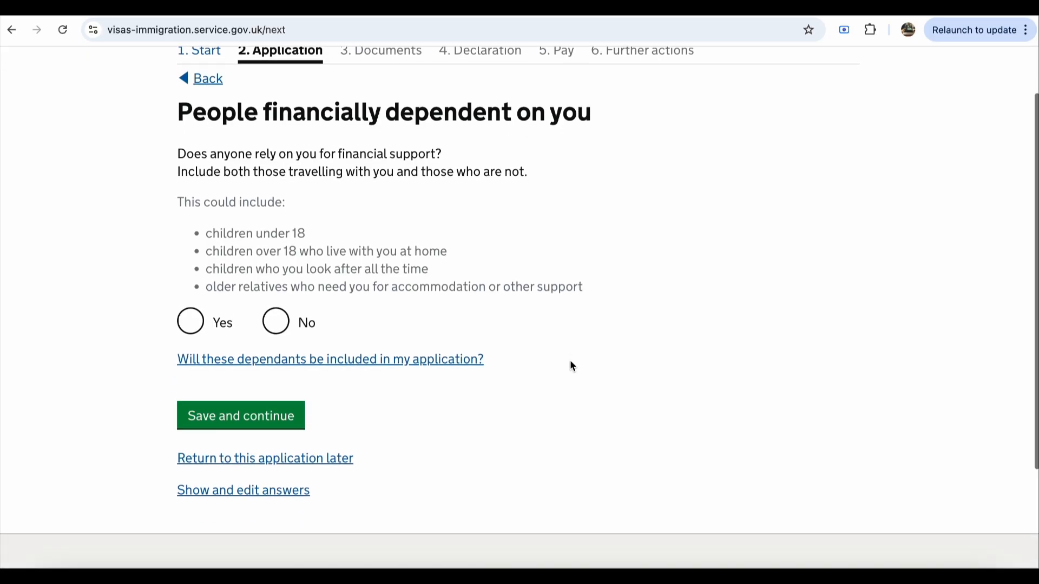
{"action": "scroll", "coordinate": [571, 367], "scroll_direction": "down", "scroll_amount": 1}
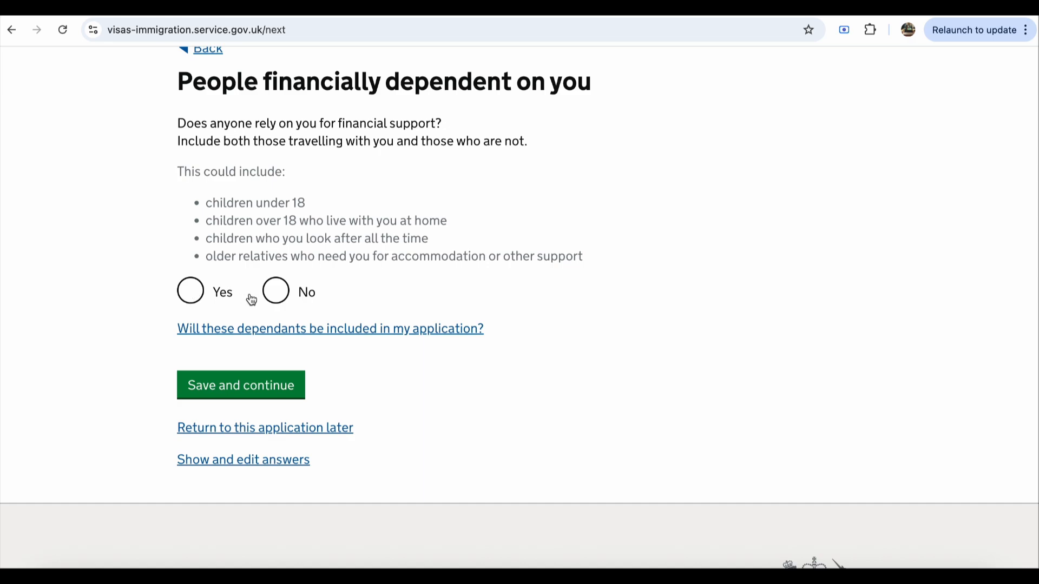
{"action": "left_click", "coordinate": [276, 292]}
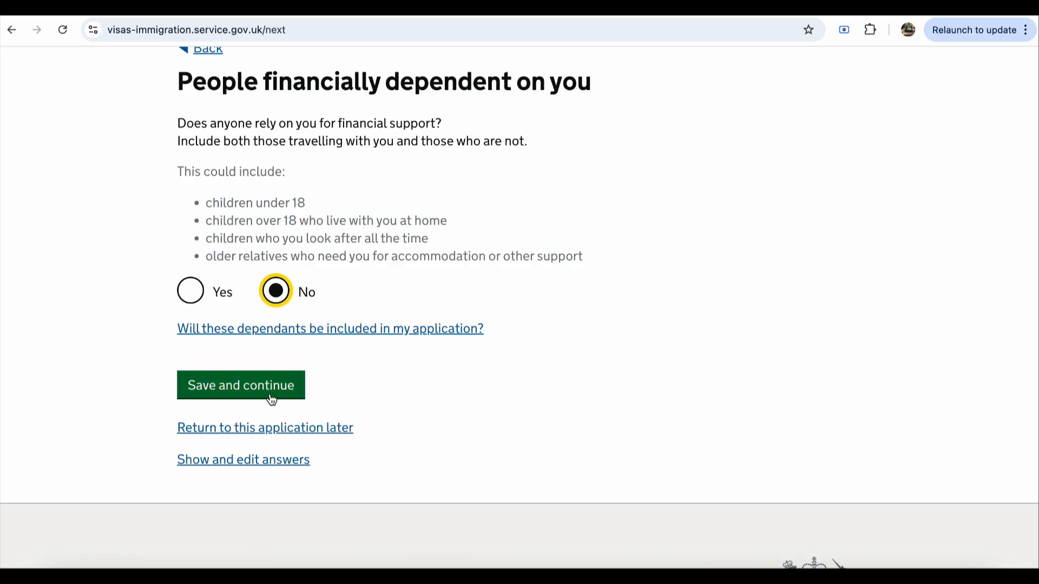
{"action": "scroll", "coordinate": [389, 423], "scroll_direction": "up", "scroll_amount": 2}
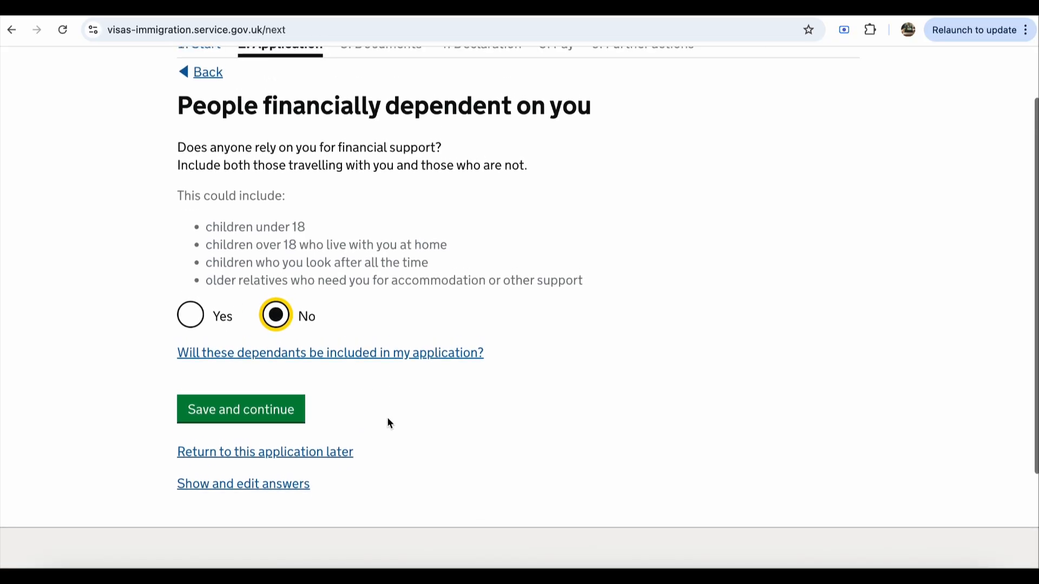
{"action": "left_click", "coordinate": [250, 417]}
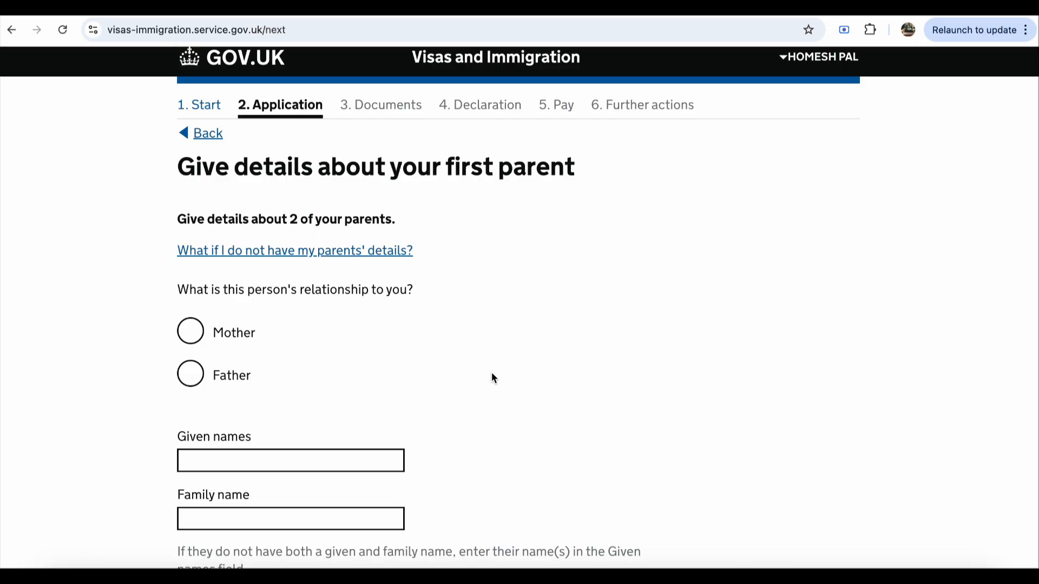
Step: Mark the first parent as Mother and enter her given and family names
{"action": "scroll", "coordinate": [491, 373], "scroll_direction": "down", "scroll_amount": 2}
{"action": "left_click", "coordinate": [191, 265]}
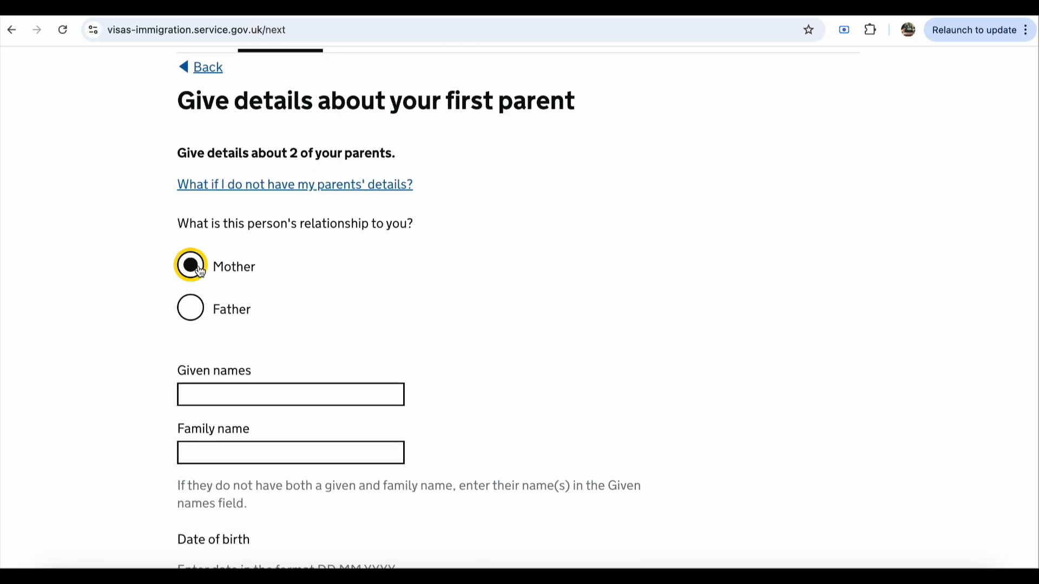
{"action": "left_click", "coordinate": [196, 308]}
{"action": "left_click", "coordinate": [191, 266]}
{"action": "left_click", "coordinate": [234, 397]}
{"action": "left_click", "coordinate": [280, 433]}
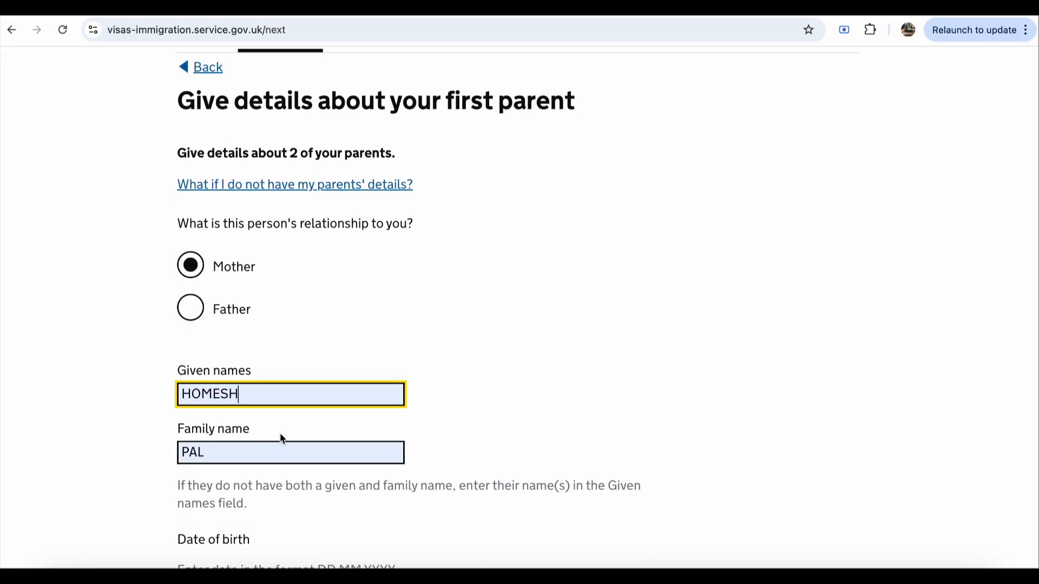
{"action": "double_click", "coordinate": [271, 401]}
{"action": "type", "text": "Mother"}
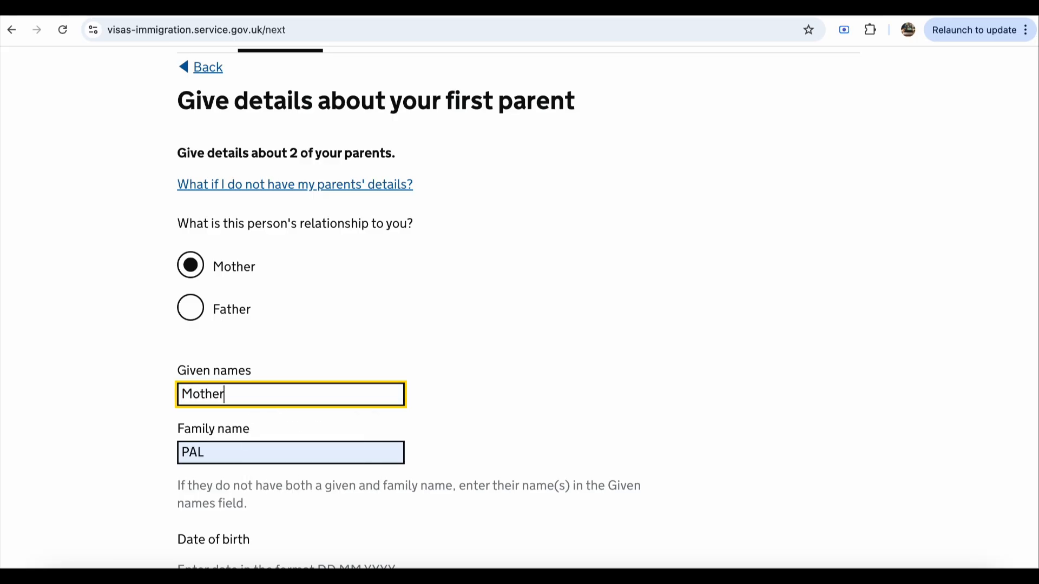
{"action": "key", "text": "Tab"}
{"action": "key", "text": "BackSpace"}
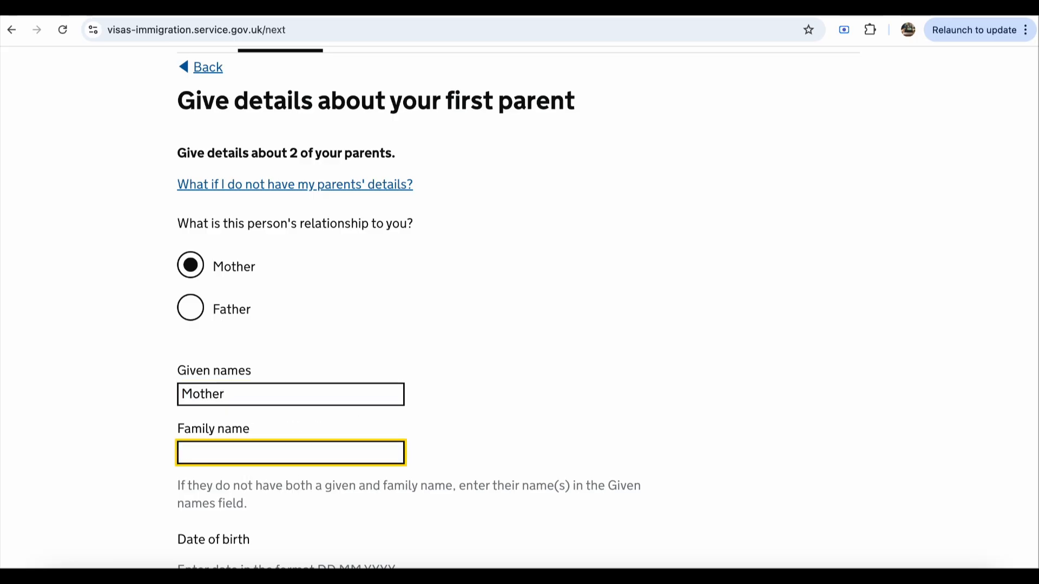
{"action": "type", "text": "Thakur"}
{"action": "key", "text": "Tab"}
{"action": "scroll", "coordinate": [125, 391], "scroll_direction": "down", "scroll_amount": 1}
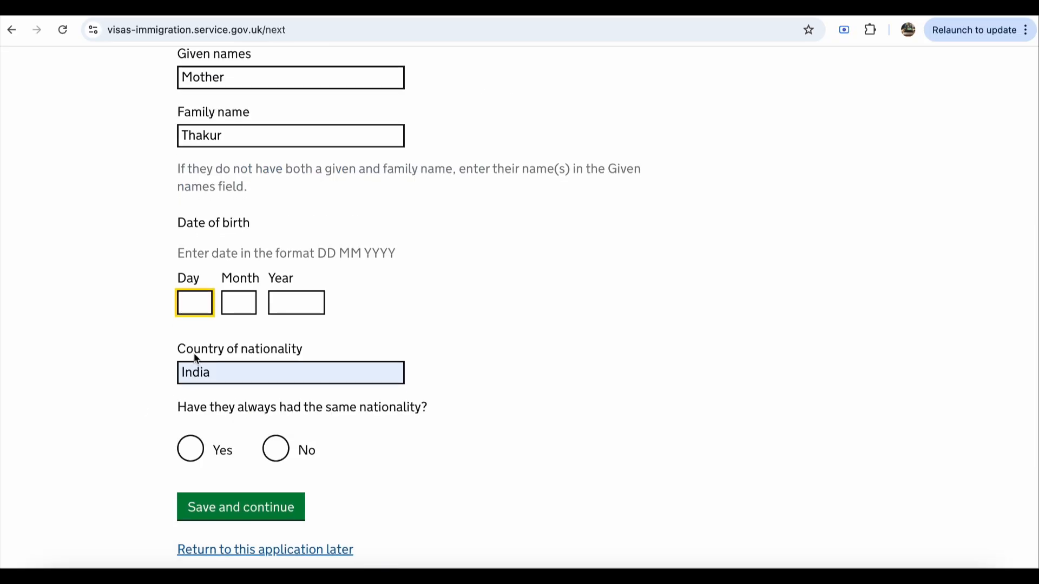
{"action": "type", "text": "11"}
{"action": "left_click", "coordinate": [228, 298]}
{"action": "type", "text": "11"}
{"action": "left_click", "coordinate": [309, 312]}
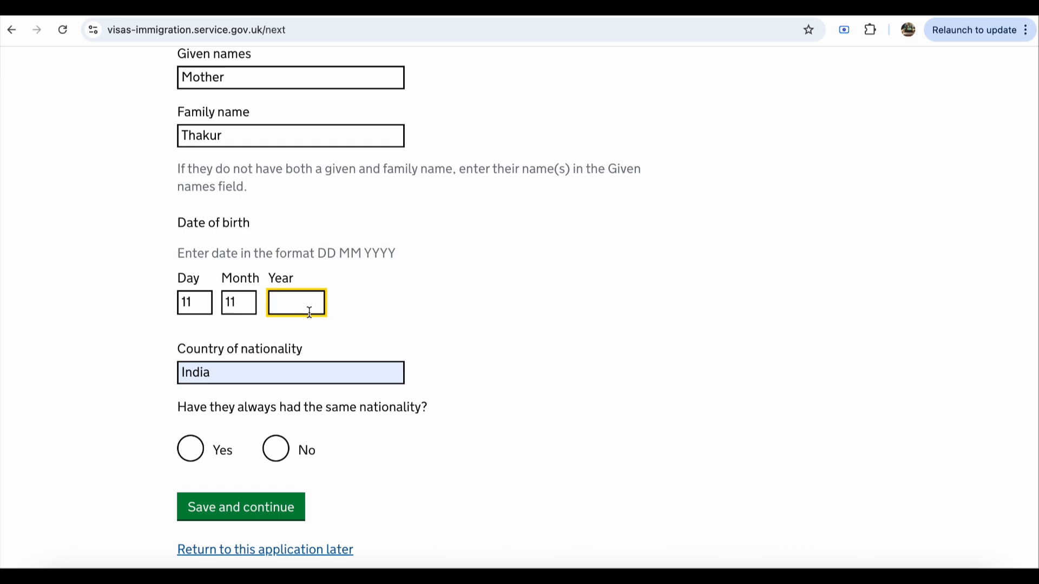
{"action": "type", "text": "19"}
{"action": "type", "text": "11"}
{"action": "key", "text": "BackSpace"}
{"action": "key", "text": "BackSpace"}
{"action": "type", "text": "50"}
{"action": "type", "text": "55"}
Step: Confirm the mother always held Indian nationality and save her details
{"action": "scroll", "coordinate": [319, 442], "scroll_direction": "down", "scroll_amount": 2}
{"action": "scroll", "coordinate": [318, 443], "scroll_direction": "down", "scroll_amount": 3}
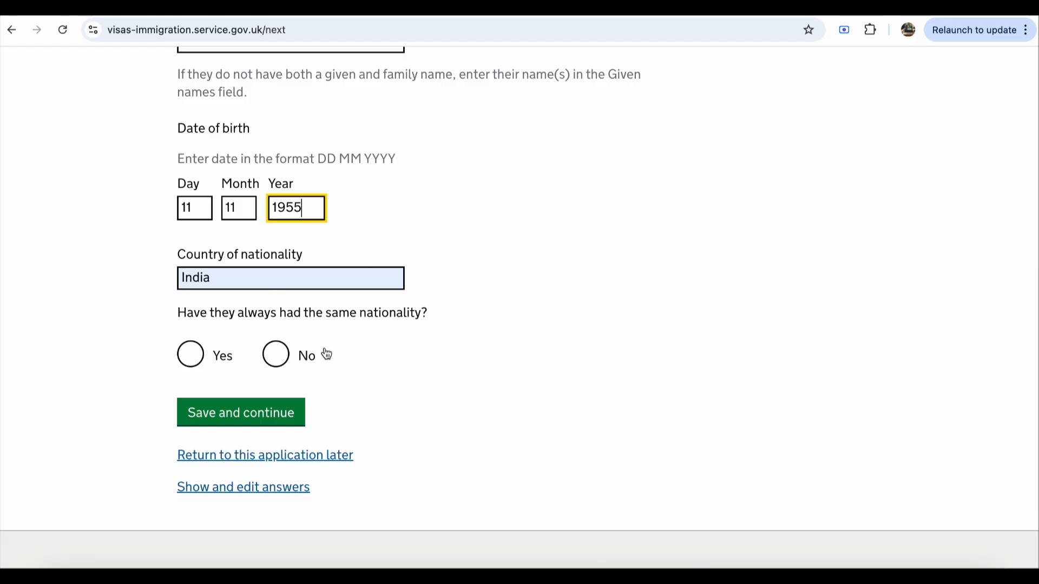
{"action": "left_click", "coordinate": [206, 361]}
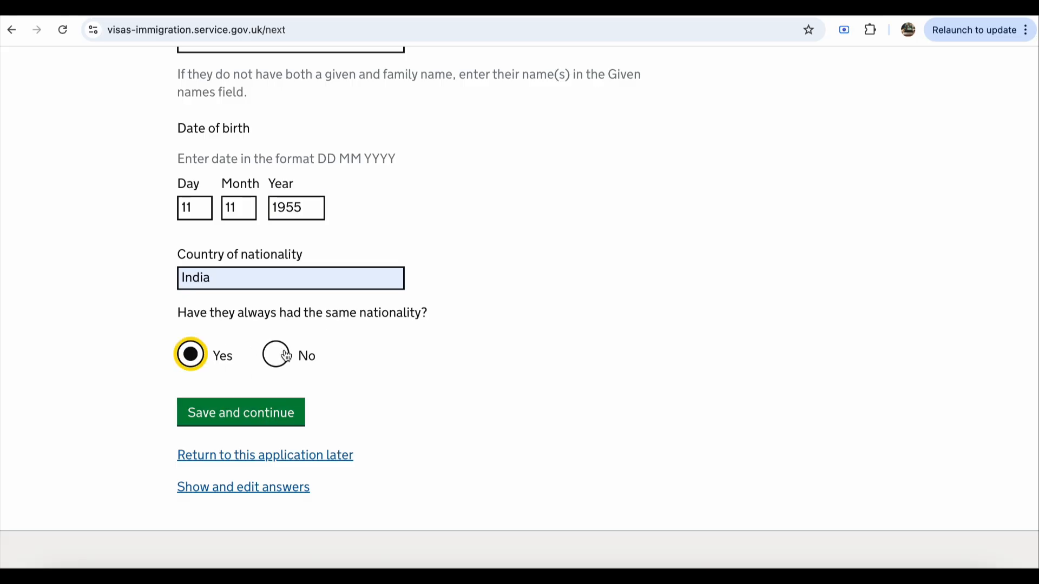
{"action": "left_click", "coordinate": [270, 422]}
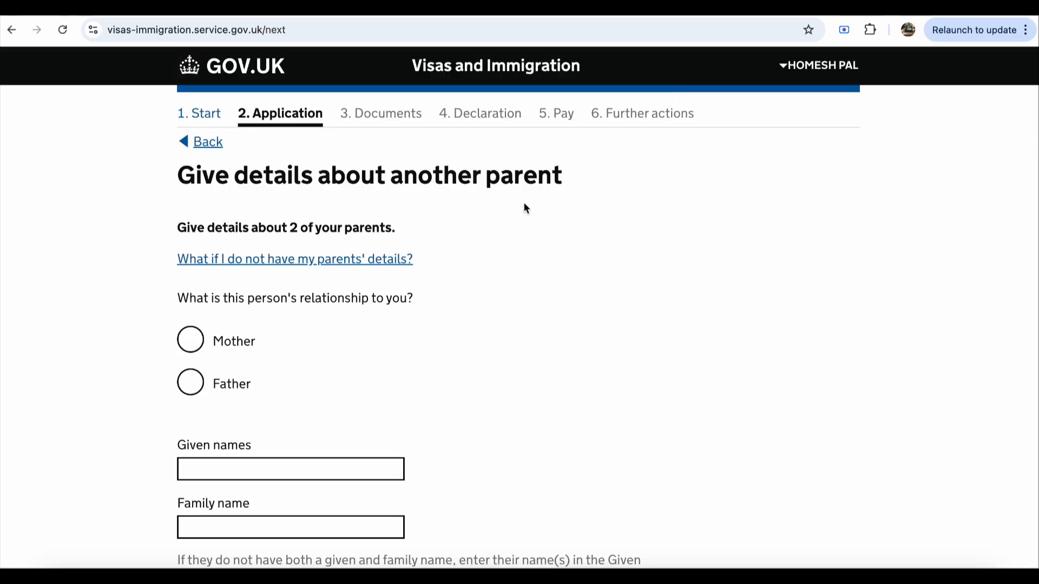
Step: Mark the second parent as Father with given names 'Father' and family name 'Name'
{"action": "left_click", "coordinate": [203, 393]}
{"action": "left_click", "coordinate": [291, 466]}
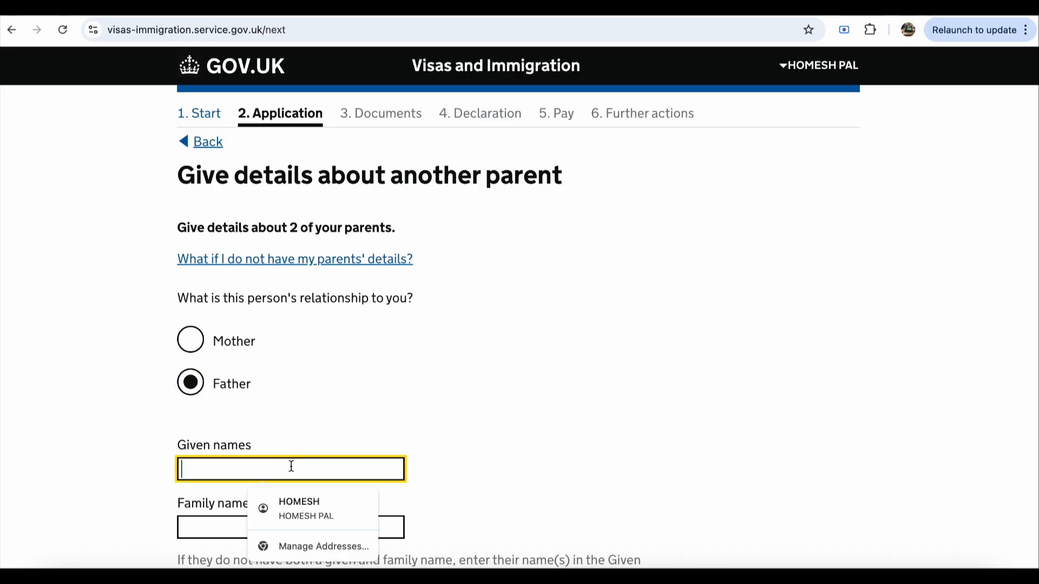
{"action": "type", "text": "FAt"}
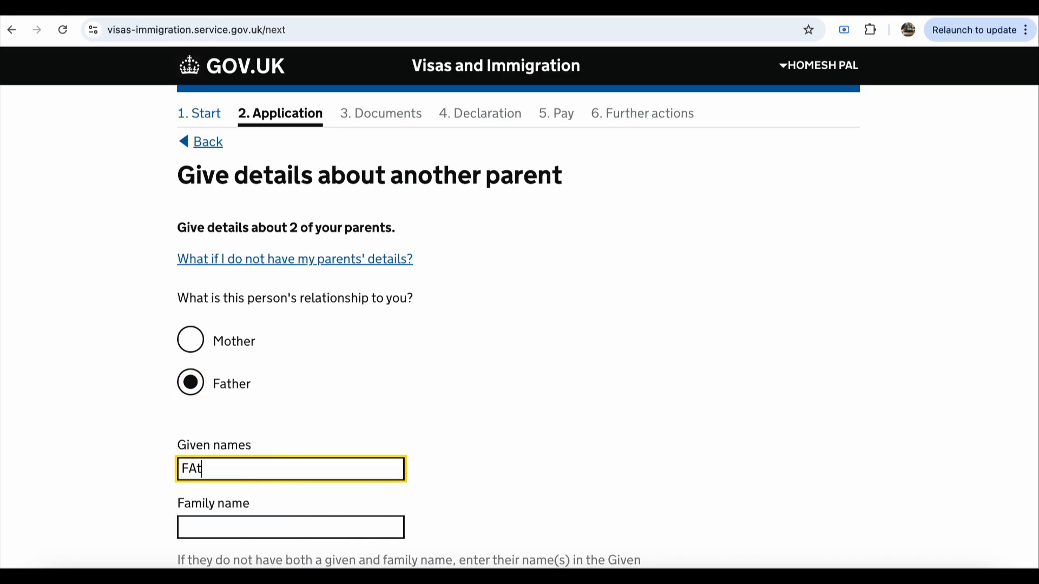
{"action": "key", "text": "BackSpace"}
{"action": "key", "text": "BackSpace"}
{"action": "type", "text": "ather"}
{"action": "key", "text": "Tab"}
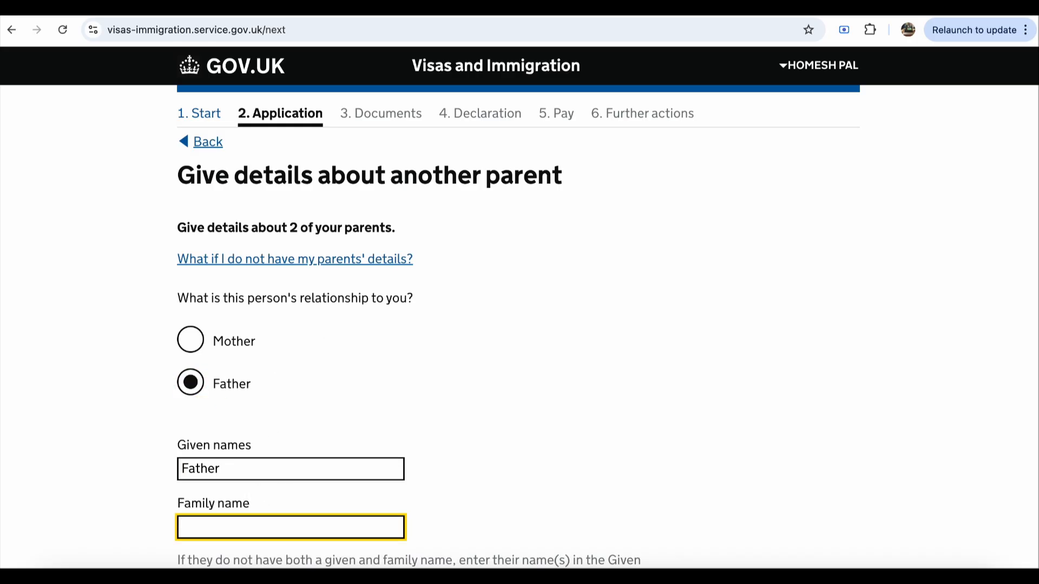
{"action": "type", "text": "Name"}
{"action": "scroll", "coordinate": [286, 424], "scroll_direction": "down", "scroll_amount": 5}
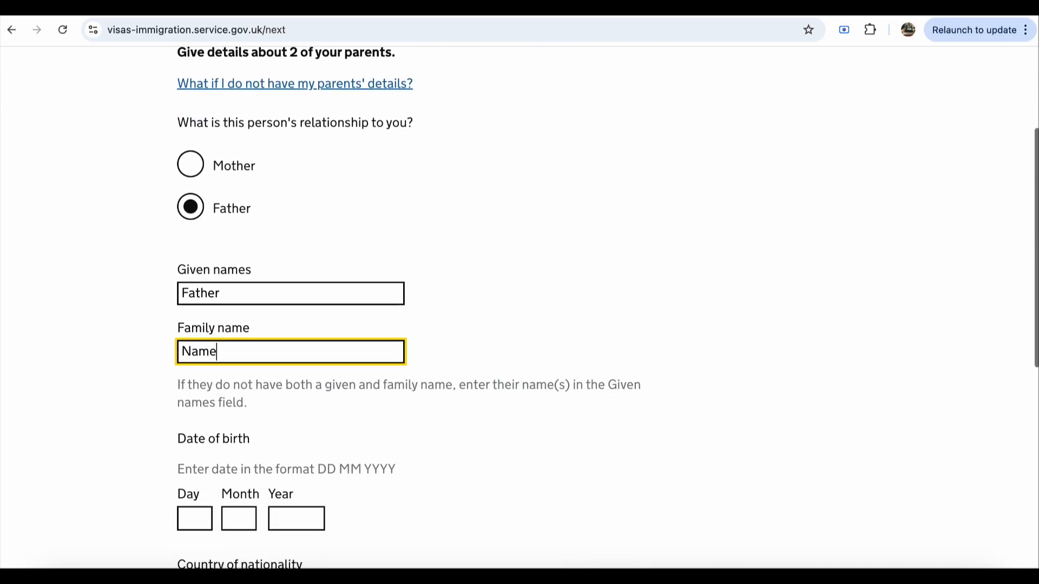
{"action": "left_click", "coordinate": [187, 463]}
{"action": "type", "text": "11"}
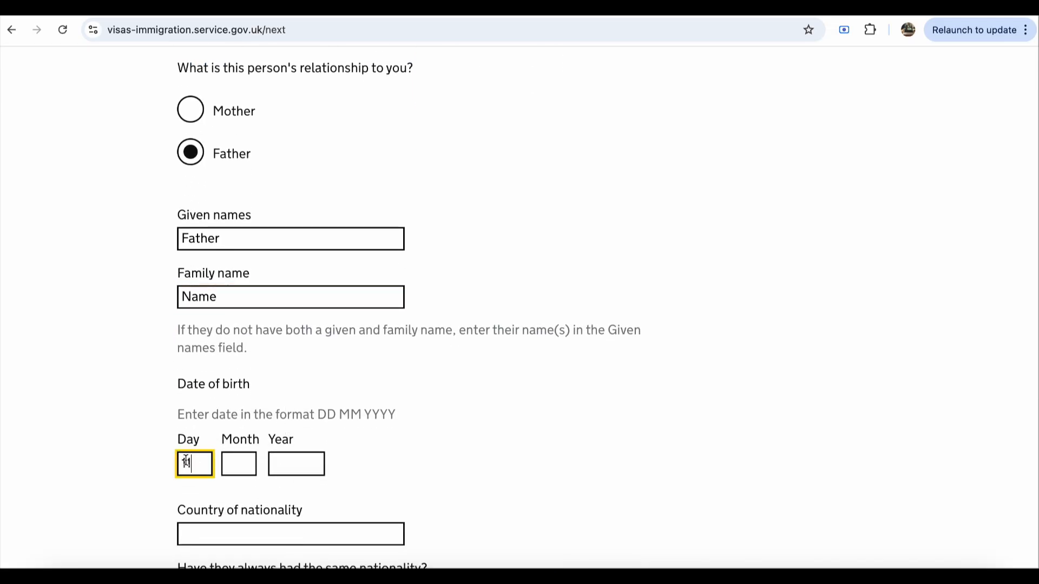
{"action": "left_click", "coordinate": [226, 463]}
{"action": "type", "text": "2"}
{"action": "left_click", "coordinate": [290, 464]}
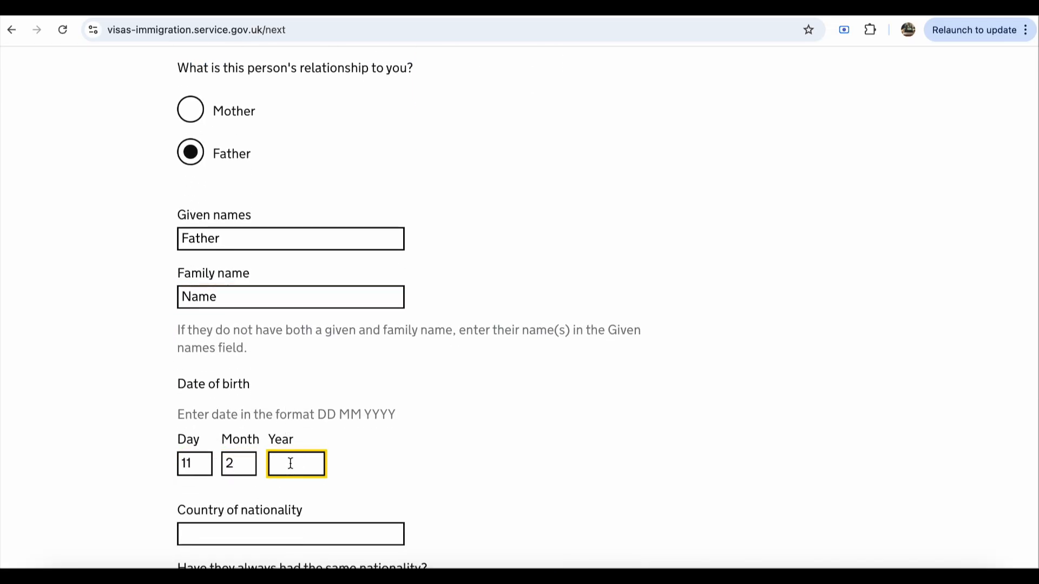
{"action": "type", "text": "1944"}
{"action": "scroll", "coordinate": [519, 303], "scroll_direction": "down", "scroll_amount": 1}
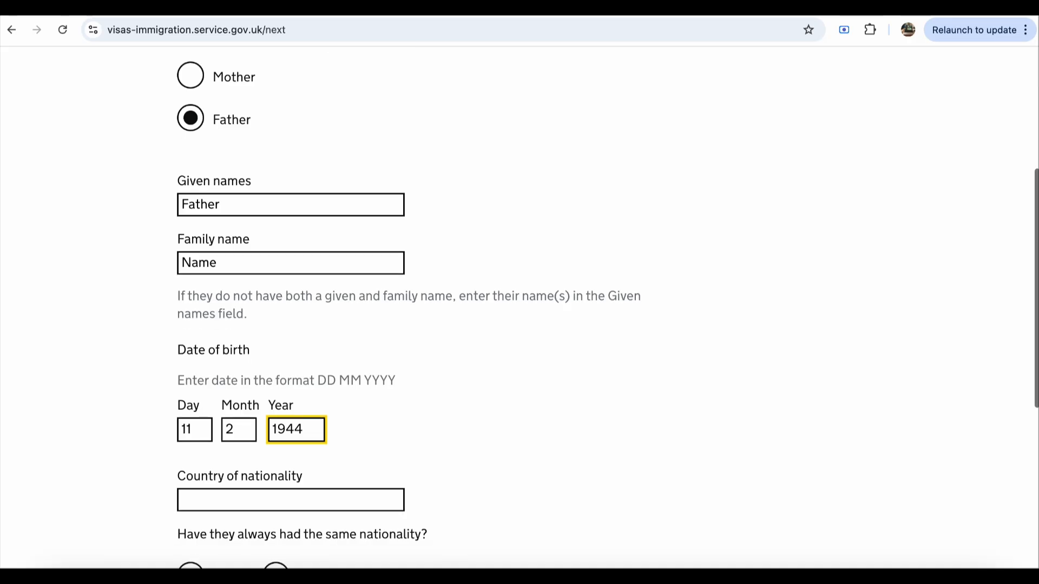
{"action": "key", "text": "BackSpace"}
{"action": "key", "text": "BackSpace"}
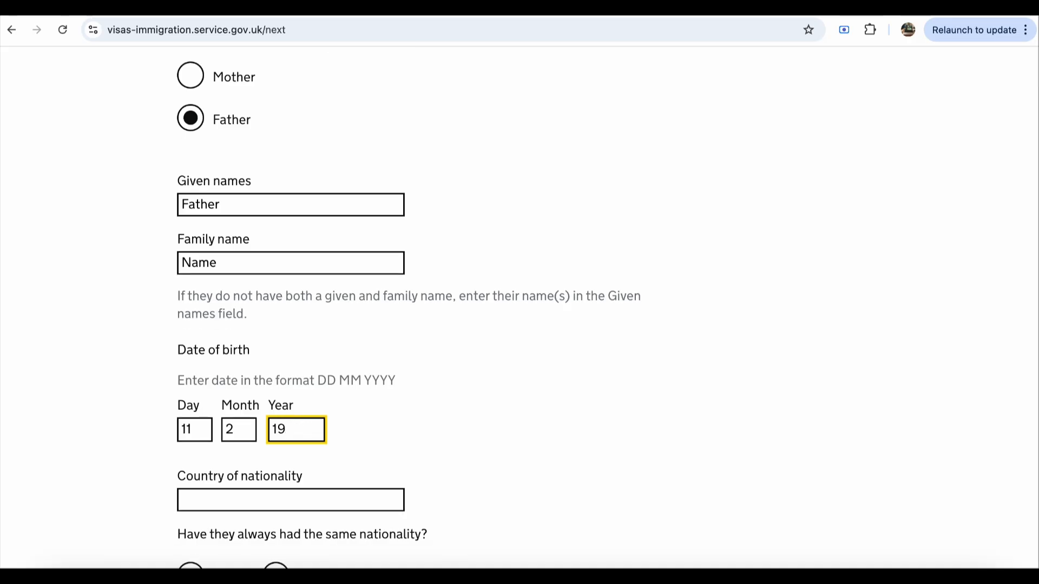
{"action": "type", "text": "50"}
Step: Set the father's nationality to India, confirm it never changed, and save
{"action": "left_click", "coordinate": [305, 506]}
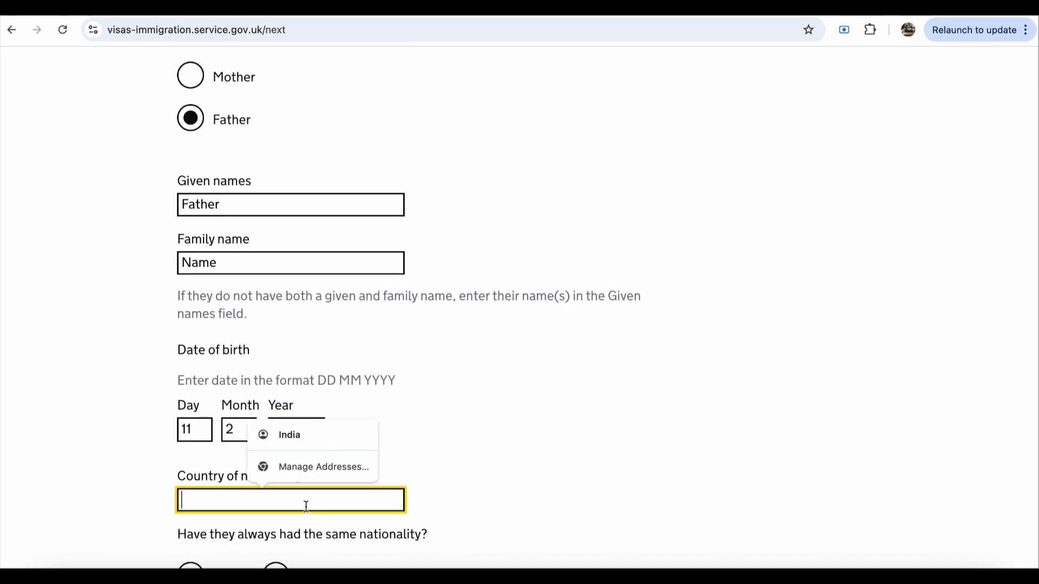
{"action": "left_click", "coordinate": [333, 444]}
{"action": "scroll", "coordinate": [336, 490], "scroll_direction": "down", "scroll_amount": 2}
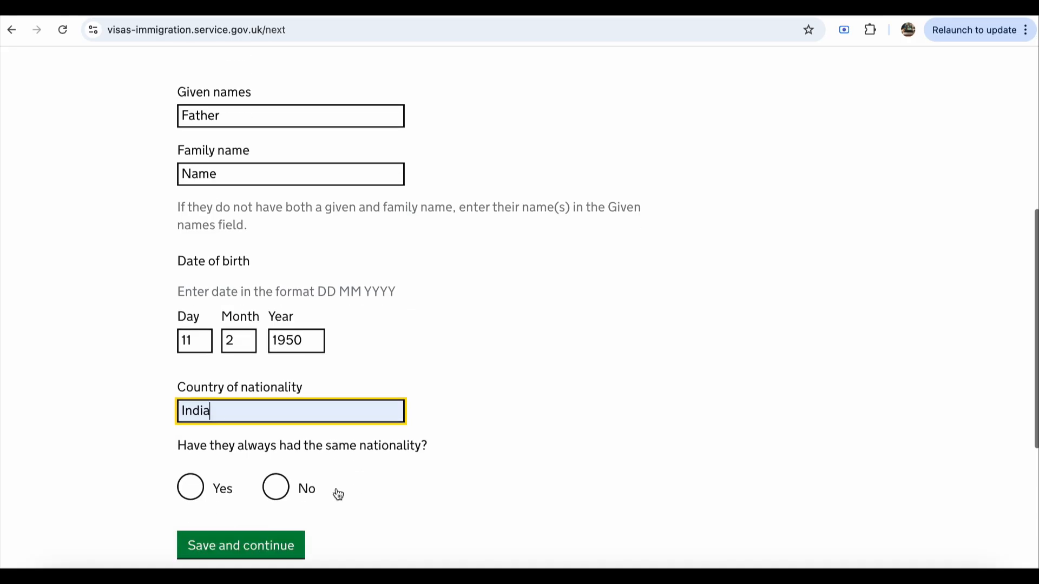
{"action": "scroll", "coordinate": [317, 466], "scroll_direction": "down", "scroll_amount": 1}
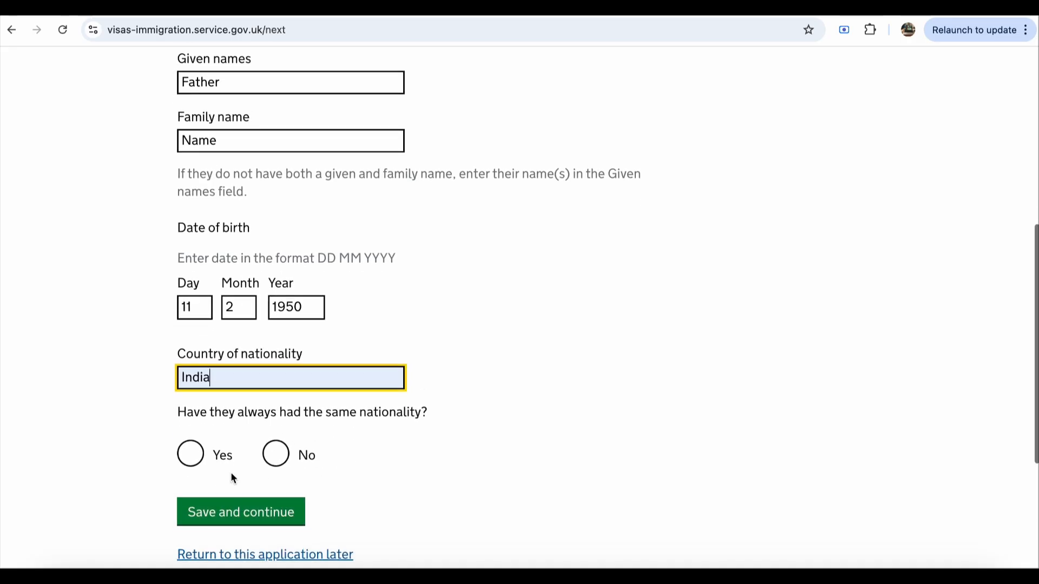
{"action": "left_click", "coordinate": [193, 465]}
{"action": "left_click", "coordinate": [214, 512]}
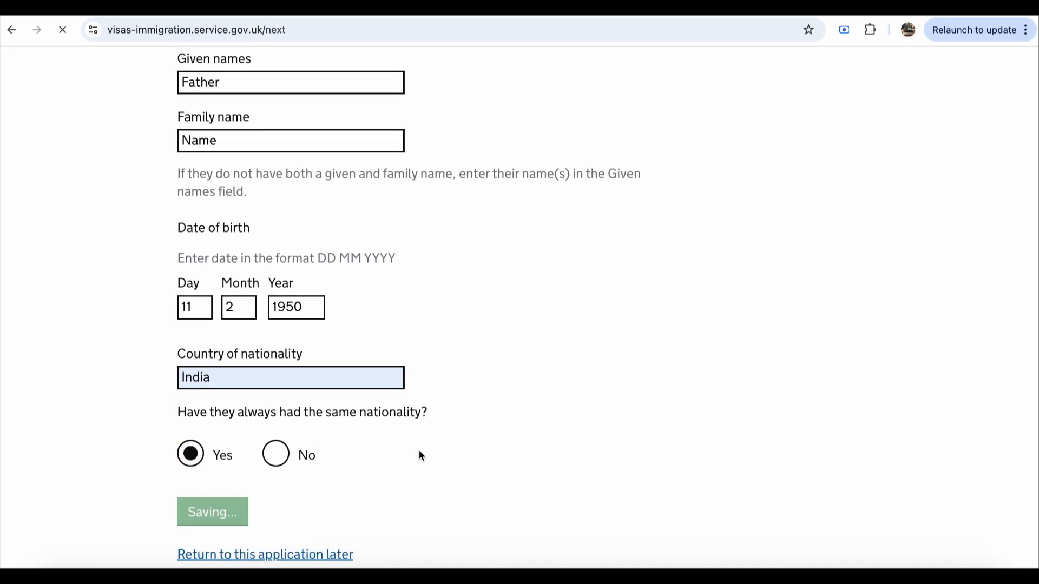
{"action": "scroll", "coordinate": [468, 450], "scroll_direction": "down", "scroll_amount": 1}
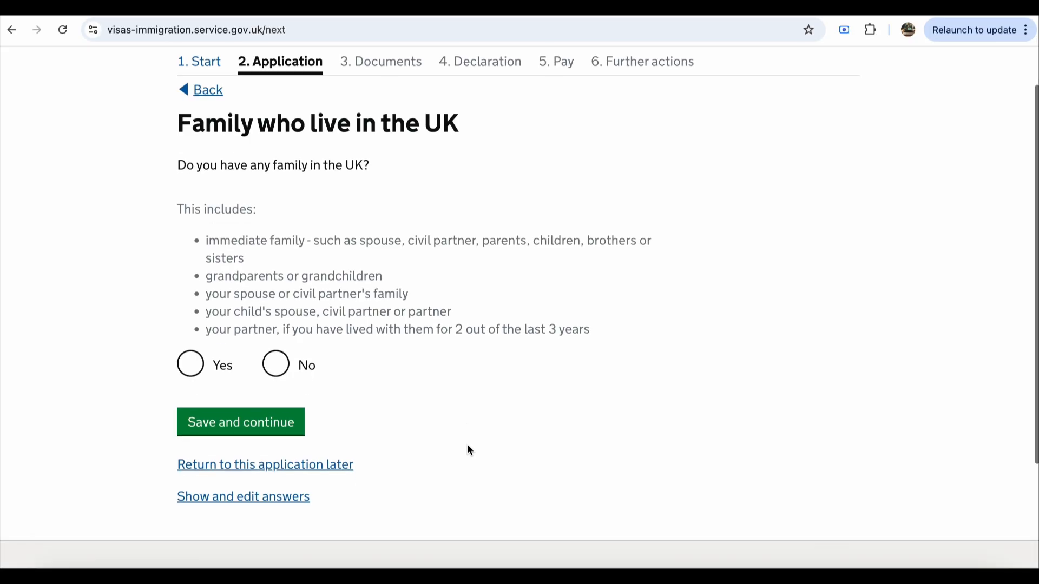
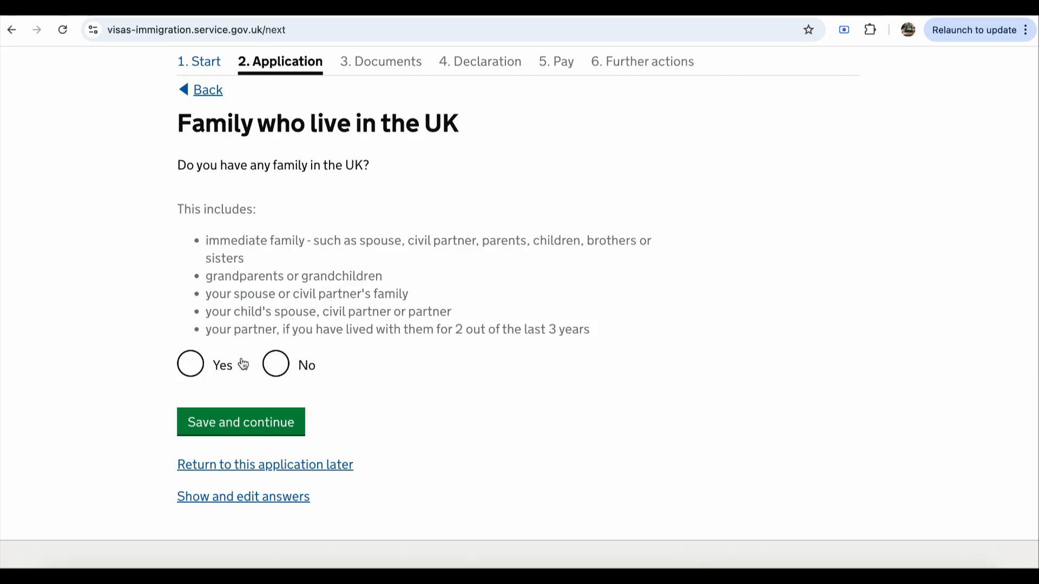
Step: Answer No to family in the UK, travelling in an organised group, and travelling with another person
{"action": "left_click", "coordinate": [282, 370]}
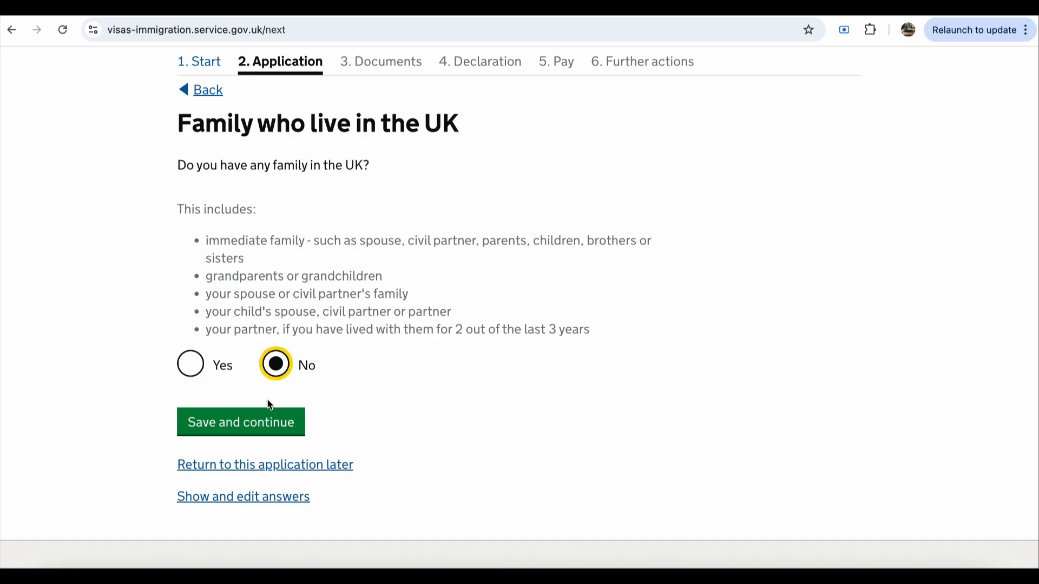
{"action": "left_click", "coordinate": [260, 422]}
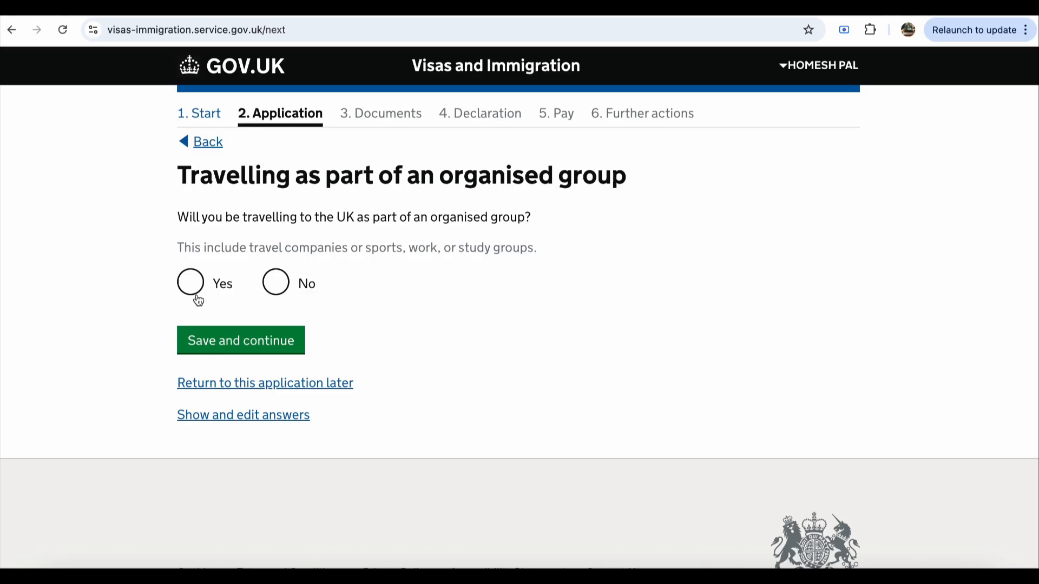
{"action": "left_click", "coordinate": [280, 291]}
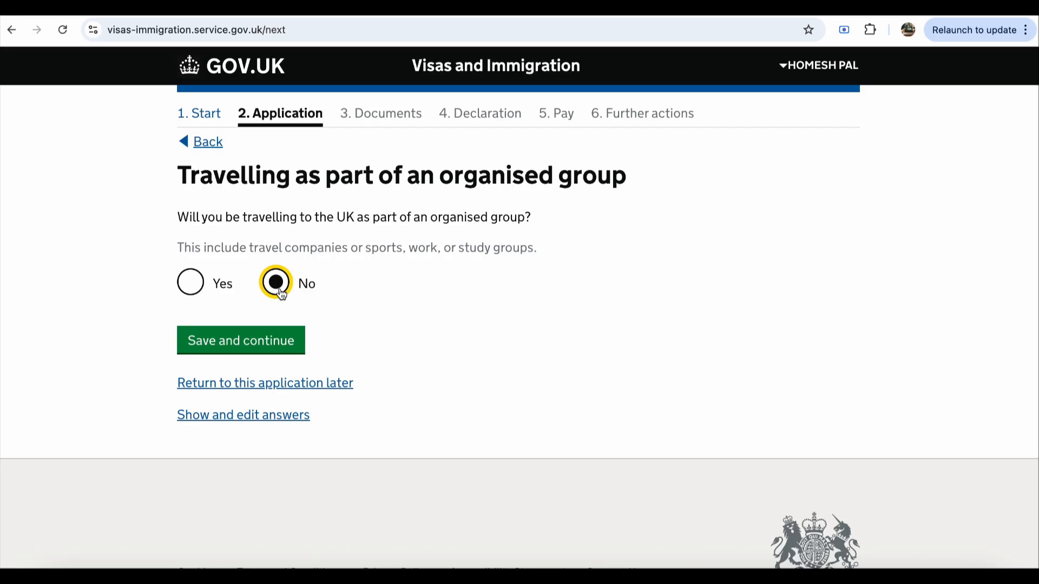
{"action": "left_click", "coordinate": [228, 353]}
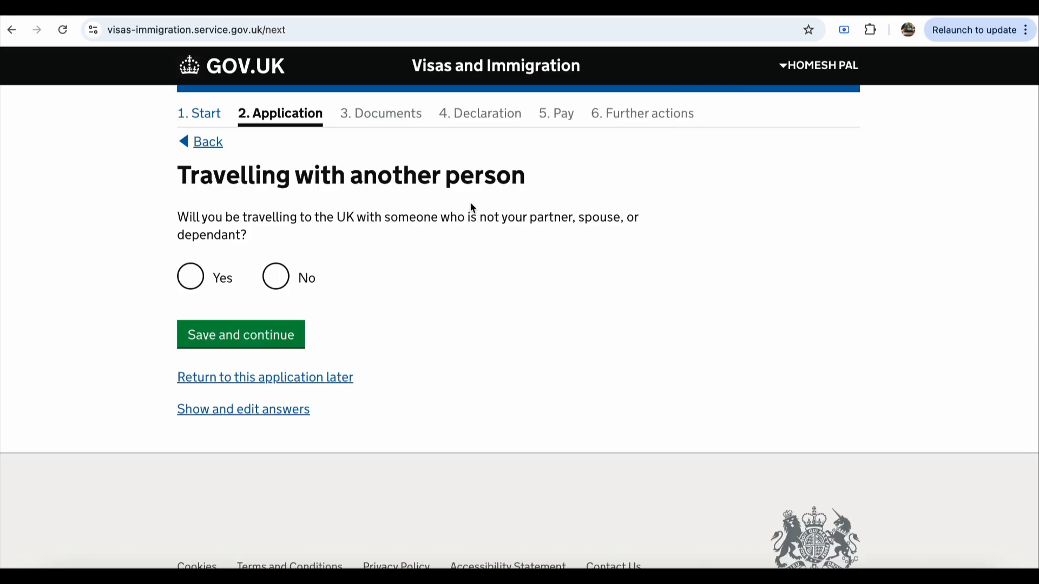
{"action": "left_click", "coordinate": [277, 281]}
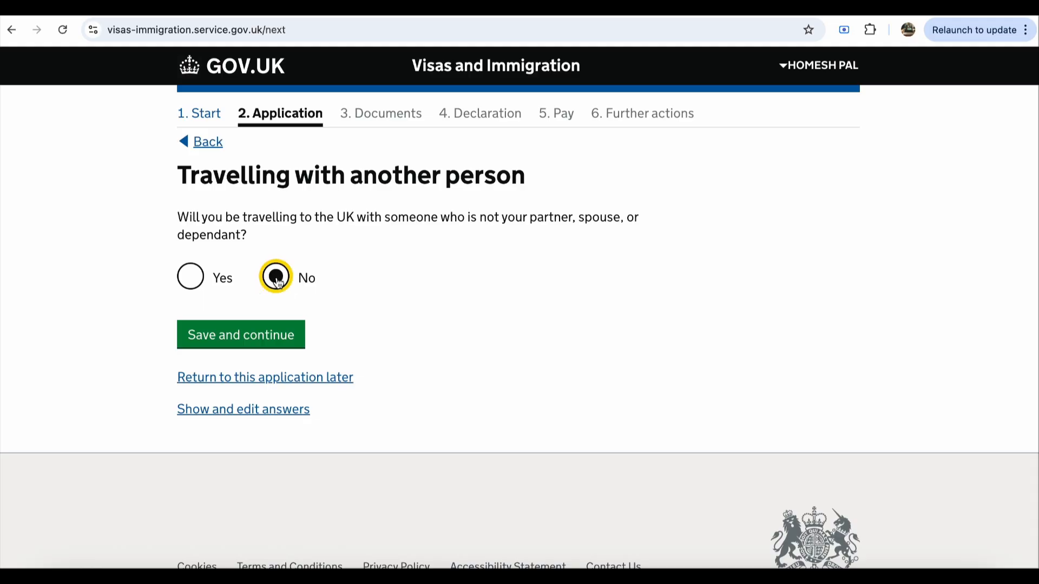
{"action": "left_click", "coordinate": [255, 344]}
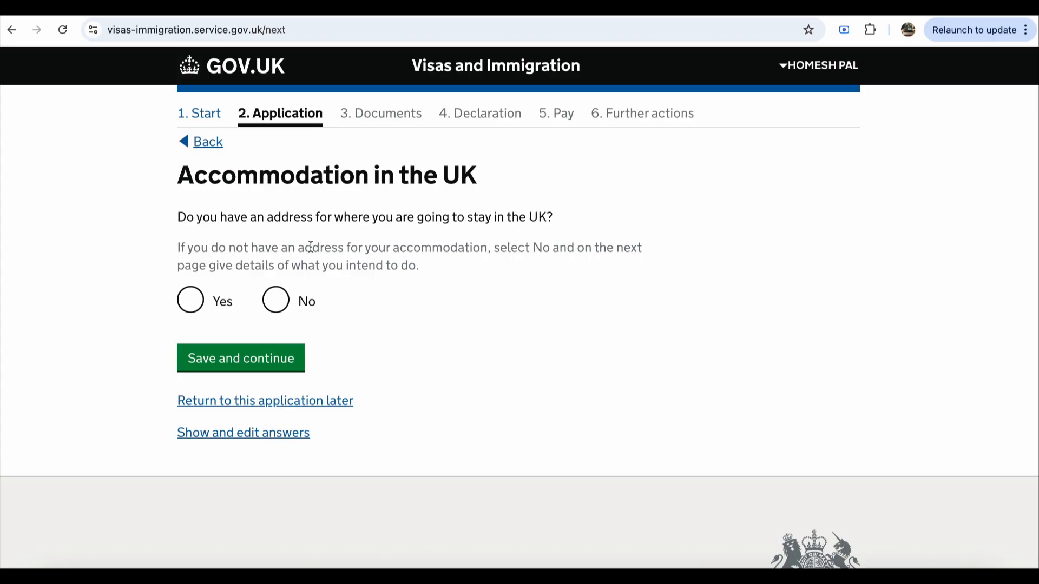
Step: Try answering Yes to a UK accommodation address with an autofilled address, then go back
{"action": "left_click", "coordinate": [197, 310]}
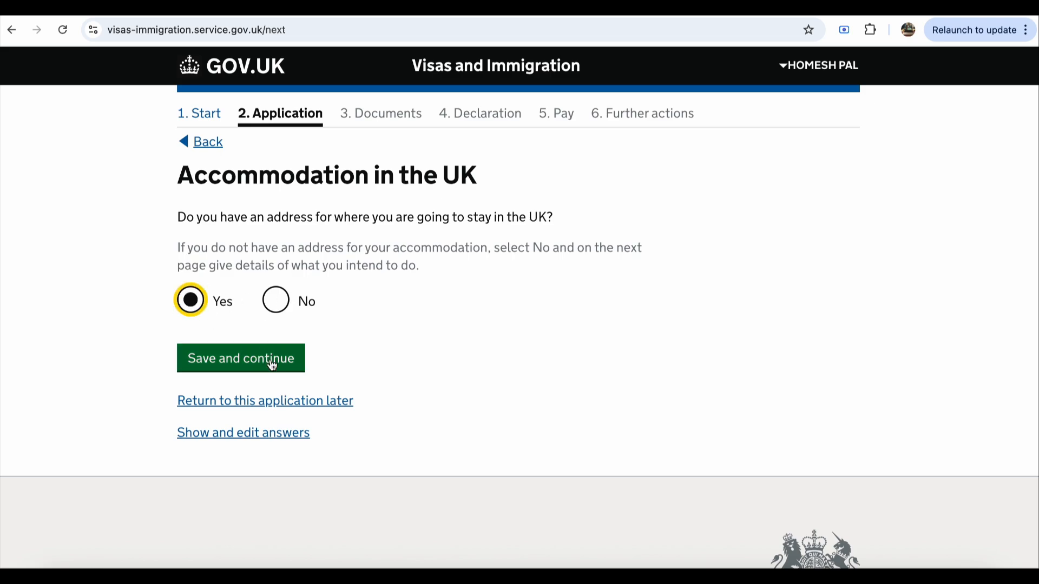
{"action": "left_click", "coordinate": [272, 365]}
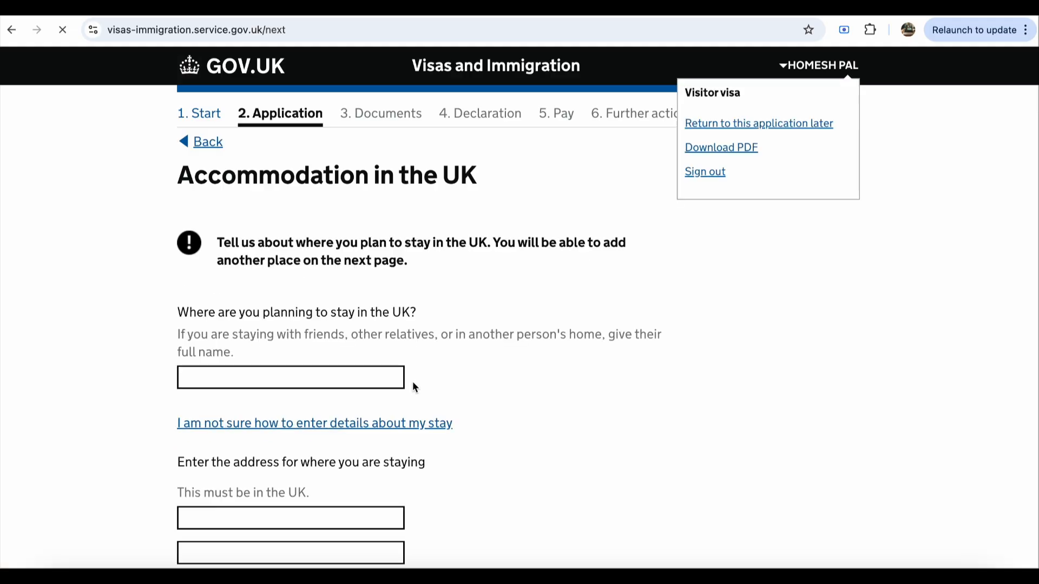
{"action": "left_click", "coordinate": [372, 382]}
{"action": "left_click", "coordinate": [368, 405]}
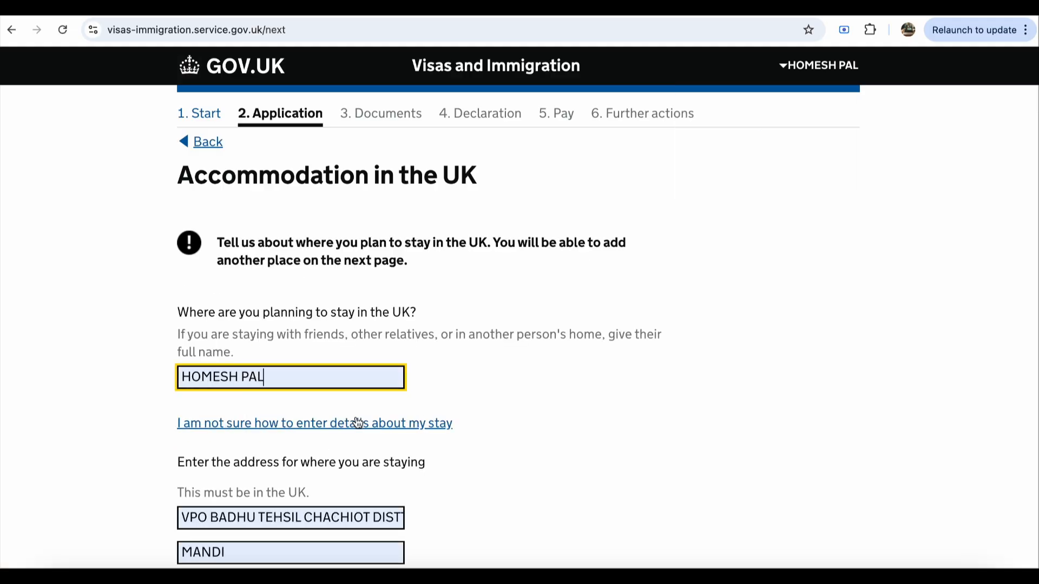
{"action": "scroll", "coordinate": [505, 417], "scroll_direction": "down", "scroll_amount": 7}
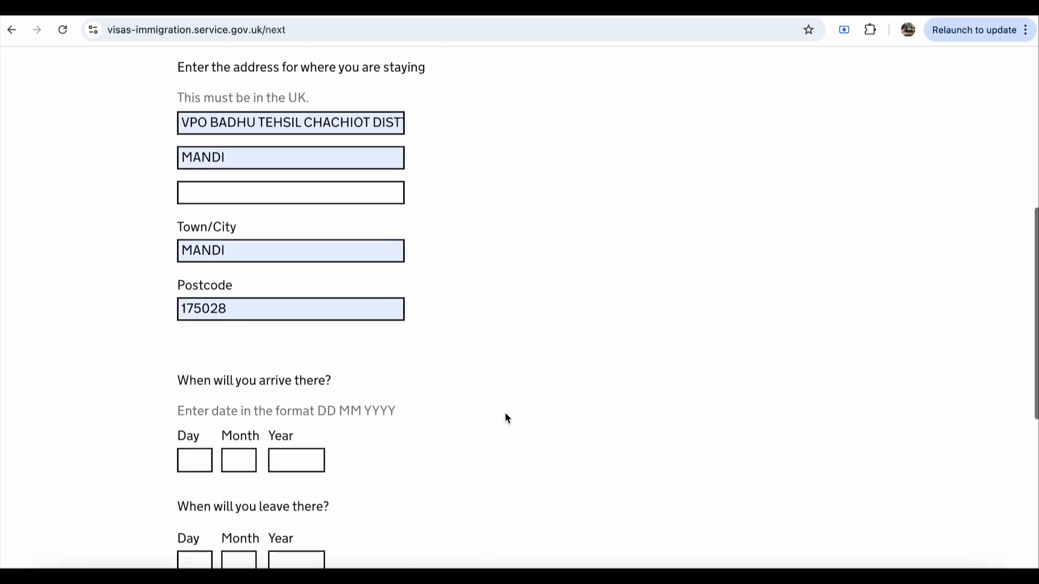
{"action": "scroll", "coordinate": [505, 417], "scroll_direction": "down", "scroll_amount": 2}
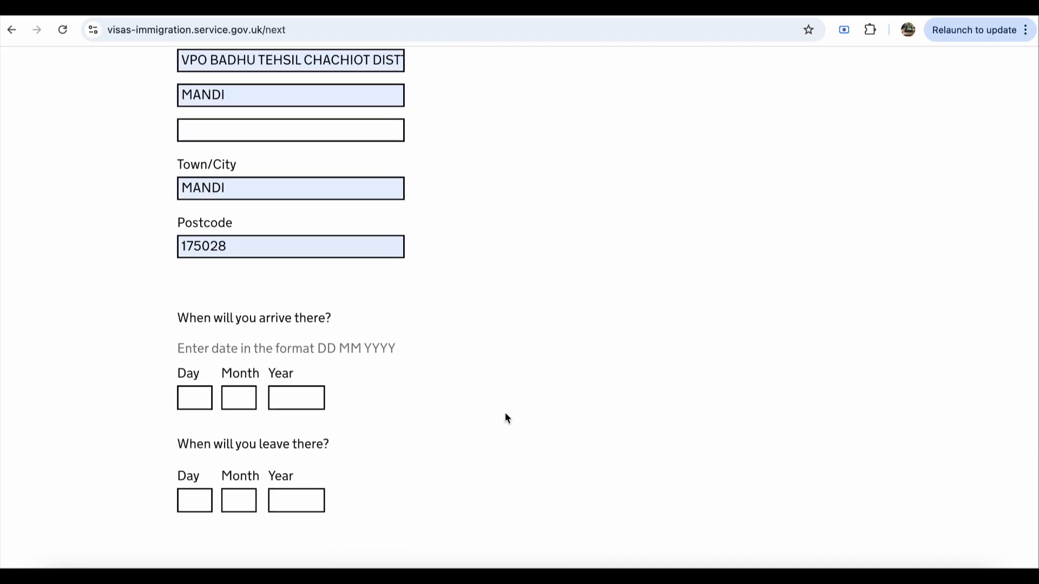
{"action": "scroll", "coordinate": [505, 418], "scroll_direction": "down", "scroll_amount": 1}
{"action": "left_click", "coordinate": [189, 374]}
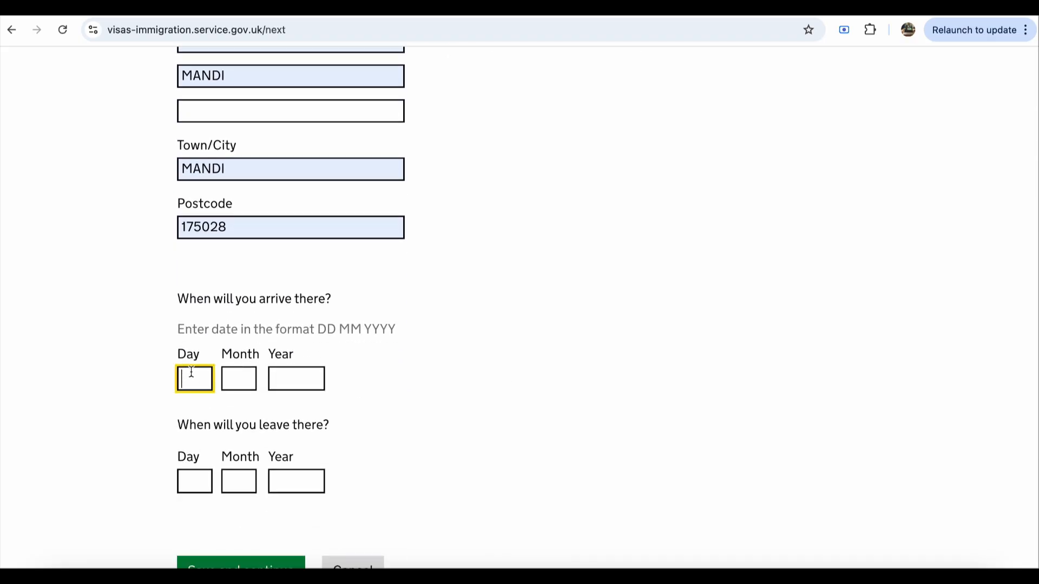
{"action": "scroll", "coordinate": [269, 380], "scroll_direction": "up", "scroll_amount": 9}
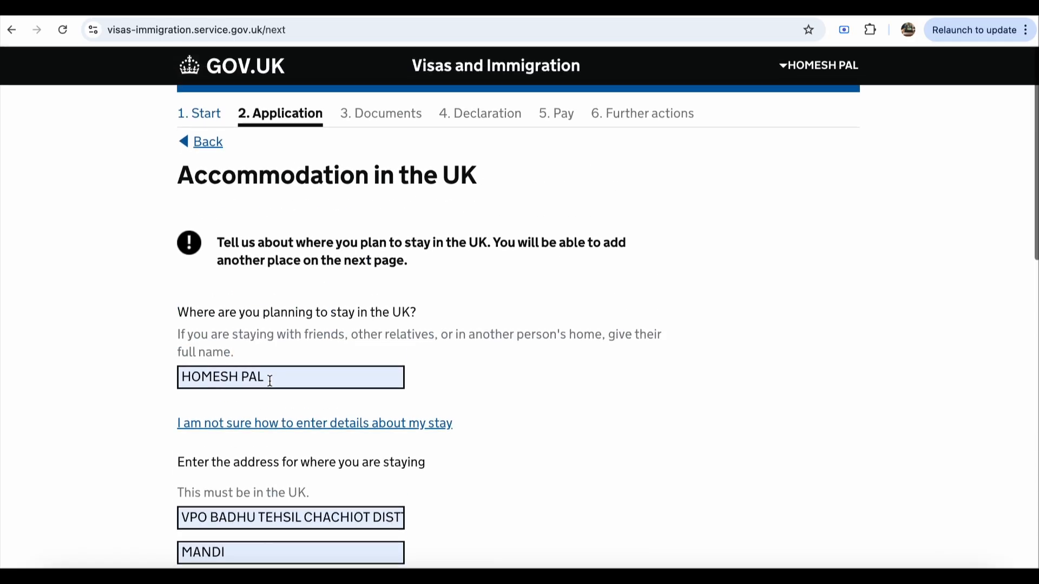
{"action": "left_click", "coordinate": [206, 143]}
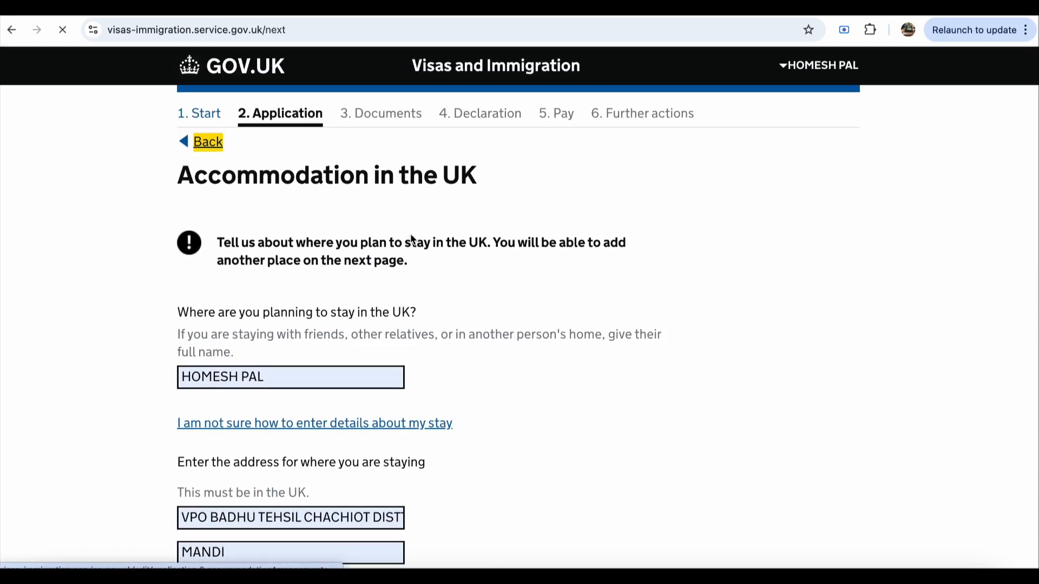
Step: Change accommodation to No and describe the stay plans as 'testing goes apply for uk visa'
{"action": "left_click", "coordinate": [278, 301]}
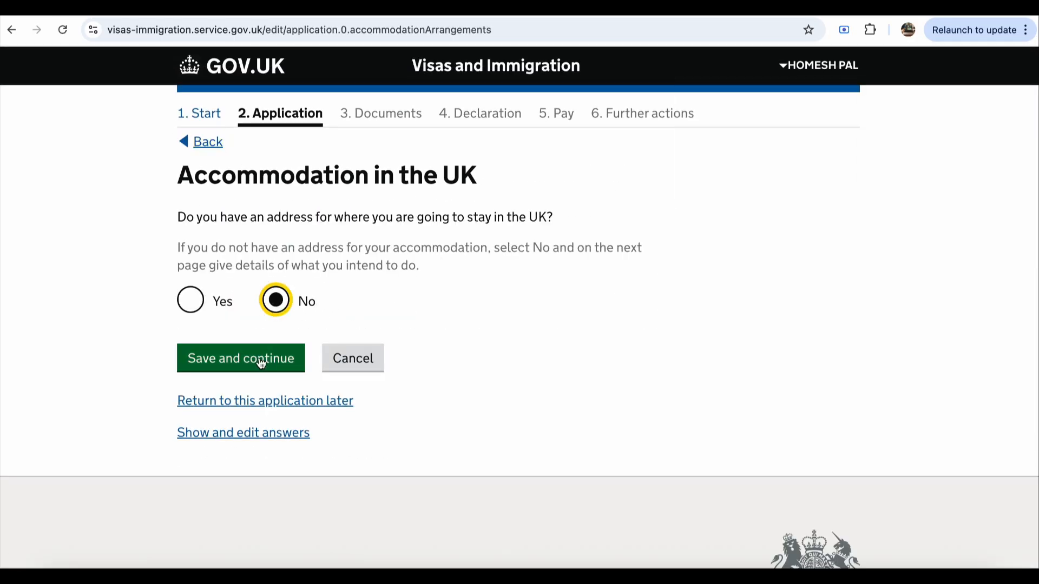
{"action": "left_click", "coordinate": [261, 362]}
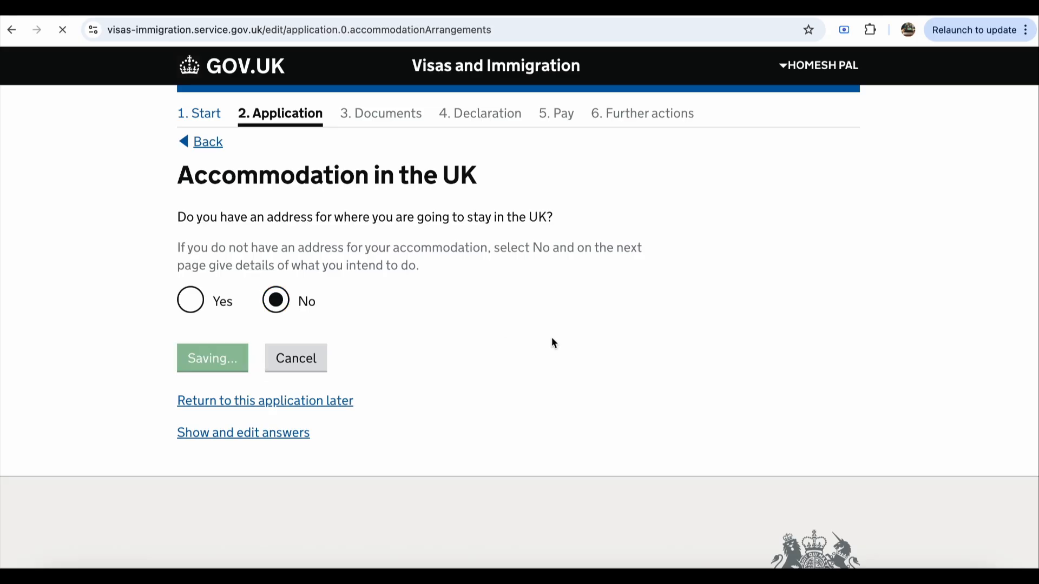
{"action": "left_click", "coordinate": [491, 294]}
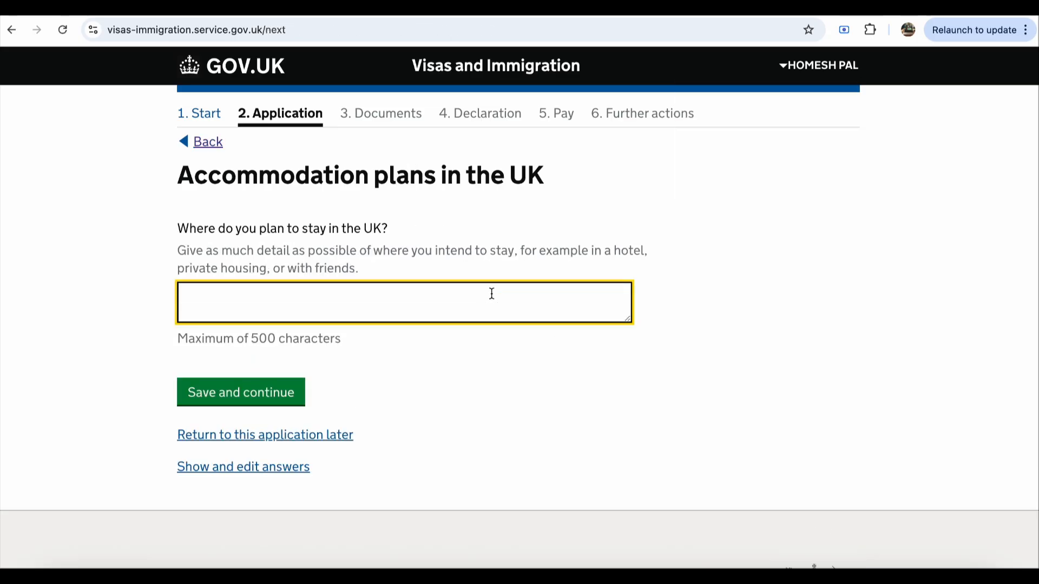
{"action": "type", "text": "testi"}
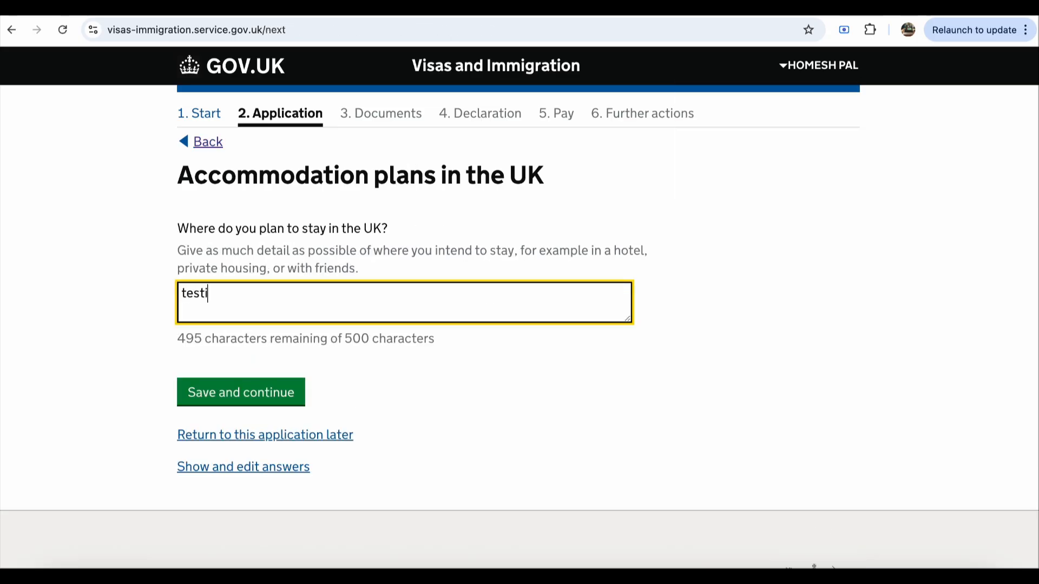
{"action": "type", "text": "ng goes "}
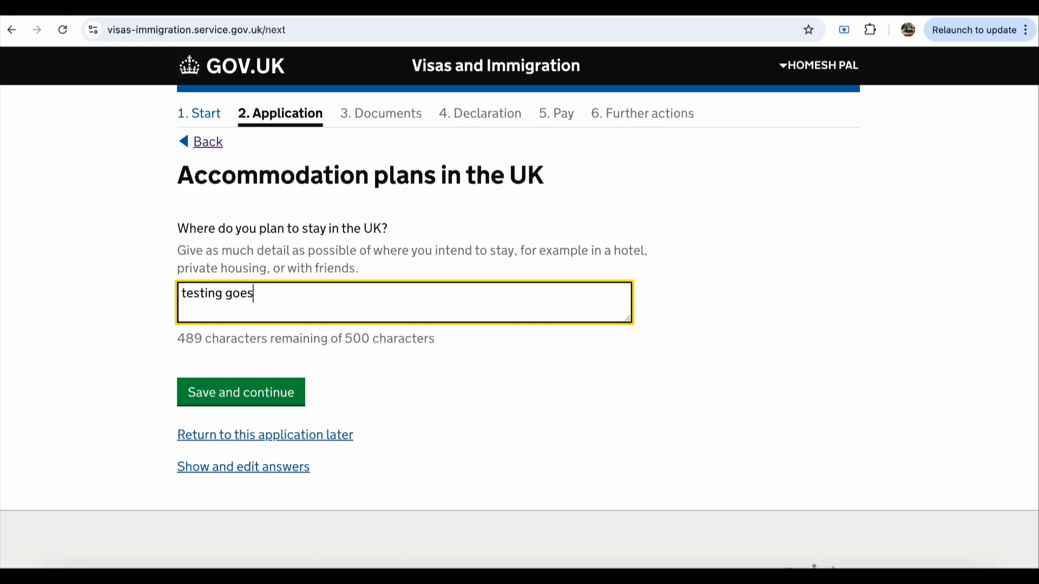
{"action": "type", "text": "apply for uk visa"}
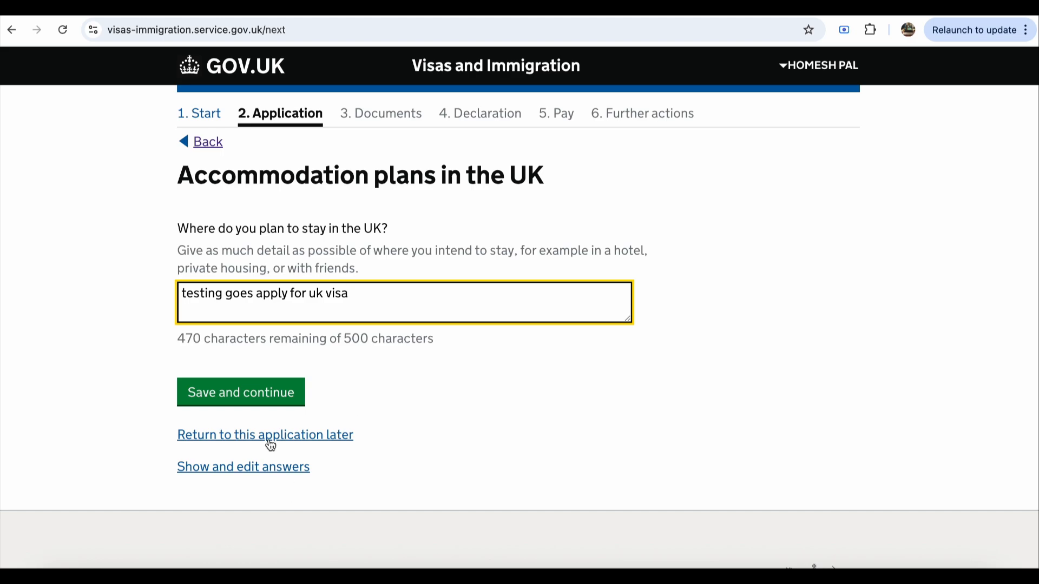
{"action": "left_click", "coordinate": [267, 399]}
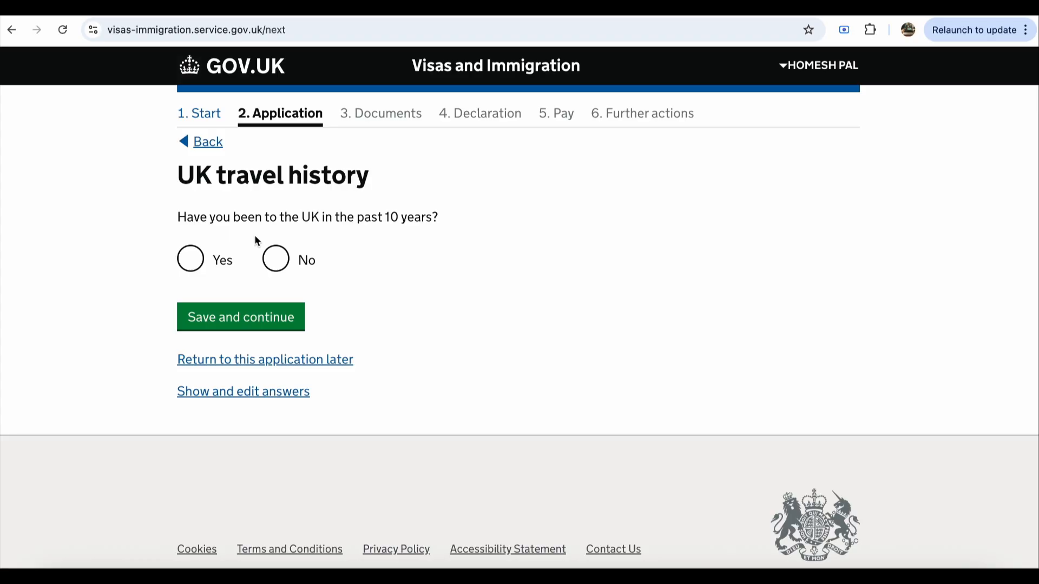
Step: Answer No to having visited the UK in the past 10 years
{"action": "left_click", "coordinate": [275, 259]}
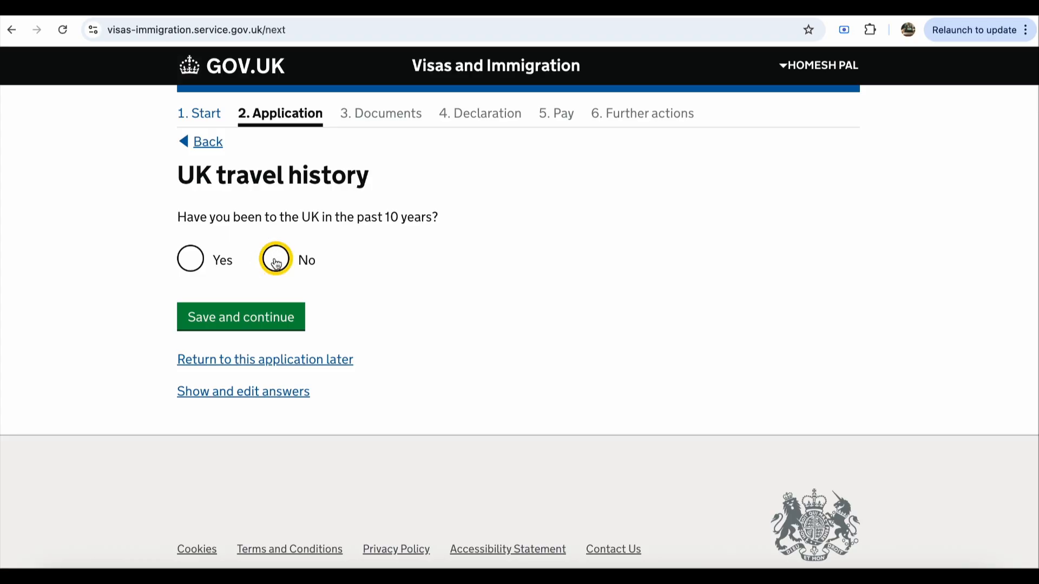
{"action": "left_click", "coordinate": [238, 326]}
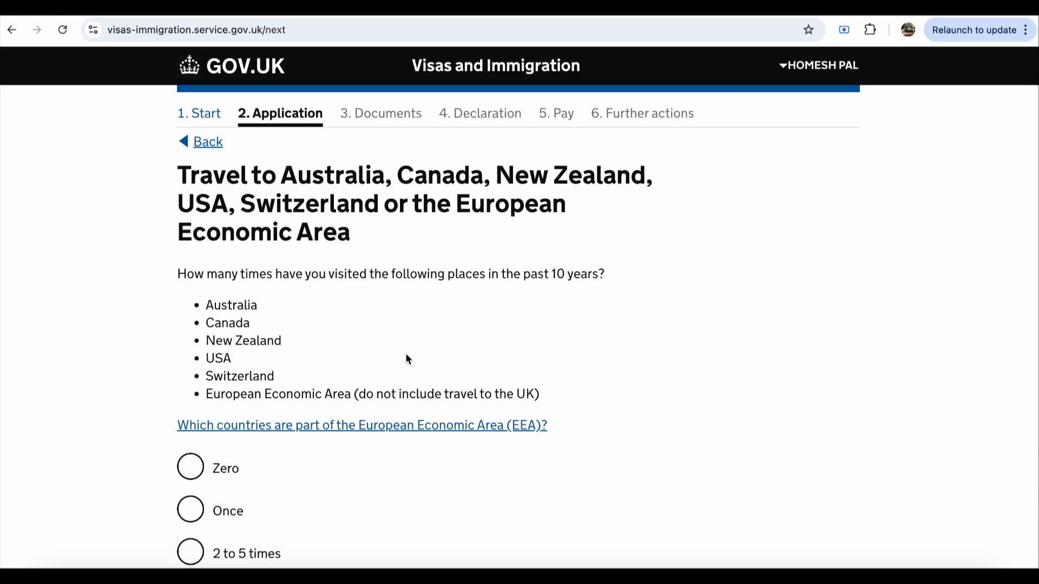
{"action": "scroll", "coordinate": [406, 355], "scroll_direction": "down", "scroll_amount": 1}
{"action": "scroll", "coordinate": [407, 358], "scroll_direction": "down", "scroll_amount": 1}
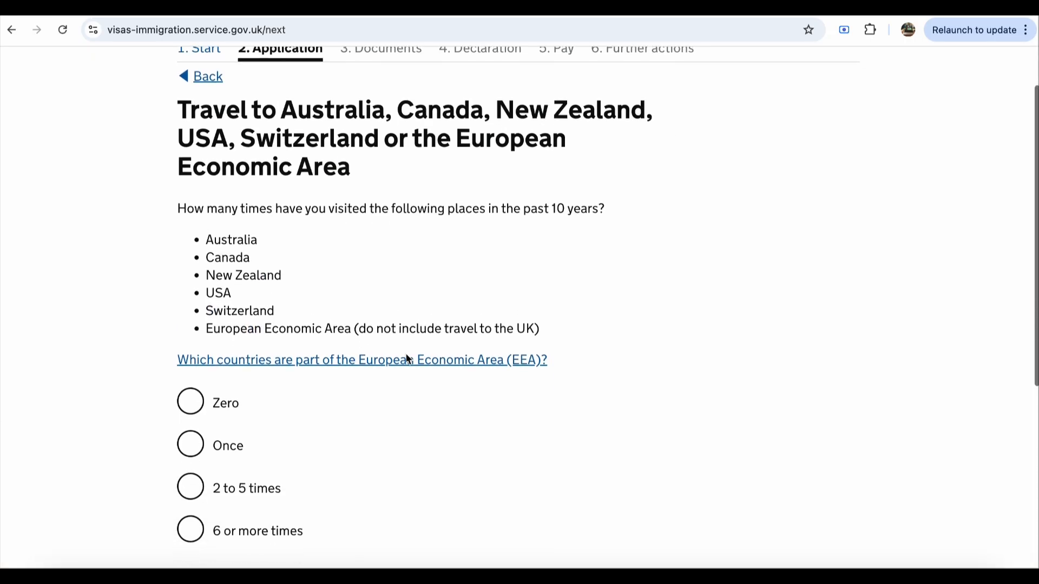
Step: Record visiting Australia, Canada, New Zealand, USA, Switzerland or the EEA Once
{"action": "scroll", "coordinate": [407, 358], "scroll_direction": "up", "scroll_amount": 1}
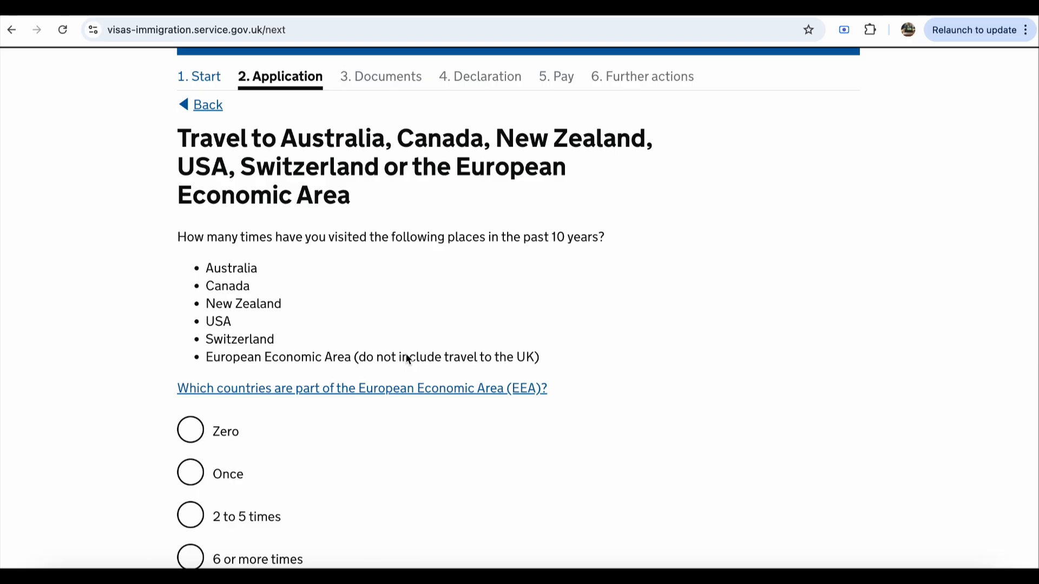
{"action": "scroll", "coordinate": [407, 359], "scroll_direction": "down", "scroll_amount": 1}
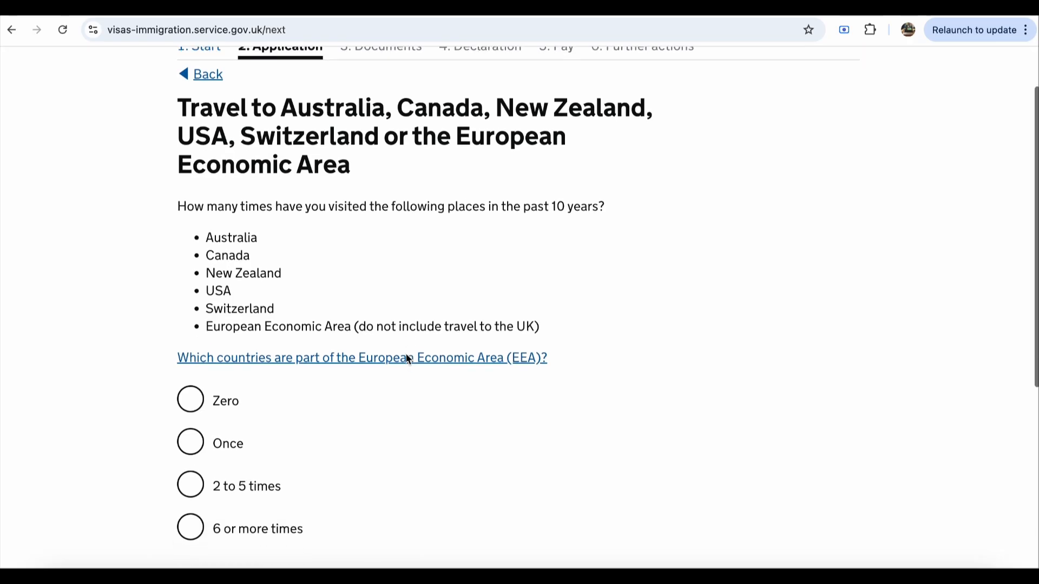
{"action": "scroll", "coordinate": [407, 359], "scroll_direction": "down", "scroll_amount": 2}
{"action": "scroll", "coordinate": [407, 359], "scroll_direction": "down", "scroll_amount": 2}
{"action": "scroll", "coordinate": [407, 359], "scroll_direction": "up", "scroll_amount": 6}
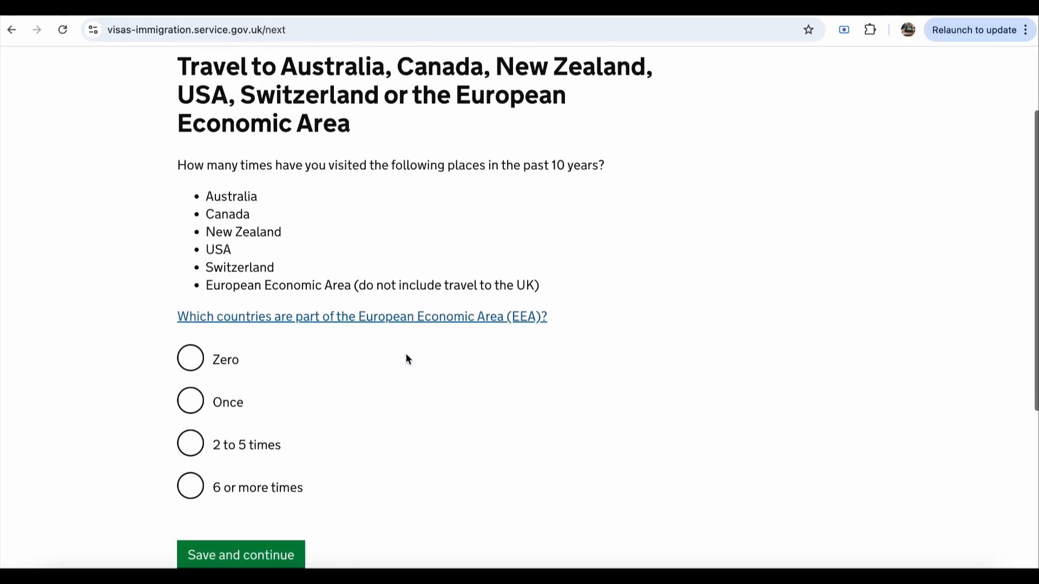
{"action": "scroll", "coordinate": [407, 360], "scroll_direction": "down", "scroll_amount": 1}
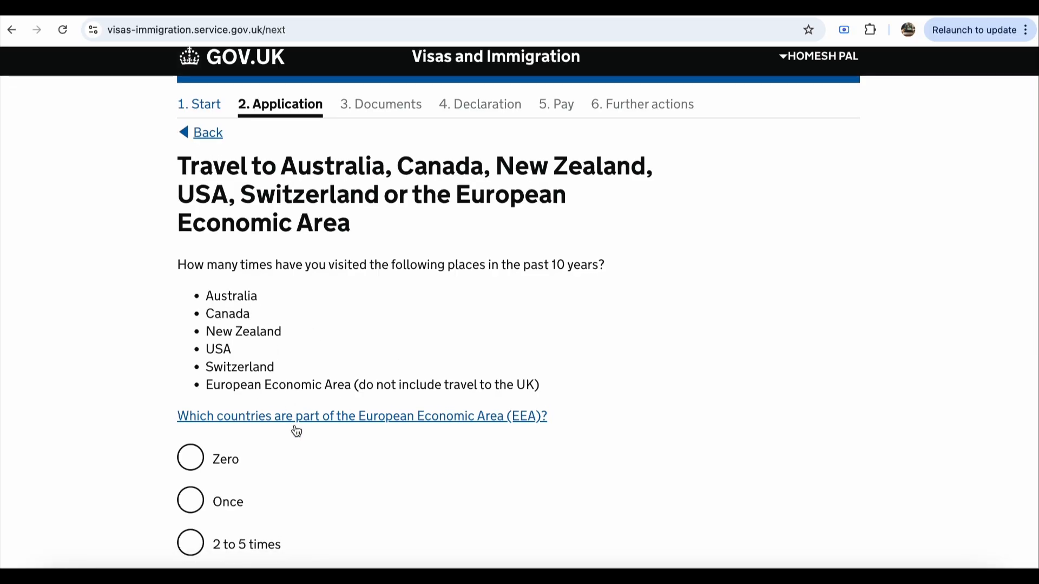
{"action": "scroll", "coordinate": [296, 431], "scroll_direction": "down", "scroll_amount": 1}
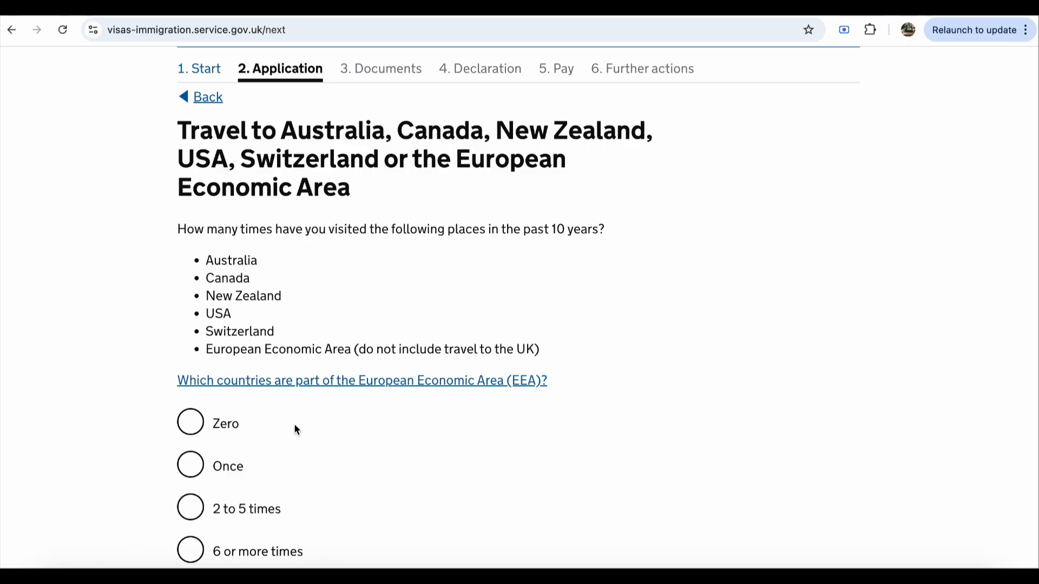
{"action": "scroll", "coordinate": [294, 423], "scroll_direction": "down", "scroll_amount": 4}
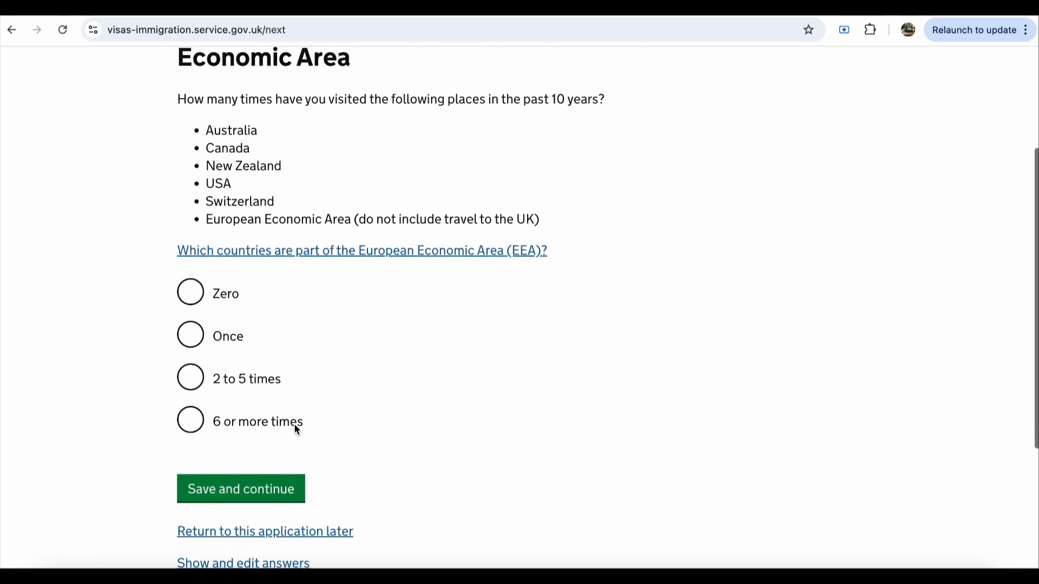
{"action": "left_click", "coordinate": [193, 329]}
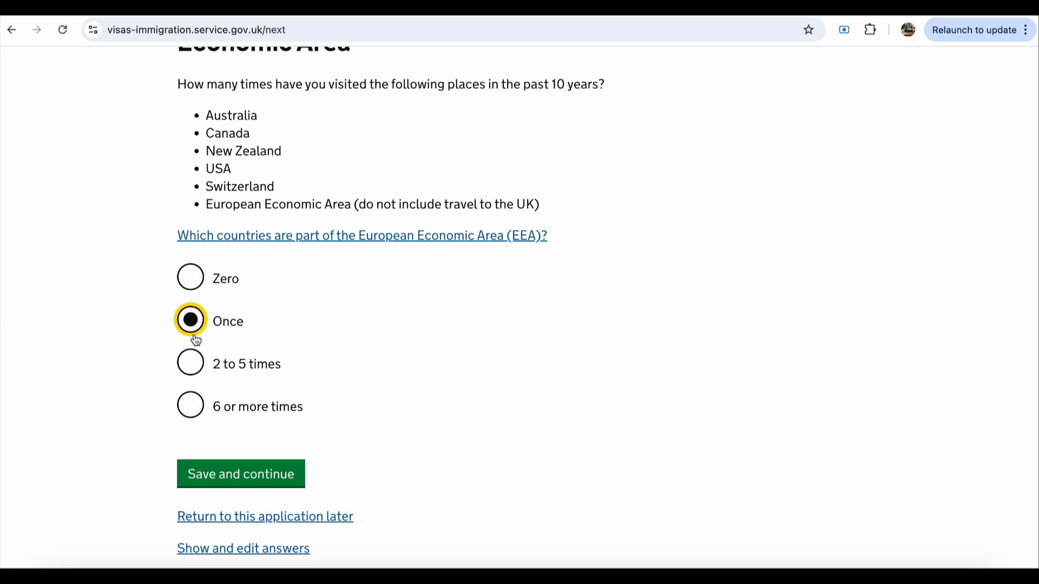
{"action": "scroll", "coordinate": [414, 411], "scroll_direction": "down", "scroll_amount": 2}
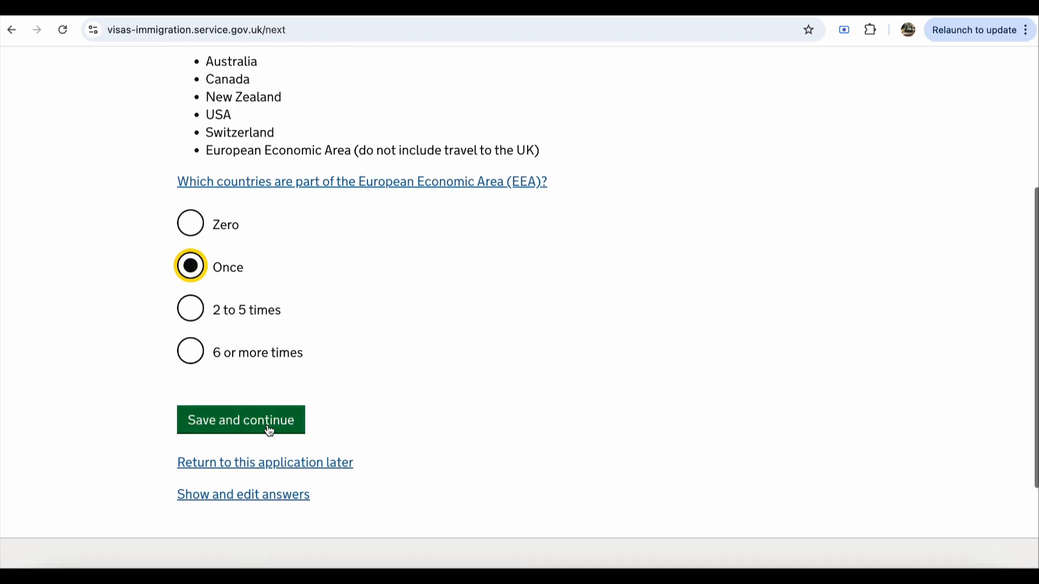
{"action": "left_click", "coordinate": [269, 431]}
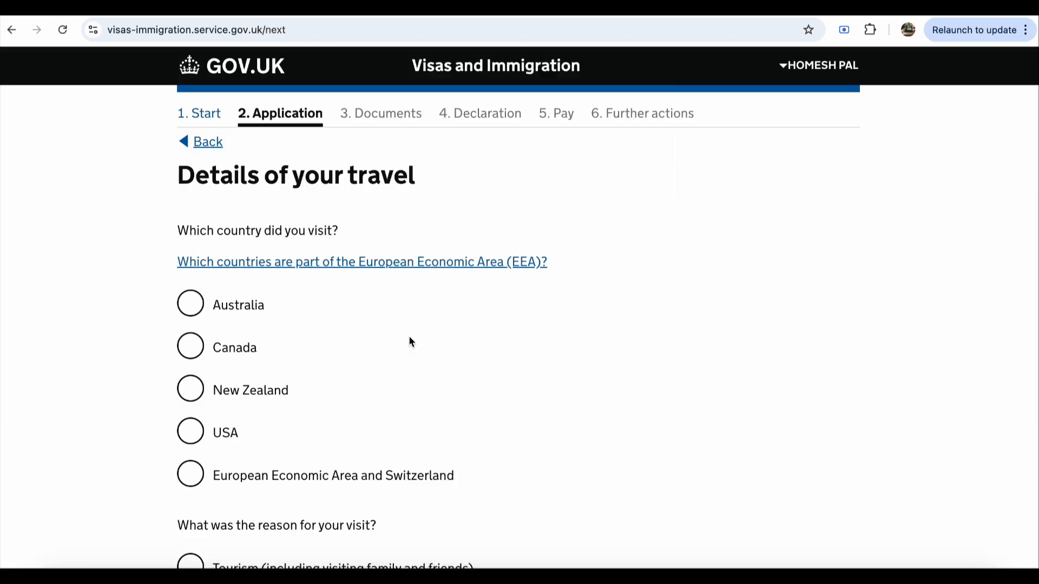
Step: Record a tourism visit to Switzerland under European Economic Area and Switzerland
{"action": "scroll", "coordinate": [366, 367], "scroll_direction": "down", "scroll_amount": 2}
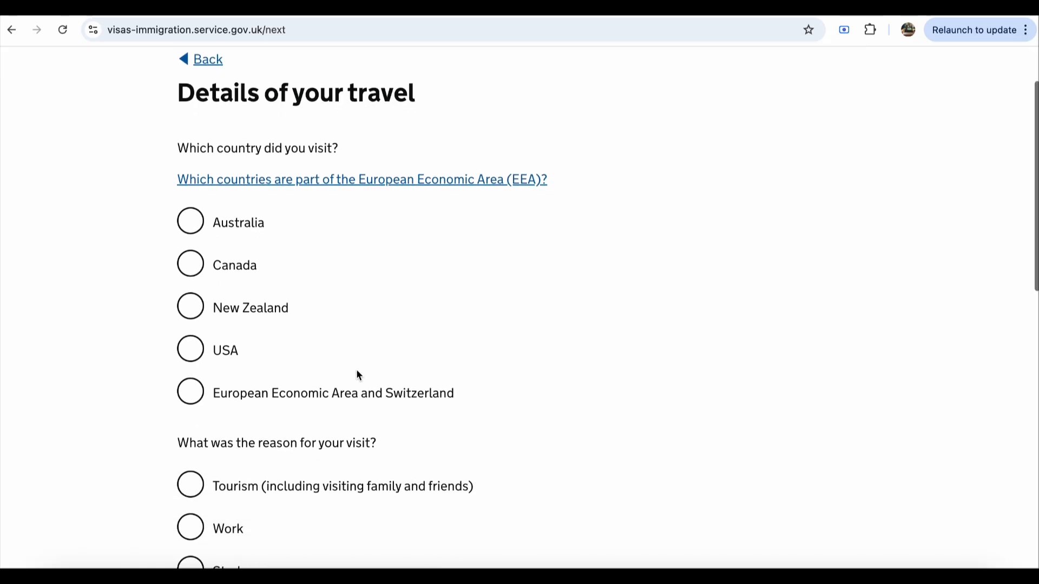
{"action": "left_click", "coordinate": [196, 399]}
{"action": "scroll", "coordinate": [382, 464], "scroll_direction": "down", "scroll_amount": 1}
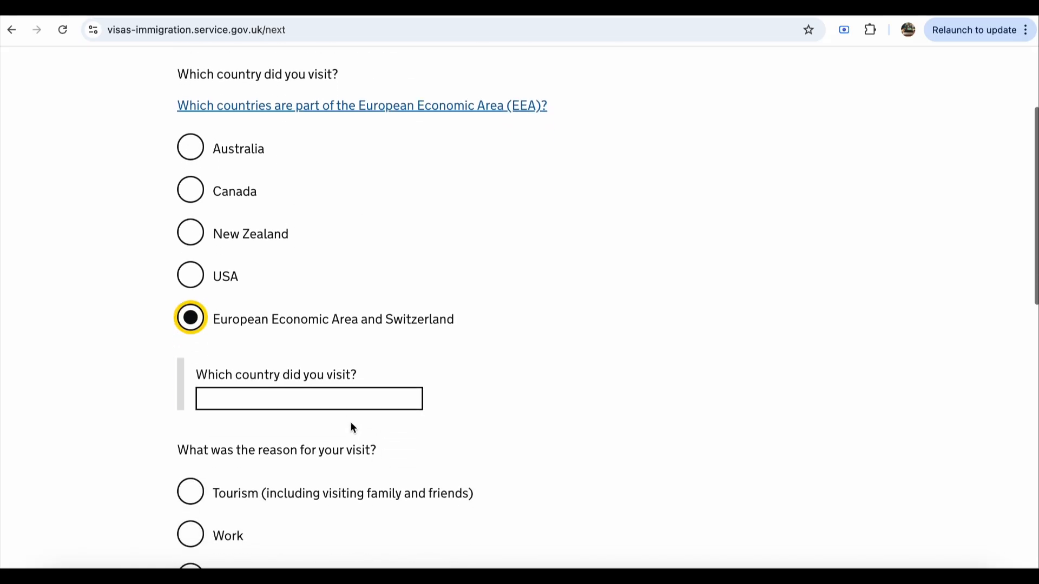
{"action": "left_click", "coordinate": [352, 402]}
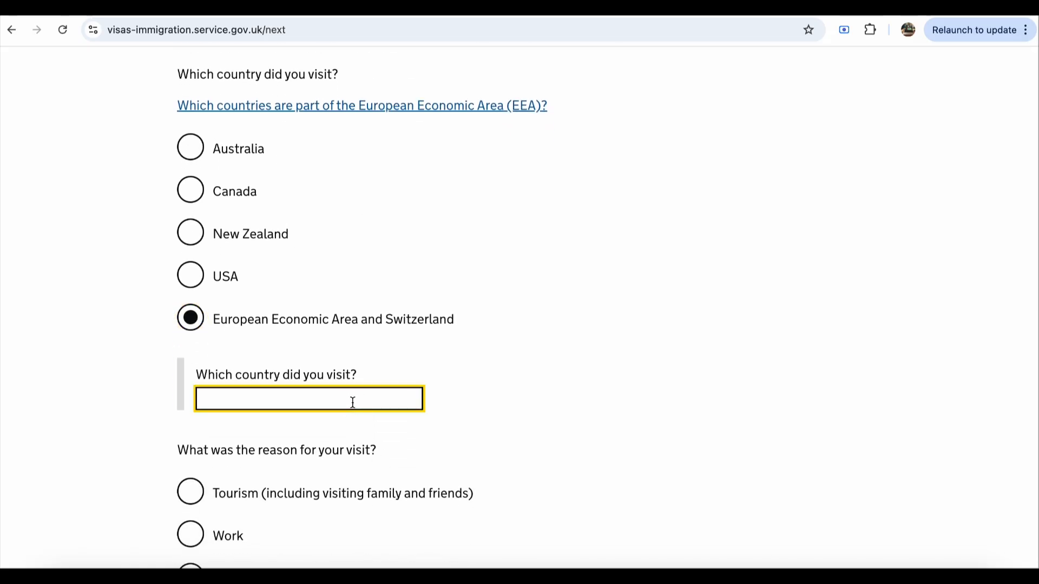
{"action": "type", "text": "Sw"}
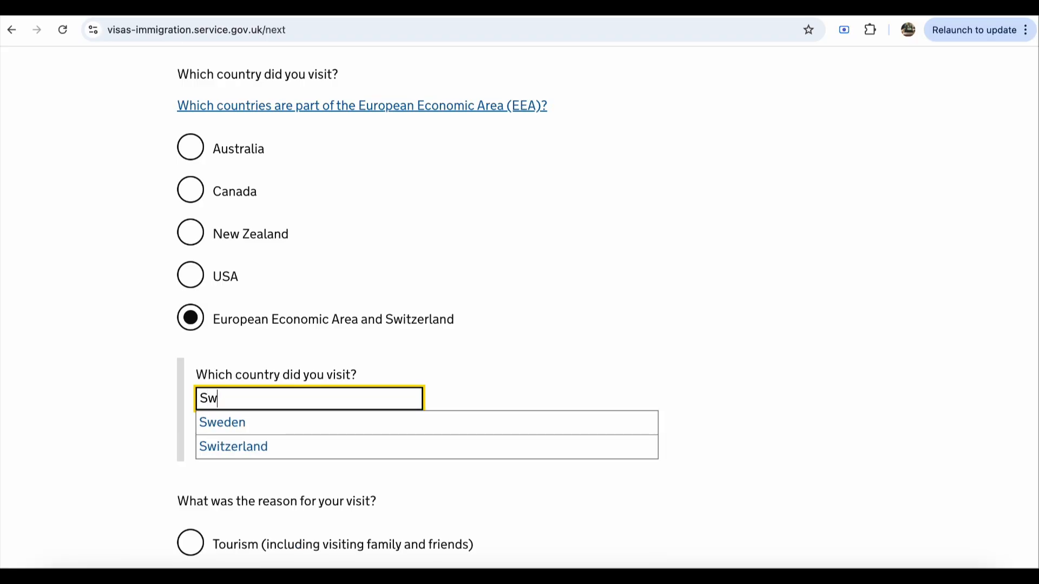
{"action": "type", "text": "i"}
{"action": "left_click", "coordinate": [320, 421]}
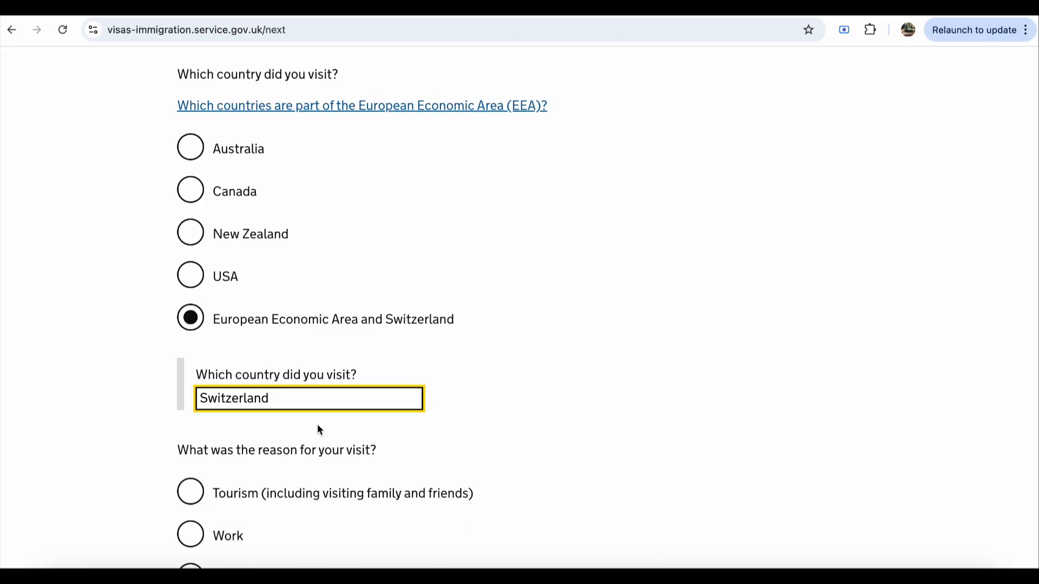
{"action": "scroll", "coordinate": [298, 431], "scroll_direction": "down", "scroll_amount": 1}
{"action": "left_click", "coordinate": [190, 457]}
Step: Enter the visit date as month 05, year 2025, then return to the visit-count question
{"action": "scroll", "coordinate": [192, 464], "scroll_direction": "down", "scroll_amount": 4}
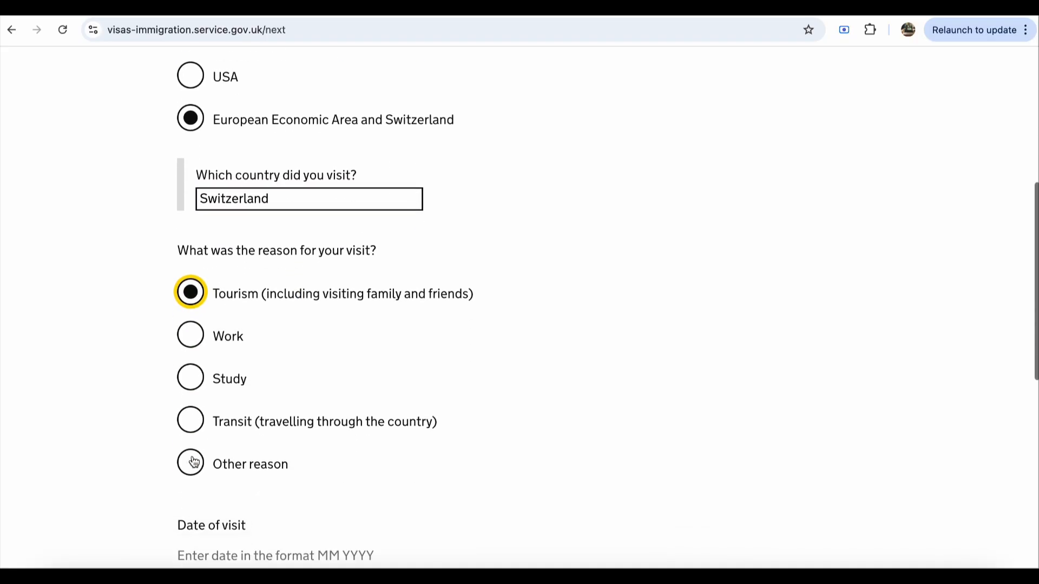
{"action": "scroll", "coordinate": [194, 461], "scroll_direction": "down", "scroll_amount": 4}
{"action": "left_click", "coordinate": [203, 412]}
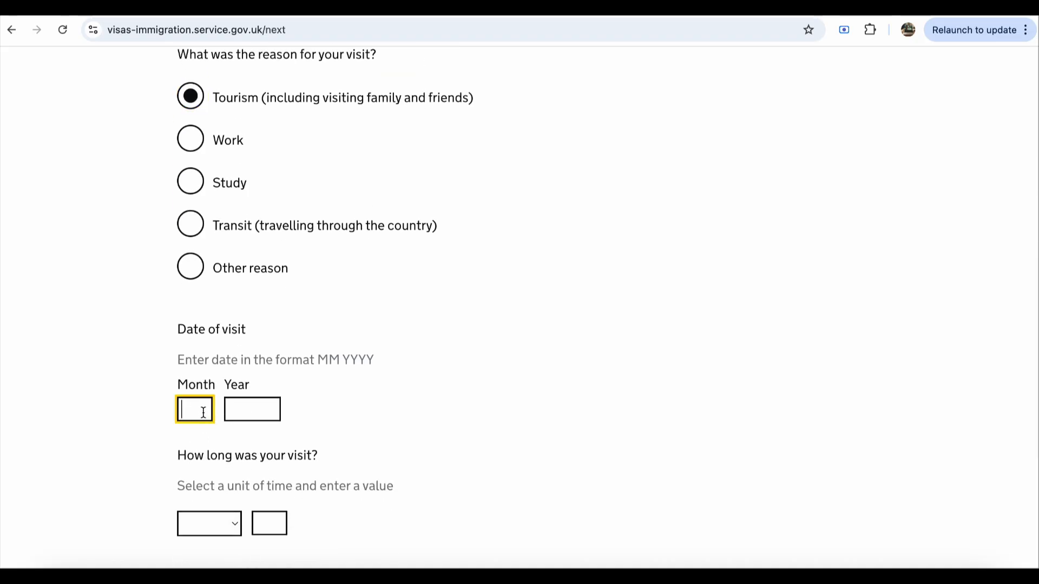
{"action": "type", "text": "11"}
{"action": "left_click", "coordinate": [276, 411]}
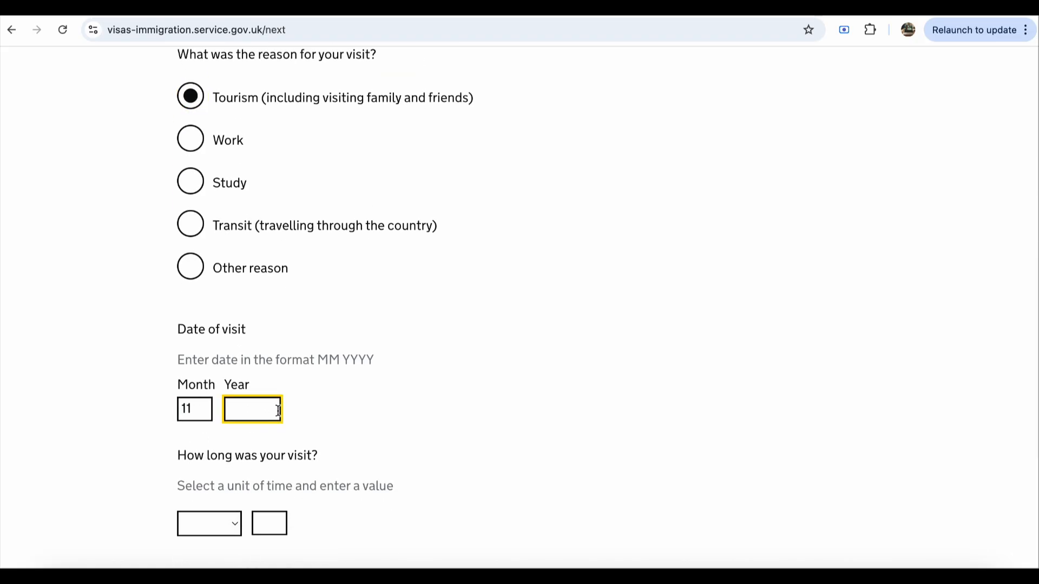
{"action": "type", "text": "2025"}
{"action": "left_click", "coordinate": [199, 415]}
{"action": "double_click", "coordinate": [200, 415]}
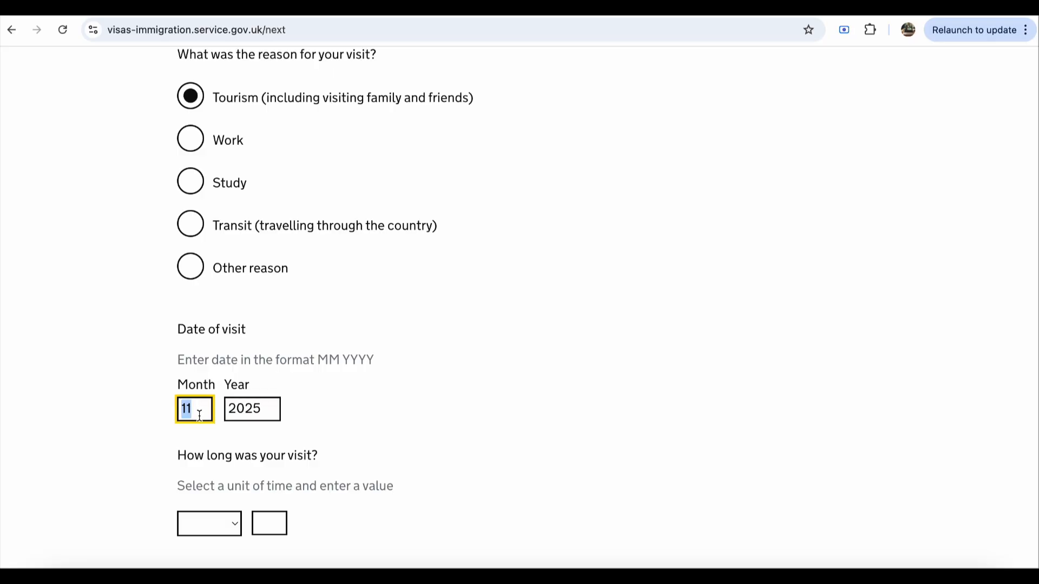
{"action": "type", "text": "10"}
{"action": "key", "text": "BackSpace"}
{"action": "key", "text": "BackSpace"}
{"action": "type", "text": "05"}
{"action": "scroll", "coordinate": [214, 478], "scroll_direction": "down", "scroll_amount": 1}
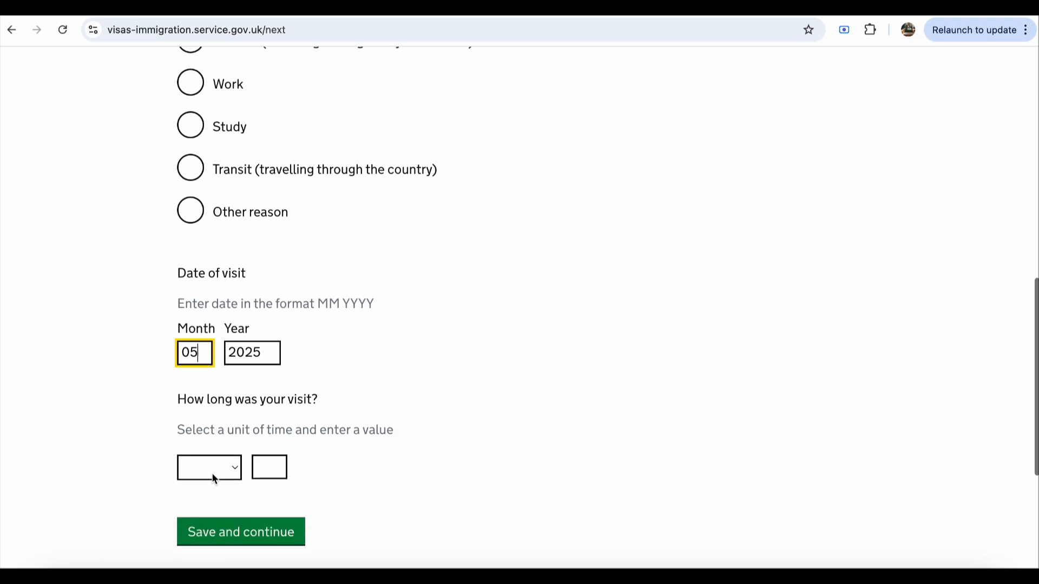
{"action": "scroll", "coordinate": [214, 478], "scroll_direction": "up", "scroll_amount": 12}
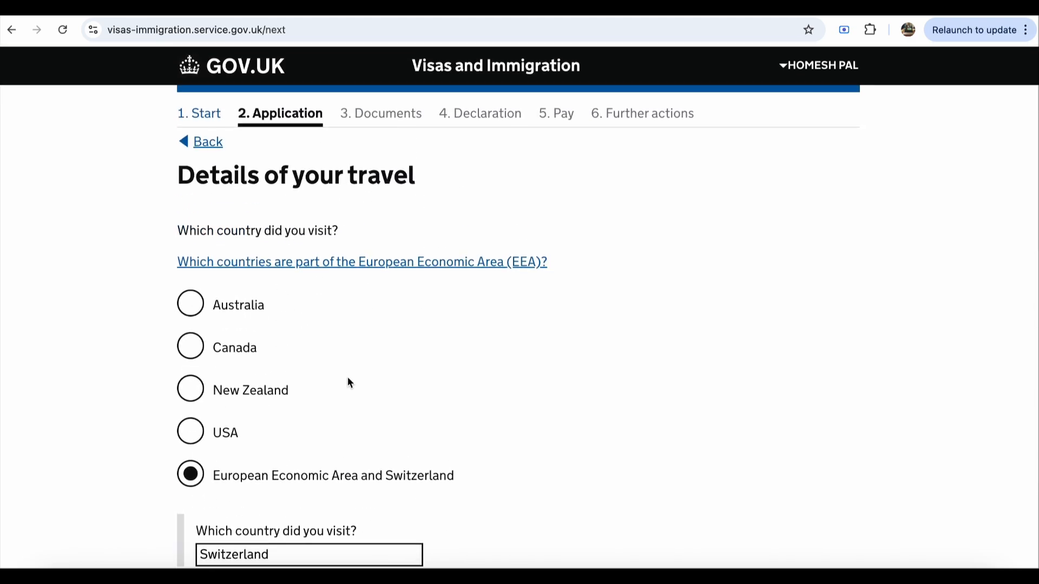
{"action": "scroll", "coordinate": [348, 380], "scroll_direction": "down", "scroll_amount": 1}
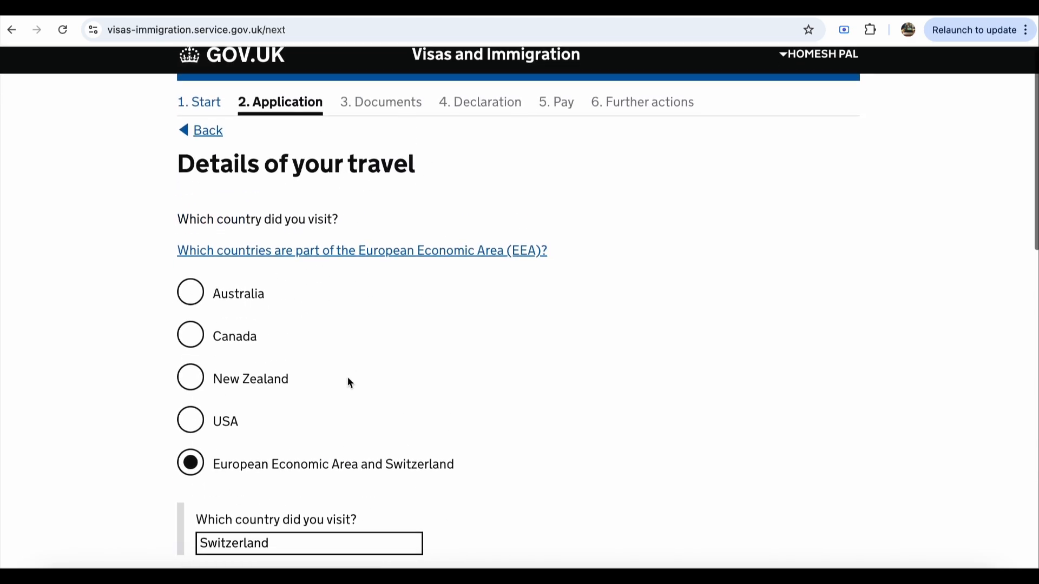
{"action": "left_click", "coordinate": [203, 132]}
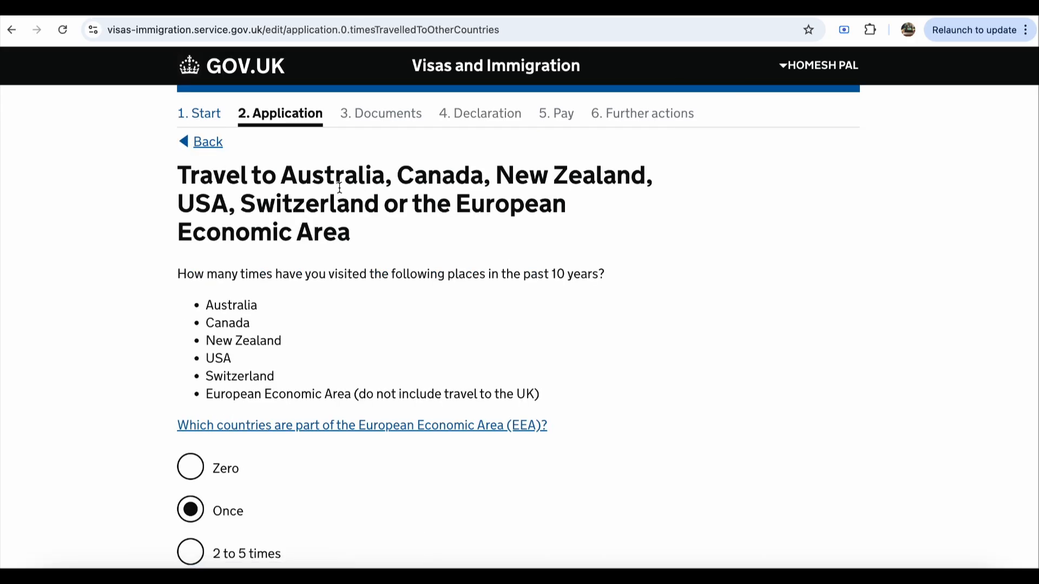
Step: Correct the past-10-years visit count from Once to Zero and save
{"action": "scroll", "coordinate": [397, 277], "scroll_direction": "down", "scroll_amount": 7}
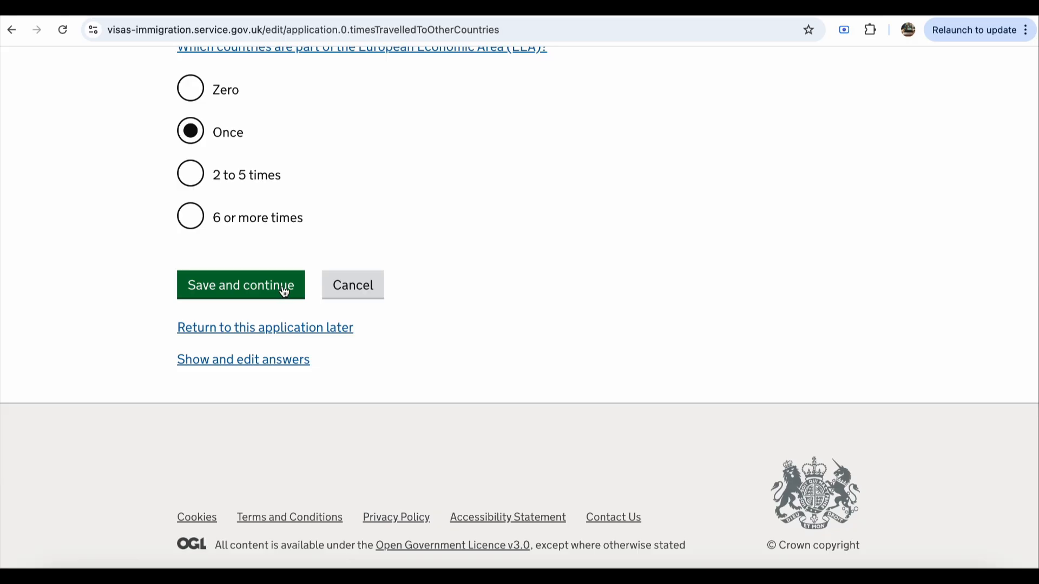
{"action": "scroll", "coordinate": [284, 291], "scroll_direction": "up", "scroll_amount": 7}
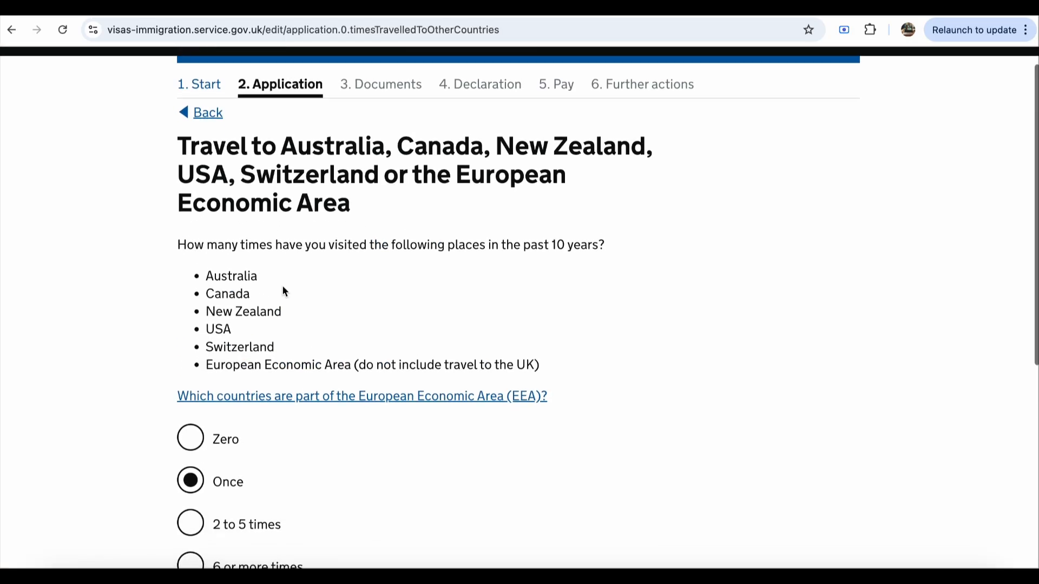
{"action": "left_click", "coordinate": [186, 438]}
{"action": "scroll", "coordinate": [329, 469], "scroll_direction": "down", "scroll_amount": 4}
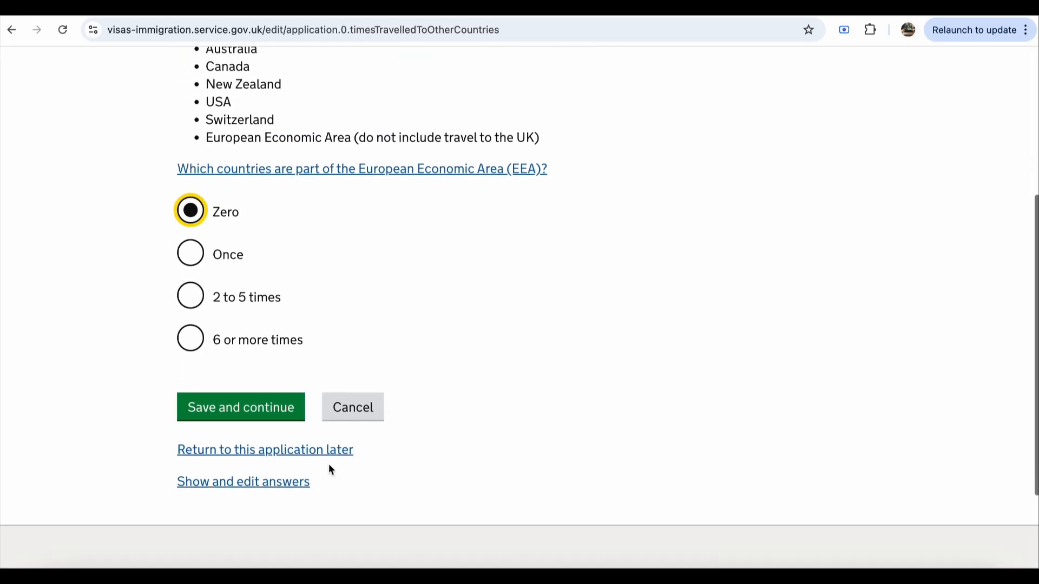
{"action": "left_click", "coordinate": [271, 414]}
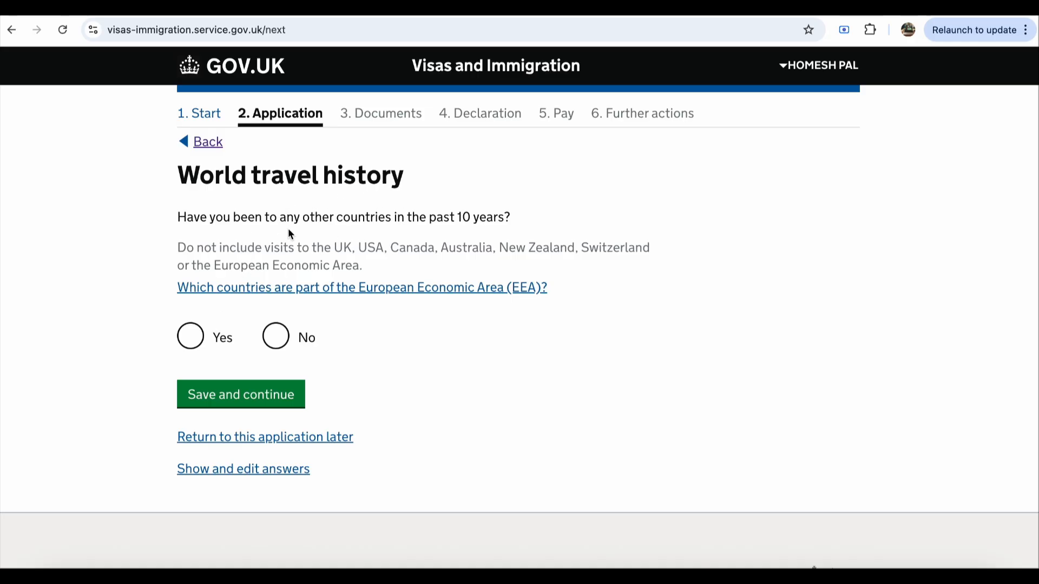
Step: Answer No to having visited any other countries and save
{"action": "left_click", "coordinate": [285, 343]}
{"action": "left_click", "coordinate": [223, 405]}
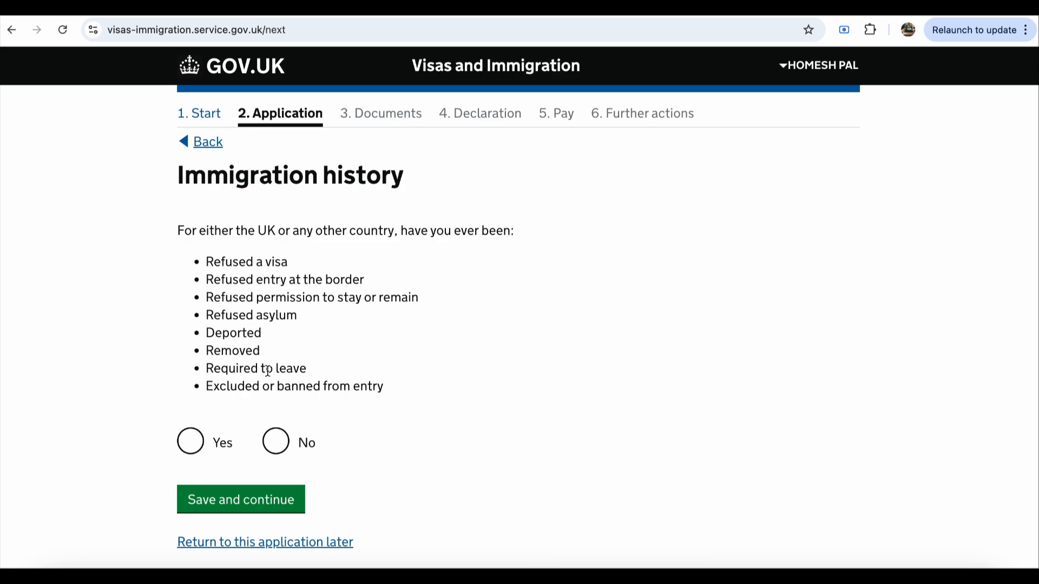
Step: Answer No to past refusals or removals and to breaching UK immigration law
{"action": "scroll", "coordinate": [261, 410], "scroll_direction": "down", "scroll_amount": 1}
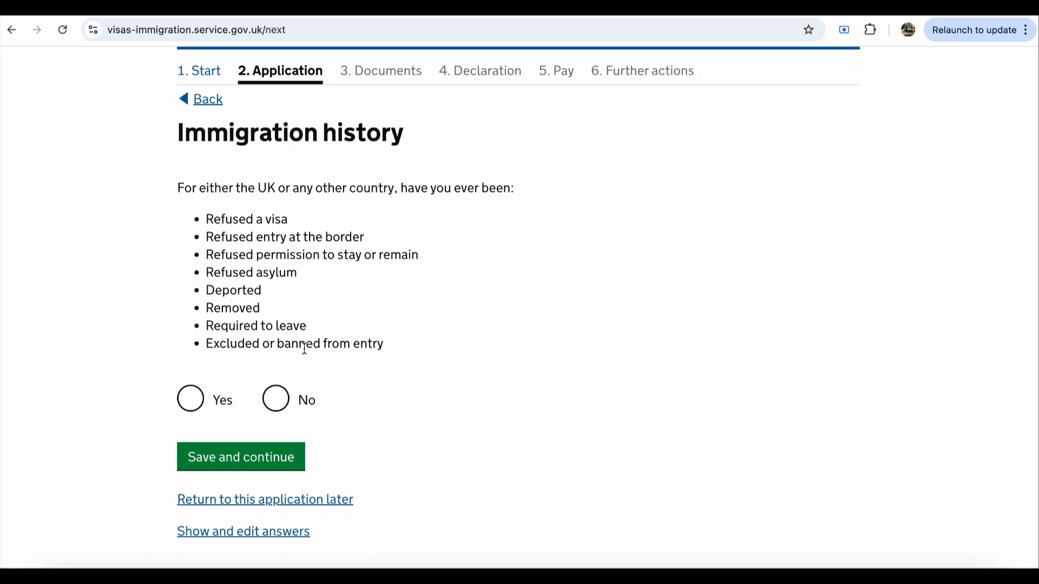
{"action": "left_click", "coordinate": [275, 398]}
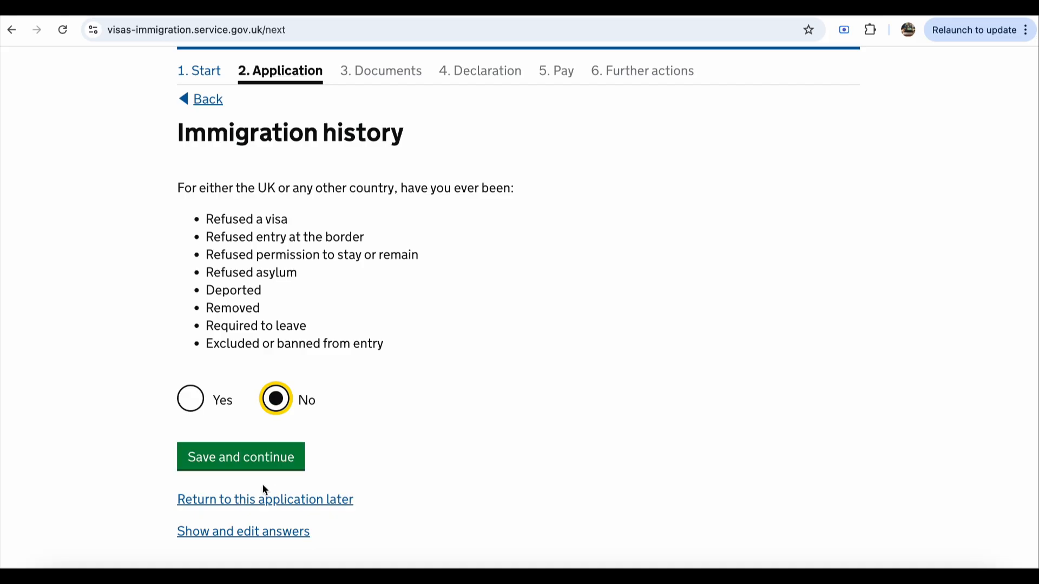
{"action": "left_click", "coordinate": [282, 467]}
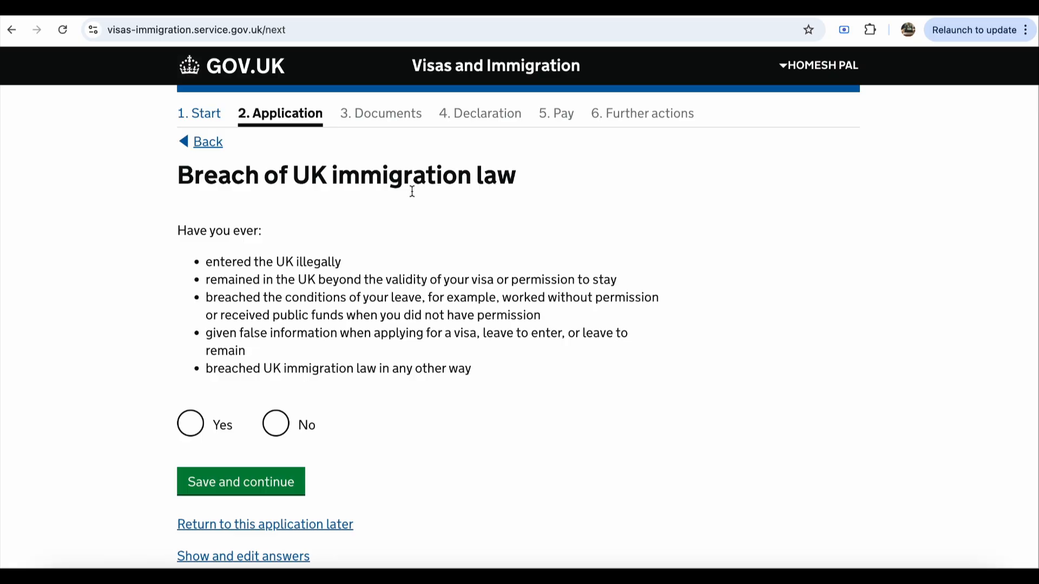
{"action": "left_click", "coordinate": [275, 436]}
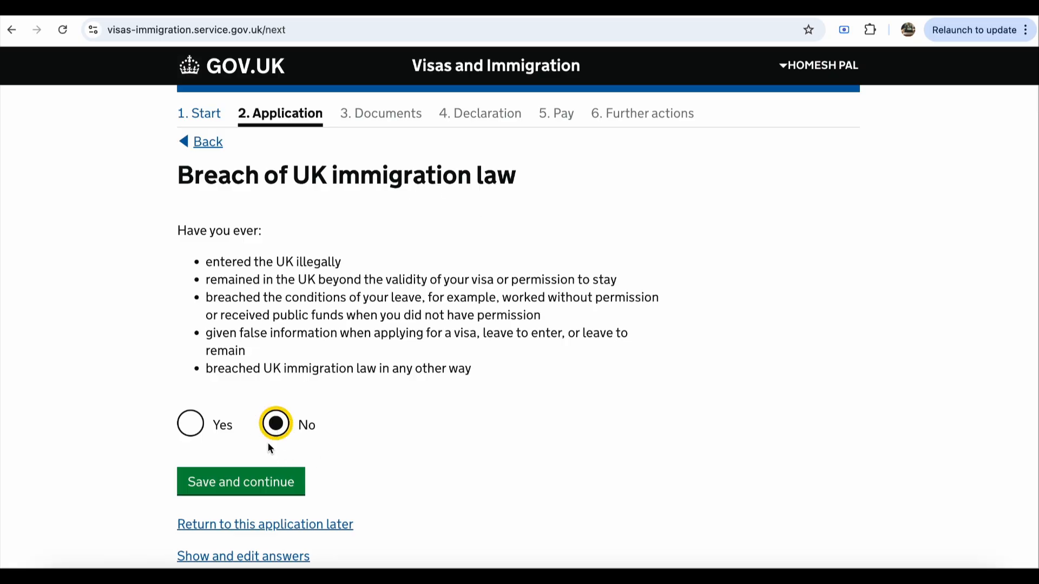
{"action": "left_click", "coordinate": [247, 480]}
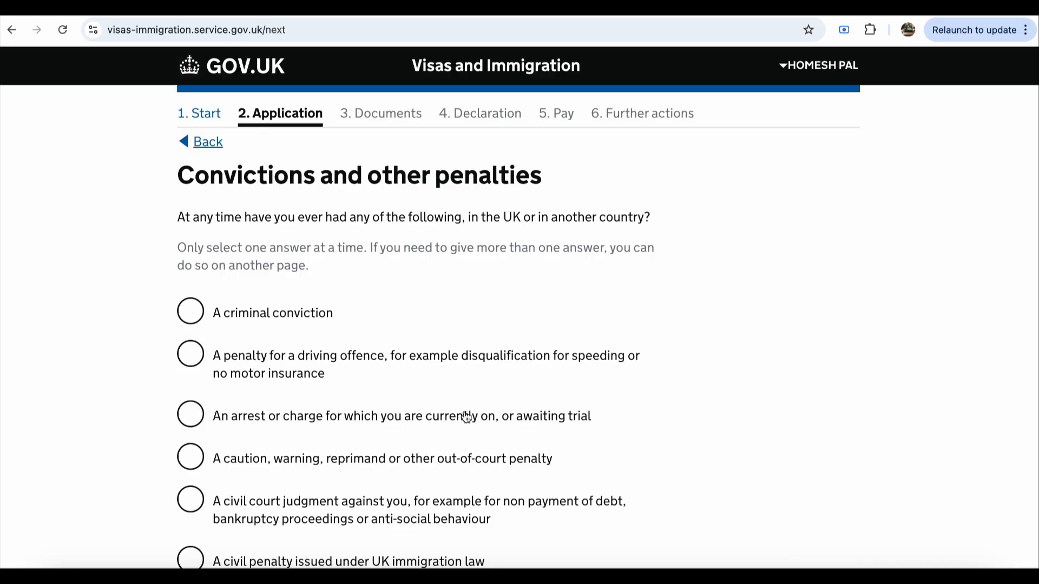
Step: Declare 'No, I have never had any of these' for convictions and penalties
{"action": "scroll", "coordinate": [217, 362], "scroll_direction": "down", "scroll_amount": 3}
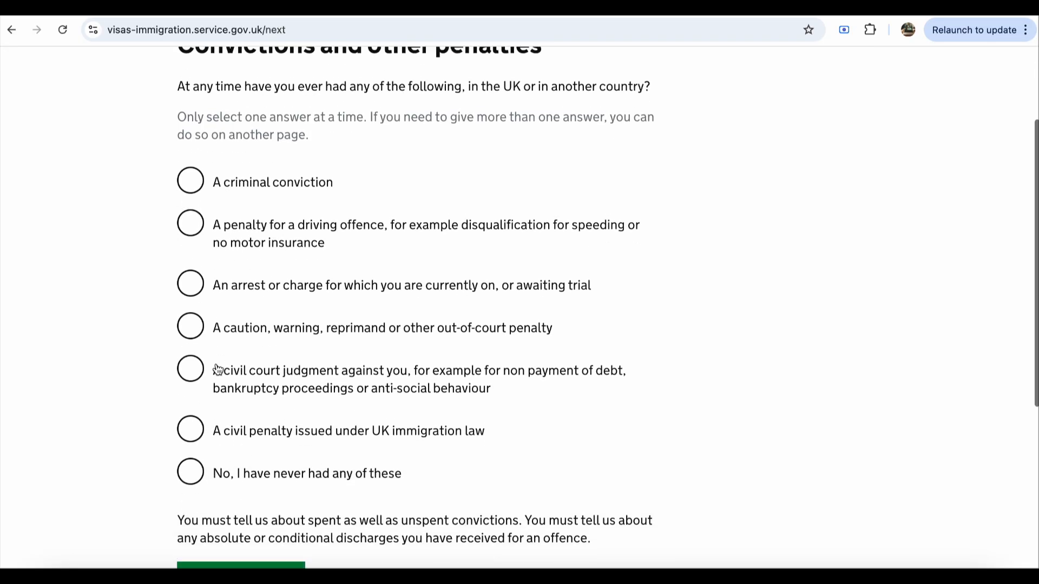
{"action": "scroll", "coordinate": [217, 370], "scroll_direction": "down", "scroll_amount": 2}
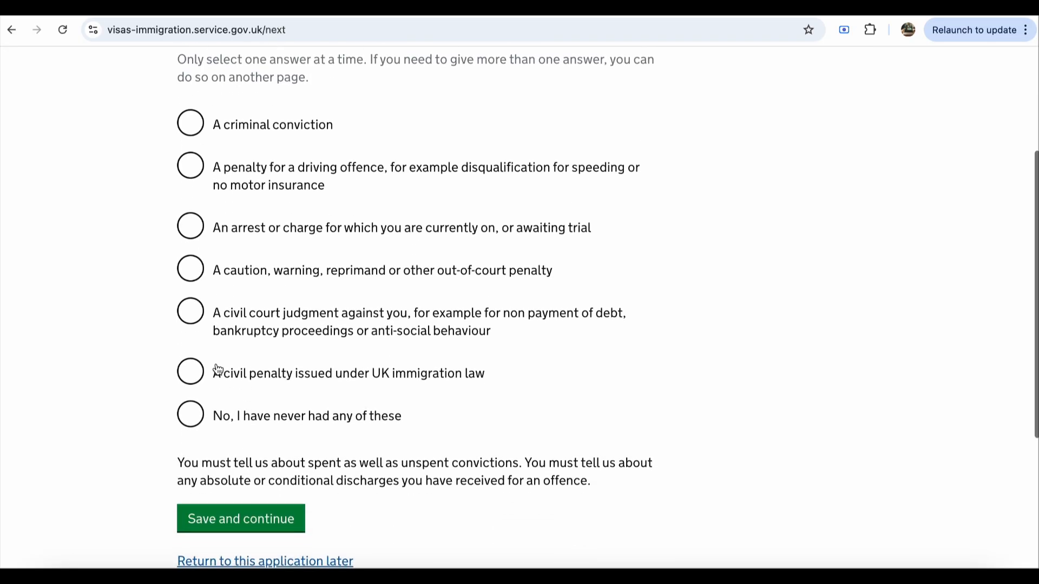
{"action": "left_click", "coordinate": [194, 419]}
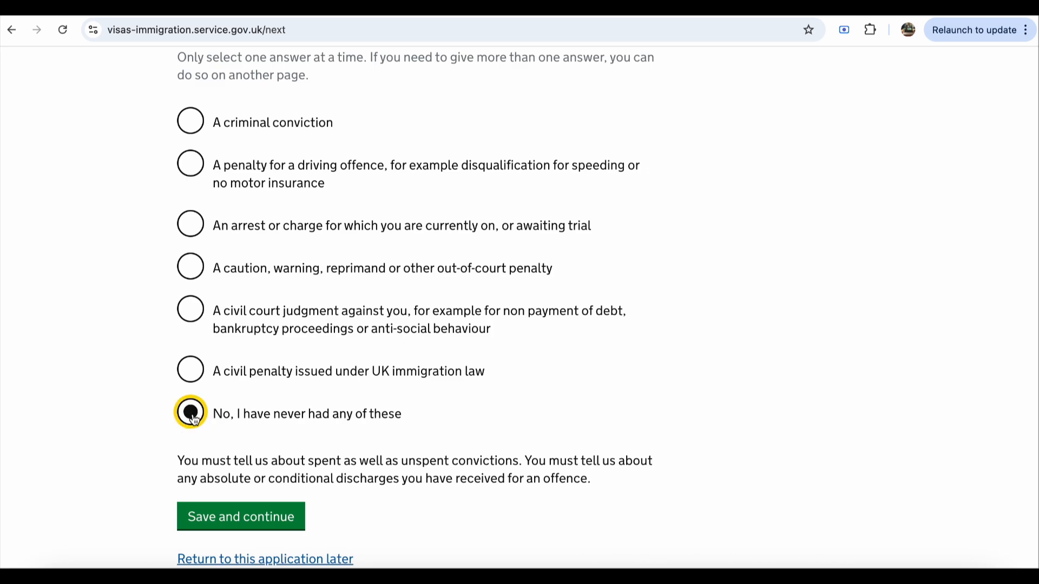
{"action": "left_click", "coordinate": [273, 523]}
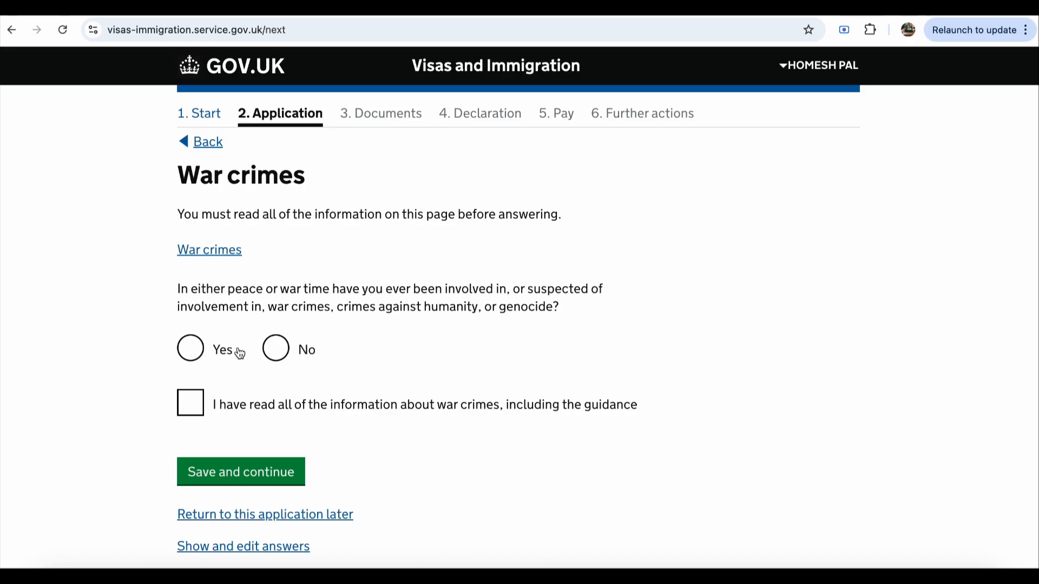
Step: Answer No to war crimes involvement and confirm having read the guidance
{"action": "left_click", "coordinate": [278, 350]}
{"action": "left_click", "coordinate": [198, 418]}
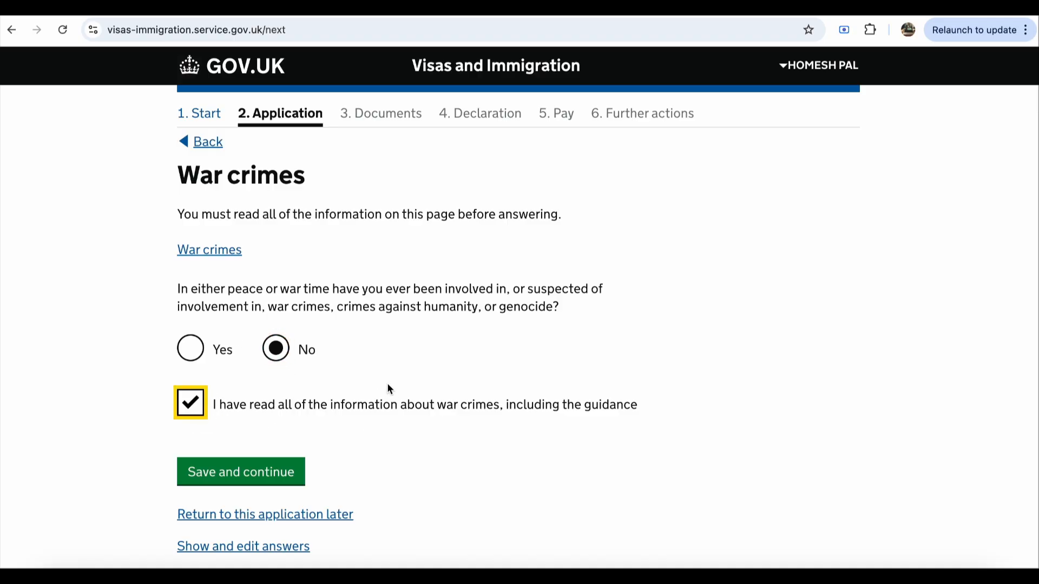
{"action": "left_click", "coordinate": [254, 477]}
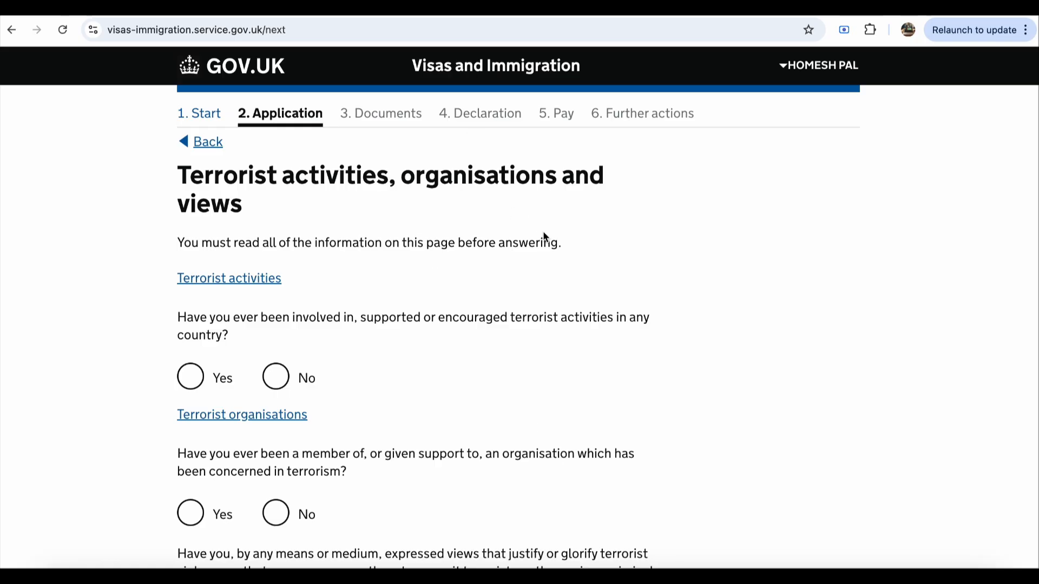
Step: Answer No to terrorist activities, terrorist organisation membership and glorifying views, confirming the guidance was read
{"action": "scroll", "coordinate": [523, 275], "scroll_direction": "down", "scroll_amount": 1}
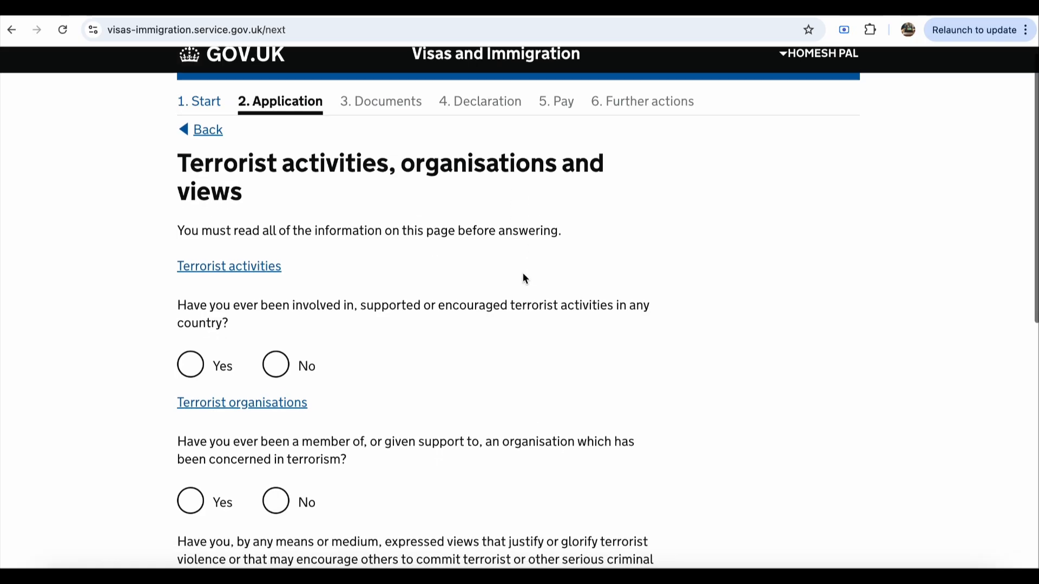
{"action": "scroll", "coordinate": [524, 279], "scroll_direction": "down", "scroll_amount": 1}
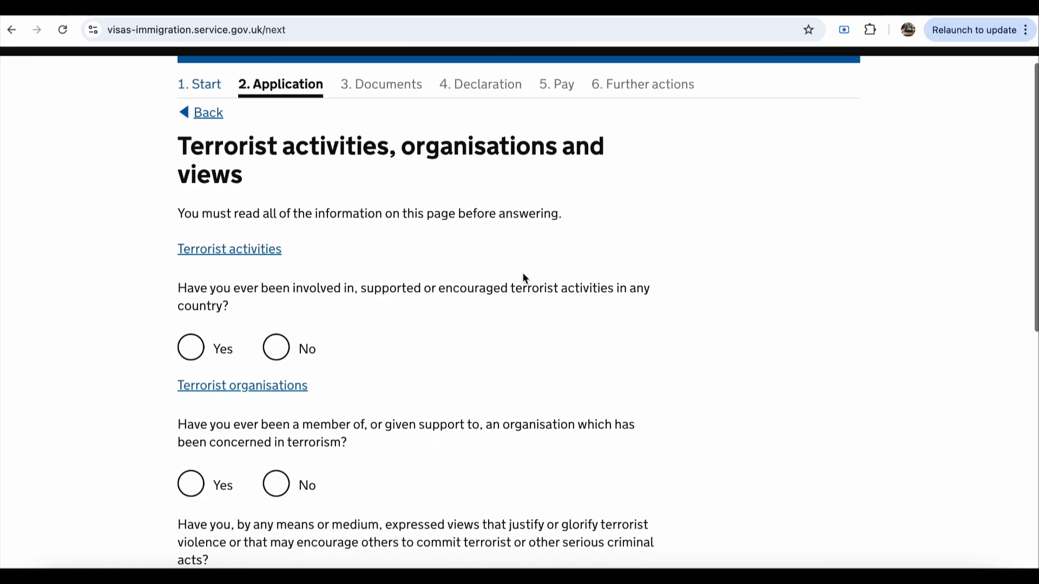
{"action": "scroll", "coordinate": [391, 325], "scroll_direction": "down", "scroll_amount": 2}
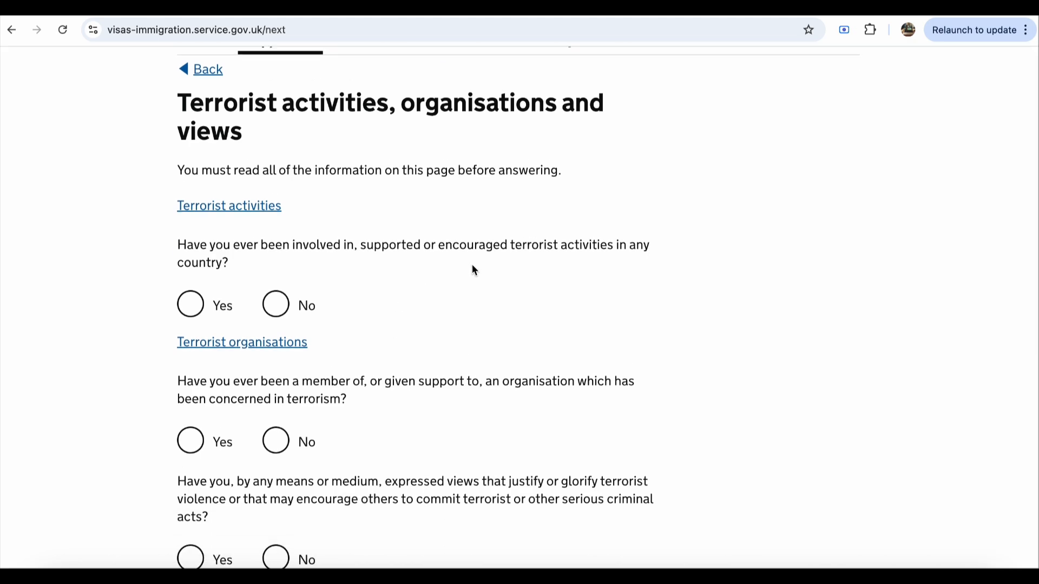
{"action": "left_click", "coordinate": [278, 308]}
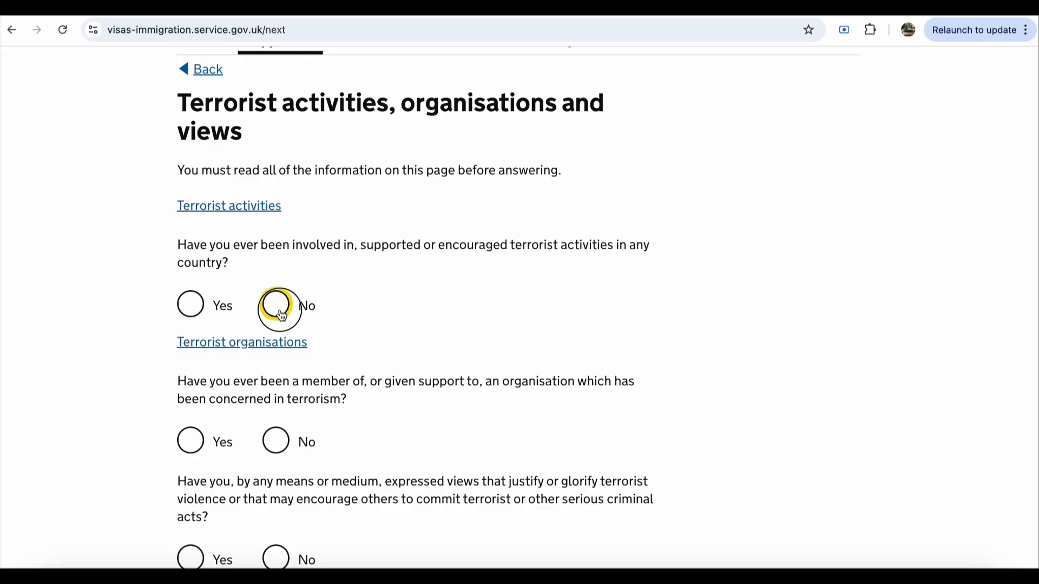
{"action": "scroll", "coordinate": [453, 345], "scroll_direction": "down", "scroll_amount": 2}
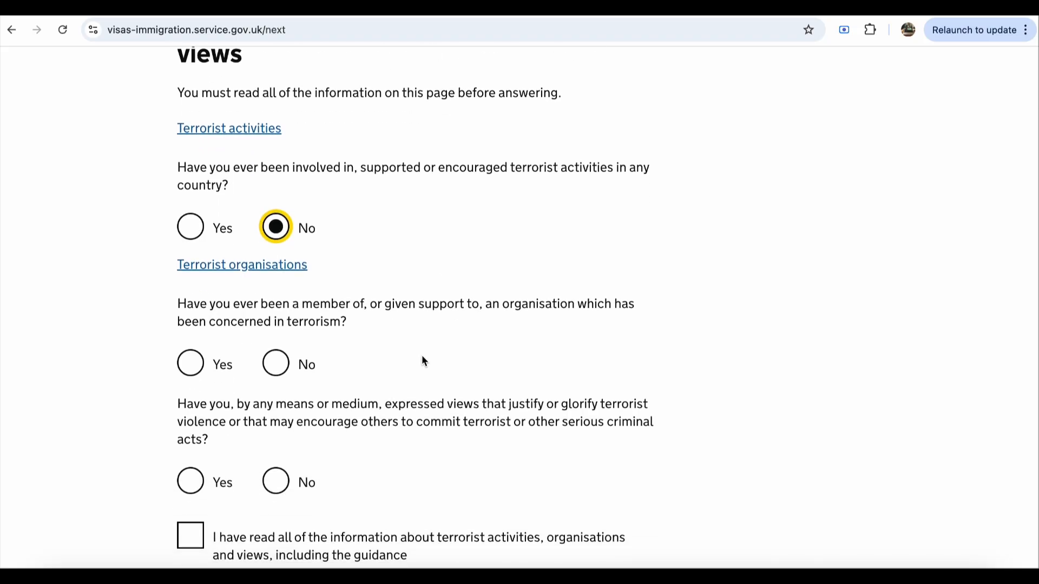
{"action": "scroll", "coordinate": [421, 355], "scroll_direction": "down", "scroll_amount": 1}
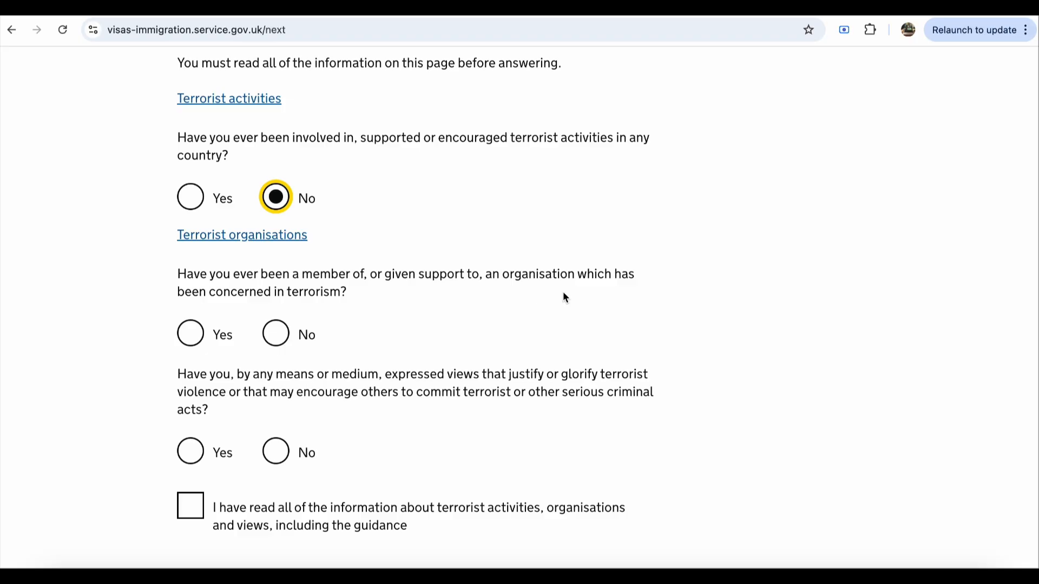
{"action": "left_click", "coordinate": [276, 337]}
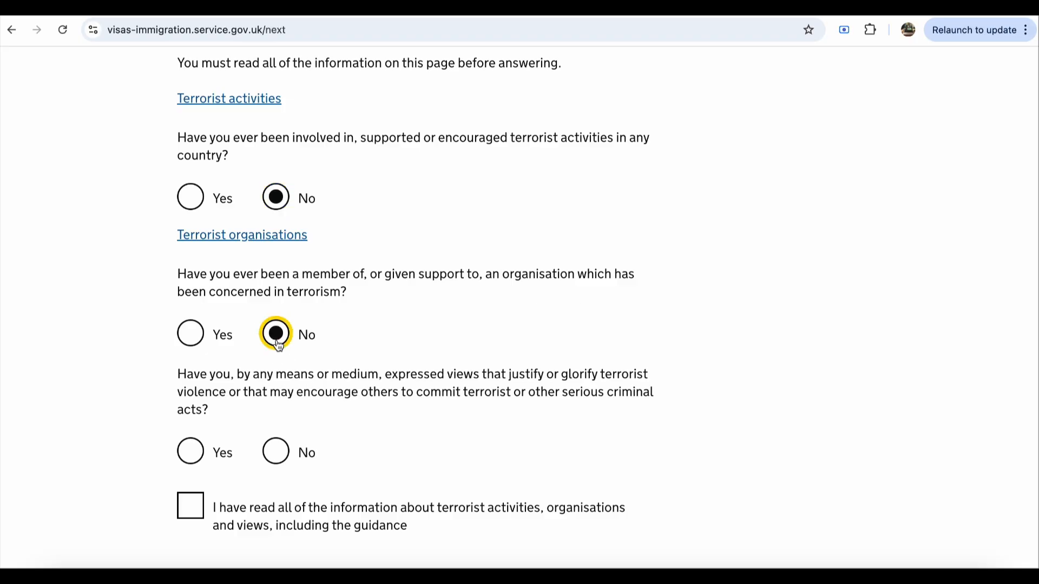
{"action": "scroll", "coordinate": [297, 425], "scroll_direction": "down", "scroll_amount": 2}
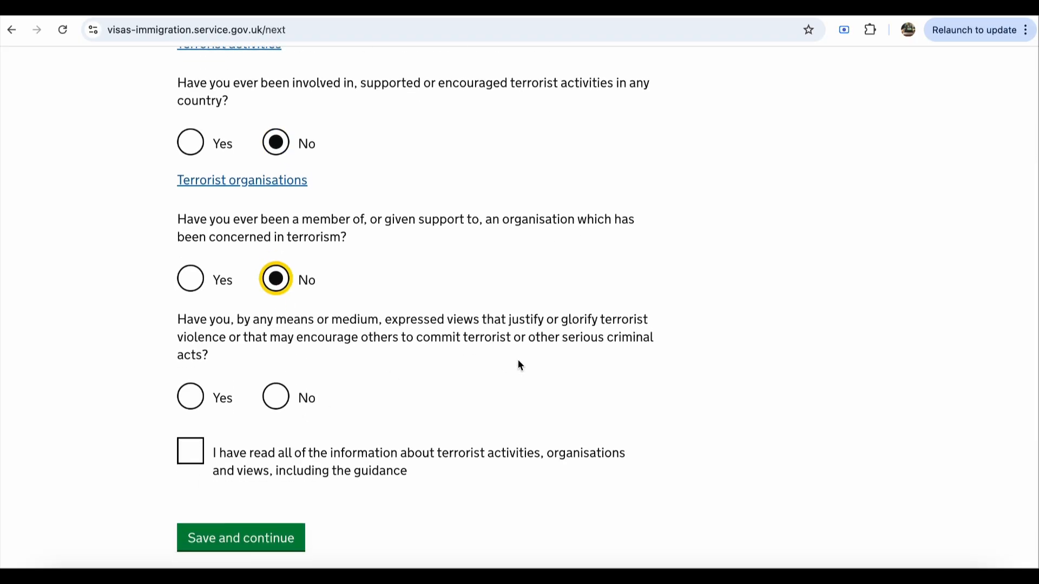
{"action": "left_click", "coordinate": [276, 399]}
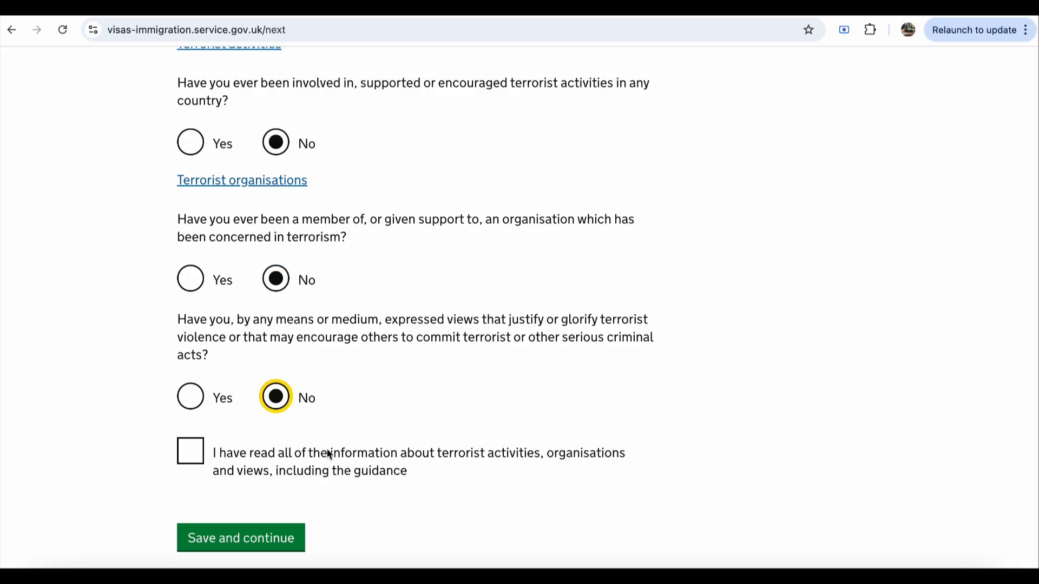
{"action": "left_click", "coordinate": [189, 451]}
{"action": "scroll", "coordinate": [362, 477], "scroll_direction": "down", "scroll_amount": 2}
{"action": "scroll", "coordinate": [363, 478], "scroll_direction": "down", "scroll_amount": 5}
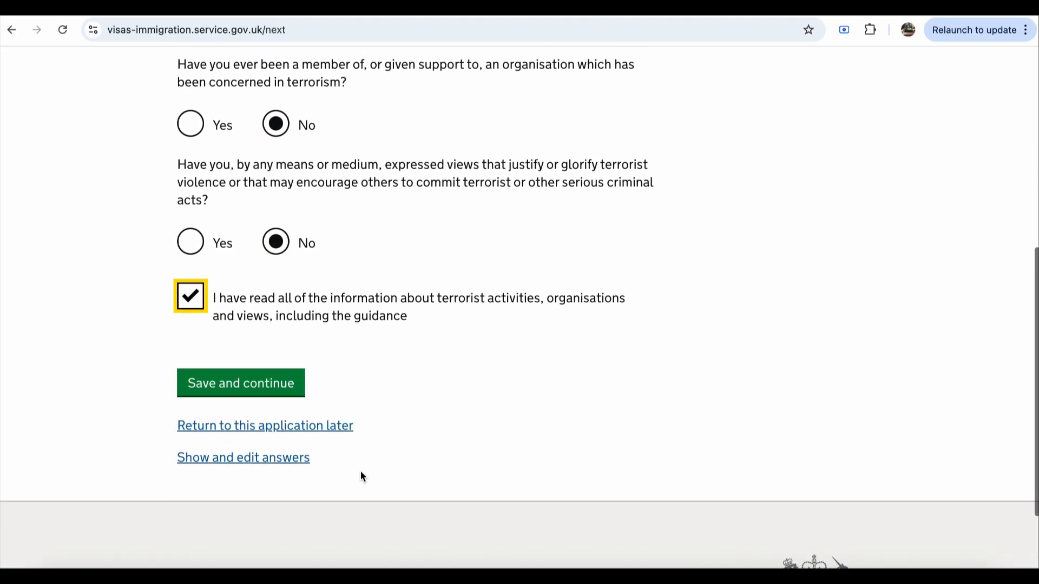
{"action": "left_click", "coordinate": [251, 383]}
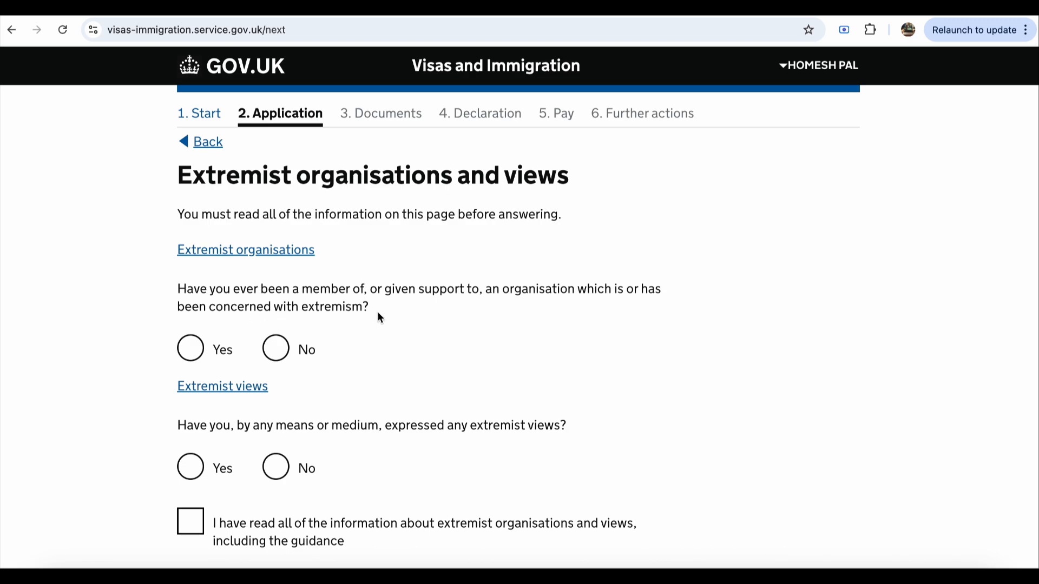
Step: Answer No to extremist organisation membership and extremist views, confirming the guidance was read
{"action": "triple_click", "coordinate": [320, 293]}
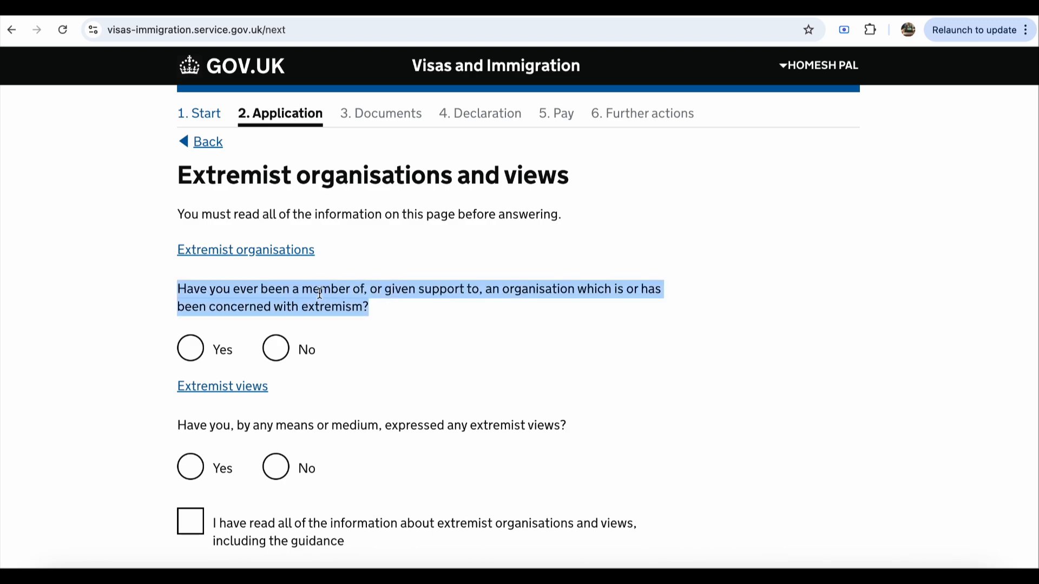
{"action": "left_click", "coordinate": [411, 317]}
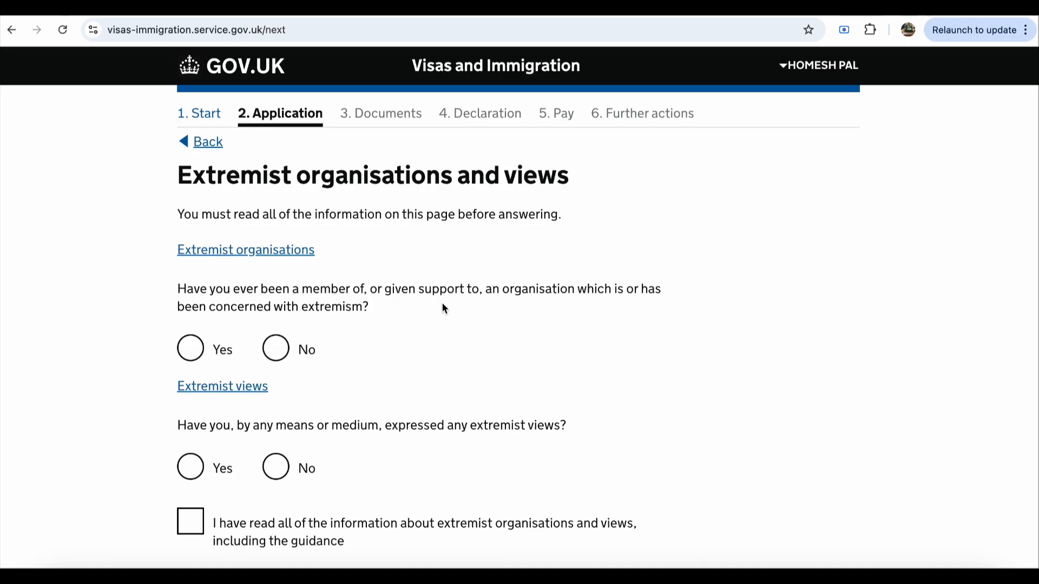
{"action": "left_click", "coordinate": [282, 353]}
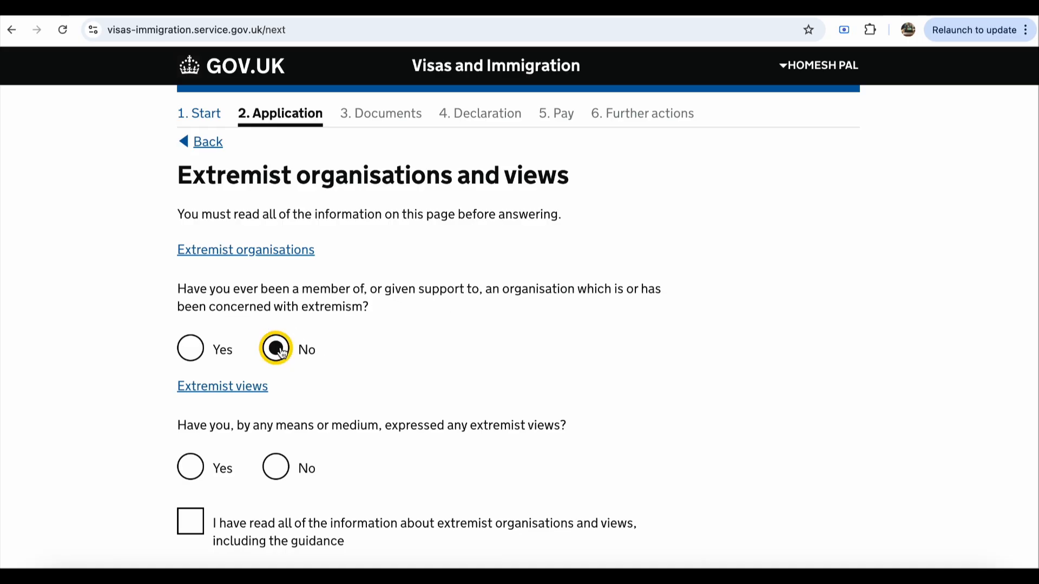
{"action": "scroll", "coordinate": [385, 382], "scroll_direction": "down", "scroll_amount": 2}
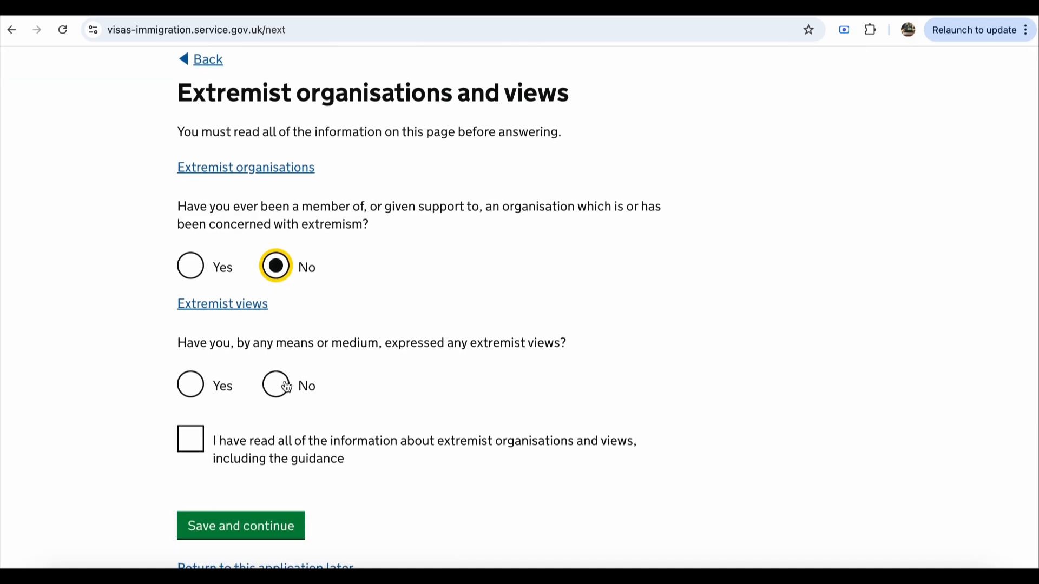
{"action": "left_click", "coordinate": [285, 386]}
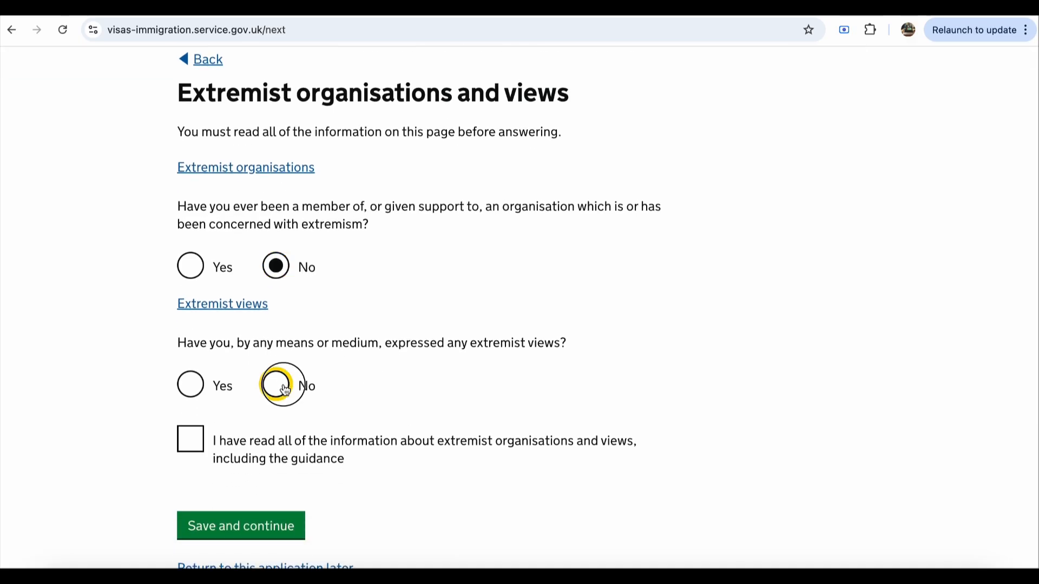
{"action": "scroll", "coordinate": [407, 408], "scroll_direction": "down", "scroll_amount": 2}
{"action": "left_click", "coordinate": [190, 373]}
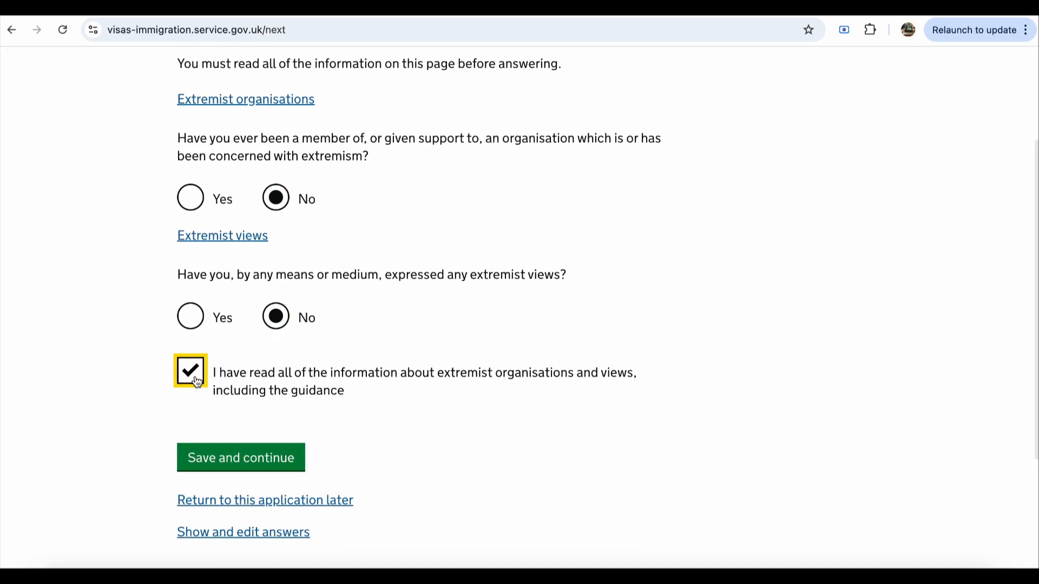
{"action": "left_click", "coordinate": [234, 460]}
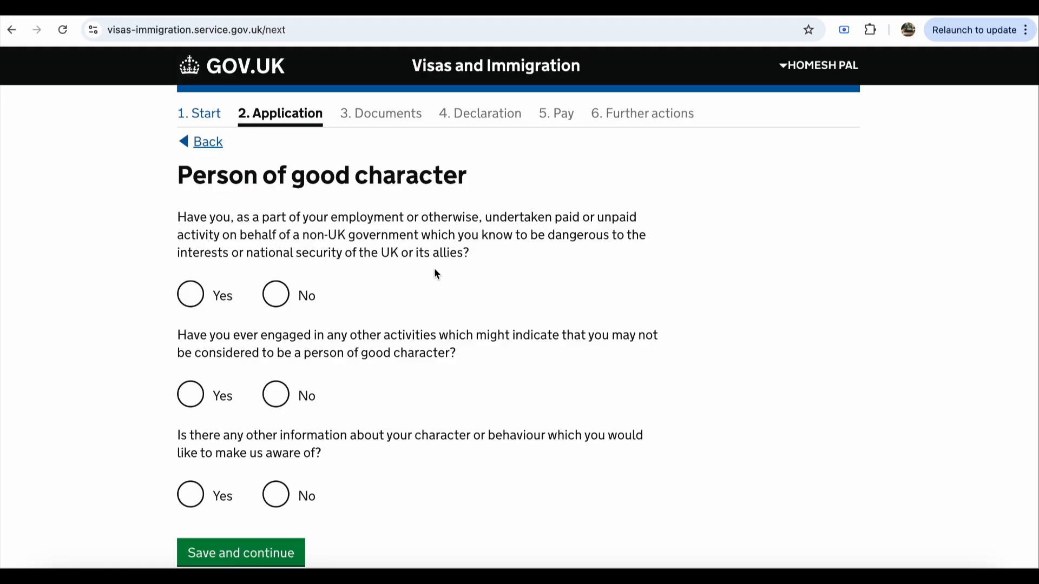
Step: Answer No to the hostile government, other bad-character and further character information questions, then save
{"action": "left_click", "coordinate": [274, 294]}
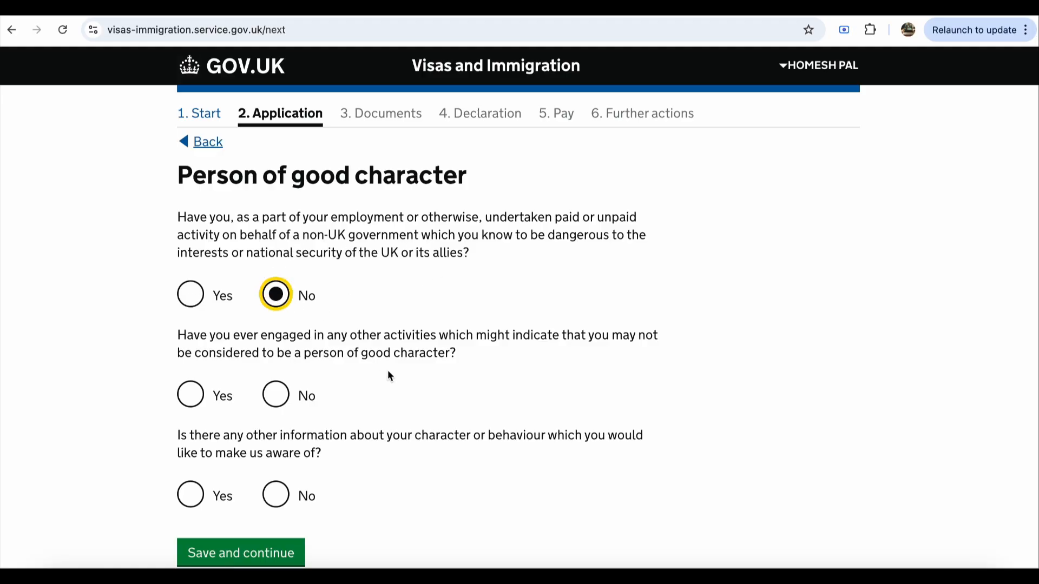
{"action": "scroll", "coordinate": [388, 373], "scroll_direction": "down", "scroll_amount": 1}
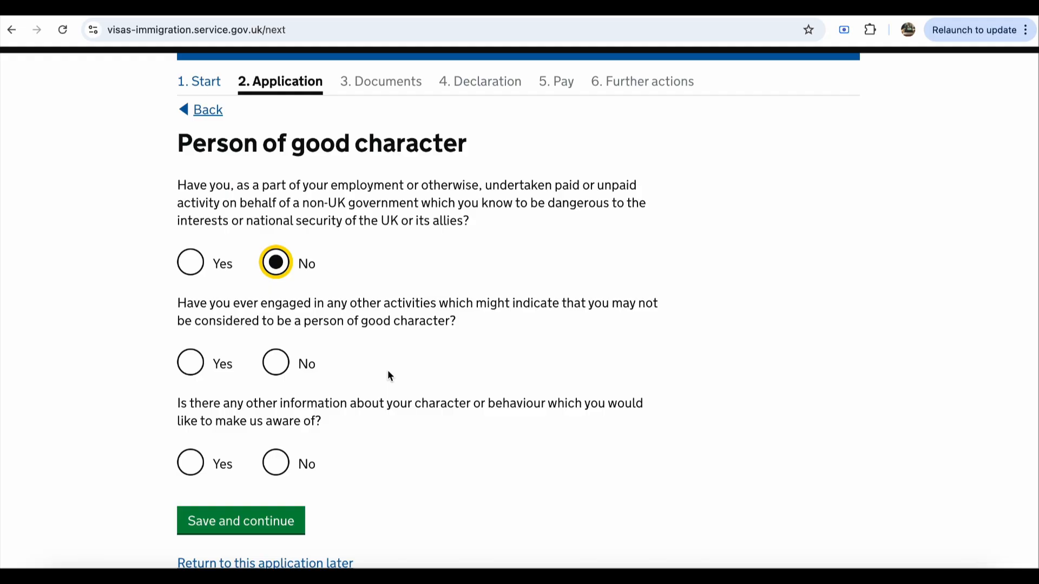
{"action": "left_click", "coordinate": [278, 363]}
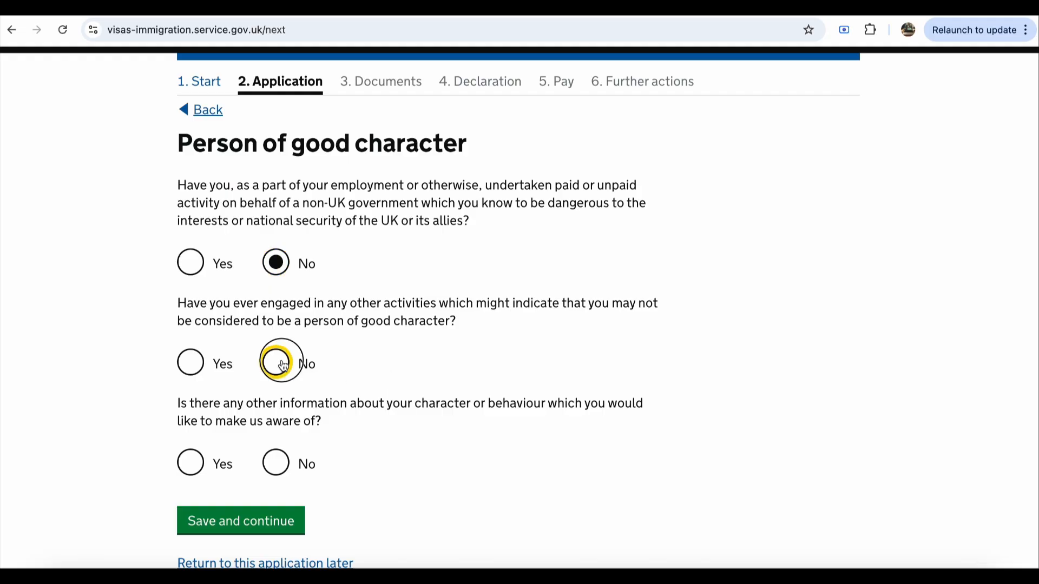
{"action": "scroll", "coordinate": [360, 459], "scroll_direction": "down", "scroll_amount": 1}
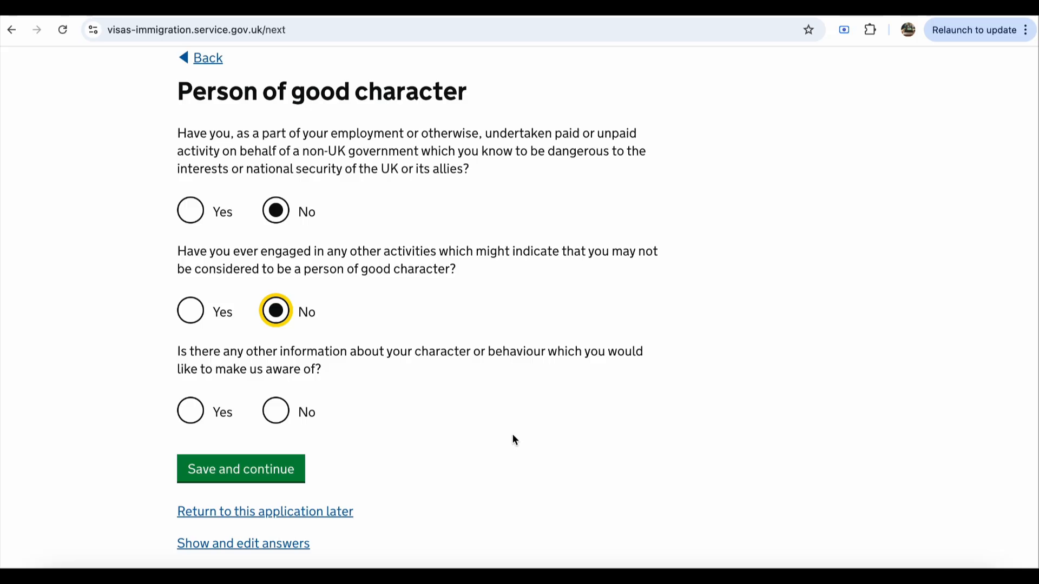
{"action": "left_click", "coordinate": [286, 420]}
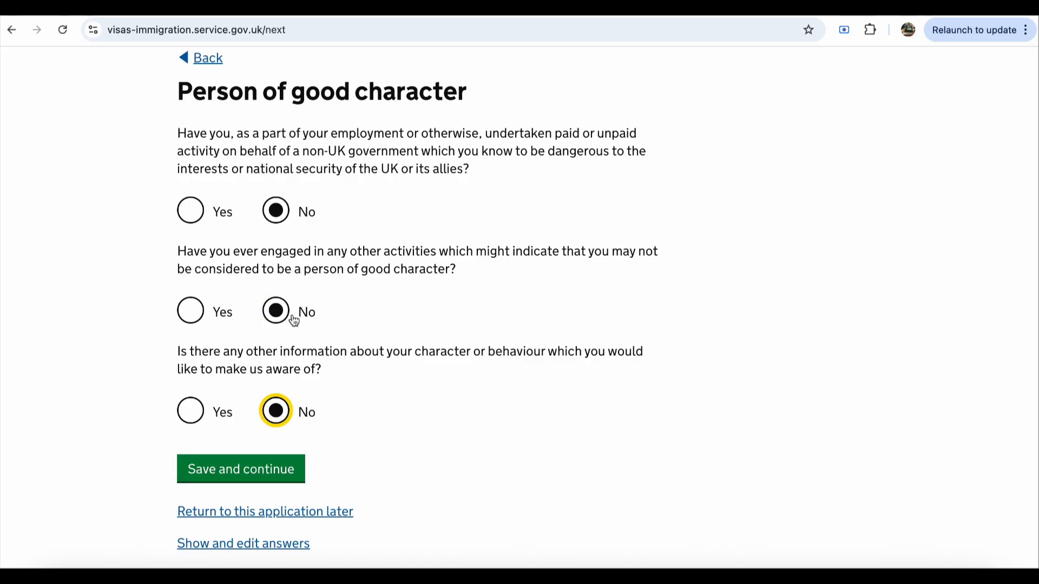
{"action": "left_click", "coordinate": [273, 469]}
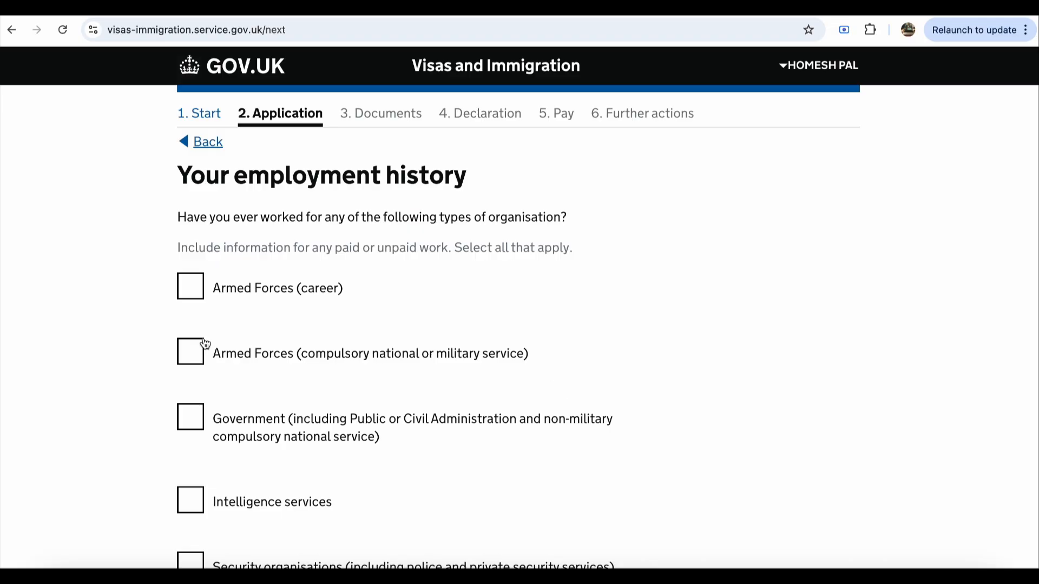
Step: Declare not having worked in any of the listed jobs and save the employment history
{"action": "scroll", "coordinate": [205, 344], "scroll_direction": "down", "scroll_amount": 3}
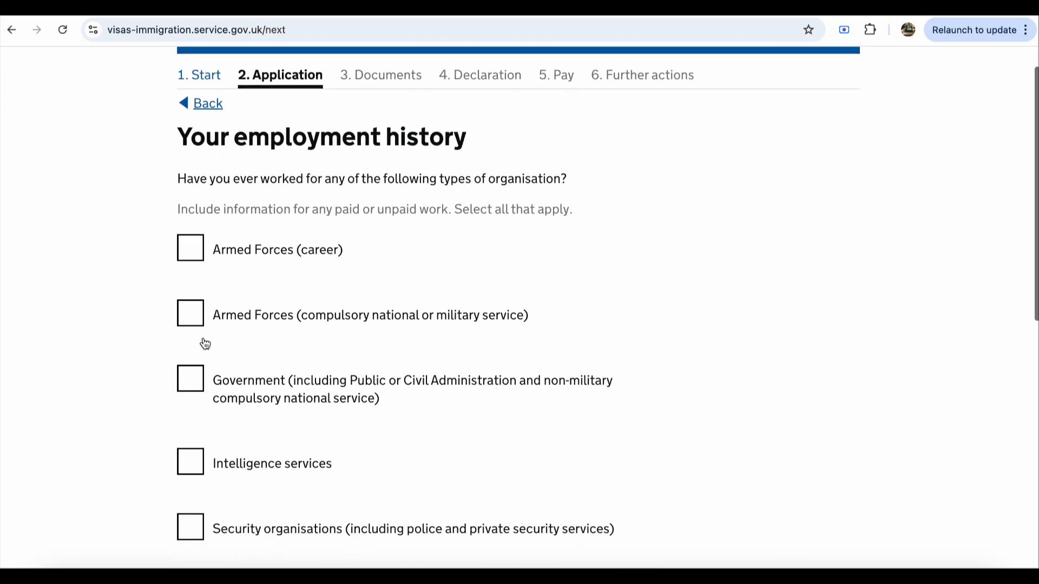
{"action": "scroll", "coordinate": [205, 344], "scroll_direction": "down", "scroll_amount": 3}
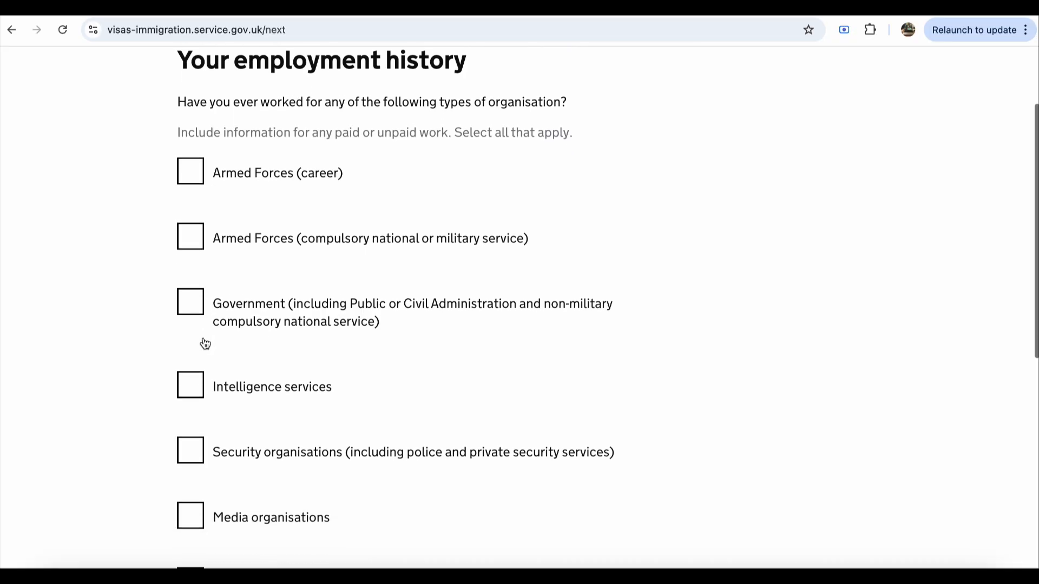
{"action": "scroll", "coordinate": [204, 338], "scroll_direction": "down", "scroll_amount": 6}
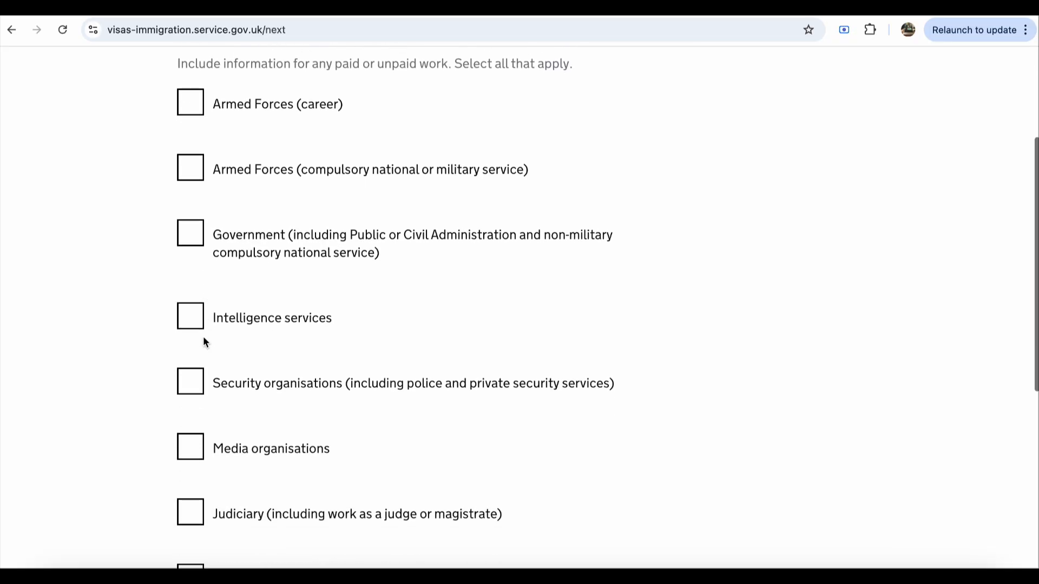
{"action": "scroll", "coordinate": [205, 342], "scroll_direction": "down", "scroll_amount": 4}
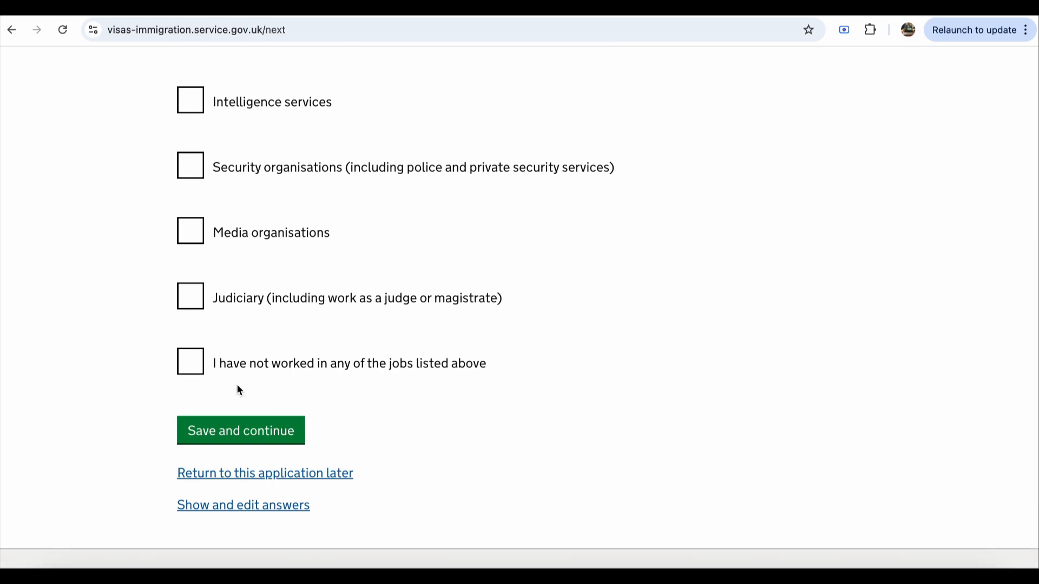
{"action": "left_click", "coordinate": [197, 371]}
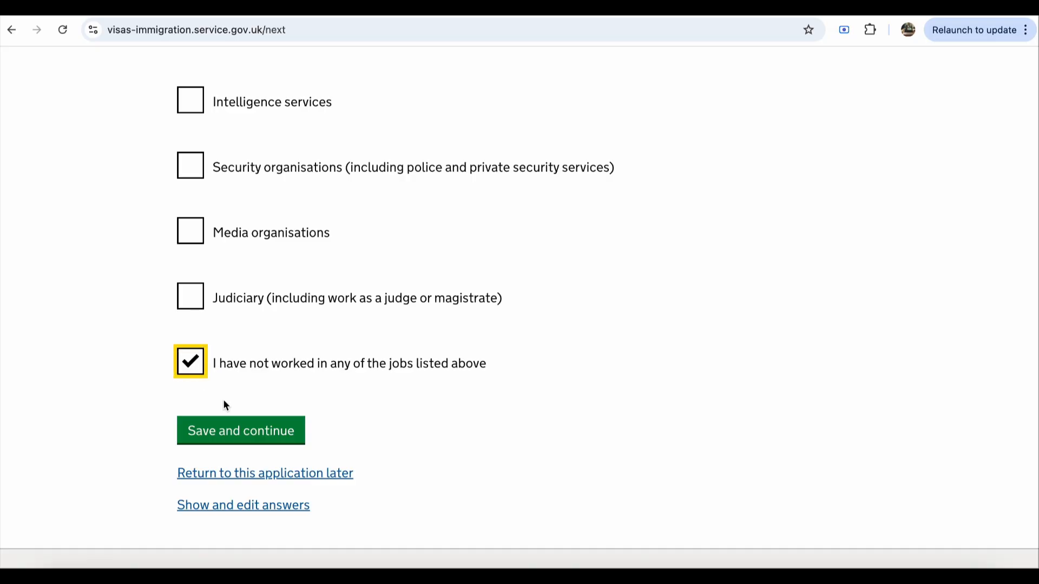
{"action": "left_click", "coordinate": [264, 437]}
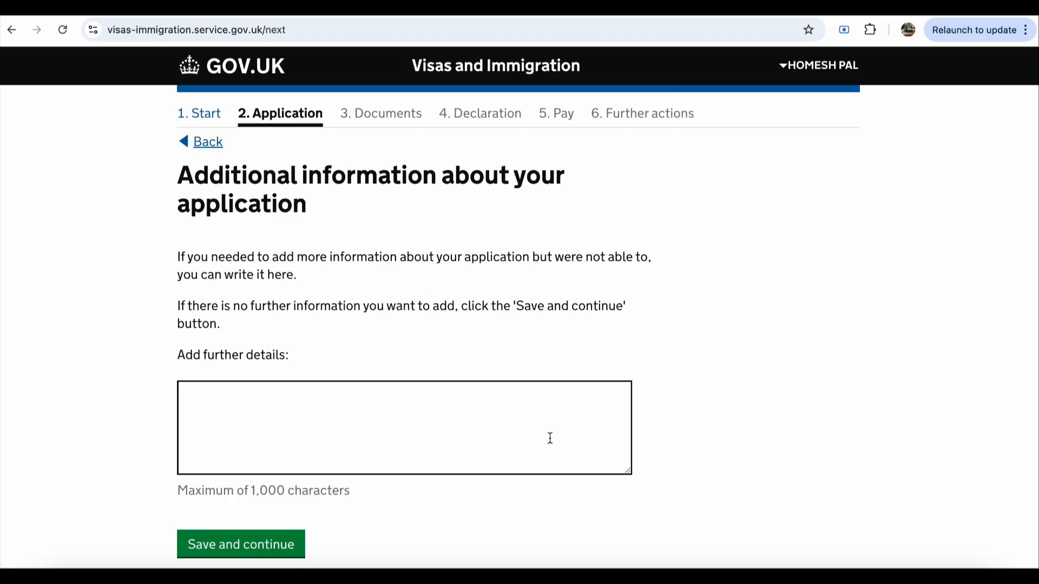
Step: Leave the additional details box empty and submit the page
{"action": "scroll", "coordinate": [550, 438], "scroll_direction": "down", "scroll_amount": 1}
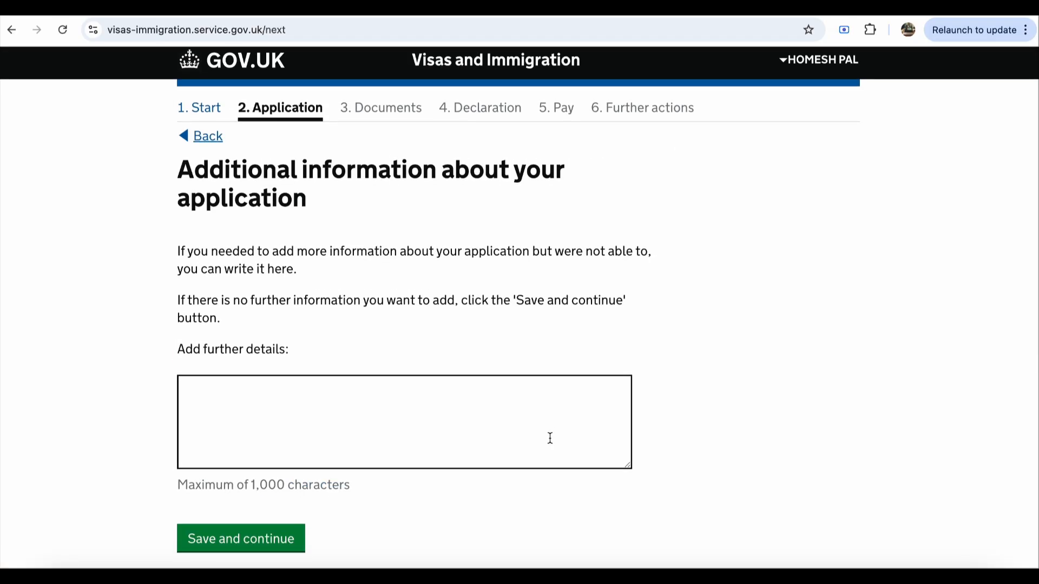
{"action": "left_click", "coordinate": [462, 439]}
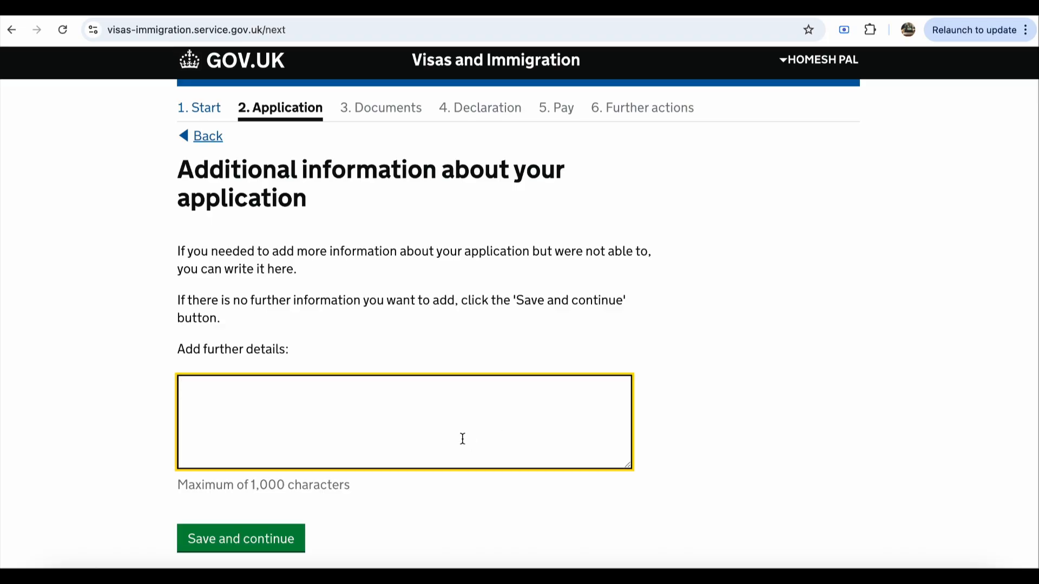
{"action": "left_click", "coordinate": [282, 539]}
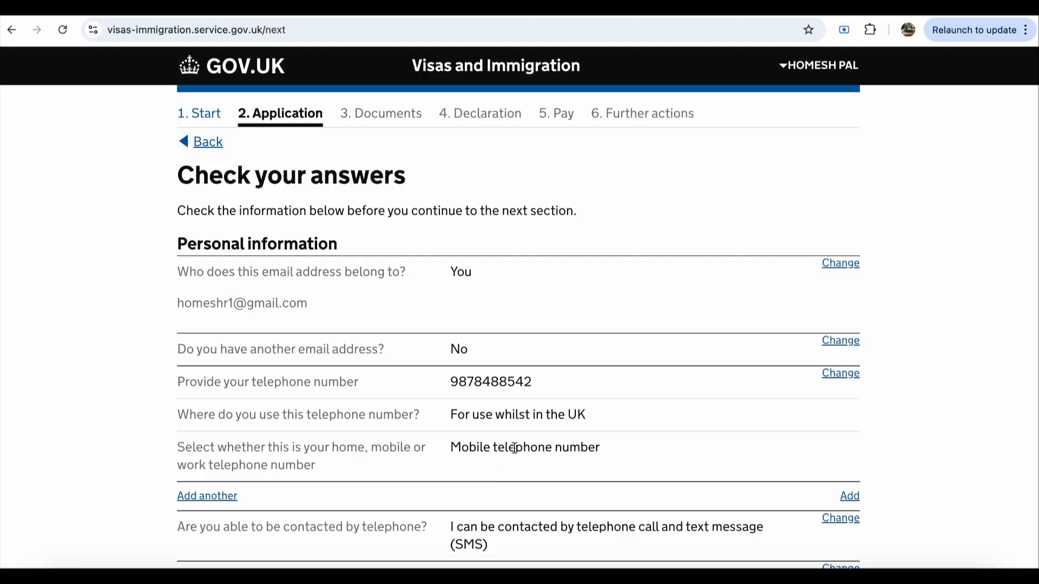
Step: Review the Check your answers summary to the bottom and continue to the Documents step
{"action": "scroll", "coordinate": [525, 444], "scroll_direction": "down", "scroll_amount": 2}
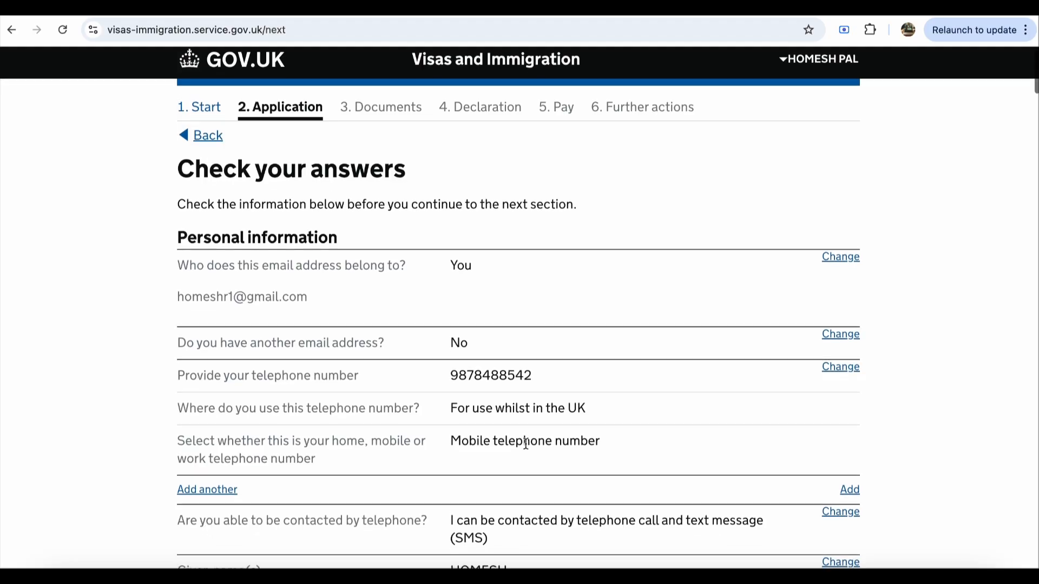
{"action": "scroll", "coordinate": [526, 446], "scroll_direction": "up", "scroll_amount": 2}
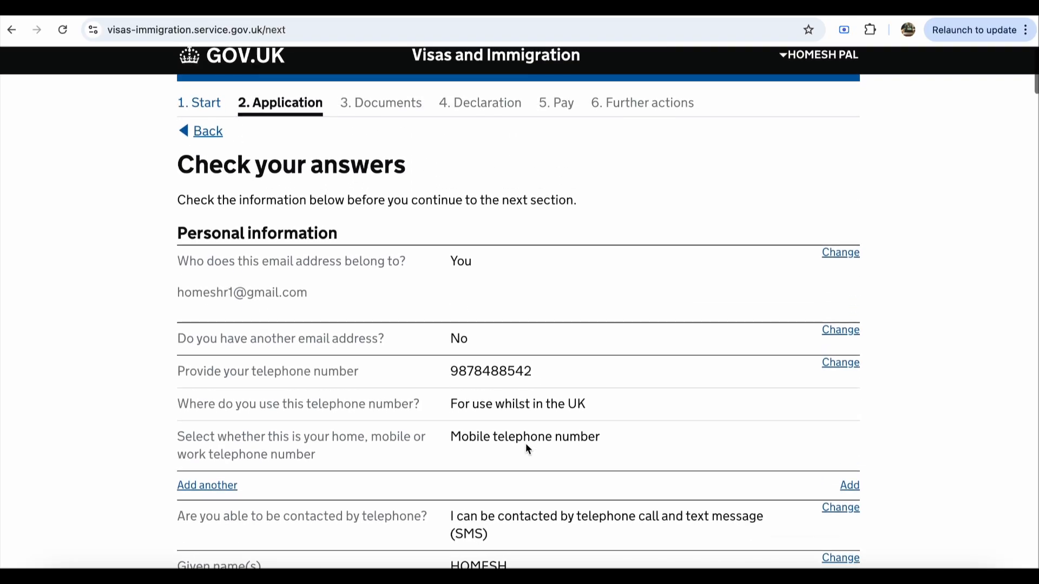
{"action": "scroll", "coordinate": [525, 443], "scroll_direction": "down", "scroll_amount": 6}
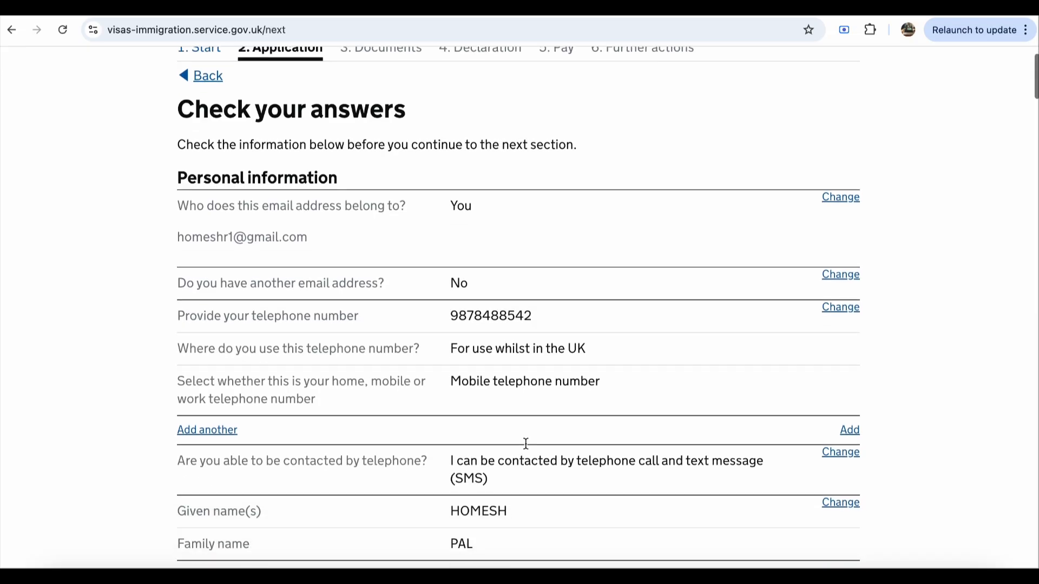
{"action": "scroll", "coordinate": [528, 440], "scroll_direction": "down", "scroll_amount": 9}
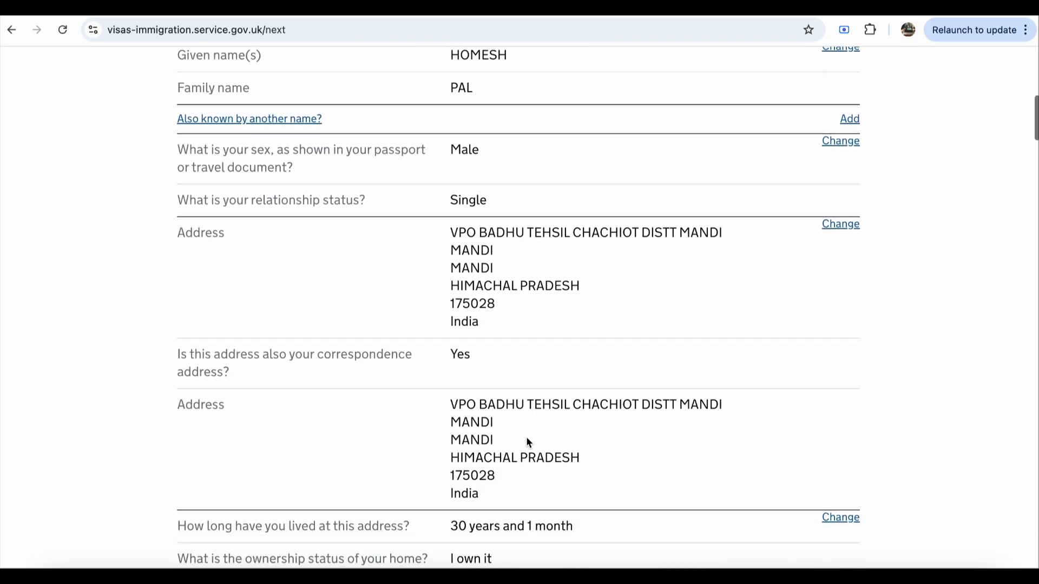
{"action": "scroll", "coordinate": [527, 439], "scroll_direction": "down", "scroll_amount": 13}
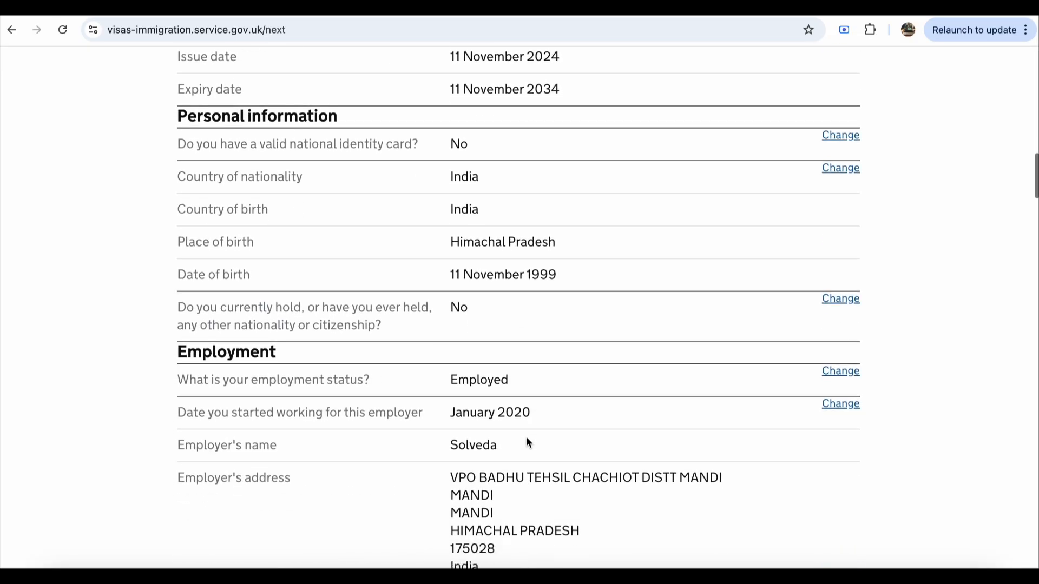
{"action": "scroll", "coordinate": [528, 443], "scroll_direction": "down", "scroll_amount": 13}
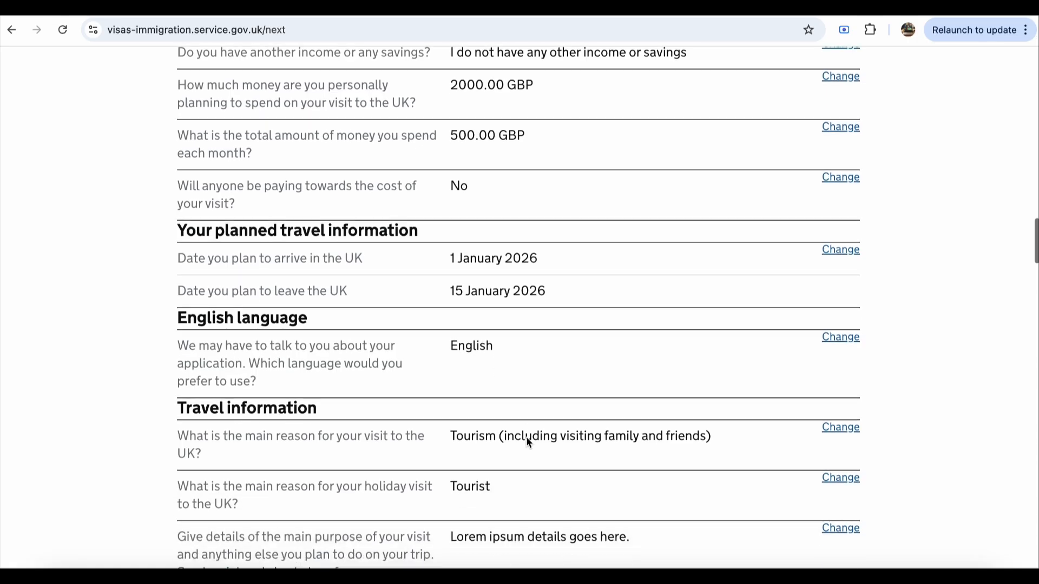
{"action": "scroll", "coordinate": [528, 442], "scroll_direction": "down", "scroll_amount": 13}
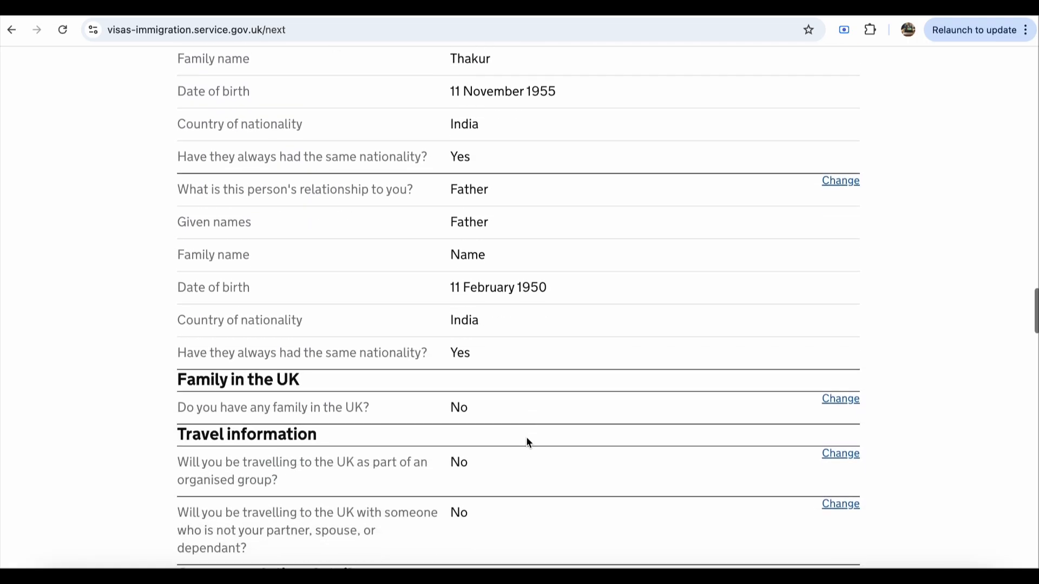
{"action": "scroll", "coordinate": [527, 442], "scroll_direction": "down", "scroll_amount": 13}
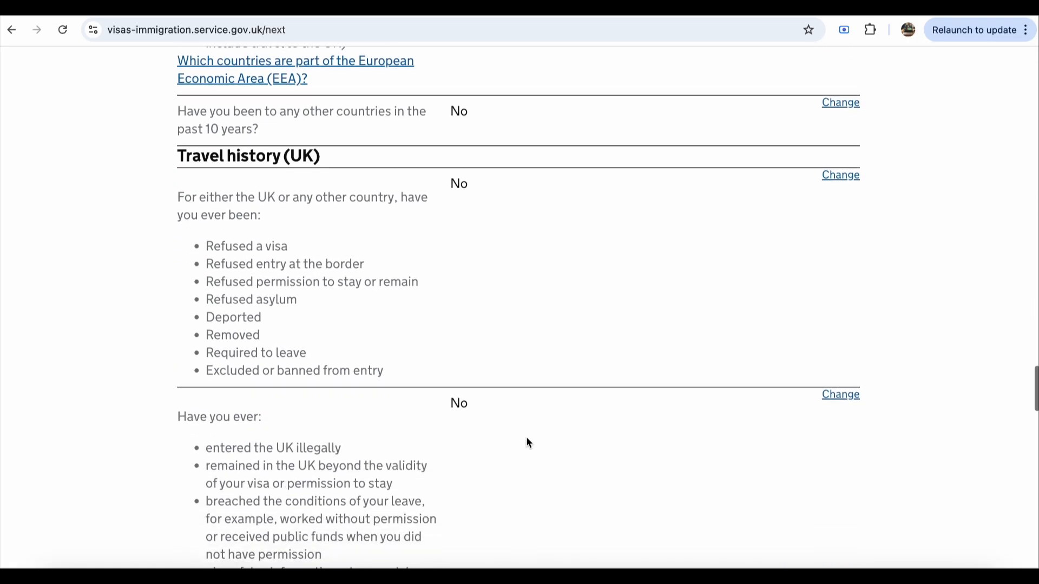
{"action": "scroll", "coordinate": [528, 442], "scroll_direction": "down", "scroll_amount": 15}
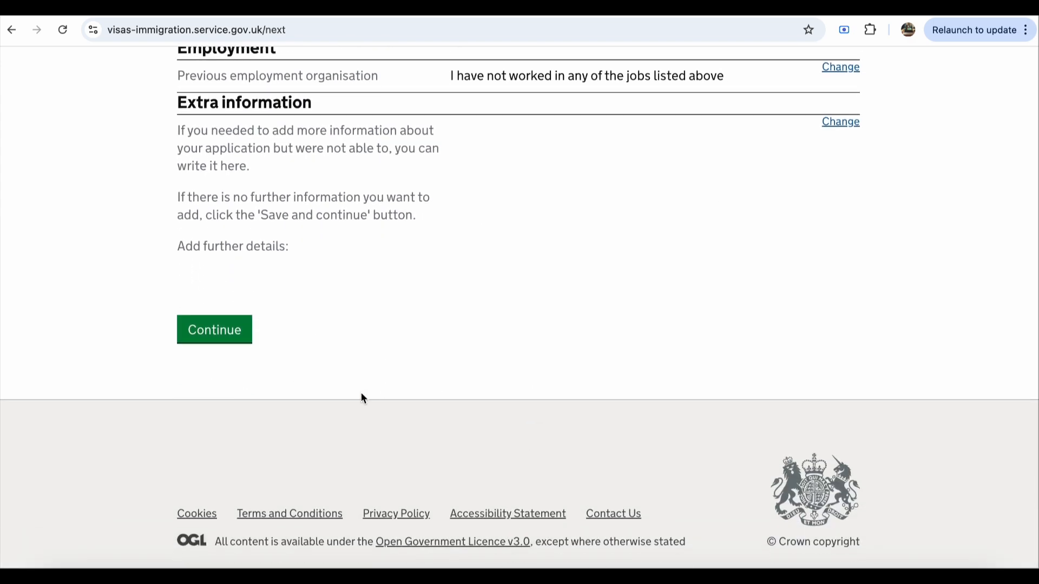
{"action": "left_click", "coordinate": [227, 329]}
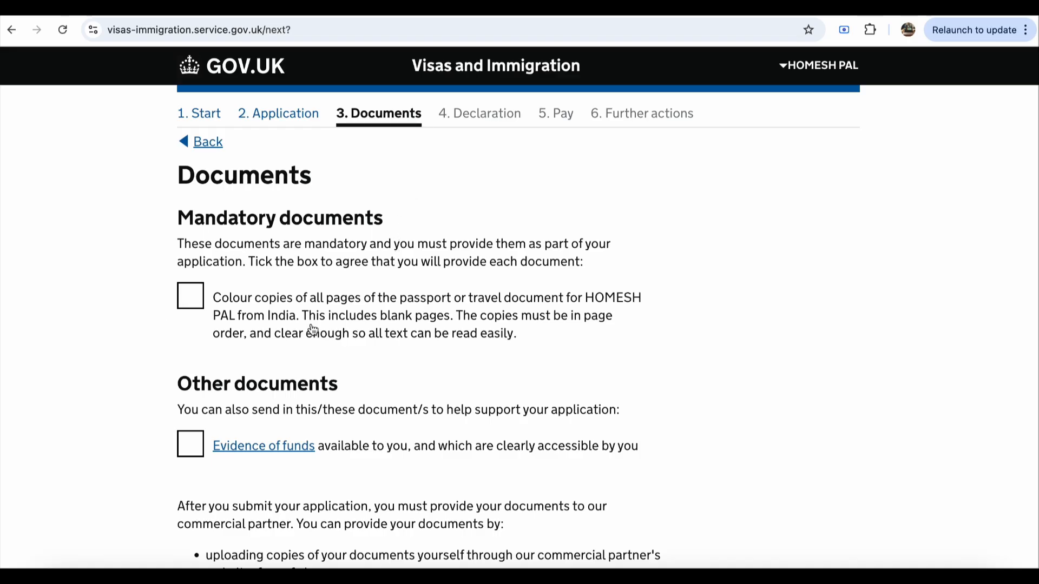
Step: Tick the colour passport copies and Evidence of funds documents, then save the Documents page
{"action": "scroll", "coordinate": [313, 330], "scroll_direction": "down", "scroll_amount": 1}
{"action": "left_click", "coordinate": [187, 285]}
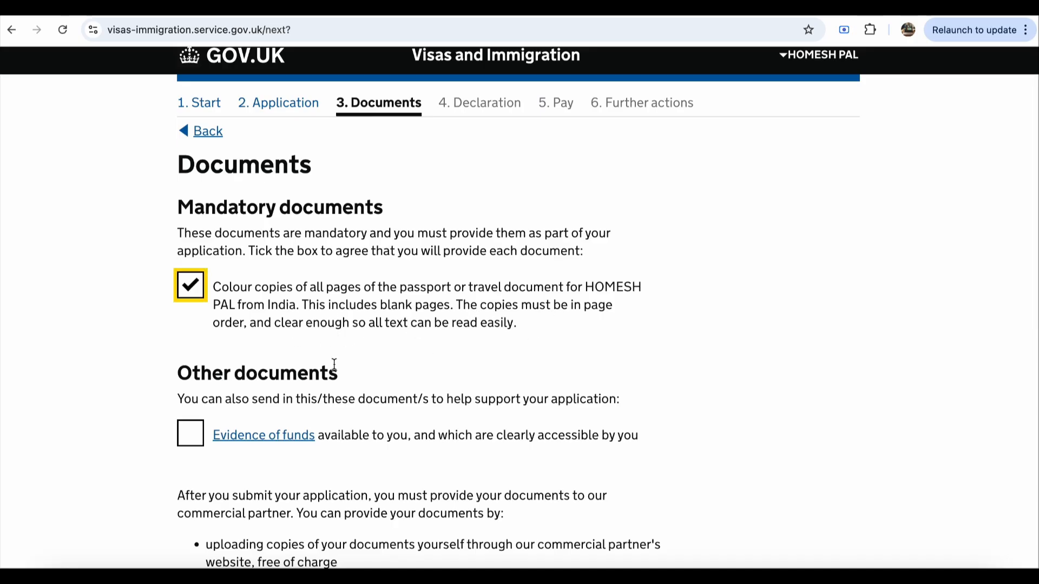
{"action": "scroll", "coordinate": [334, 364], "scroll_direction": "down", "scroll_amount": 2}
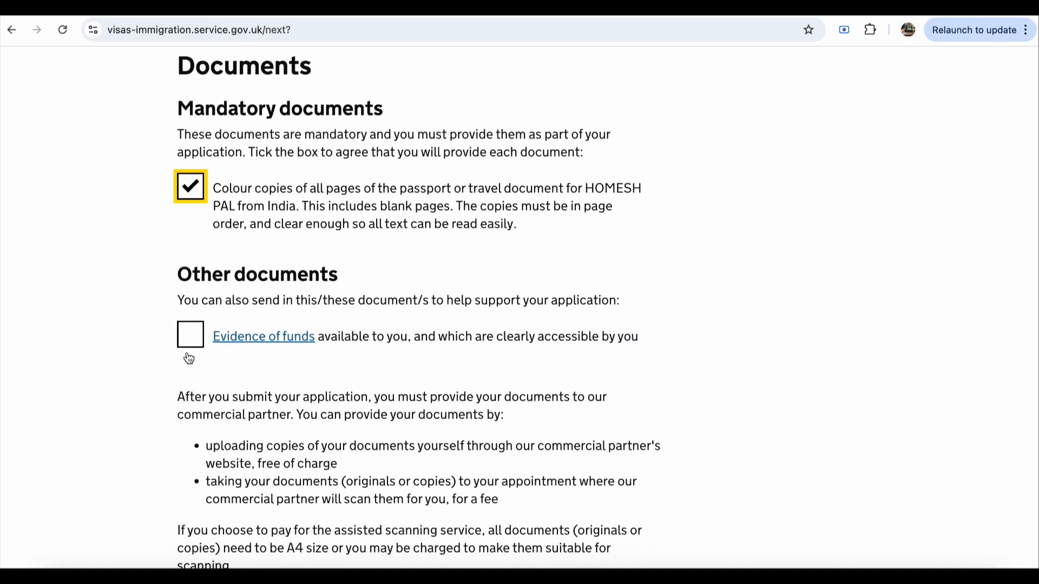
{"action": "left_click", "coordinate": [190, 328]}
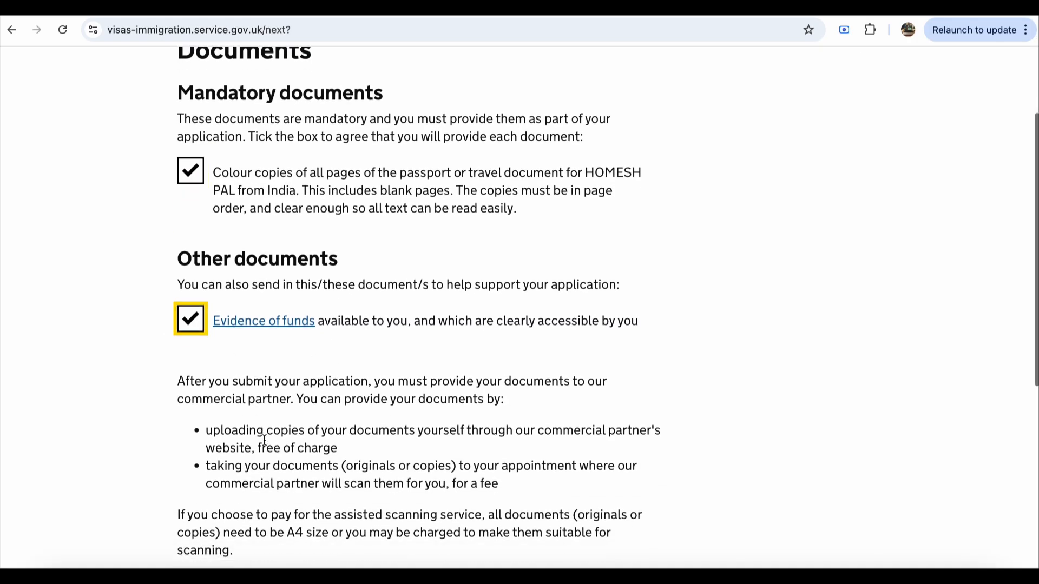
{"action": "scroll", "coordinate": [264, 441], "scroll_direction": "up", "scroll_amount": 1}
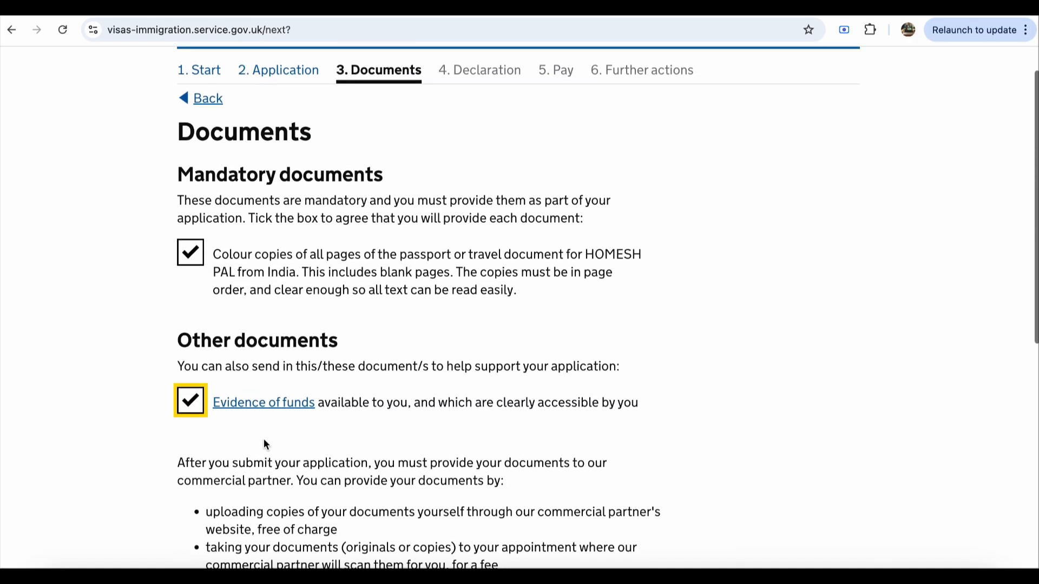
{"action": "scroll", "coordinate": [264, 439], "scroll_direction": "down", "scroll_amount": 3}
{"action": "scroll", "coordinate": [264, 439], "scroll_direction": "down", "scroll_amount": 3}
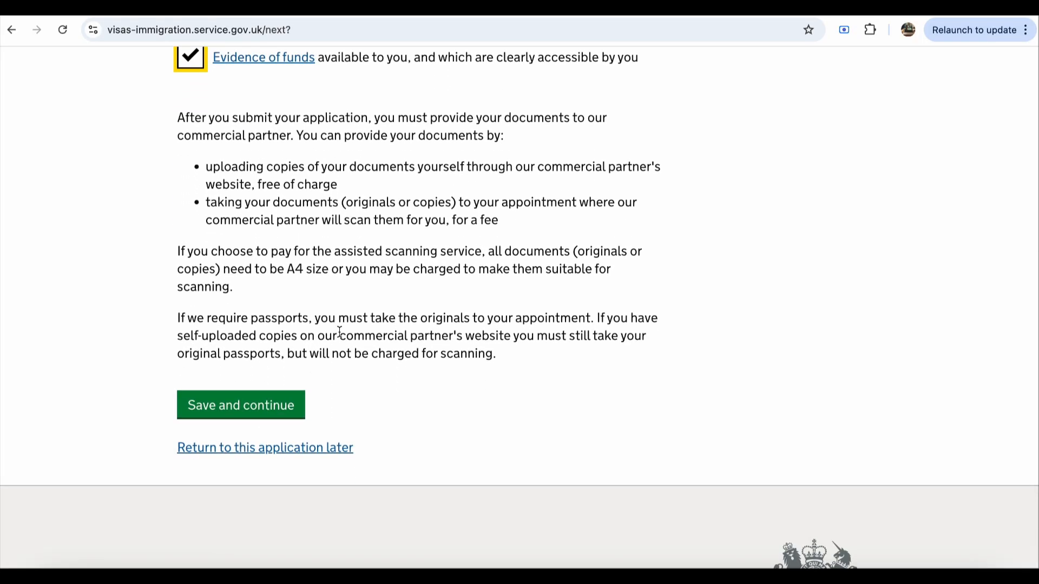
{"action": "scroll", "coordinate": [340, 332], "scroll_direction": "up", "scroll_amount": 1}
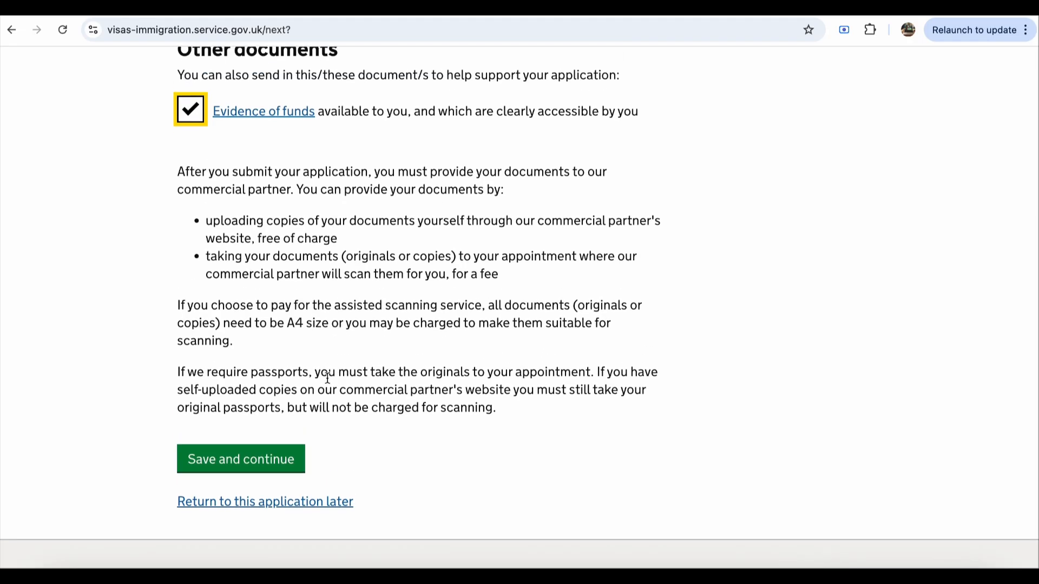
{"action": "scroll", "coordinate": [362, 278], "scroll_direction": "up", "scroll_amount": 1}
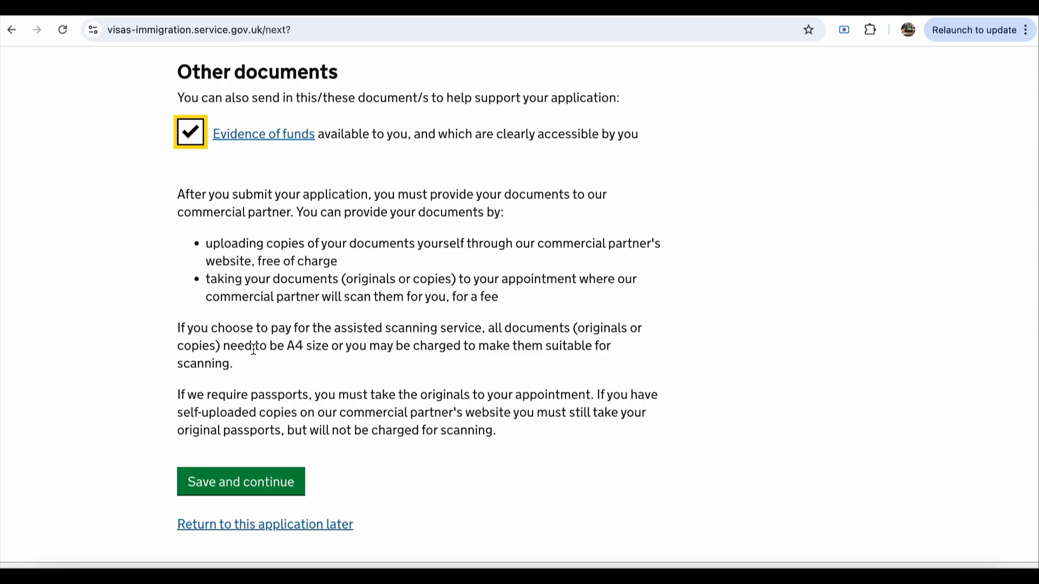
{"action": "left_click", "coordinate": [279, 490]}
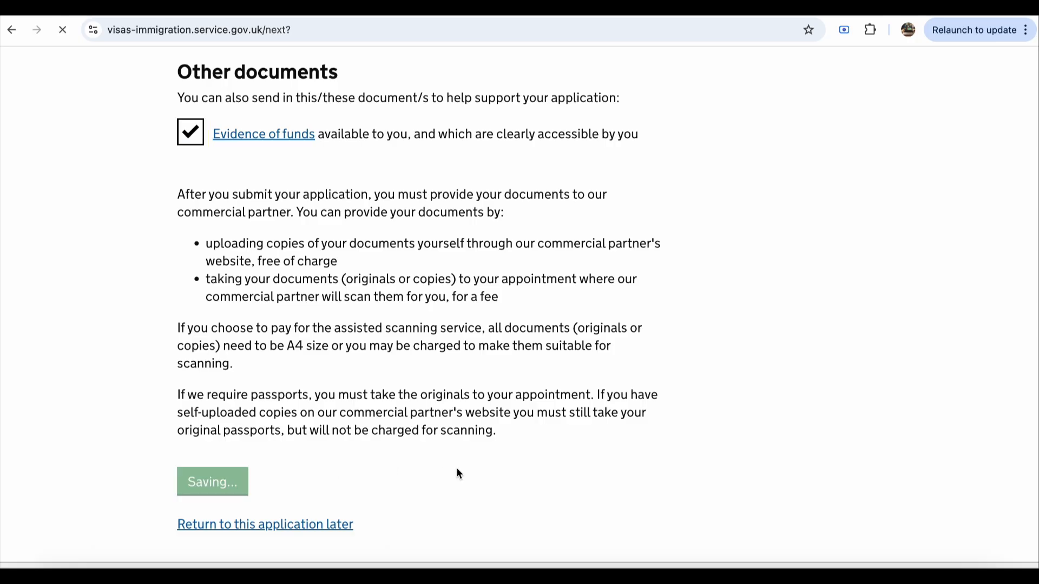
Step: Confirm understanding and acceptance of the visitor conditions and save them
{"action": "scroll", "coordinate": [466, 472], "scroll_direction": "down", "scroll_amount": 2}
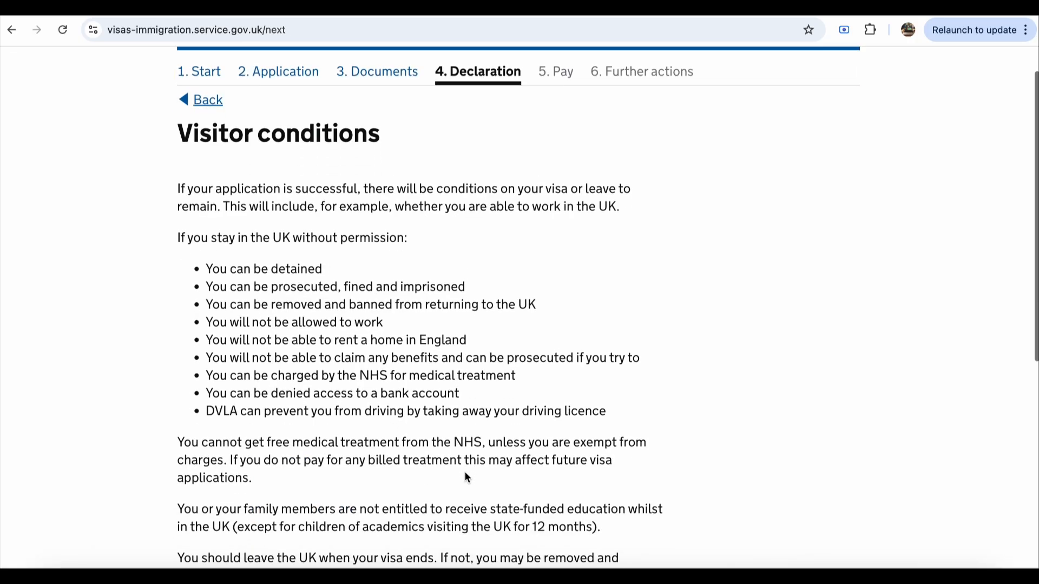
{"action": "scroll", "coordinate": [465, 472], "scroll_direction": "up", "scroll_amount": 1}
{"action": "scroll", "coordinate": [466, 476], "scroll_direction": "down", "scroll_amount": 5}
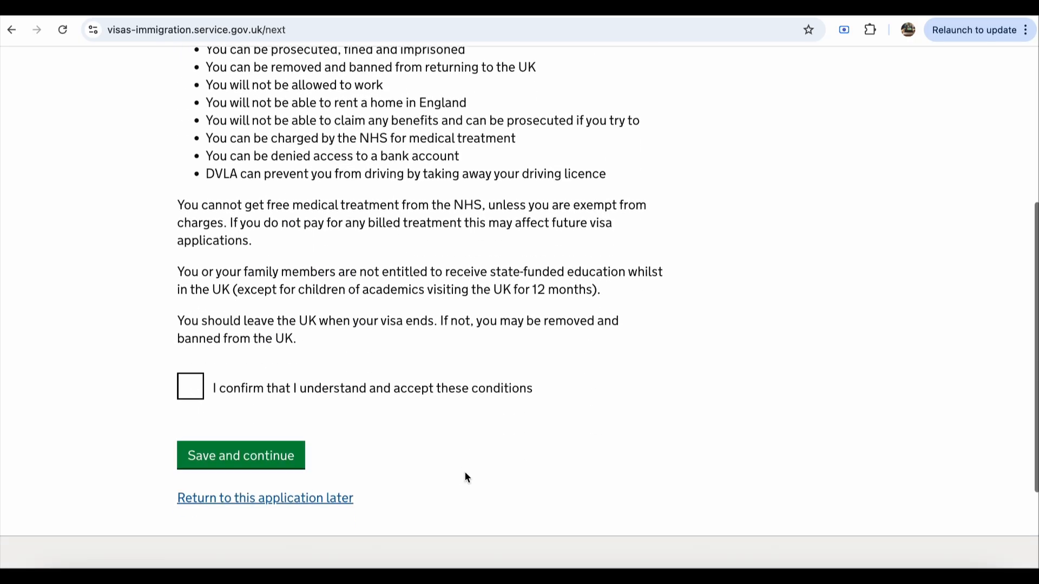
{"action": "scroll", "coordinate": [433, 471], "scroll_direction": "up", "scroll_amount": 2}
{"action": "left_click", "coordinate": [191, 451]}
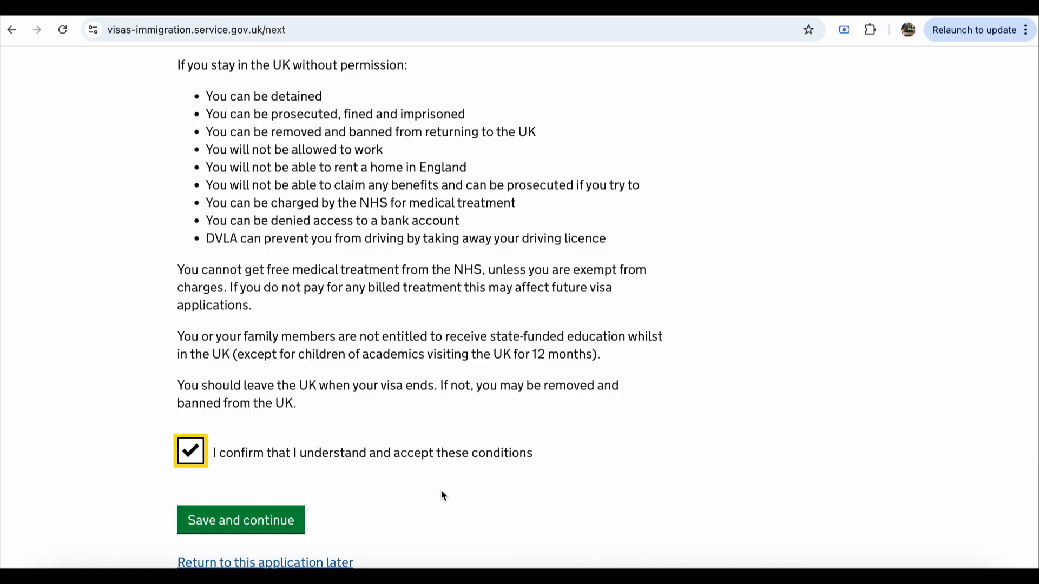
{"action": "scroll", "coordinate": [441, 494], "scroll_direction": "up", "scroll_amount": 3}
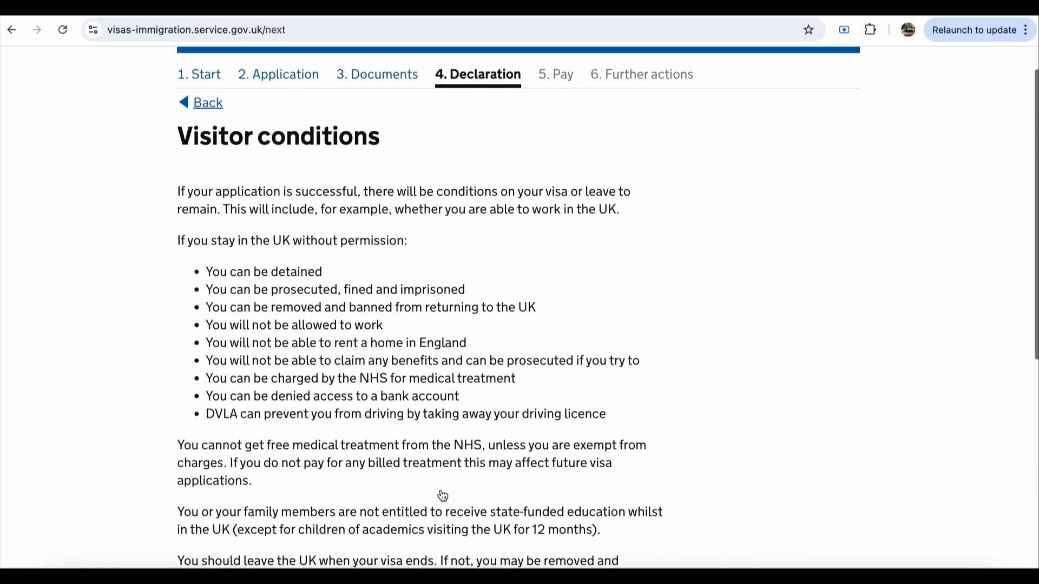
{"action": "scroll", "coordinate": [405, 306], "scroll_direction": "down", "scroll_amount": 1}
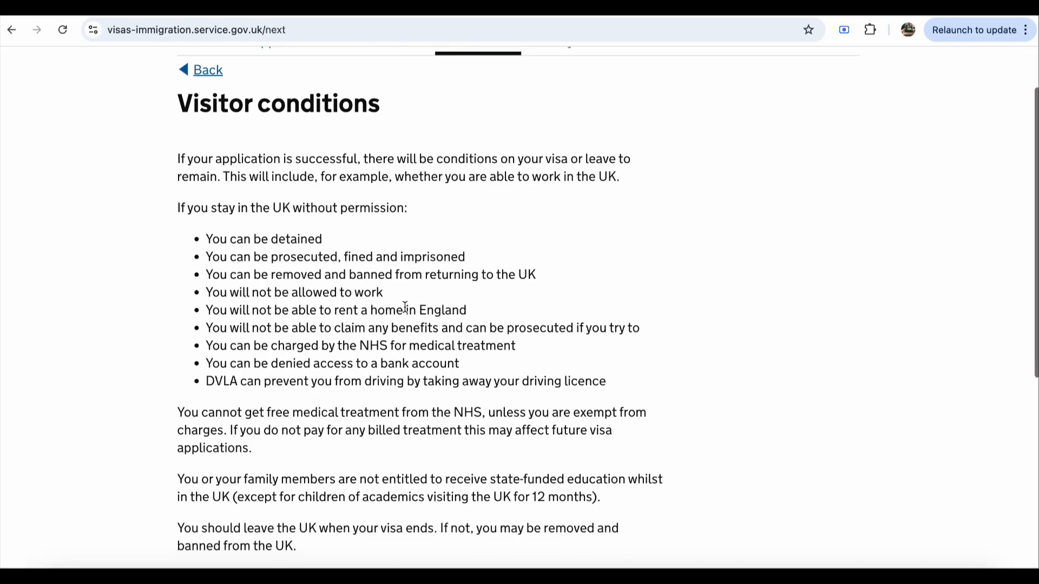
{"action": "scroll", "coordinate": [405, 307], "scroll_direction": "down", "scroll_amount": 3}
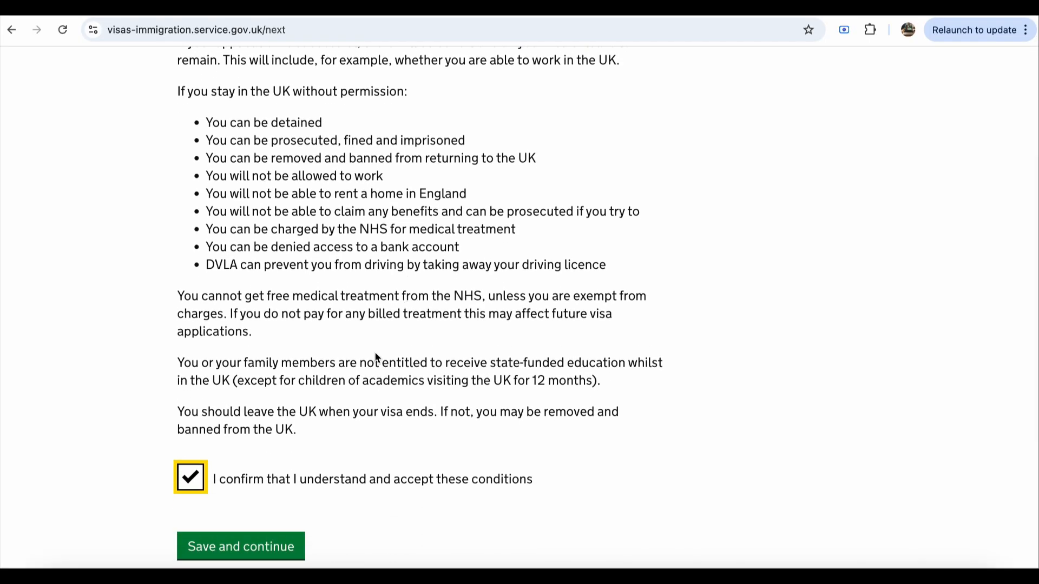
{"action": "scroll", "coordinate": [377, 357], "scroll_direction": "down", "scroll_amount": 1}
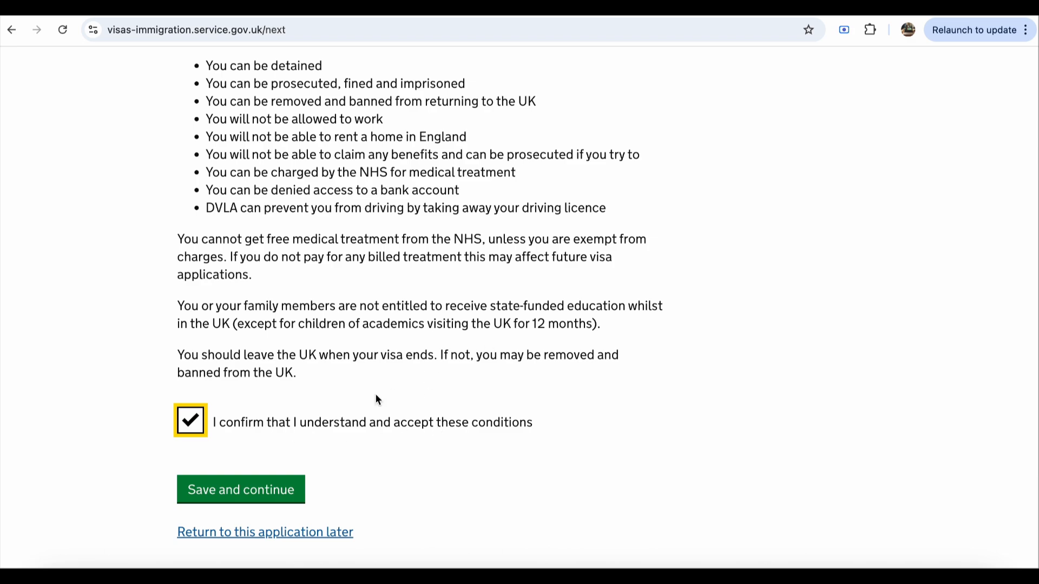
{"action": "left_click", "coordinate": [274, 493]}
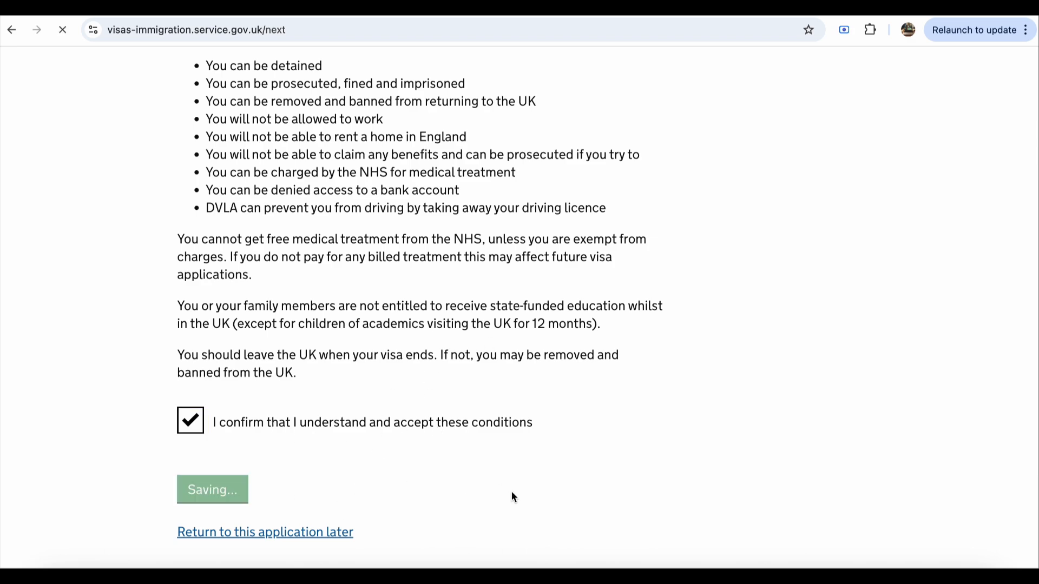
Step: Declare as the applicant aged 18 or over and accept the declaration
{"action": "scroll", "coordinate": [512, 496], "scroll_direction": "down", "scroll_amount": 8}
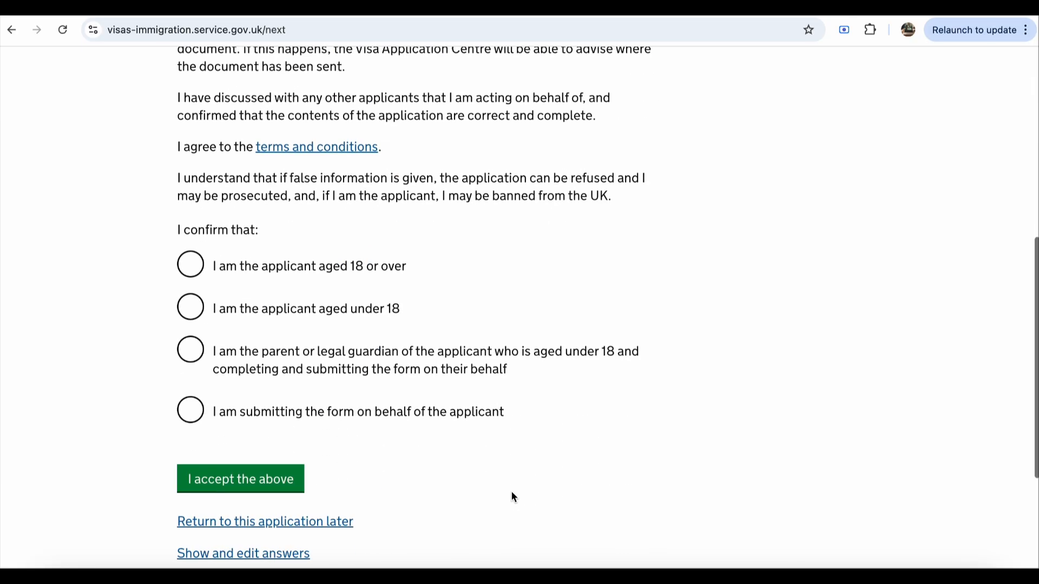
{"action": "scroll", "coordinate": [514, 496], "scroll_direction": "down", "scroll_amount": 1}
{"action": "scroll", "coordinate": [514, 497], "scroll_direction": "up", "scroll_amount": 1}
{"action": "scroll", "coordinate": [514, 497], "scroll_direction": "down", "scroll_amount": 1}
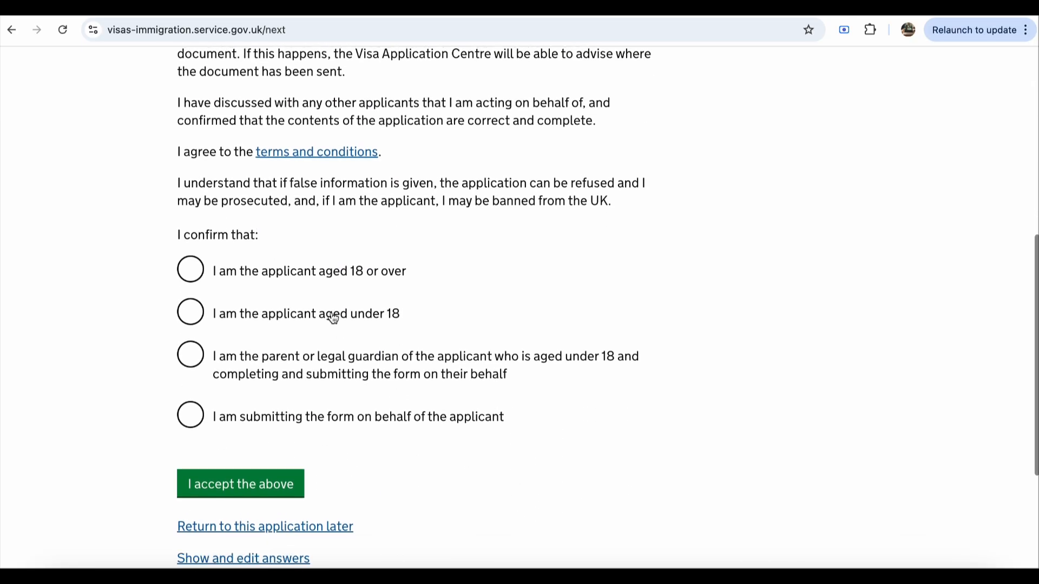
{"action": "left_click", "coordinate": [196, 270]}
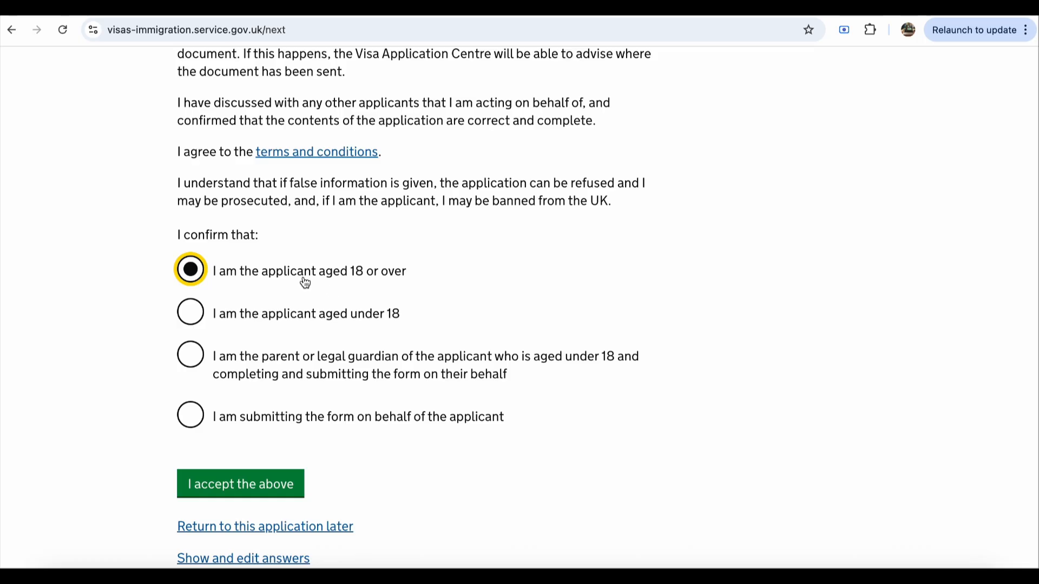
{"action": "left_click", "coordinate": [267, 497]}
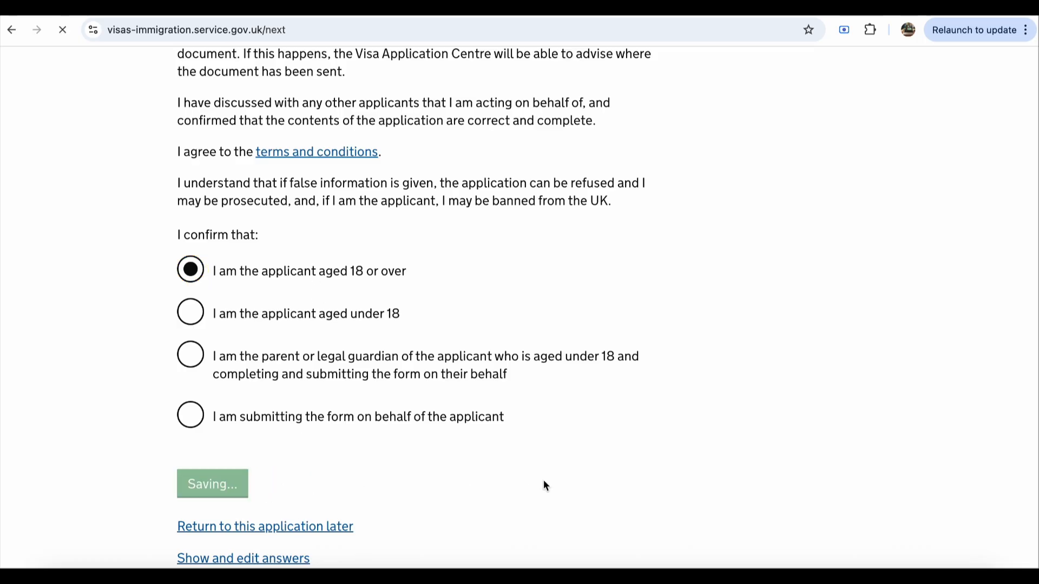
Step: Review the declaration summary and continue to the Pay step's visa options
{"action": "scroll", "coordinate": [545, 485], "scroll_direction": "down", "scroll_amount": 12}
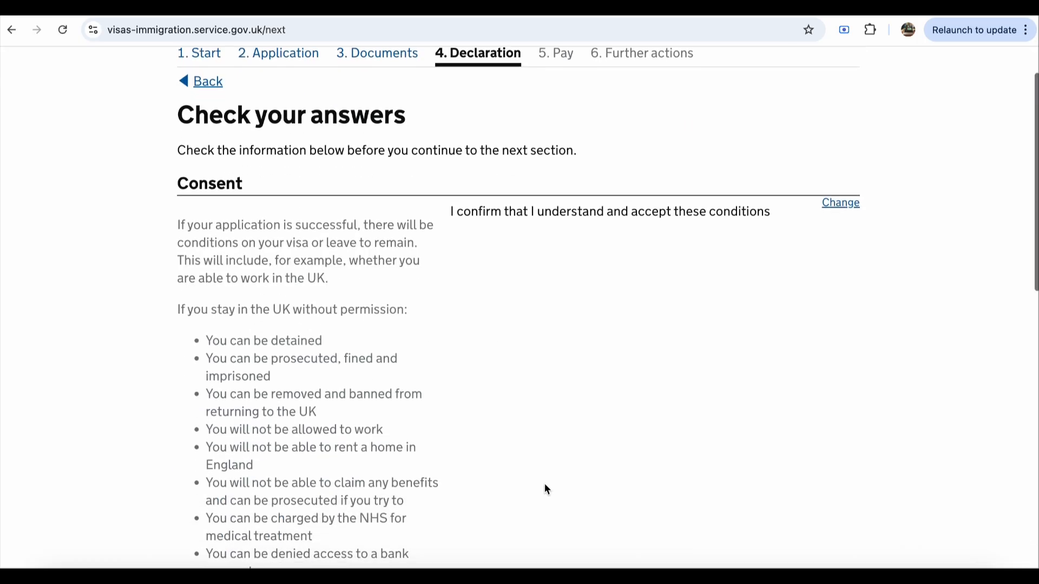
{"action": "scroll", "coordinate": [544, 484], "scroll_direction": "up", "scroll_amount": 12}
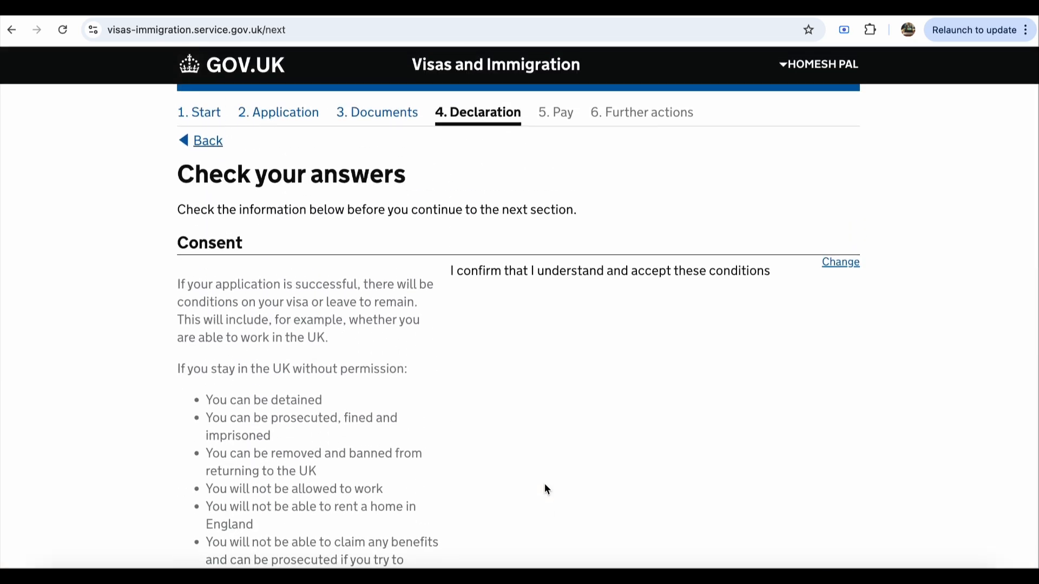
{"action": "scroll", "coordinate": [544, 489], "scroll_direction": "down", "scroll_amount": 8}
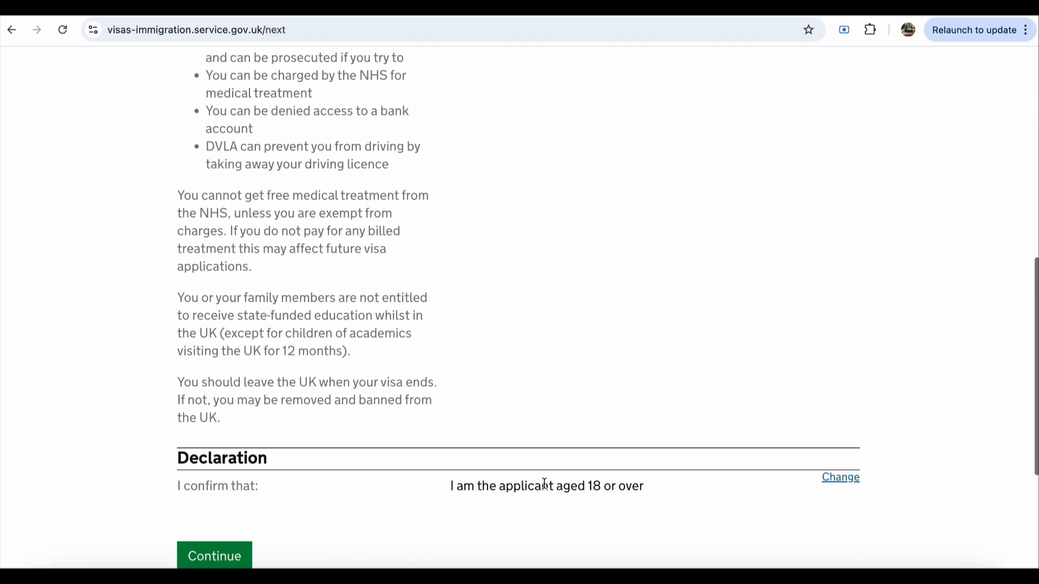
{"action": "scroll", "coordinate": [659, 457], "scroll_direction": "down", "scroll_amount": 3}
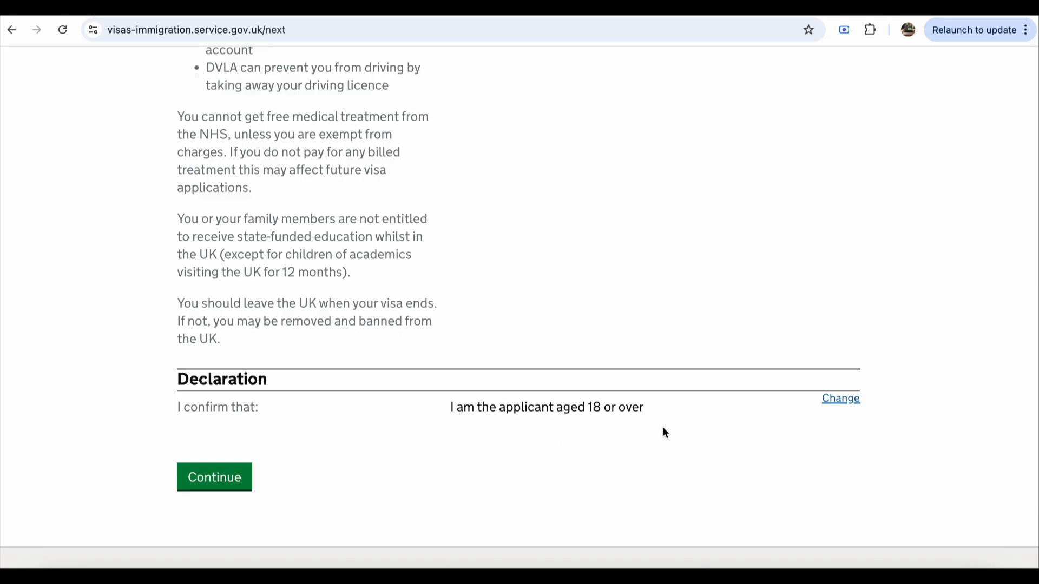
{"action": "scroll", "coordinate": [663, 427], "scroll_direction": "down", "scroll_amount": 1}
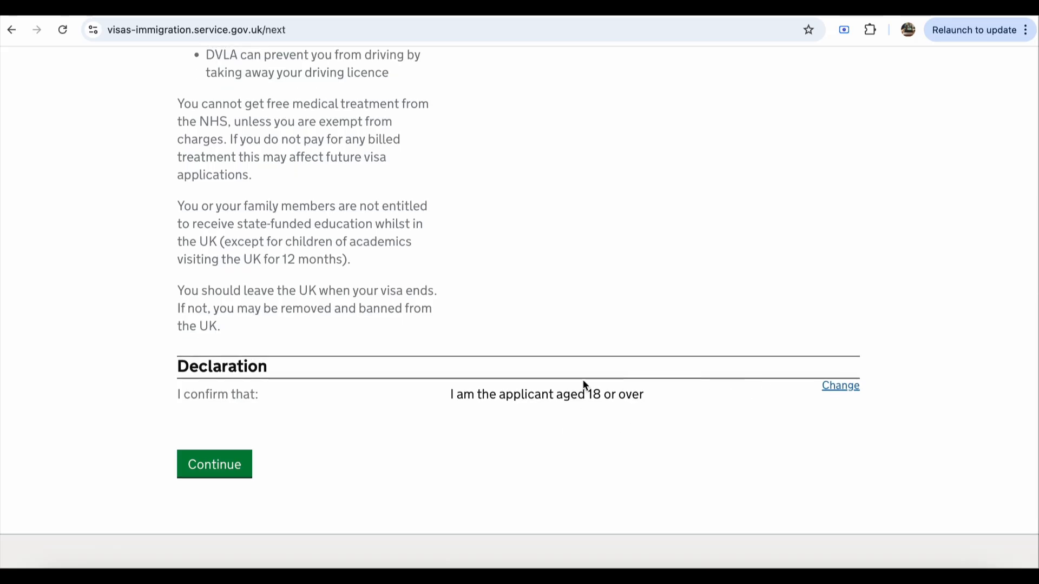
{"action": "left_click", "coordinate": [224, 465]}
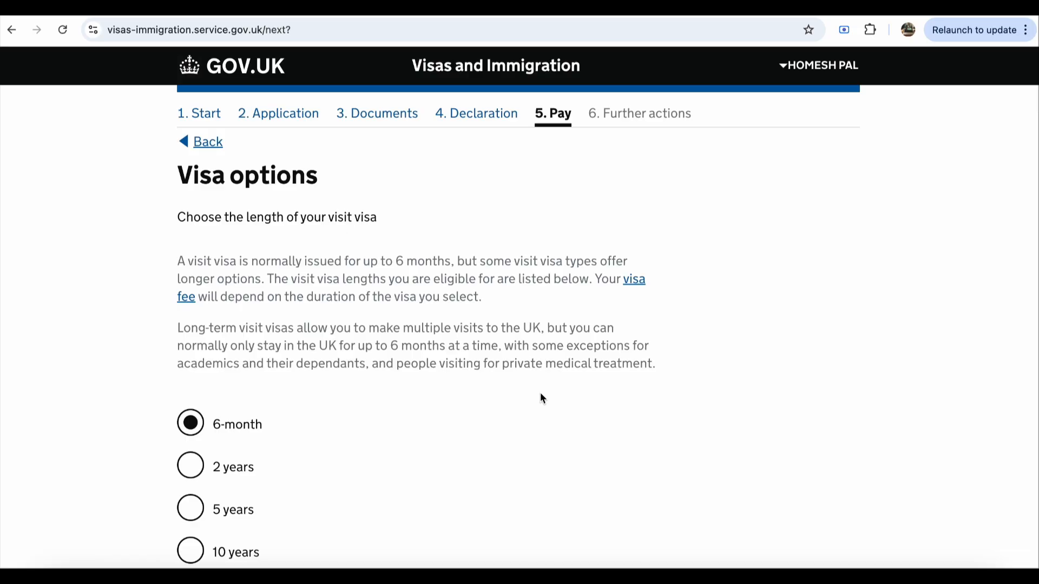
Step: Keep the 6-month visa length selected and save it
{"action": "scroll", "coordinate": [540, 394], "scroll_direction": "down", "scroll_amount": 2}
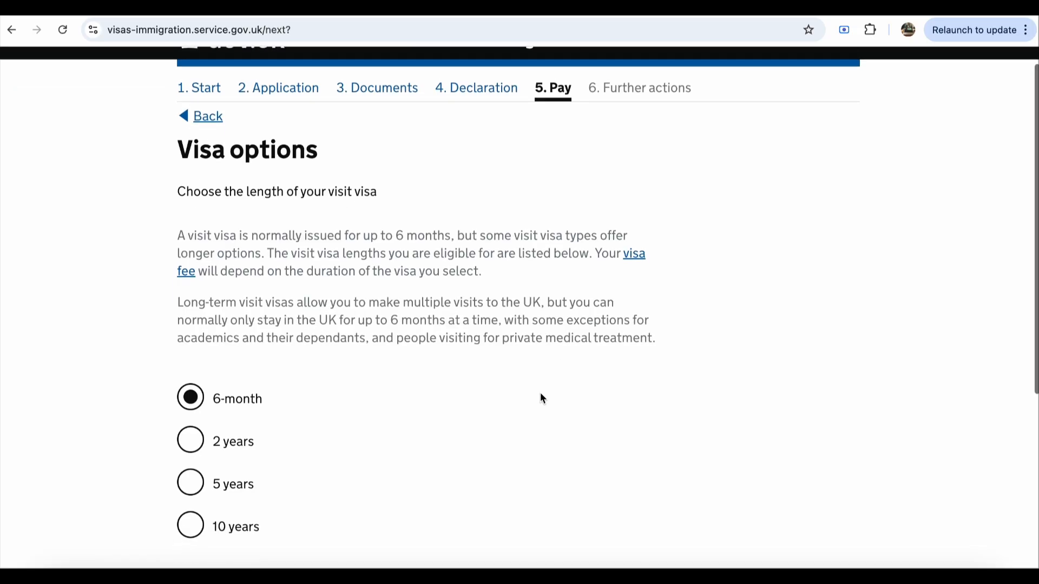
{"action": "scroll", "coordinate": [540, 394], "scroll_direction": "up", "scroll_amount": 1}
{"action": "scroll", "coordinate": [540, 393], "scroll_direction": "down", "scroll_amount": 2}
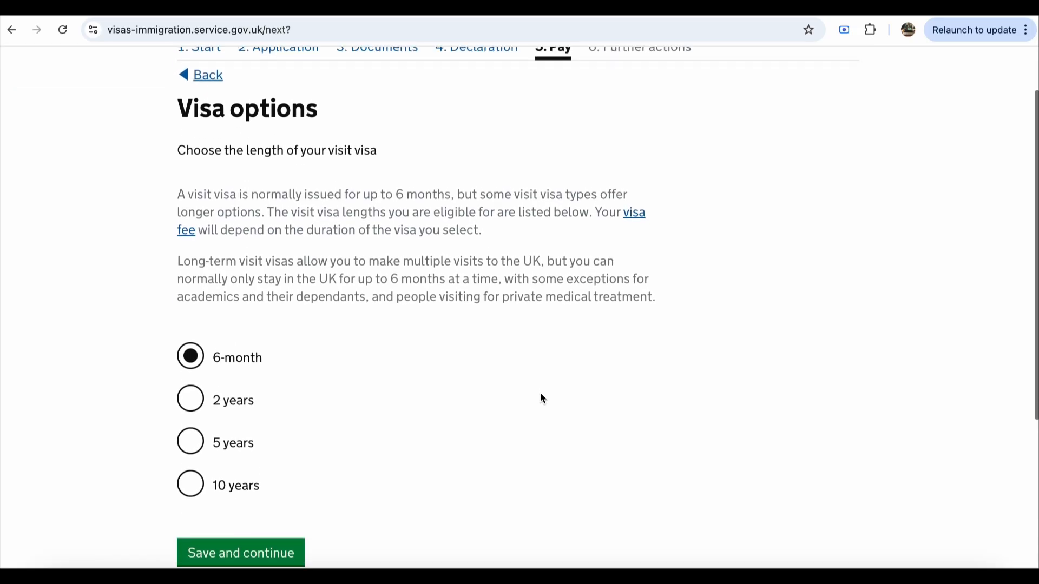
{"action": "scroll", "coordinate": [542, 398], "scroll_direction": "down", "scroll_amount": 1}
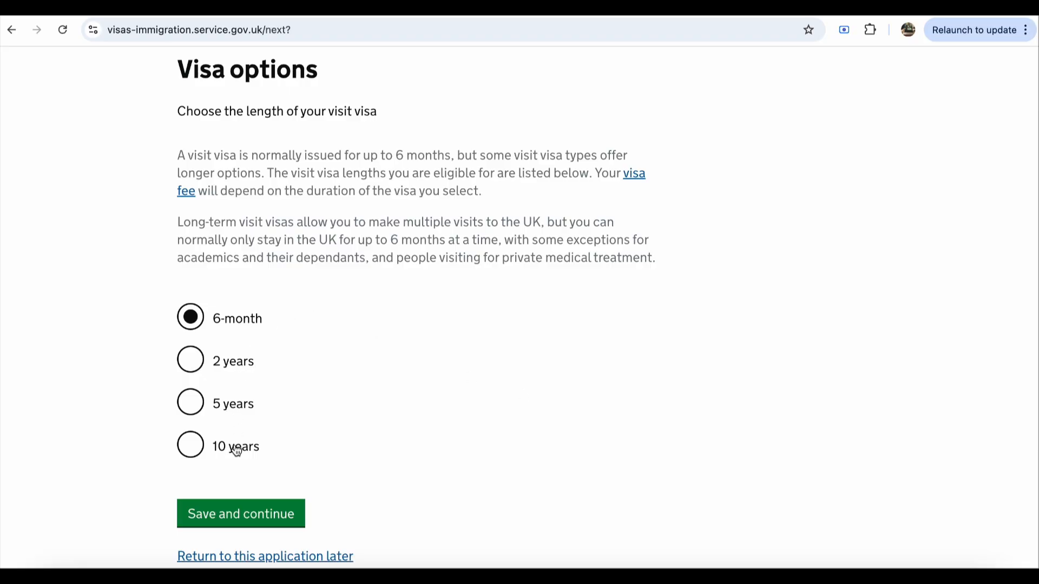
{"action": "scroll", "coordinate": [274, 396], "scroll_direction": "down", "scroll_amount": 2}
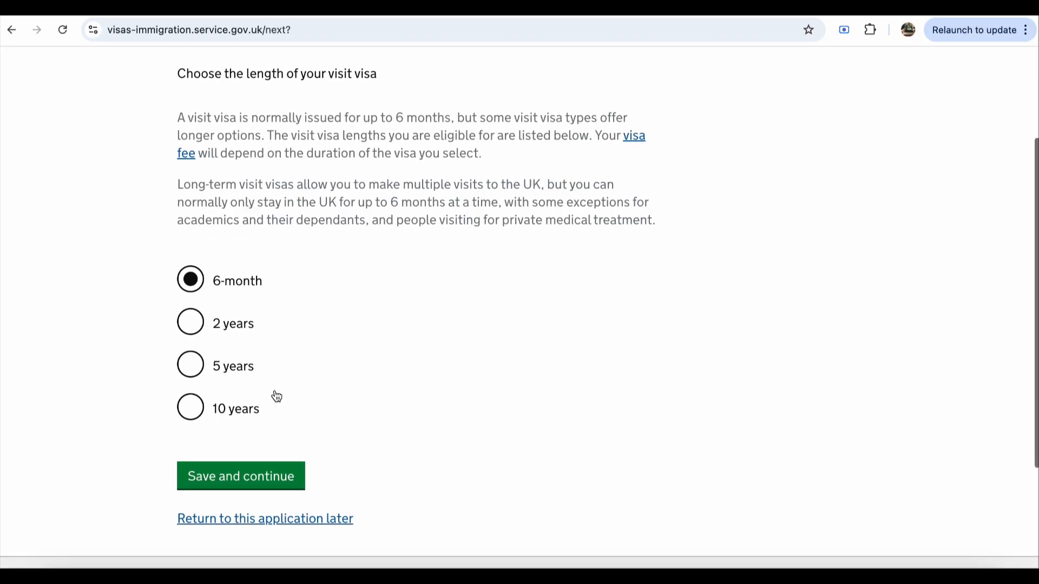
{"action": "scroll", "coordinate": [274, 397], "scroll_direction": "up", "scroll_amount": 3}
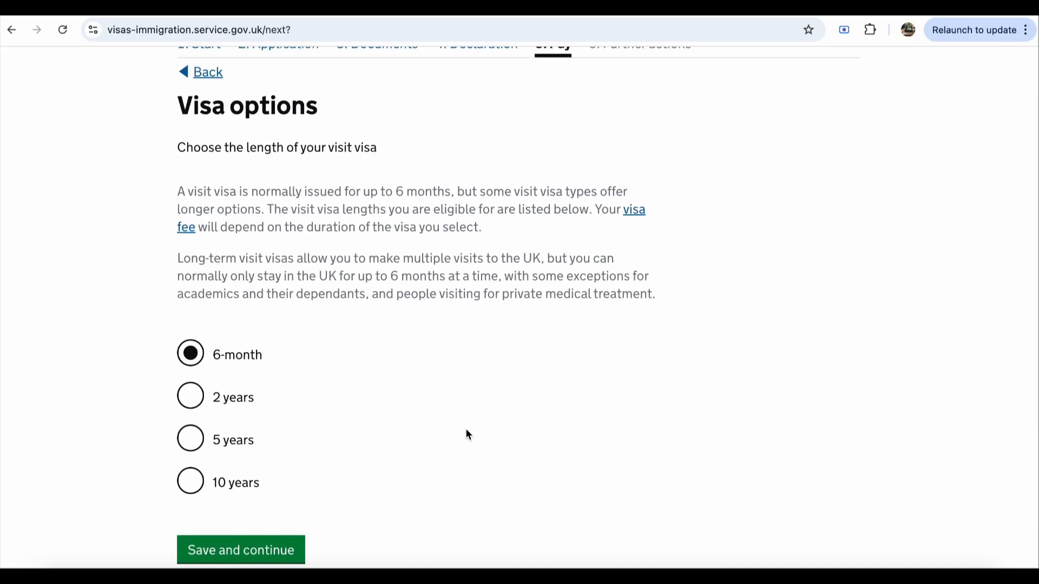
{"action": "scroll", "coordinate": [468, 434], "scroll_direction": "down", "scroll_amount": 1}
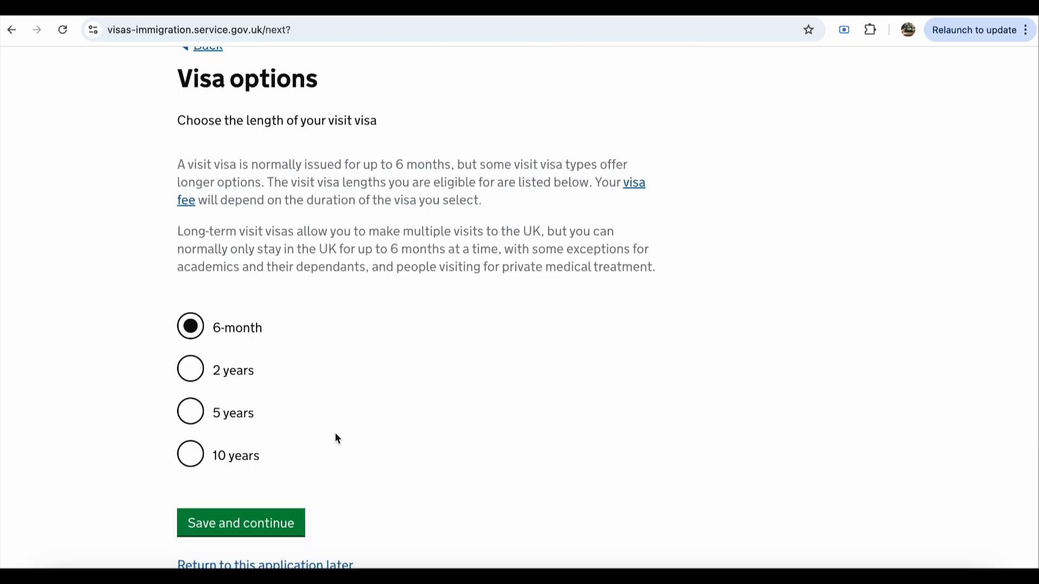
{"action": "scroll", "coordinate": [334, 436], "scroll_direction": "down", "scroll_amount": 1}
{"action": "left_click", "coordinate": [267, 480]}
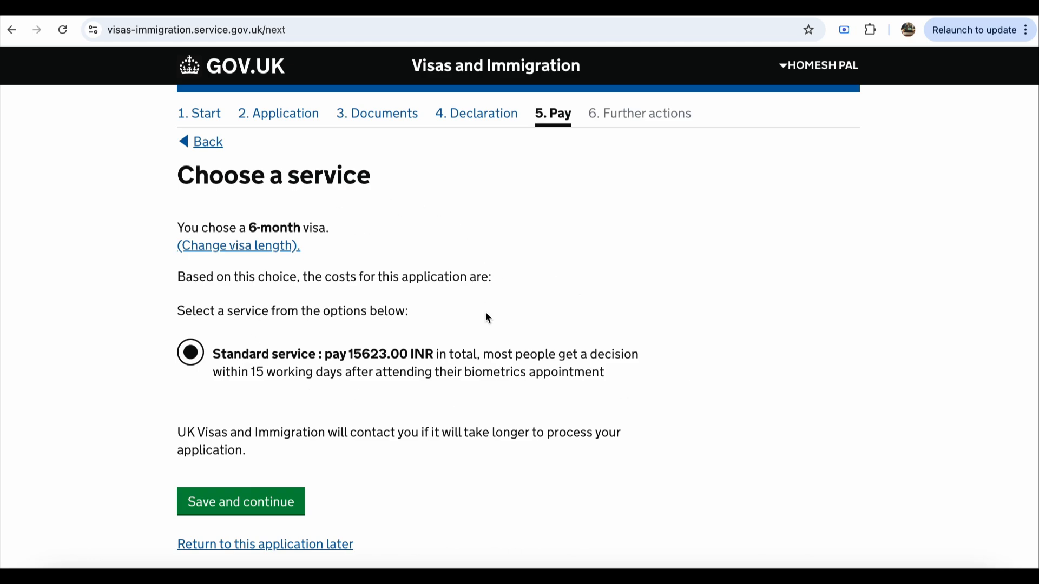
Step: Scroll through the service options to review Standard service at 15623.00 INR
{"action": "scroll", "coordinate": [485, 311], "scroll_direction": "down", "scroll_amount": 1}
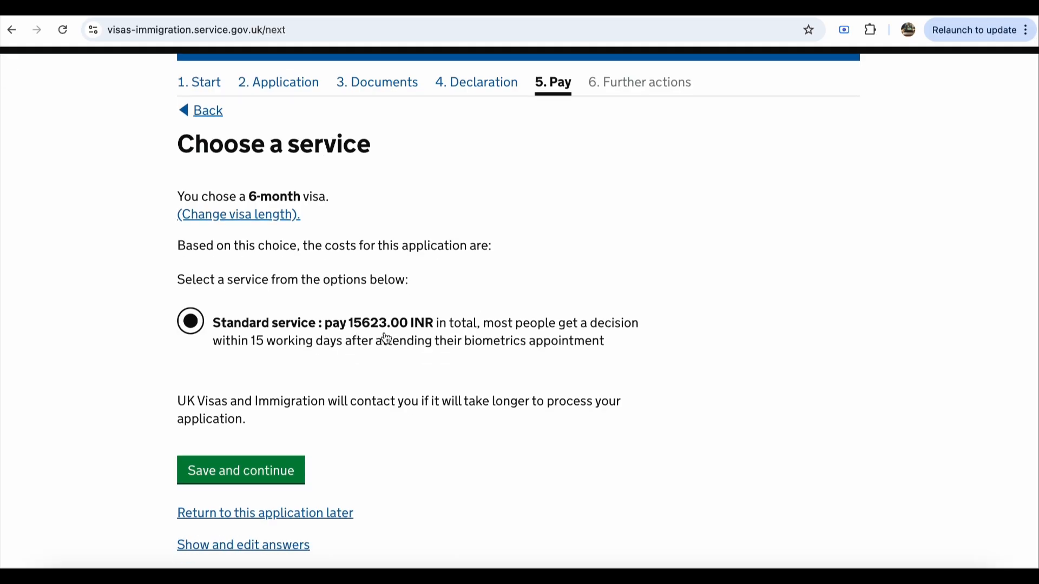
{"action": "scroll", "coordinate": [536, 396], "scroll_direction": "down", "scroll_amount": 5}
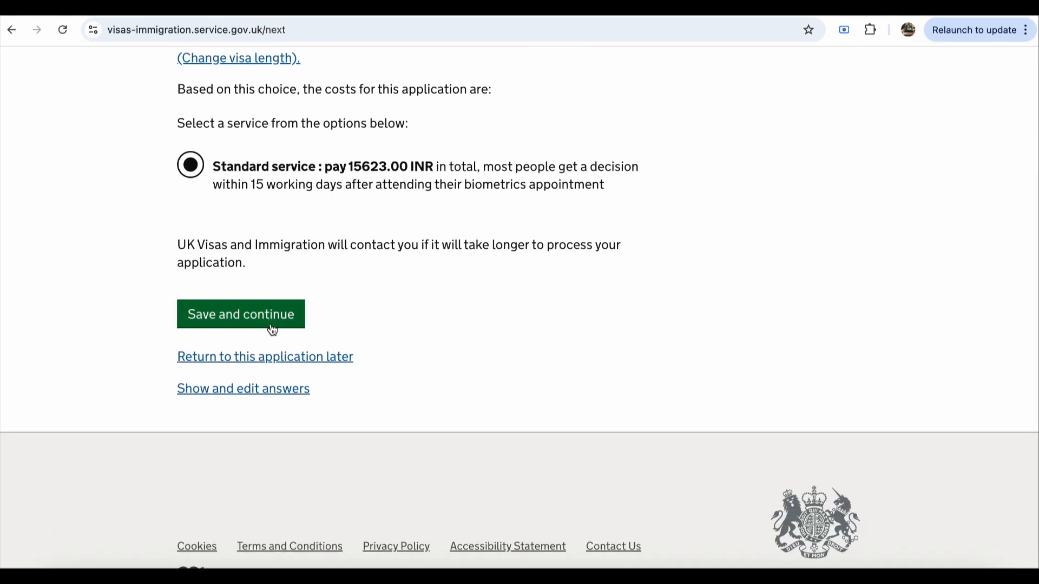
{"action": "scroll", "coordinate": [662, 377], "scroll_direction": "up", "scroll_amount": 4}
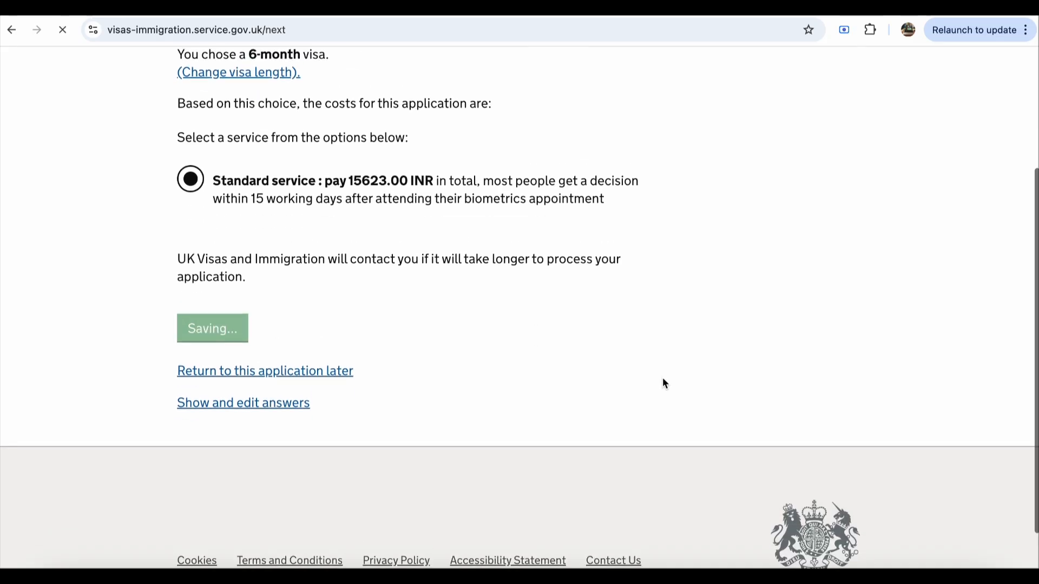
{"action": "scroll", "coordinate": [662, 378], "scroll_direction": "down", "scroll_amount": 2}
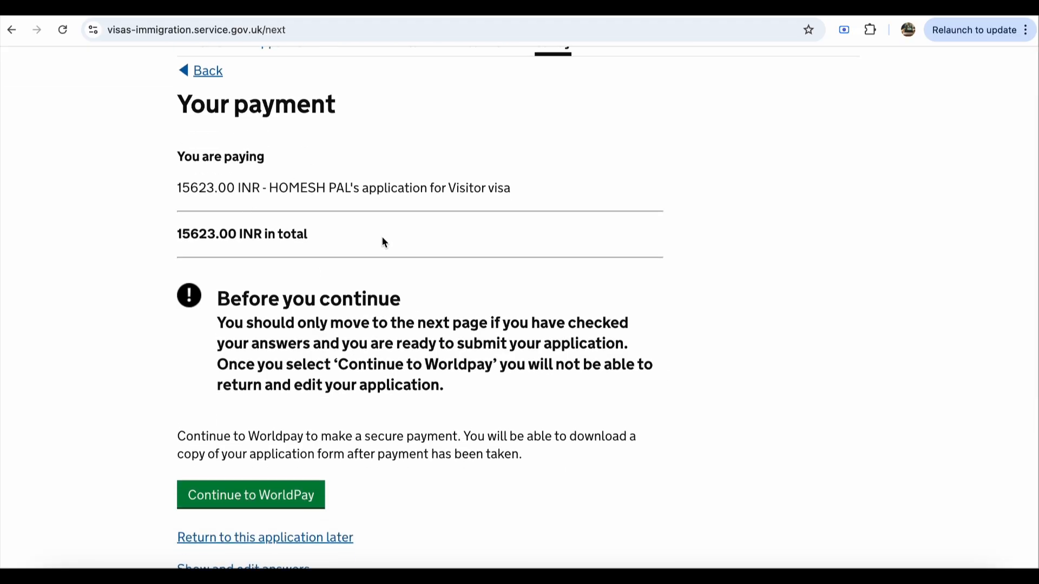
Step: Proceed to Worldpay to pay the 15623.00 INR visa fee
{"action": "scroll", "coordinate": [357, 292], "scroll_direction": "down", "scroll_amount": 4}
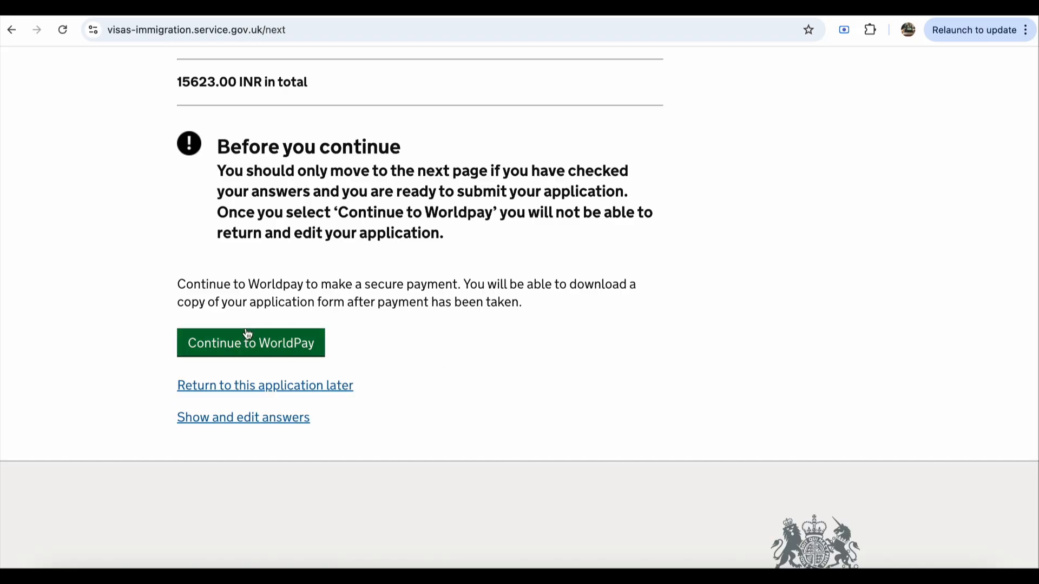
{"action": "left_click", "coordinate": [288, 352]}
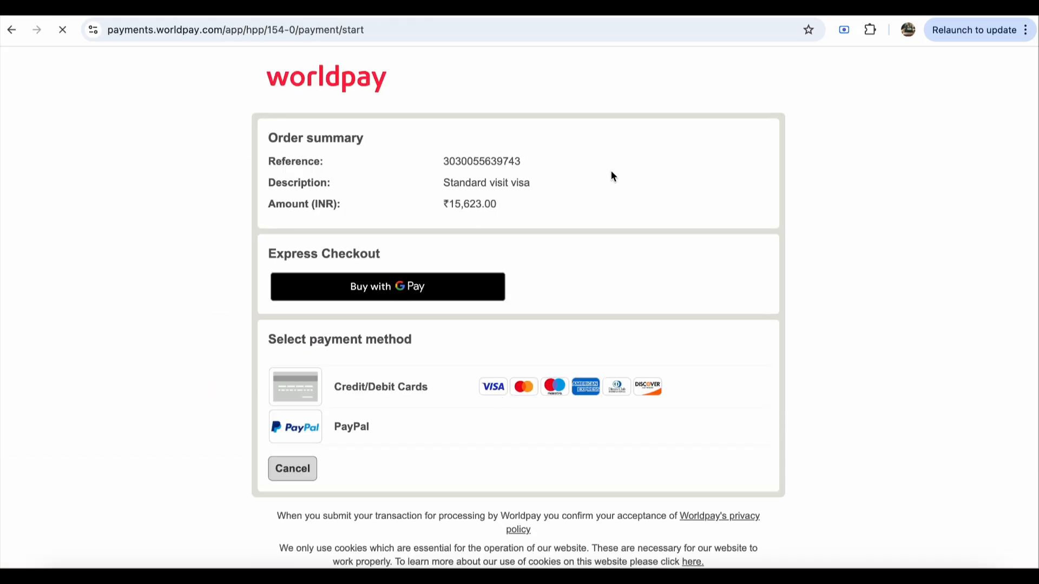
Step: Review the ₹15,623.00 Standard visit visa order summary, then bring up the UK visa email in Gmail
{"action": "scroll", "coordinate": [618, 203], "scroll_direction": "down", "scroll_amount": 2}
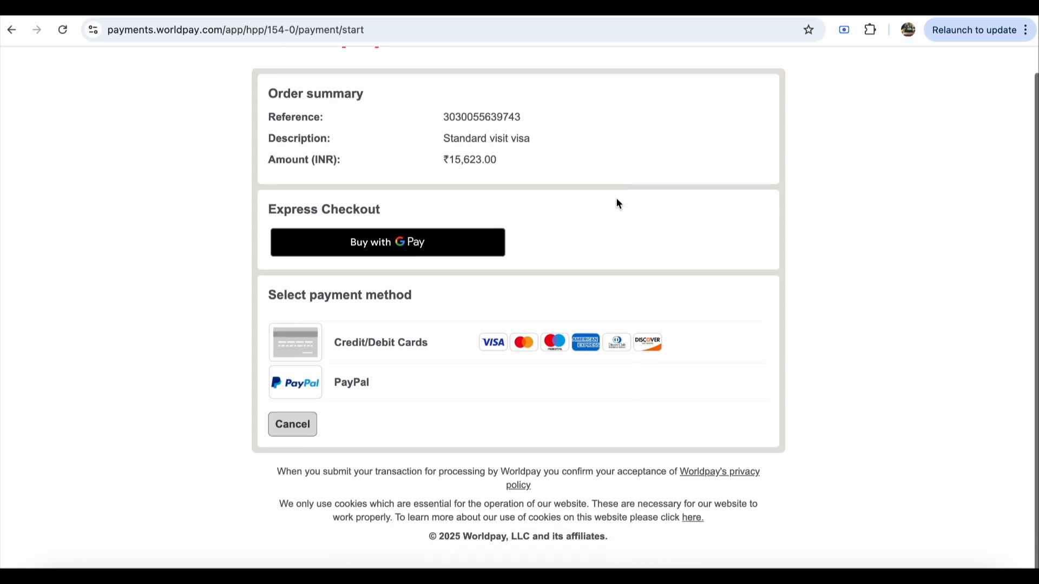
{"action": "scroll", "coordinate": [616, 202], "scroll_direction": "up", "scroll_amount": 2}
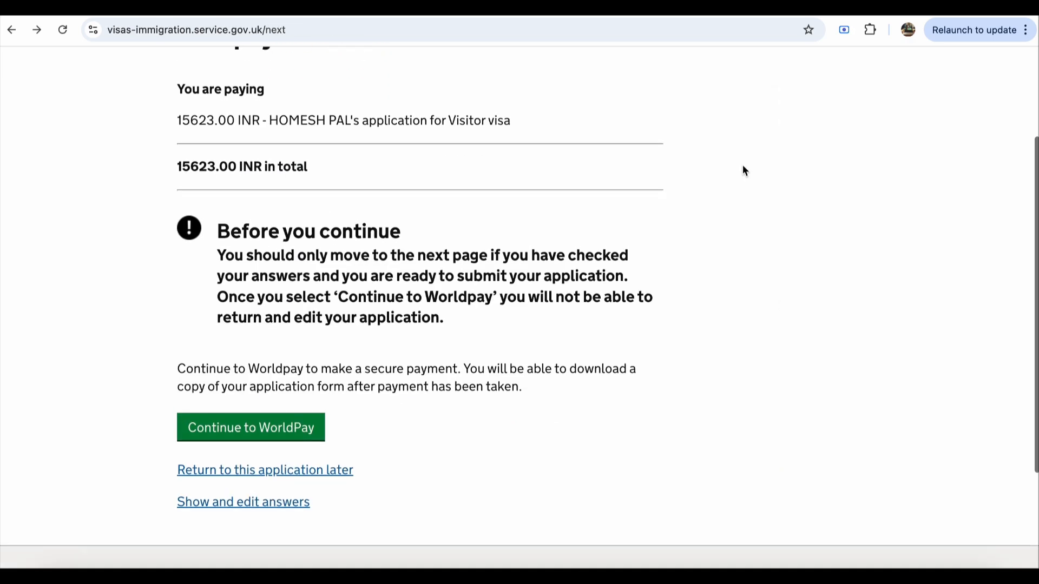
{"action": "scroll", "coordinate": [743, 166], "scroll_direction": "up", "scroll_amount": 2}
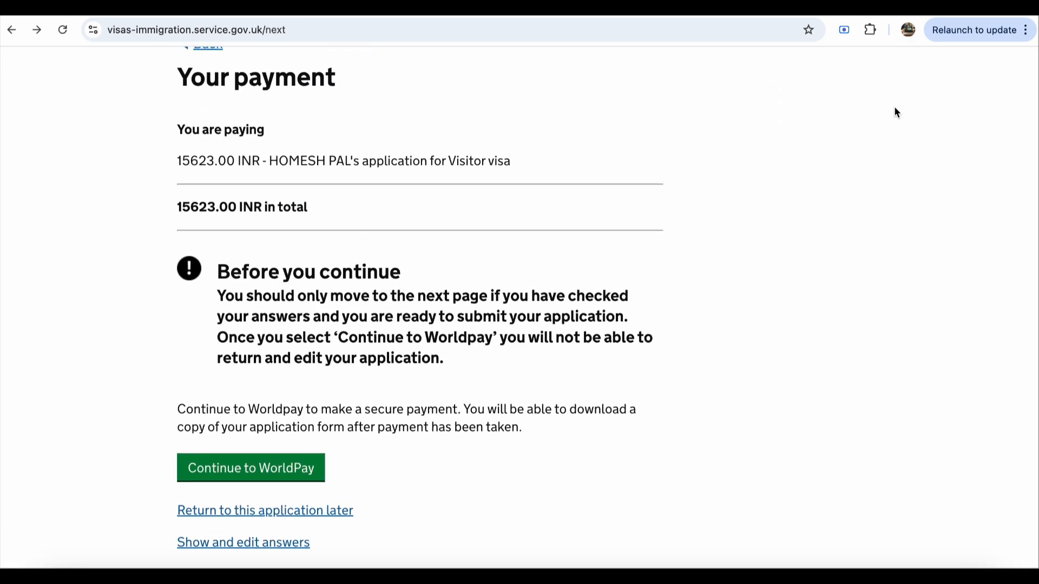
{"action": "left_click", "coordinate": [874, 12]}
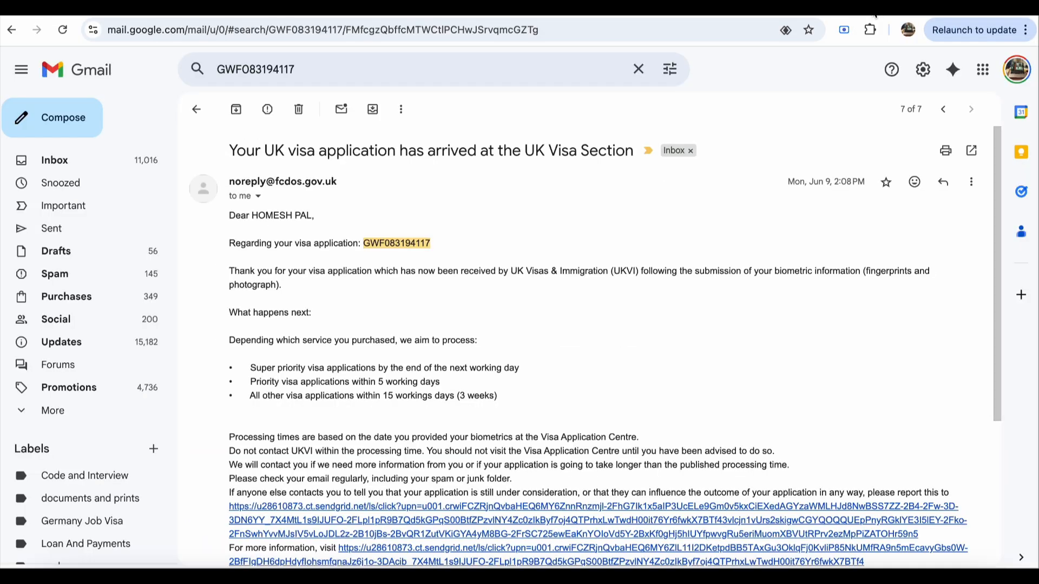
Step: Select the GWF reference number in the UK visa email, then go to the VFS Global Delhi centre page
{"action": "double_click", "coordinate": [407, 243]}
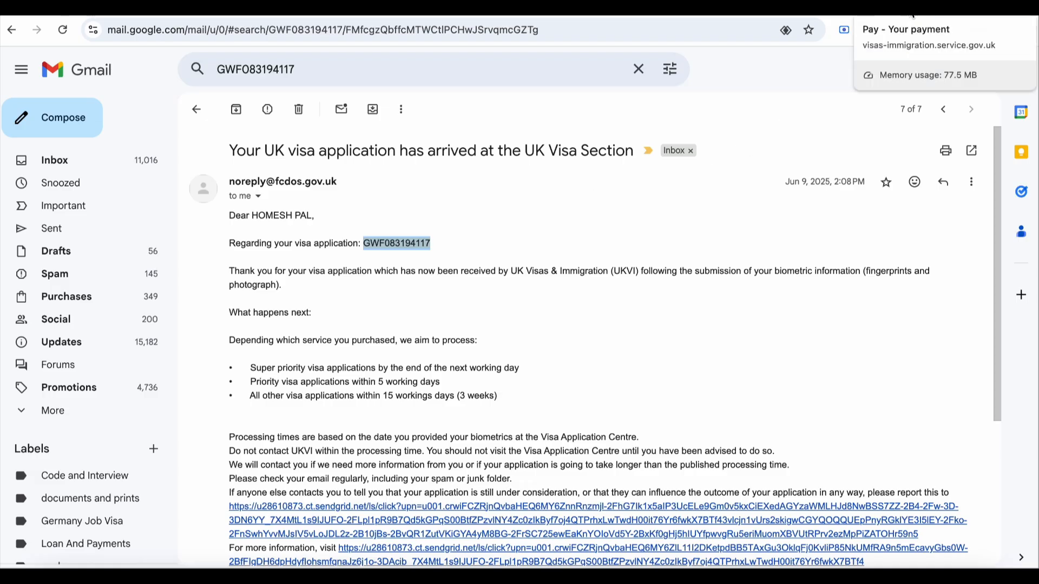
{"action": "left_click", "coordinate": [930, 12]}
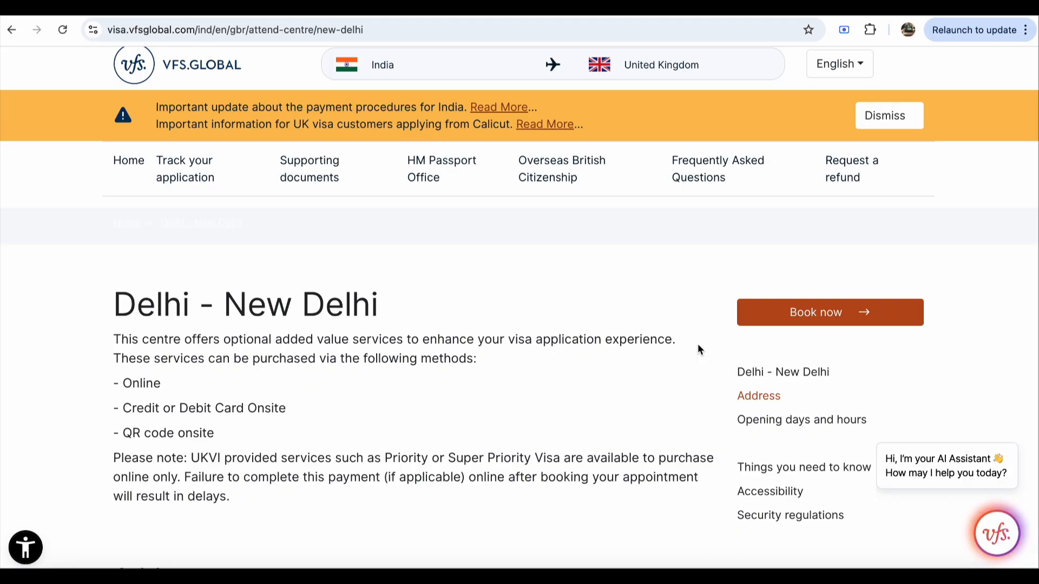
Step: Start booking at the Delhi centre and browse the guide on checking whether a visa is needed
{"action": "left_click", "coordinate": [808, 318]}
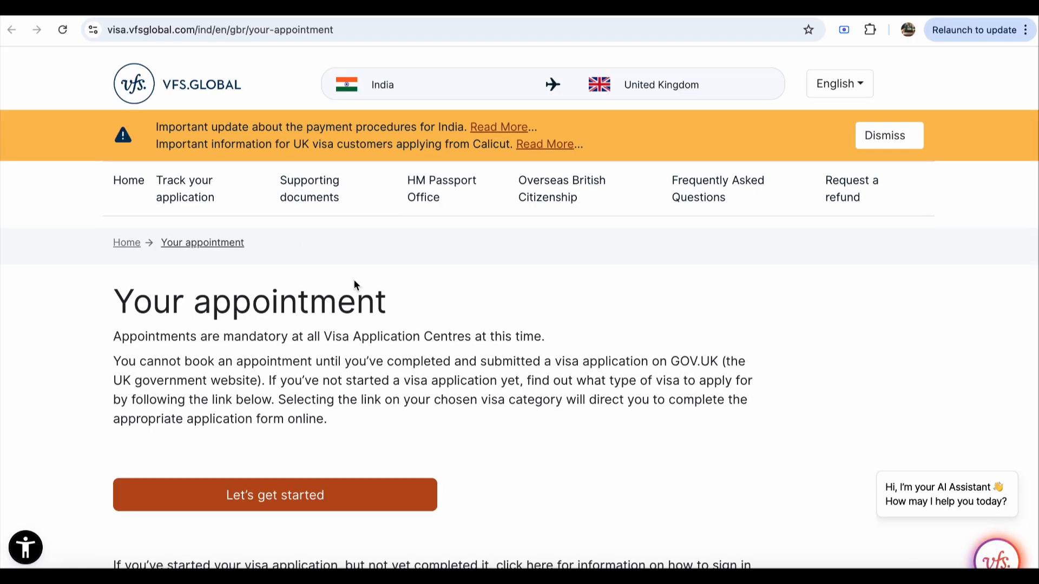
{"action": "scroll", "coordinate": [411, 346], "scroll_direction": "down", "scroll_amount": 4}
{"action": "scroll", "coordinate": [352, 368], "scroll_direction": "up", "scroll_amount": 3}
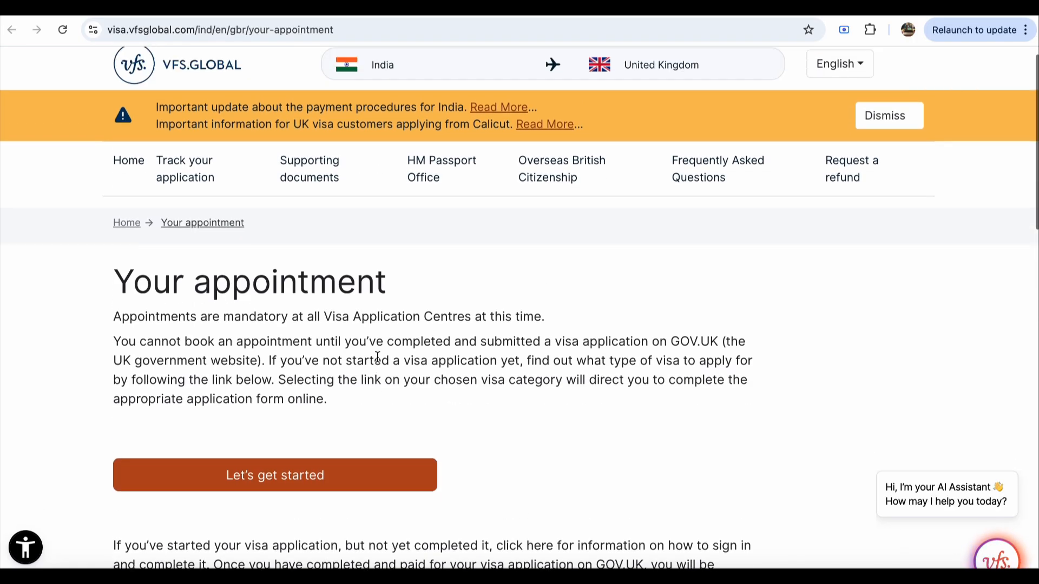
{"action": "left_click", "coordinate": [335, 483]}
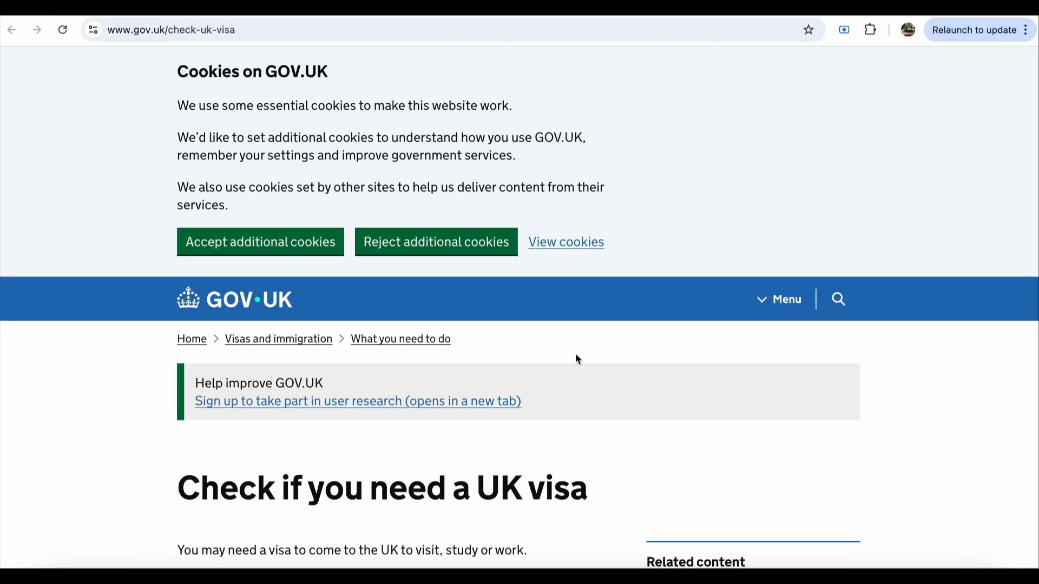
{"action": "scroll", "coordinate": [536, 357], "scroll_direction": "down", "scroll_amount": 5}
{"action": "scroll", "coordinate": [536, 359], "scroll_direction": "down", "scroll_amount": 1}
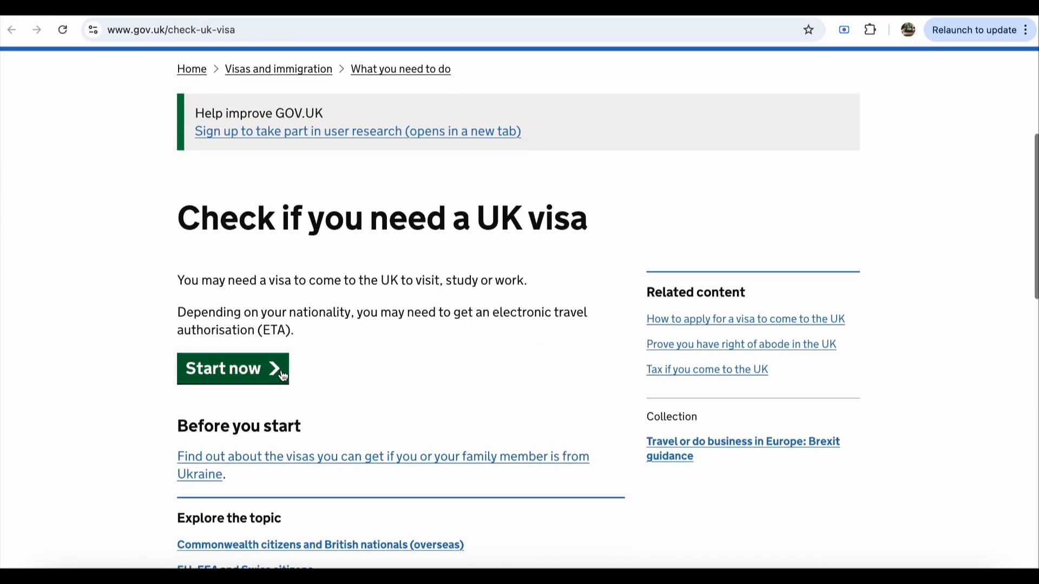
{"action": "scroll", "coordinate": [271, 373], "scroll_direction": "up", "scroll_amount": 5}
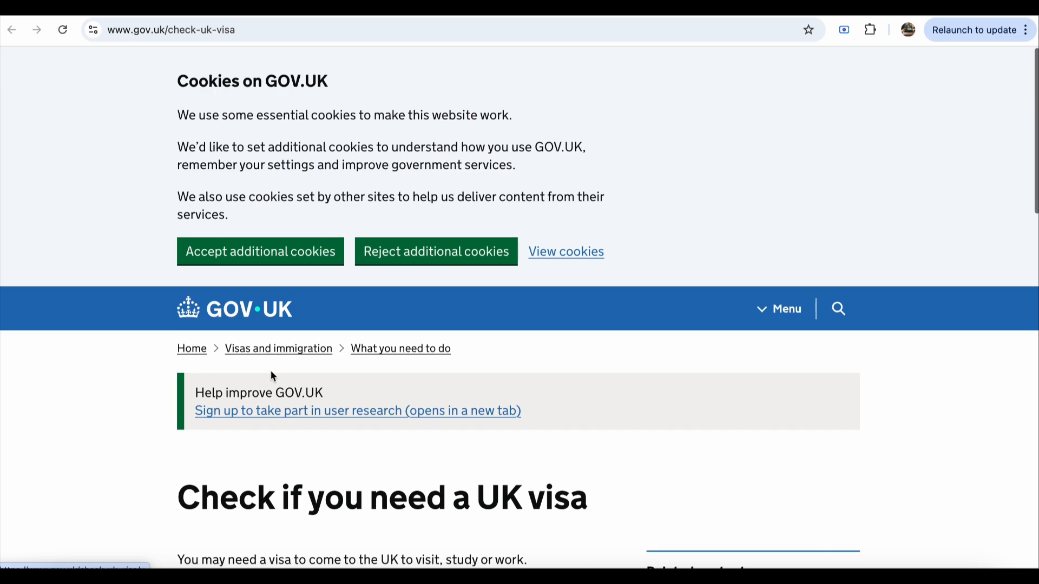
{"action": "left_click", "coordinate": [909, 10]}
Step: Open the how-to-apply guide, expand the Book an appointment step, and follow its sign-in link
{"action": "scroll", "coordinate": [727, 274], "scroll_direction": "down", "scroll_amount": 8}
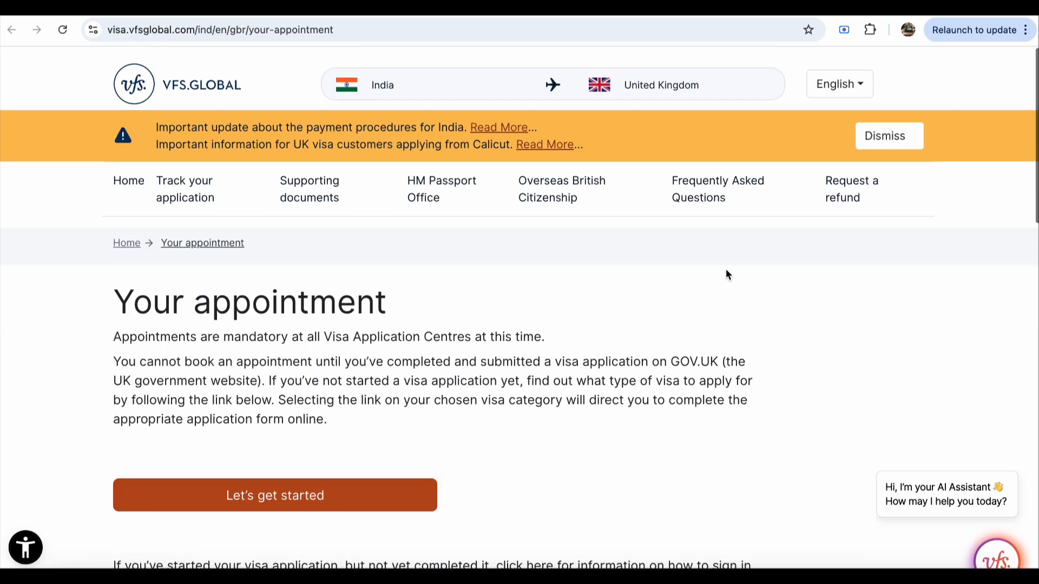
{"action": "scroll", "coordinate": [725, 270], "scroll_direction": "down", "scroll_amount": 8}
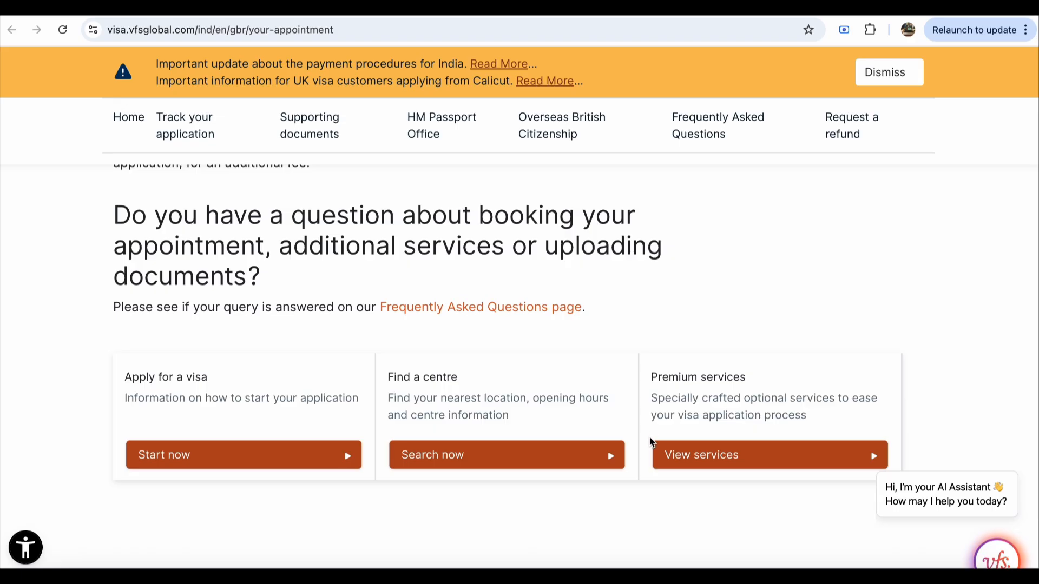
{"action": "scroll", "coordinate": [650, 441], "scroll_direction": "up", "scroll_amount": 1}
{"action": "left_click", "coordinate": [367, 449]}
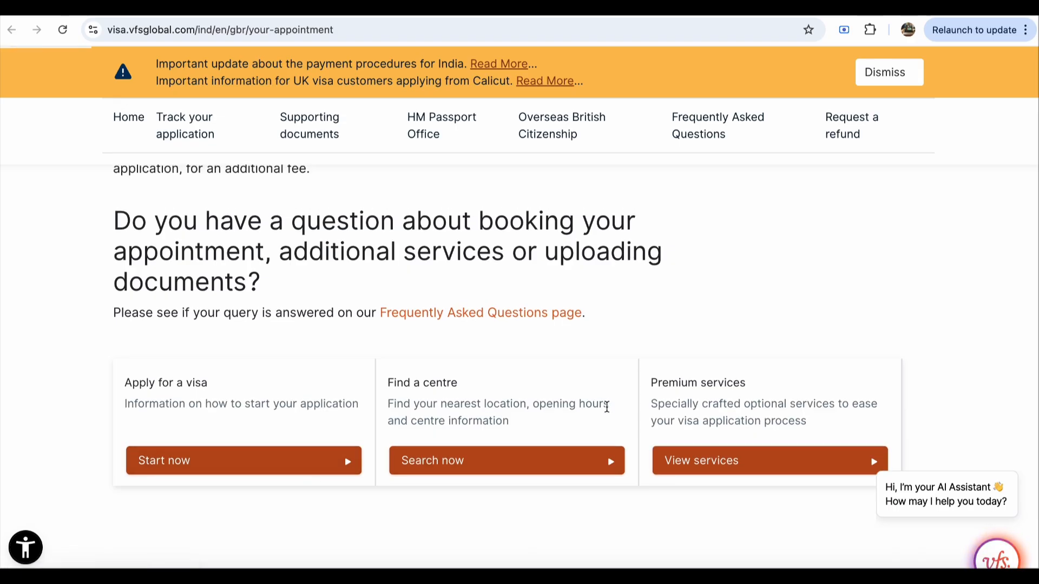
{"action": "scroll", "coordinate": [602, 394], "scroll_direction": "down", "scroll_amount": 6}
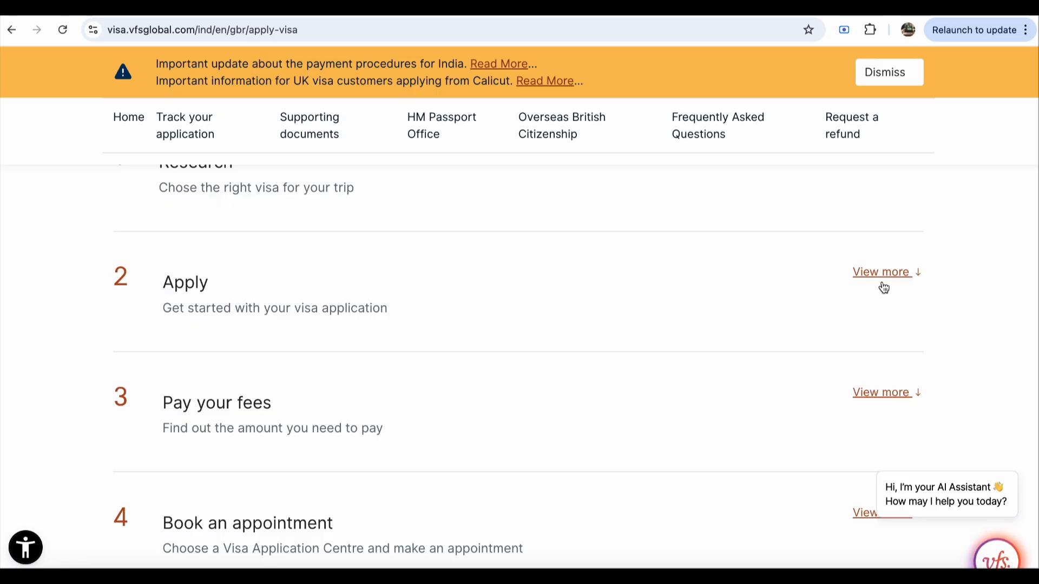
{"action": "scroll", "coordinate": [860, 373], "scroll_direction": "down", "scroll_amount": 2}
{"action": "left_click", "coordinate": [884, 447]}
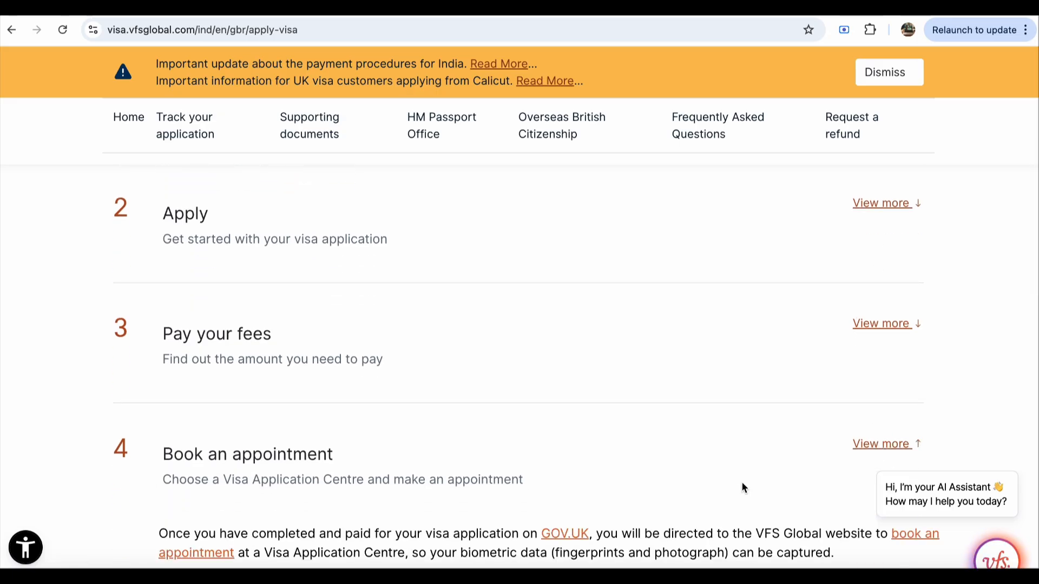
{"action": "scroll", "coordinate": [734, 483], "scroll_direction": "down", "scroll_amount": 2}
{"action": "left_click", "coordinate": [184, 476]}
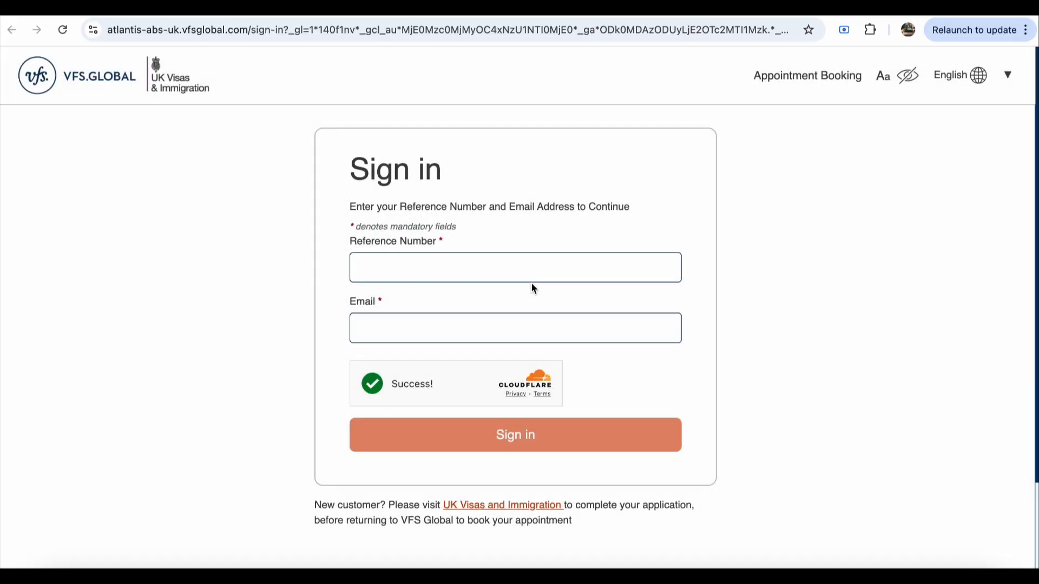
Step: Fill the Reference Number field from a saved autofill entry and move to the Email field
{"action": "left_click", "coordinate": [533, 268]}
{"action": "left_click", "coordinate": [530, 302]}
{"action": "left_click", "coordinate": [509, 334]}
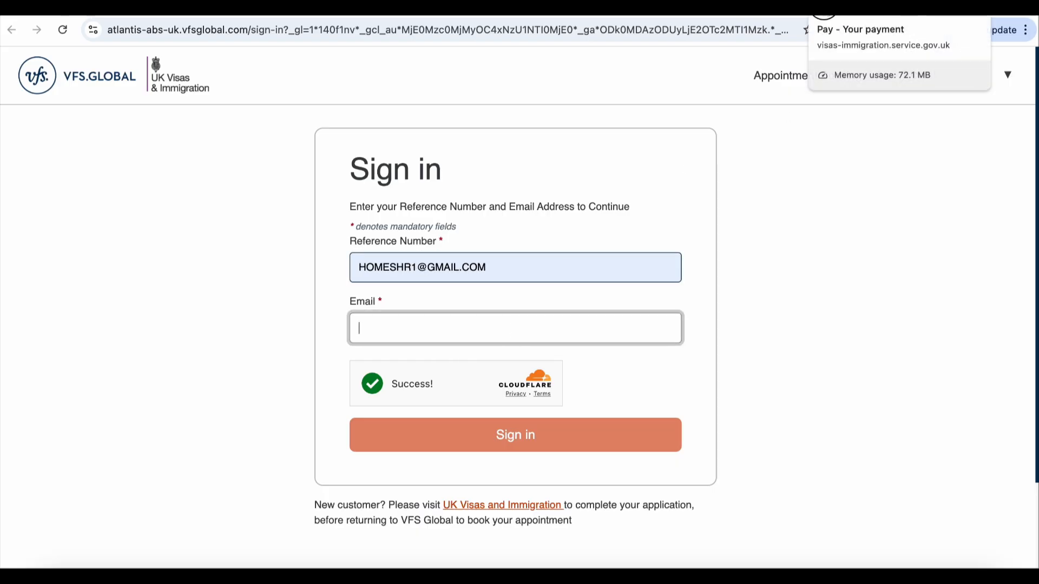
Step: Return to the GOV.UK Your payment page showing 15623.00 INR for the Visitor visa
{"action": "left_click", "coordinate": [819, 10]}
{"action": "scroll", "coordinate": [738, 296], "scroll_direction": "up", "scroll_amount": 2}
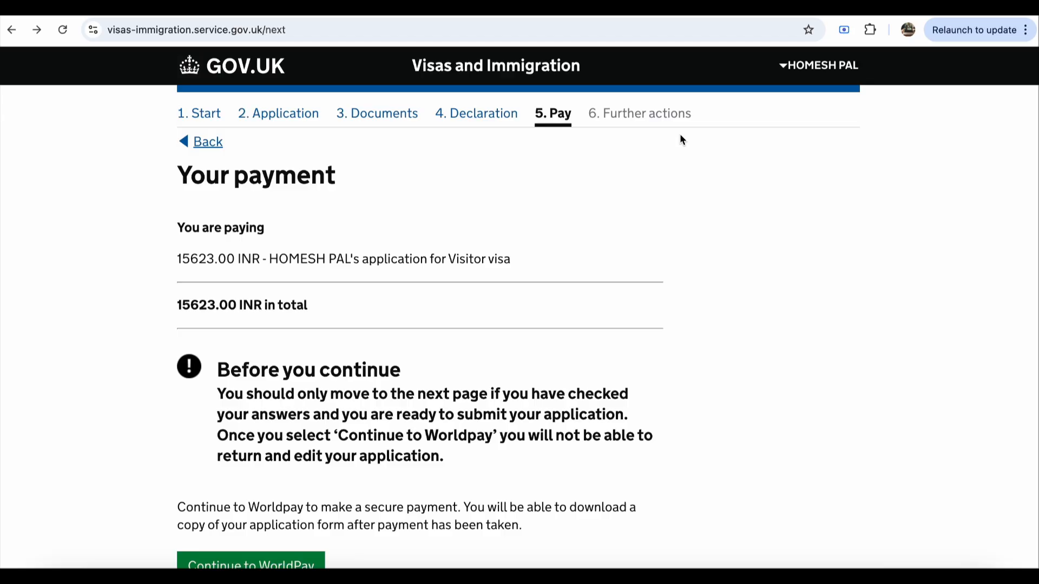
{"action": "scroll", "coordinate": [680, 136], "scroll_direction": "down", "scroll_amount": 2}
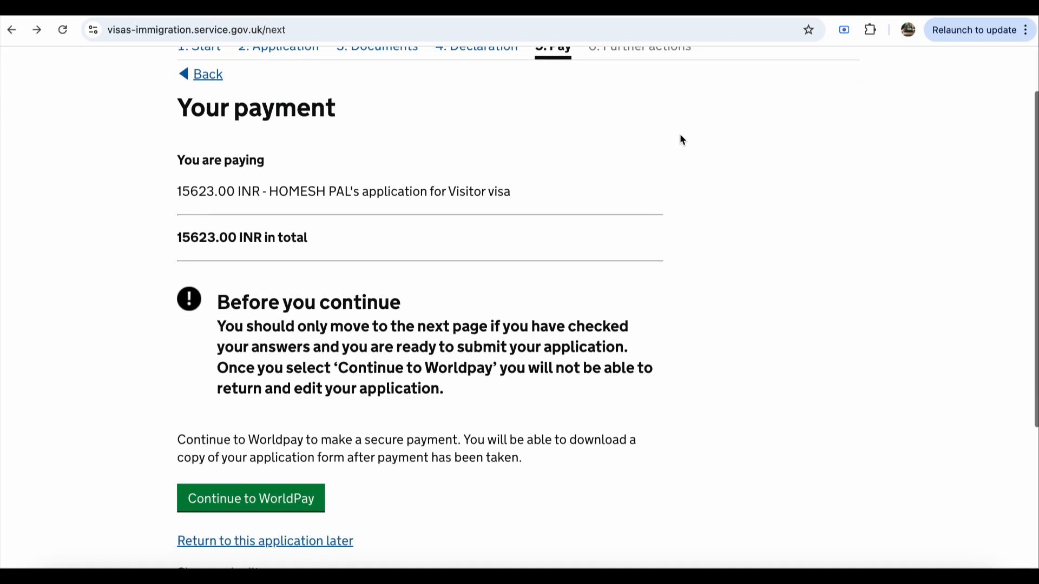